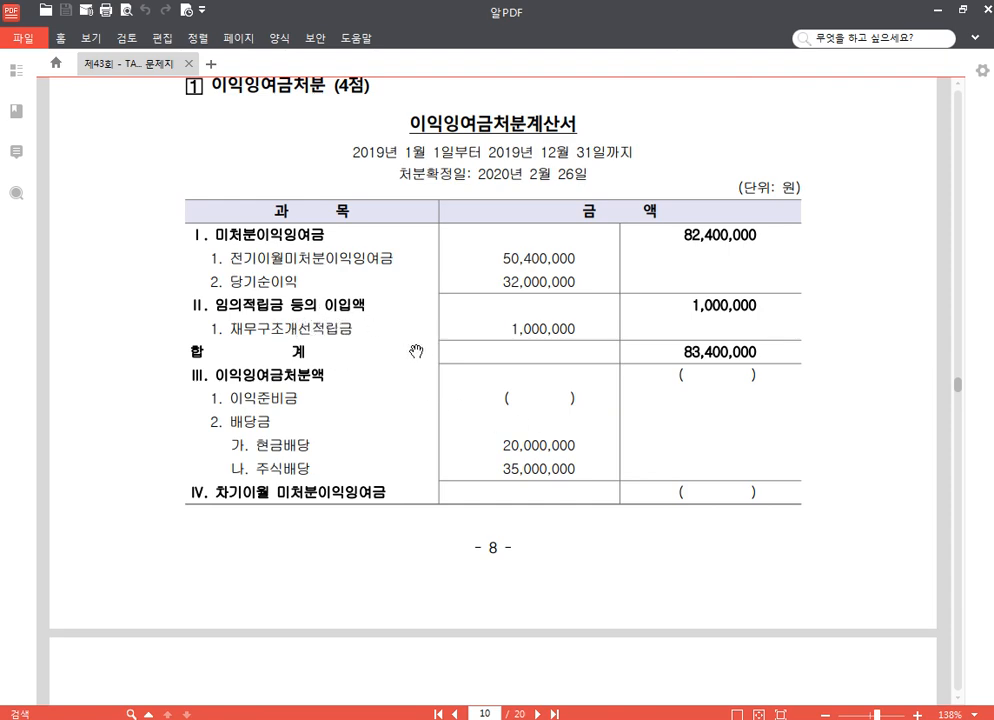
Step: Open 일반전표입력 in the accounting program and start a voucher dated 02/26
scroll(430, 370, "down", 5)
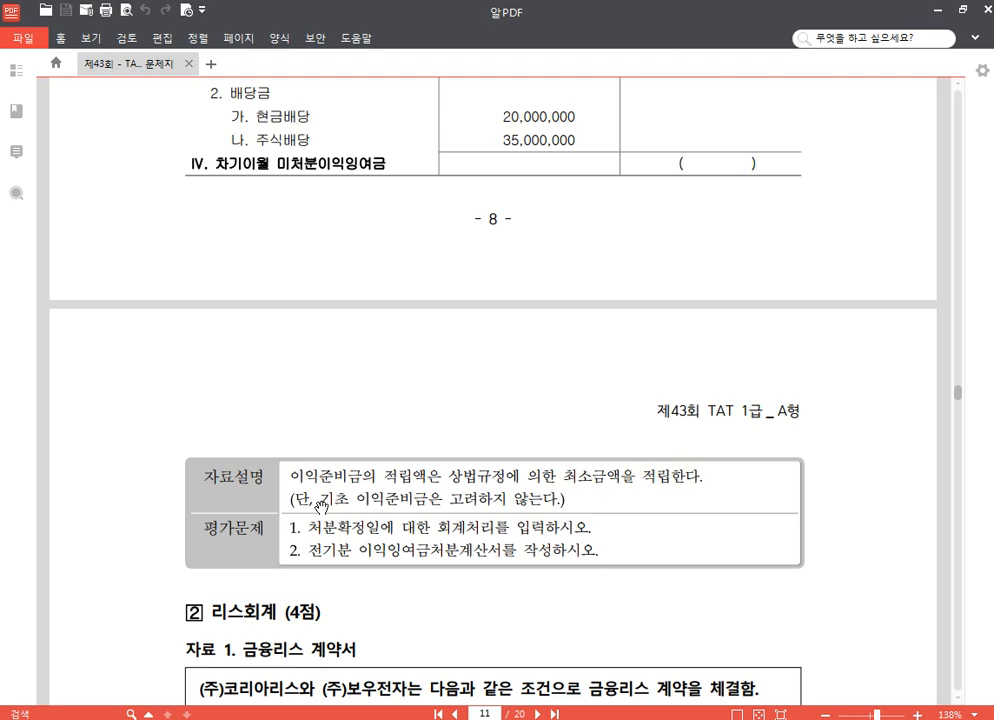
scroll(595, 334, "up", 3)
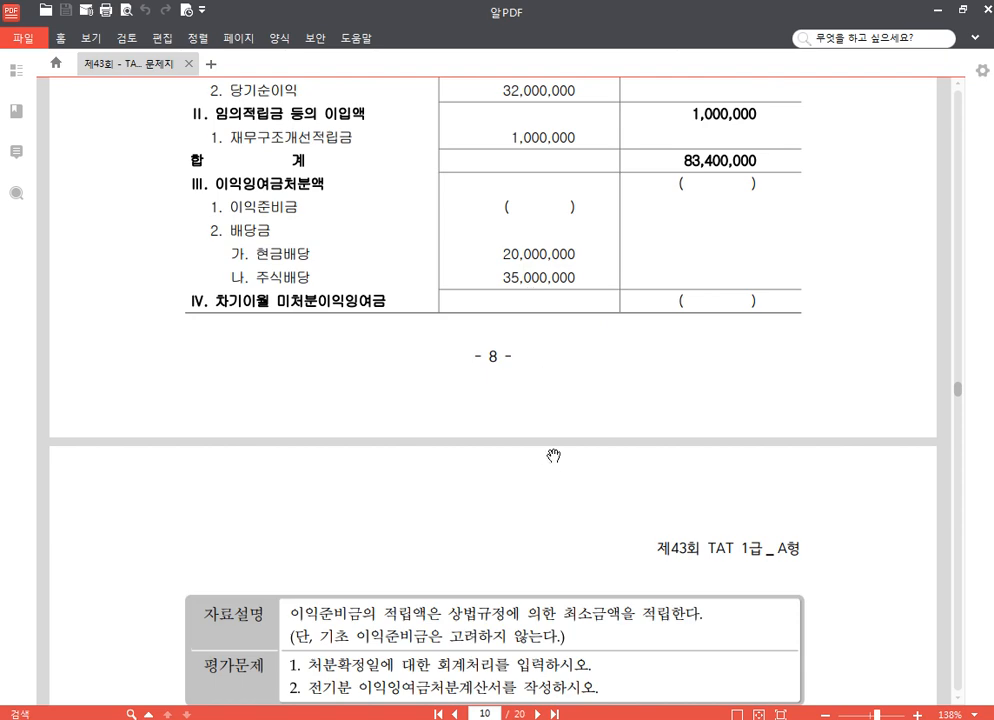
scroll(560, 328, "down", 3)
scroll(565, 447, "down", 1)
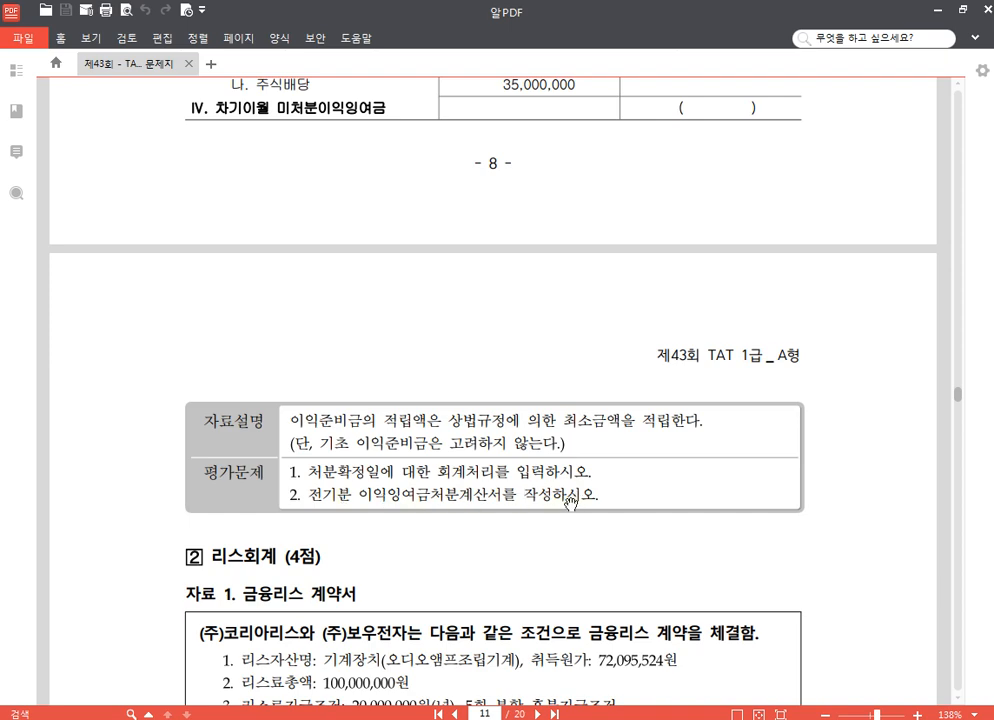
scroll(470, 420, "up", 3)
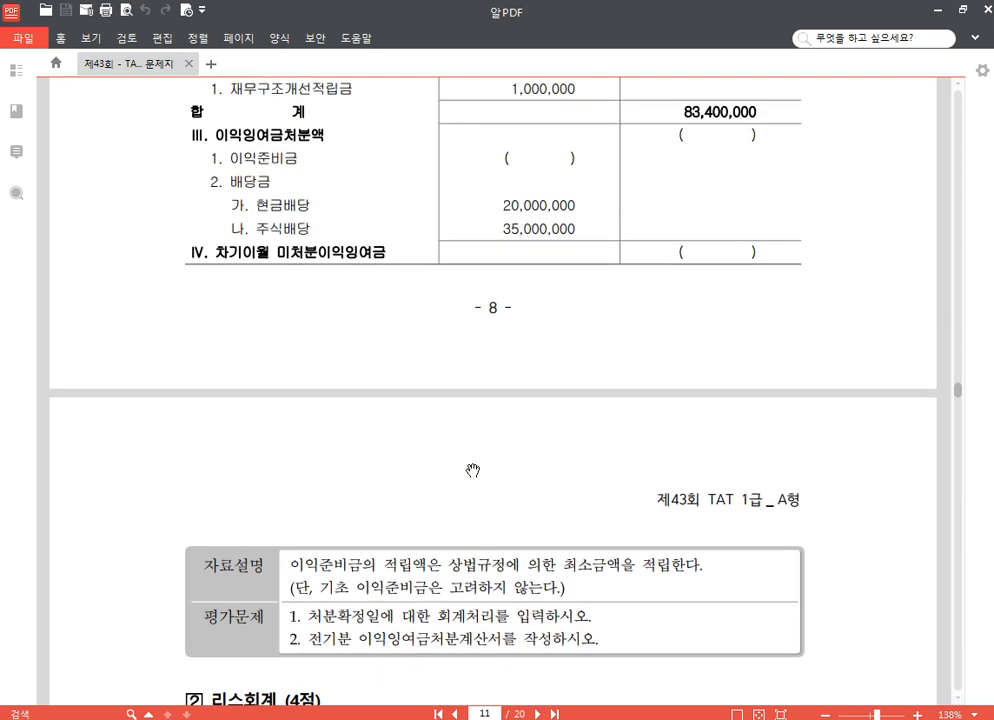
left_click(361, 719)
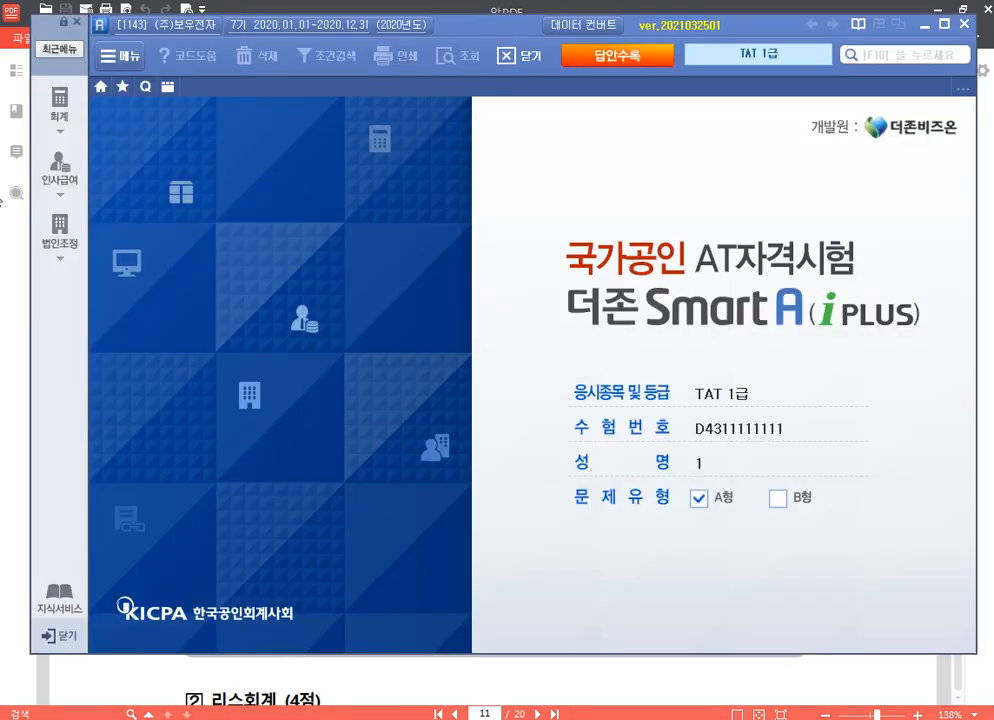
left_click(60, 100)
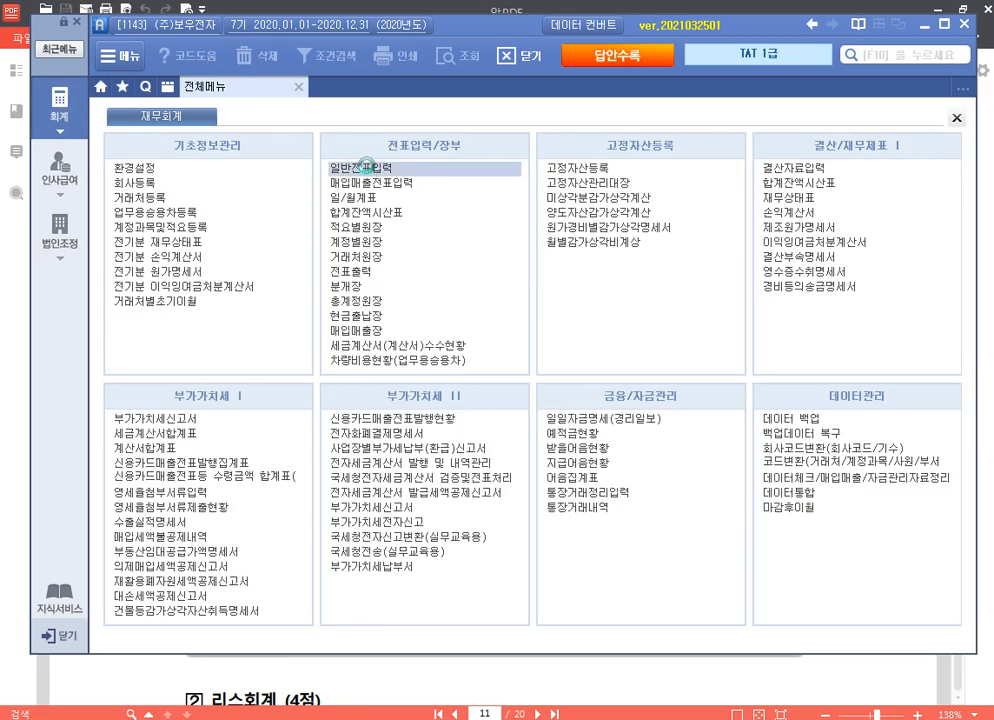
left_click(366, 167)
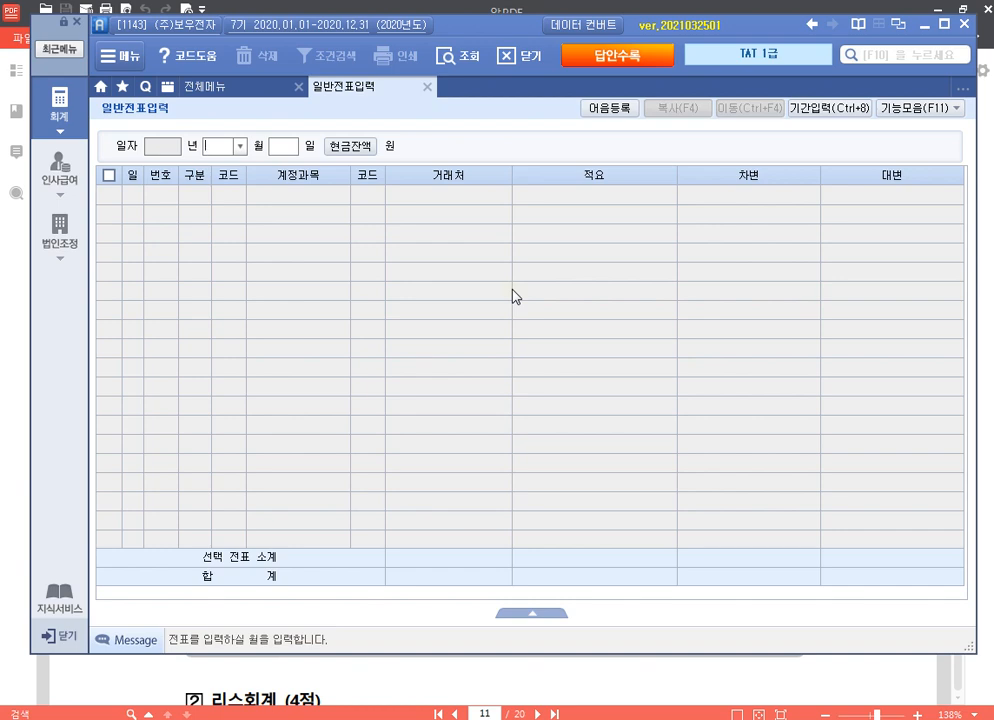
type("02")
key("Return")
type("26")
key("Return")
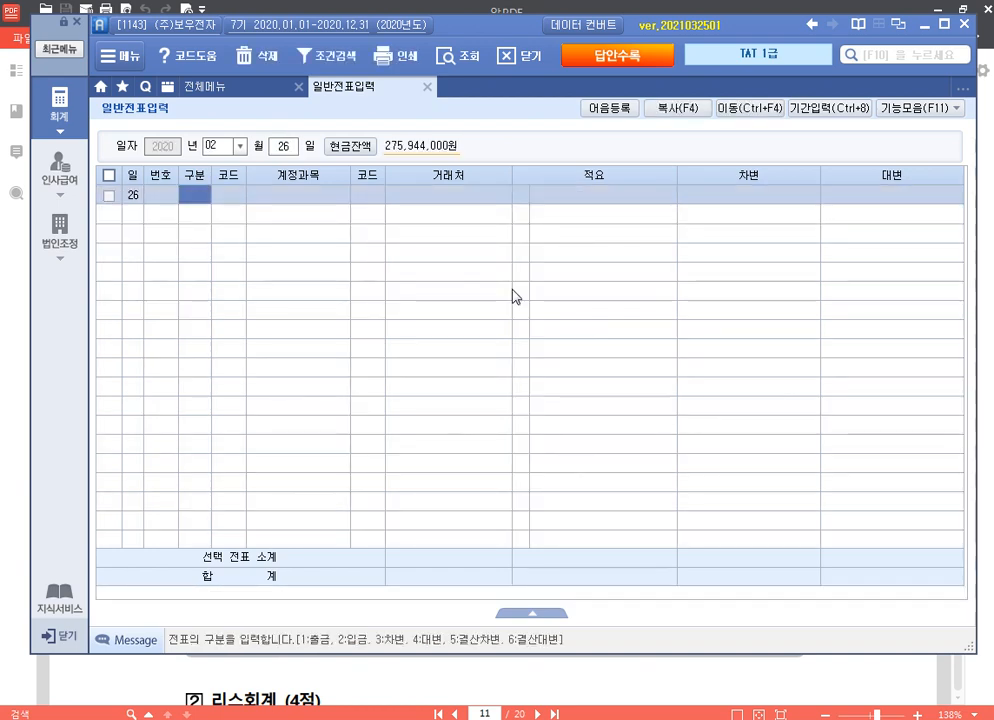
Step: Enter a credit line to 351 이익준비금 for 2,000,000
type("4")
key("Return")
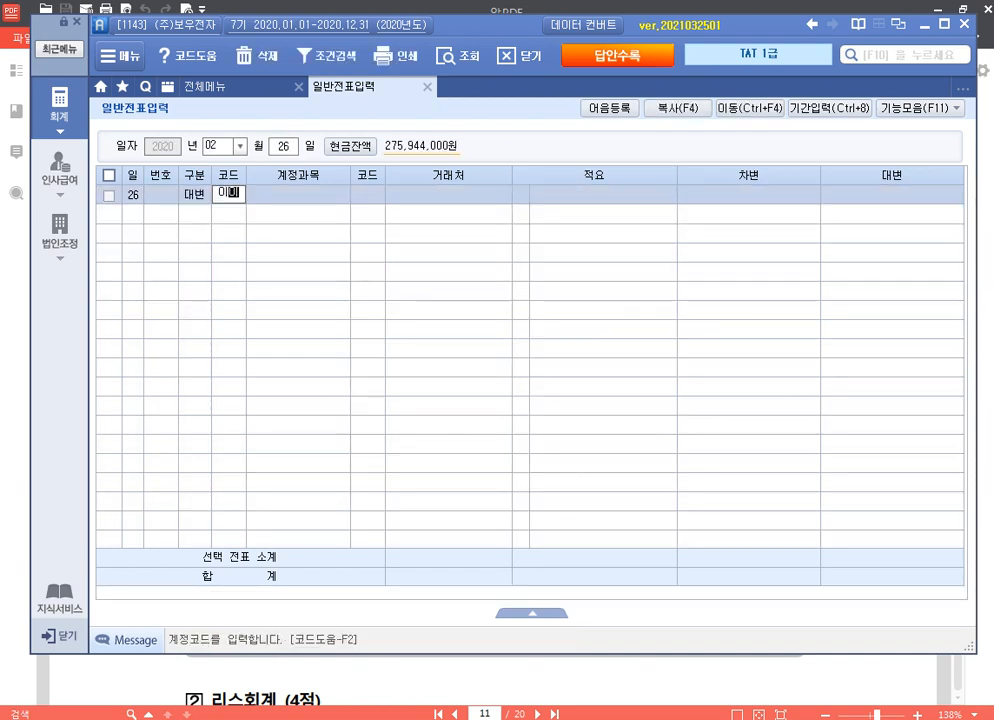
key("Return")
key("Return")
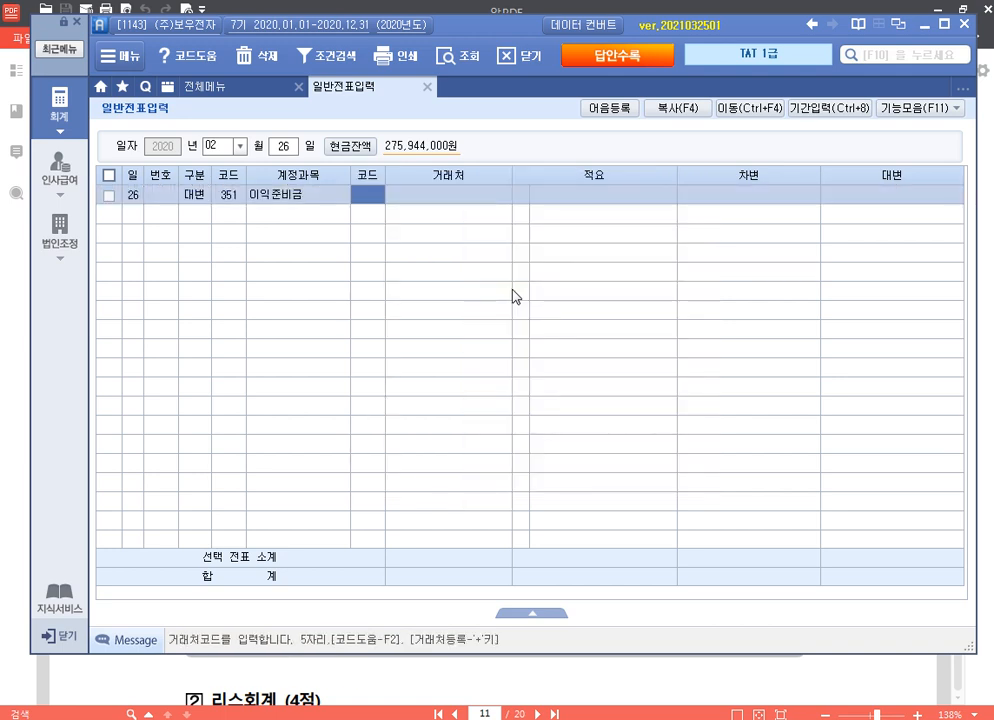
key("Return")
key("Return")
type("2000000")
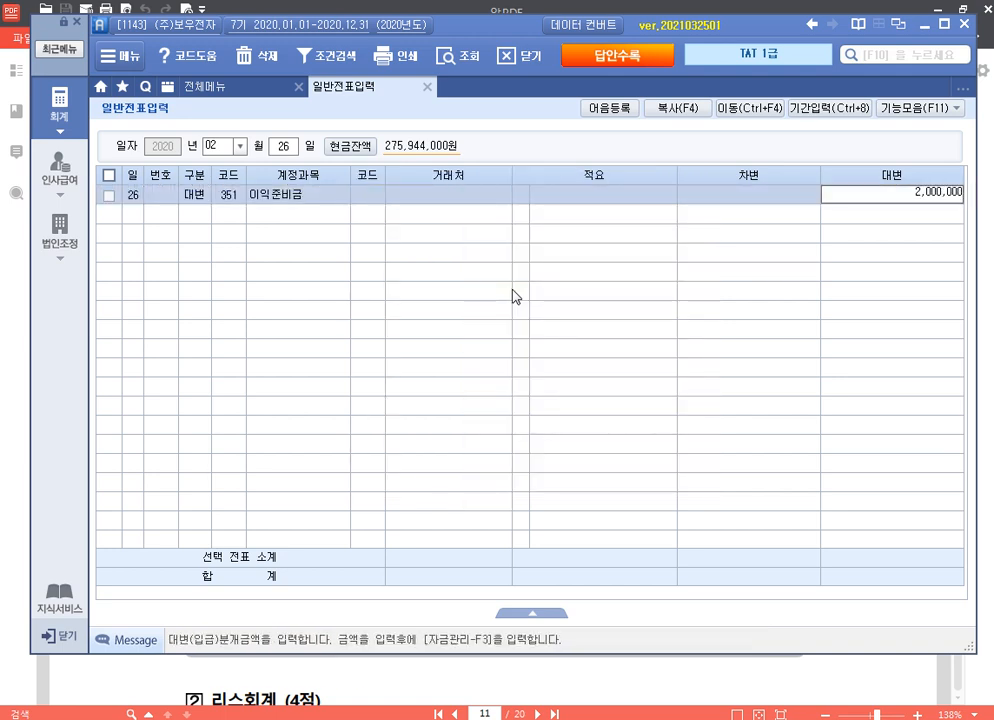
key("Return")
Step: Add a credit line to 265 미지급배당금 for 20,000,000
type("4")
key("Return")
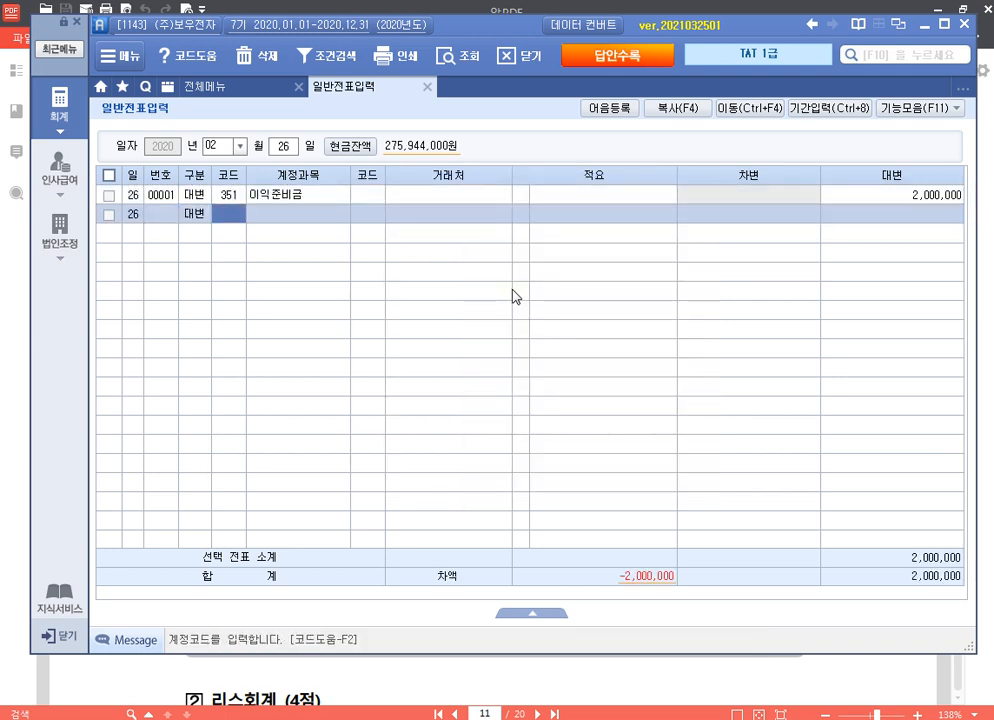
left_click(533, 613)
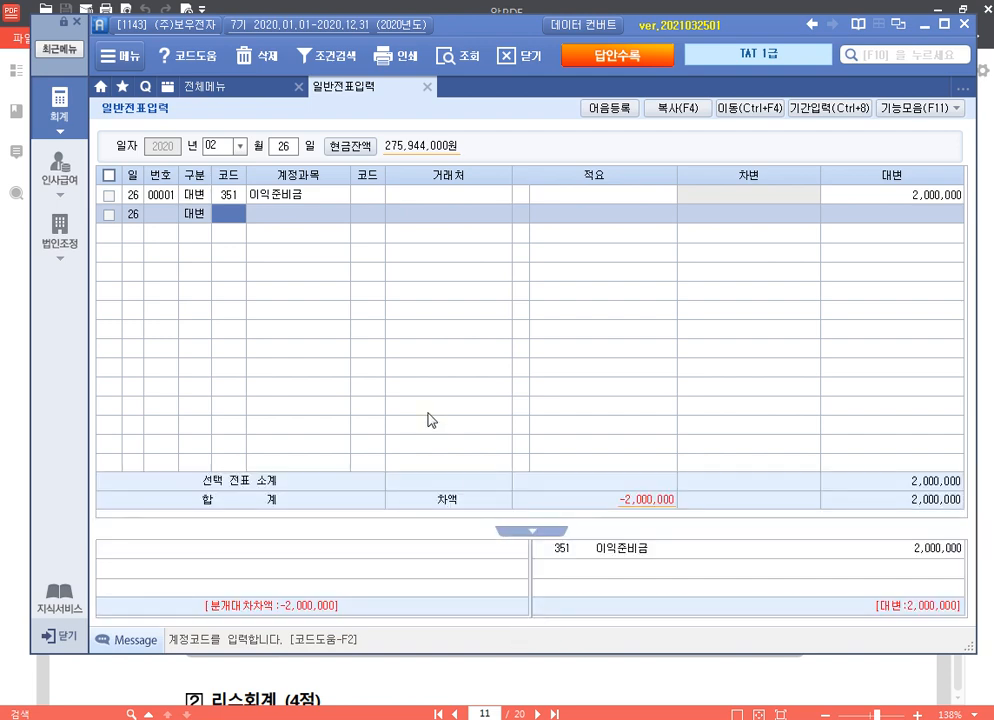
type("미지")
key("Return")
key("Down")
key("Down")
key("Down")
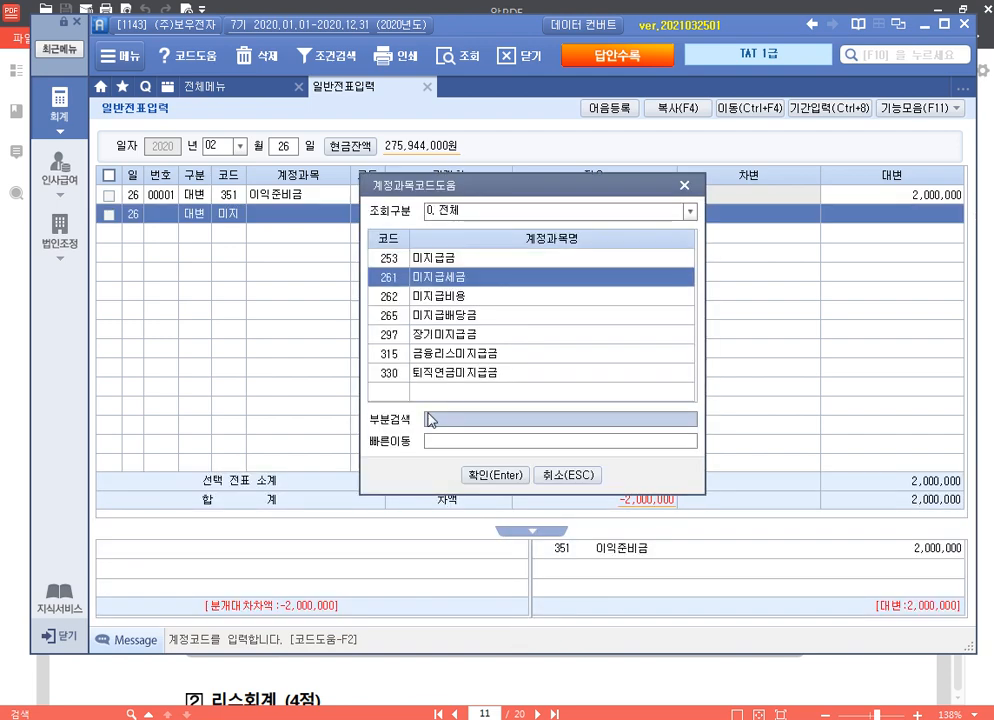
key("Return")
key("Return")
key("Return")
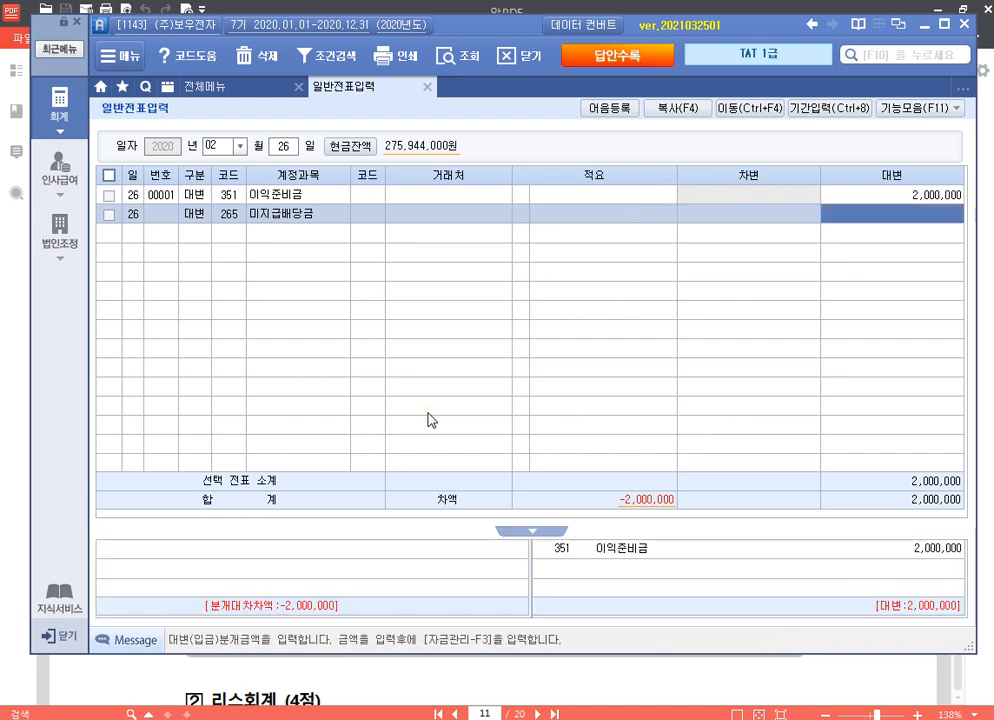
type("40000000")
key("Return")
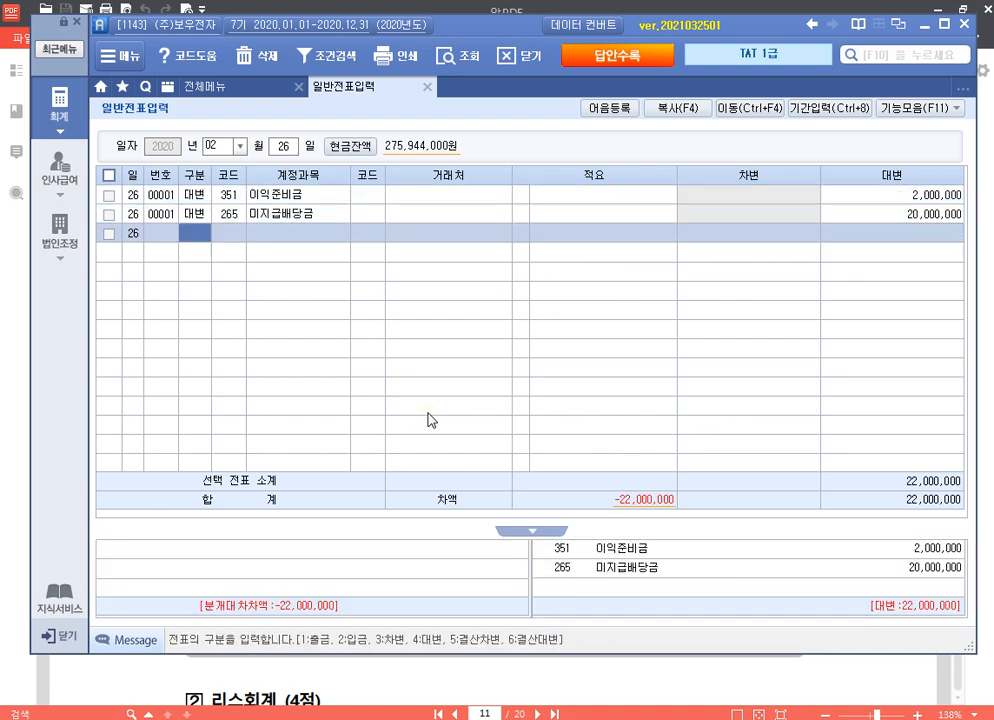
type("4")
Step: Add a credit line to 387 미교부주식배당금 for 35,000,000
key("Return")
type("미교")
key("Return")
key("Return")
key("Return")
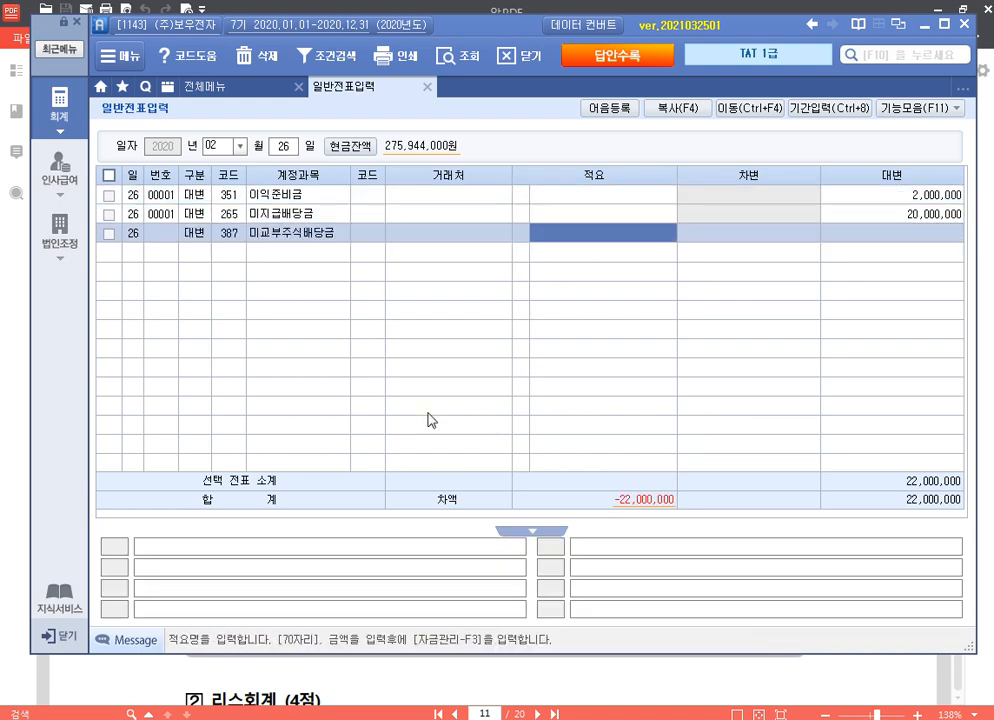
key("Return")
type("35,000,000")
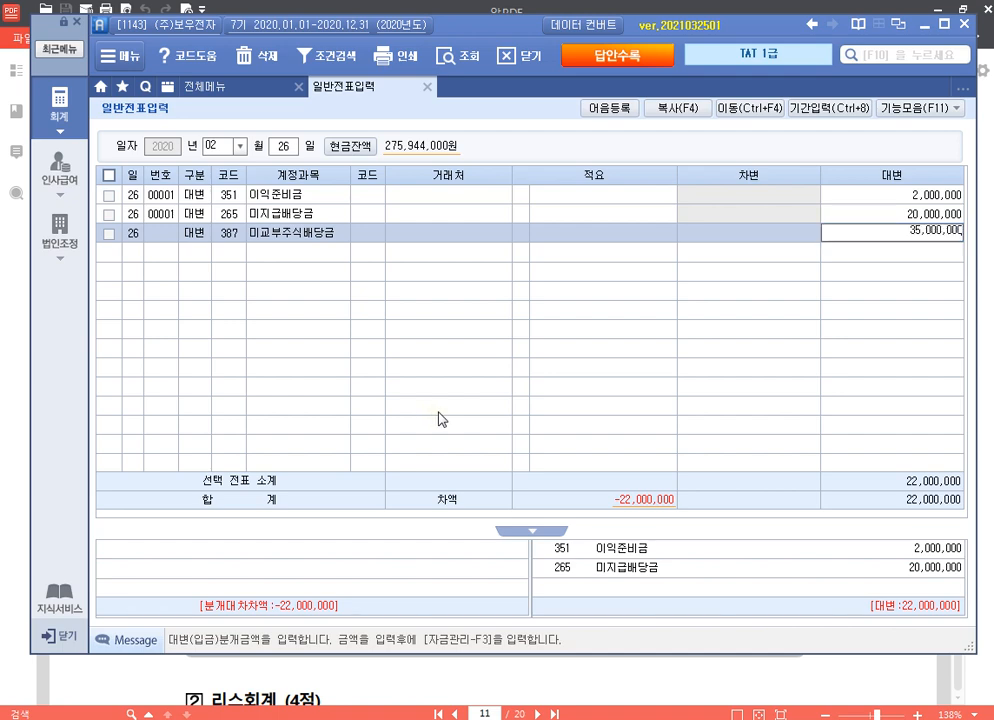
key("Return")
Step: Add a debit line to 354 재무구조개선적립금 for 1,000,000
type("3")
key("Return")
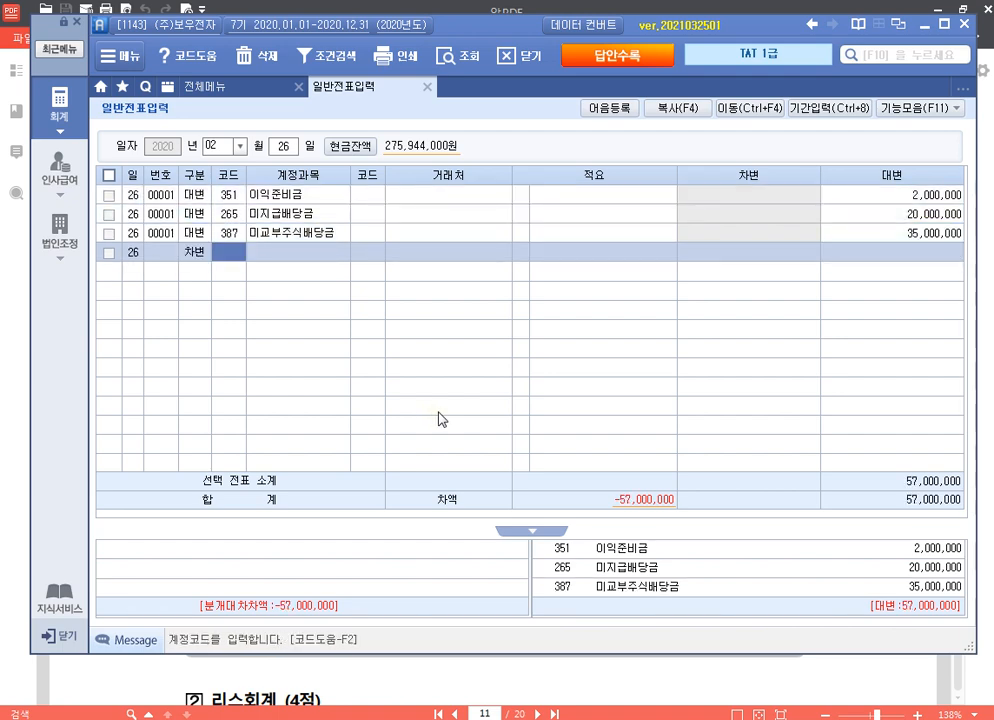
type("354")
key("Return")
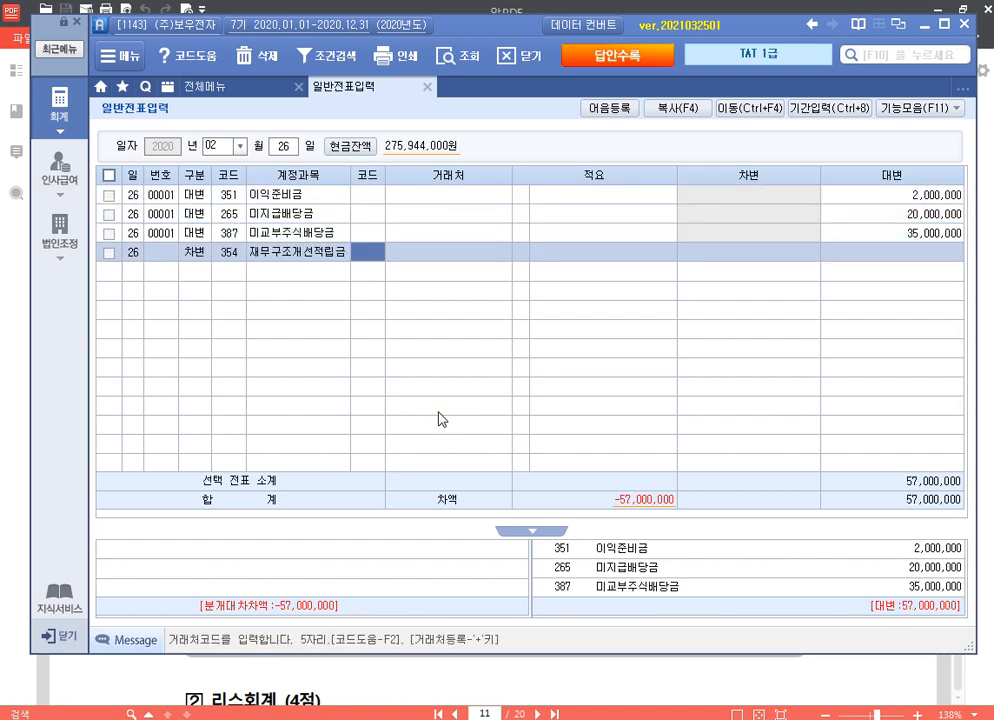
key("Return")
key("Return")
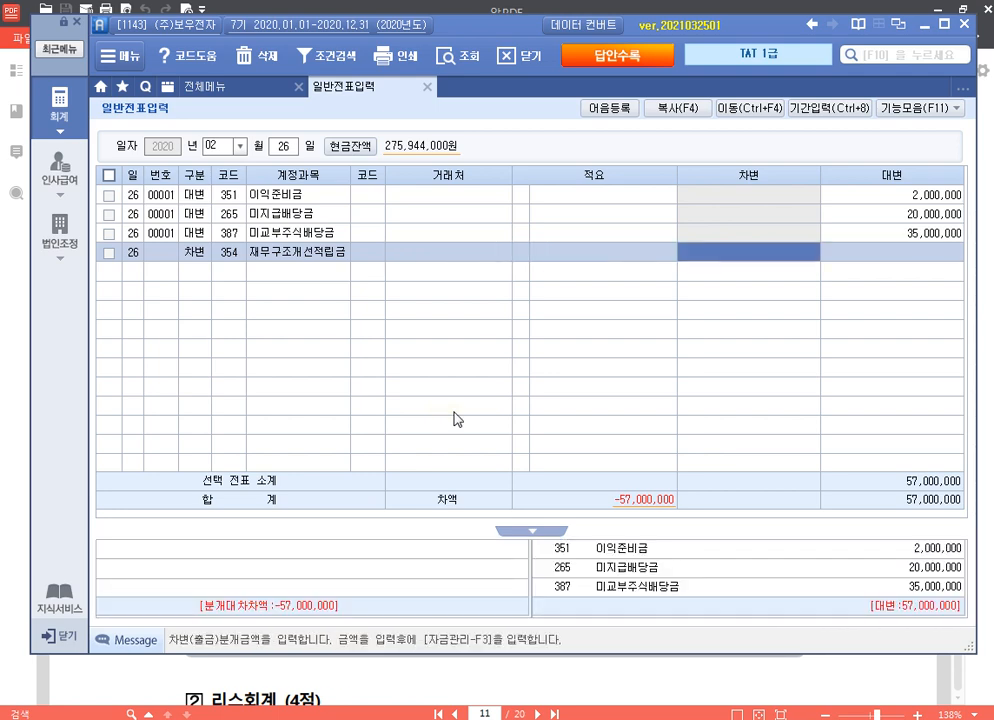
type("1000000")
key("Return")
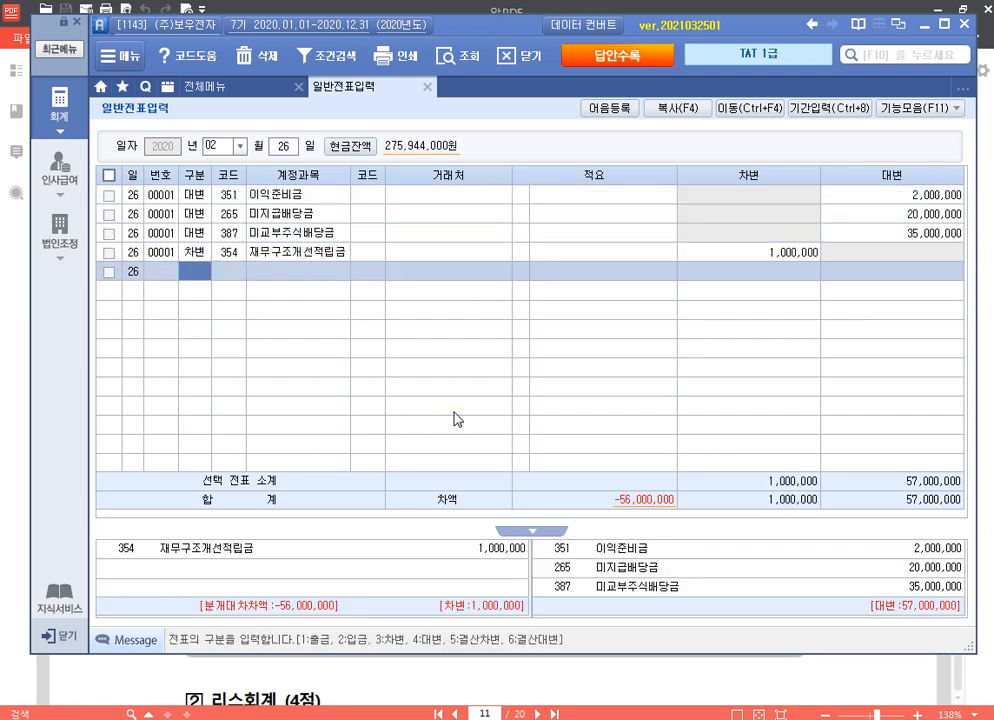
Step: Add a debit line to 375 이월이익잉여금 for 56,000,000, balancing the voucher at 57,000,000
type("3")
key("Return")
type("이월")
key("Return")
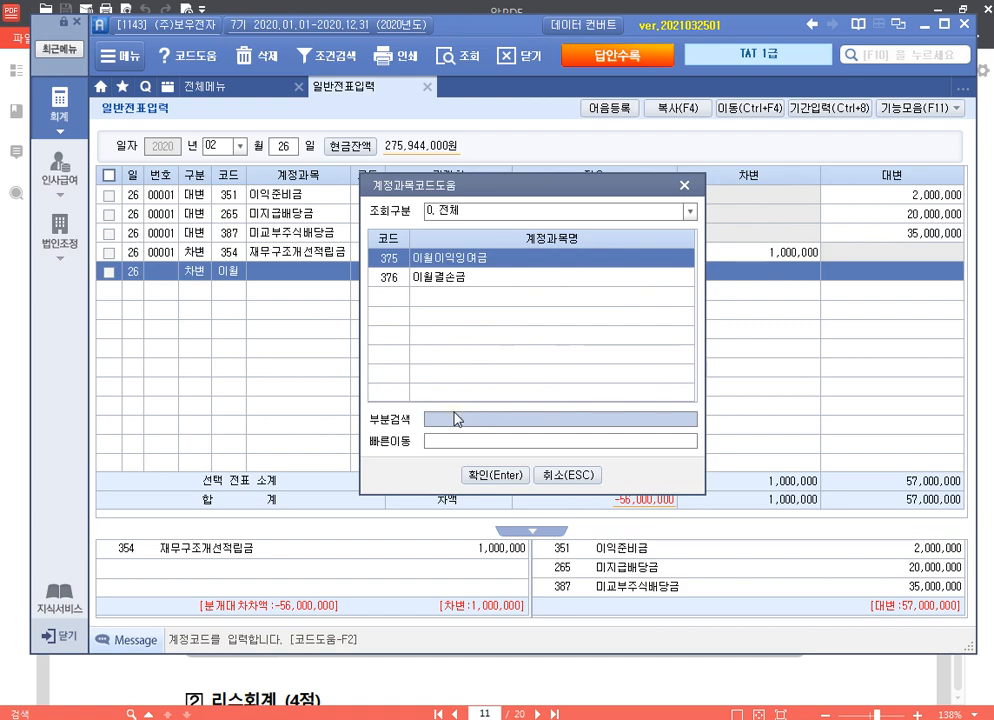
key("Return")
key("Return")
key("Return")
type("56000000")
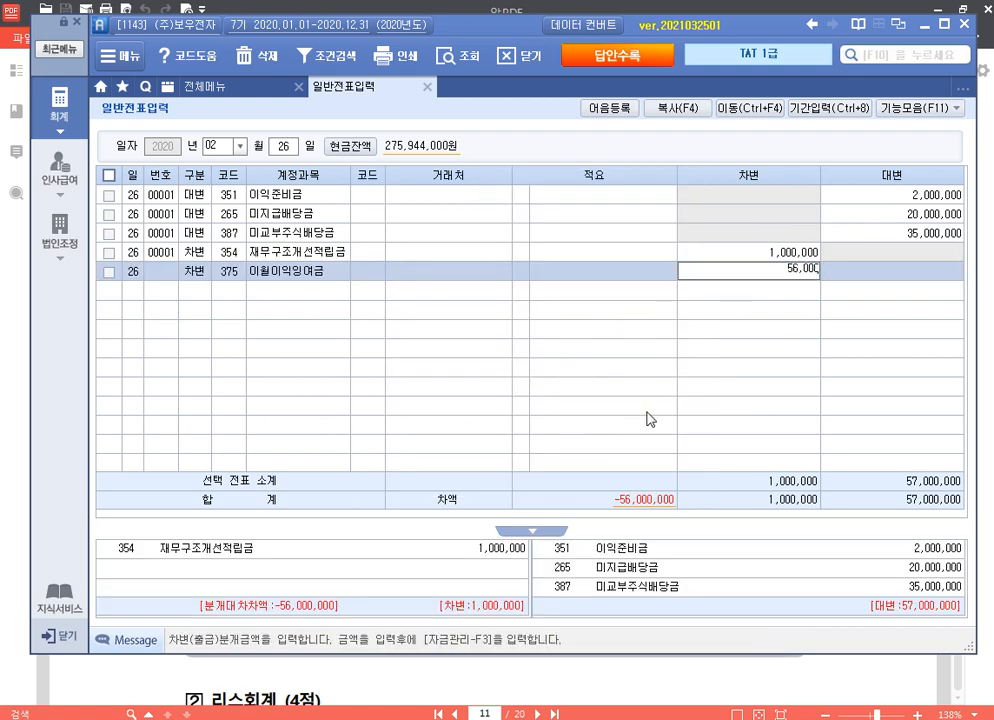
key("Return")
key("Up")
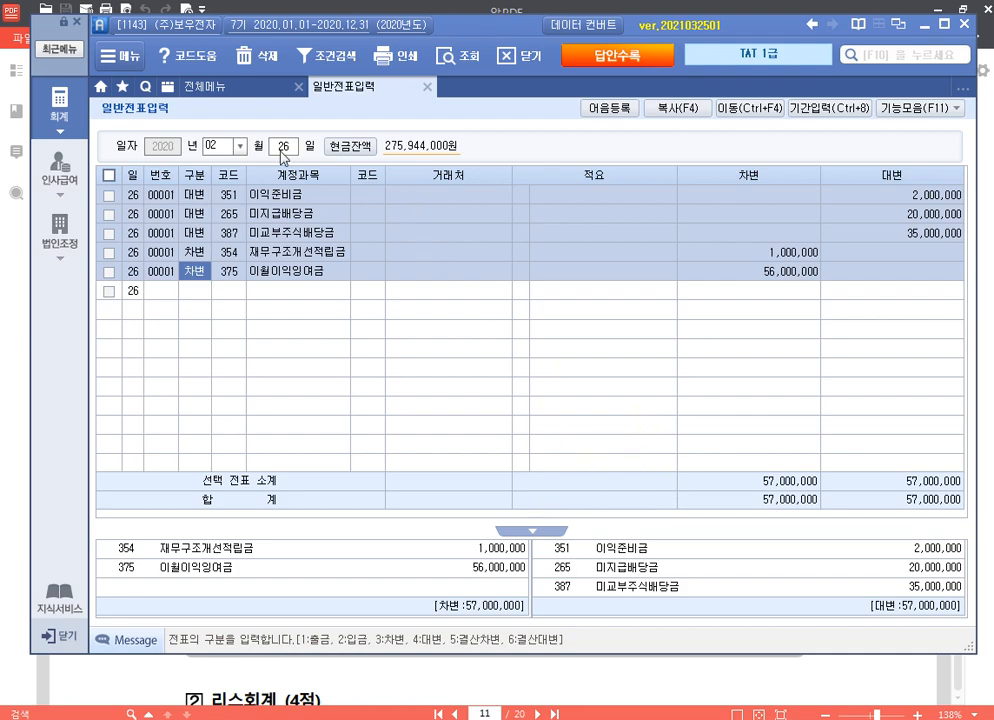
Step: Open 전기분 이익잉여금처분계산서 and enter 1,000,000 for 재무구조개선적립금
left_click(237, 93)
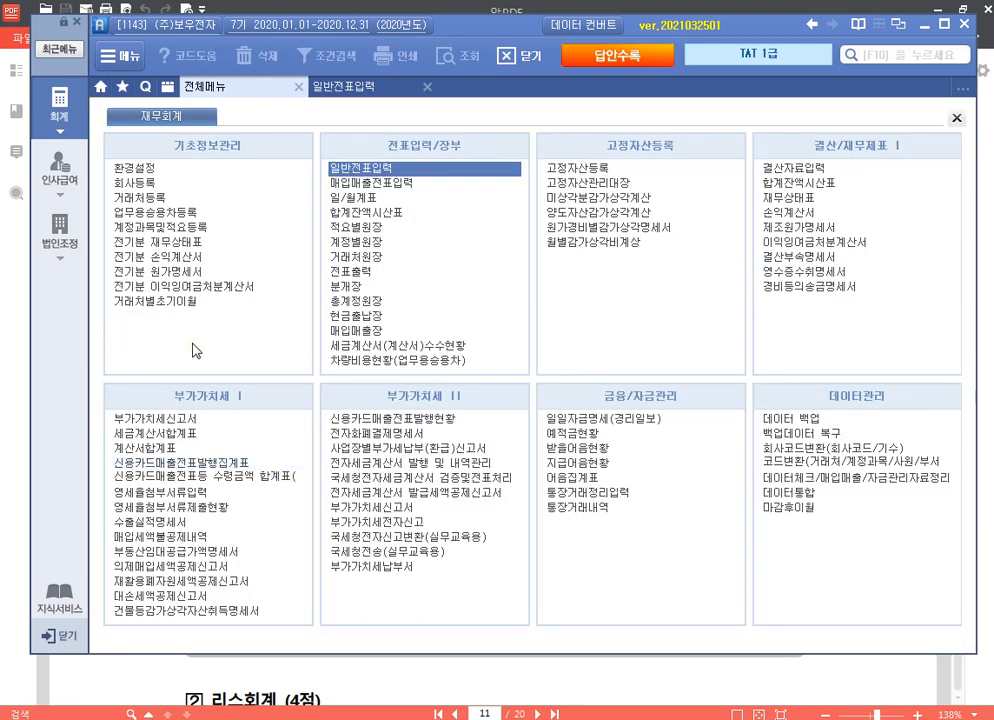
left_click(218, 288)
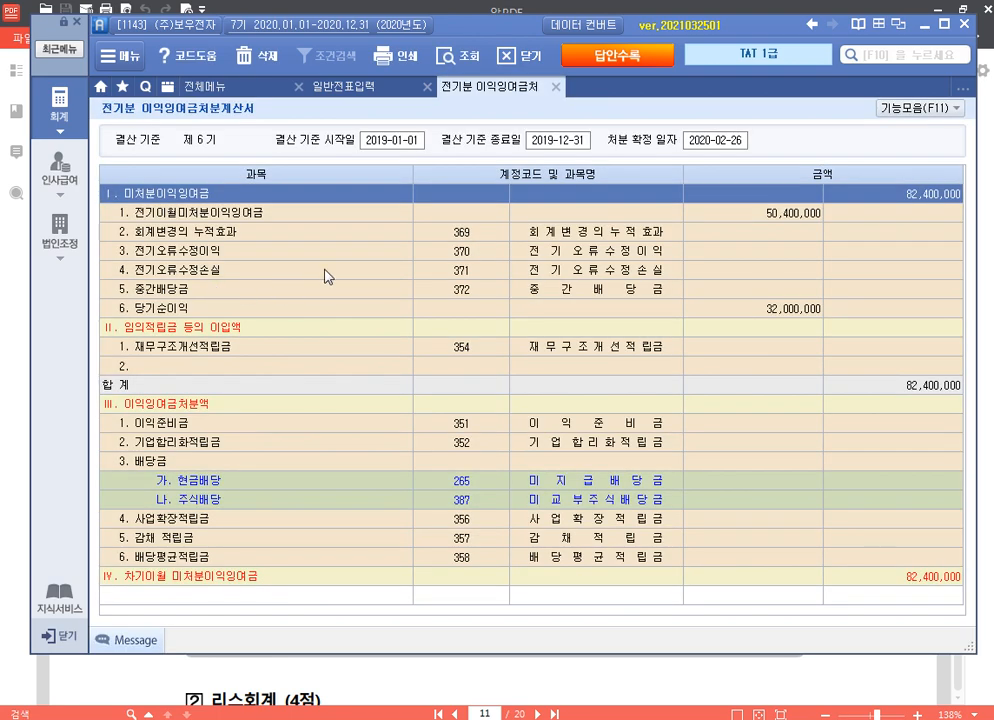
left_click(708, 145)
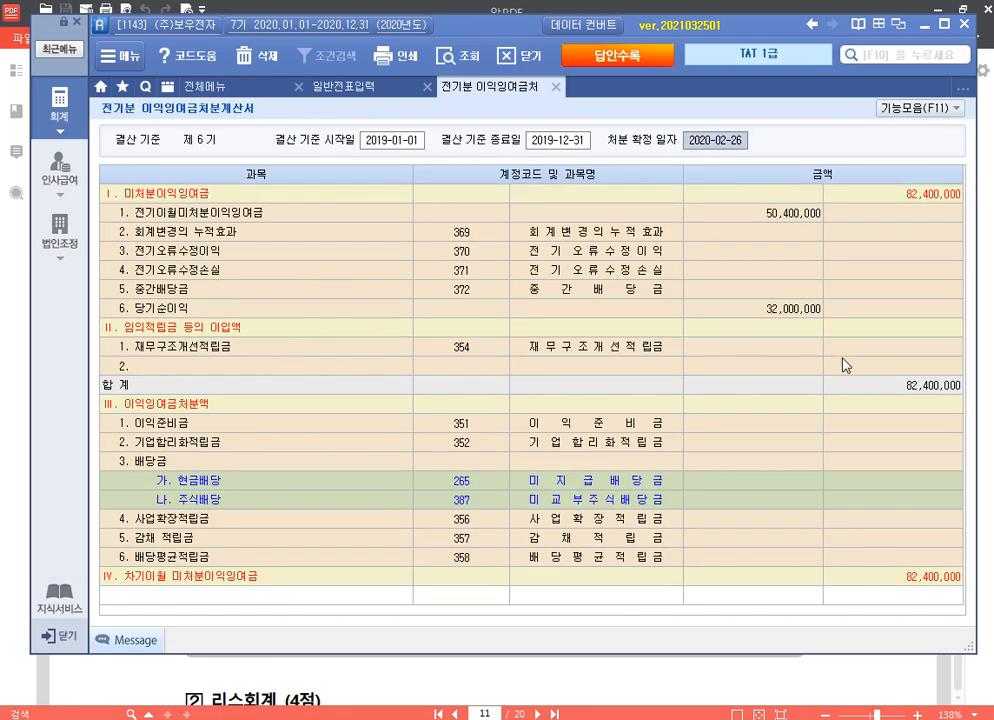
left_click(782, 348)
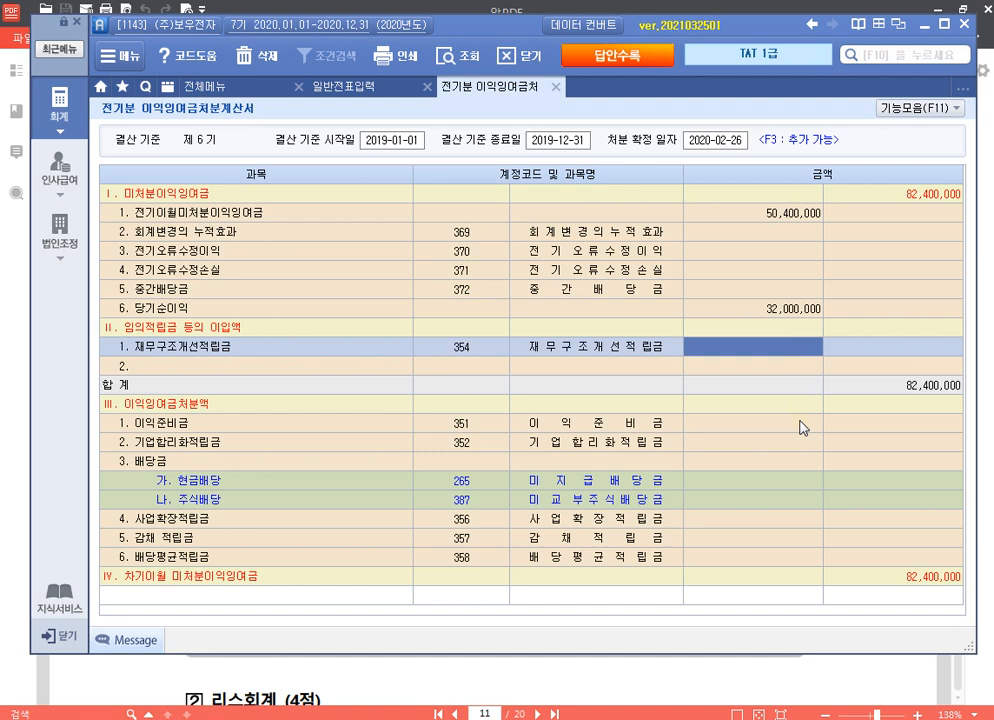
type("1000000")
key("Return")
key("Down")
key("Down")
key("Down")
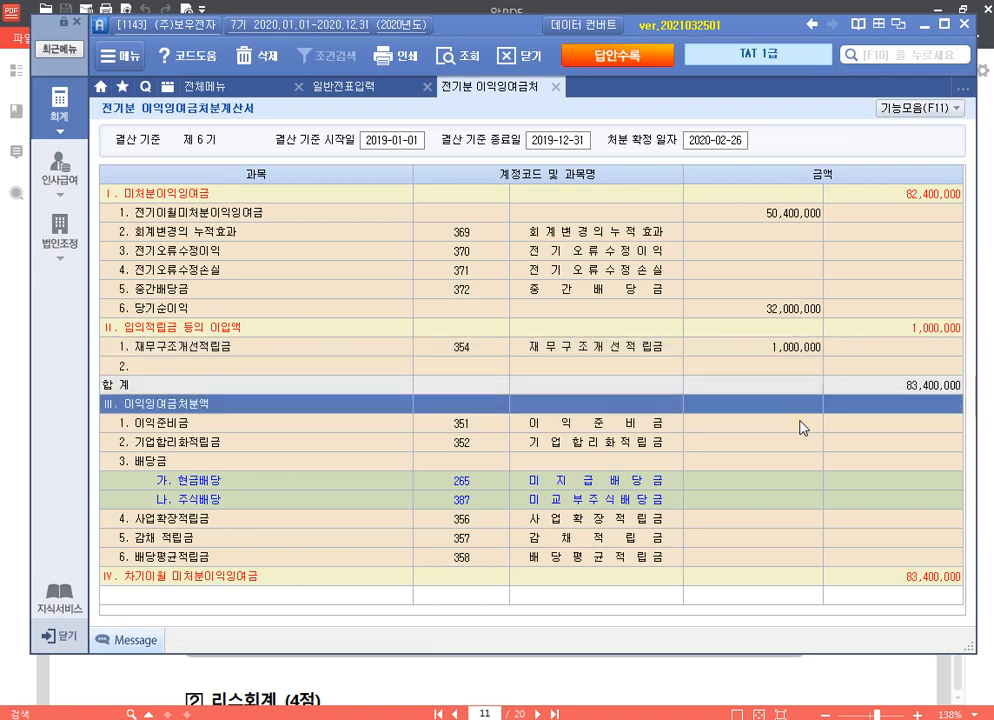
Step: Enter 2,000,000 for 이익준비금, 20,000,000 for 현금배당 and 35,000,000 for 주식배당
left_click(803, 427)
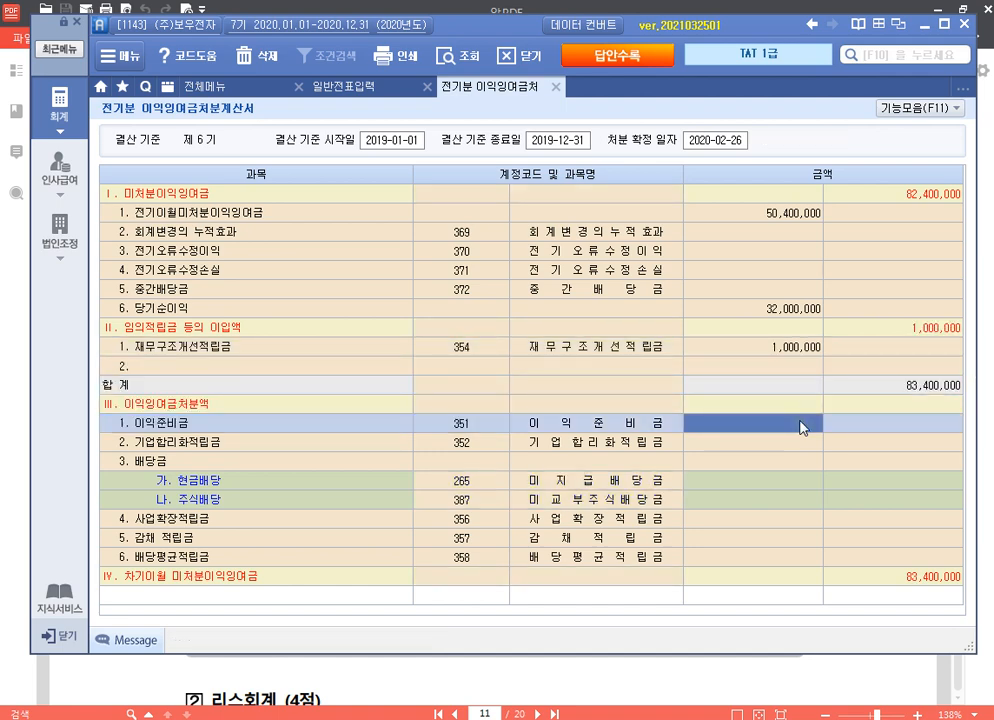
type("2000000")
key("Return")
key("Return")
key("Return")
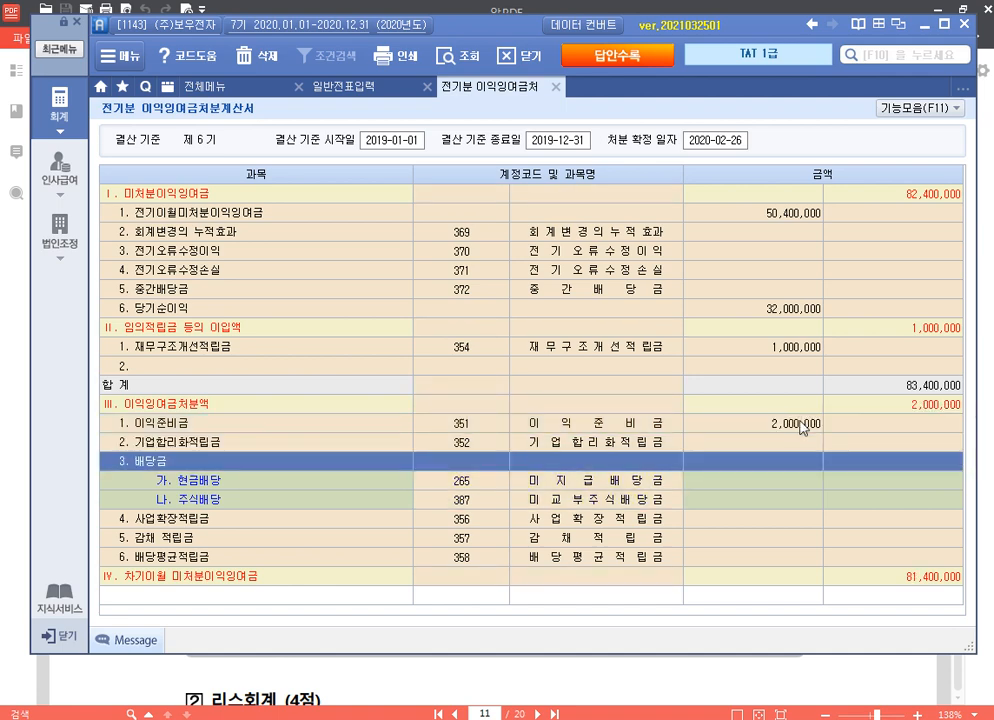
type("20000000")
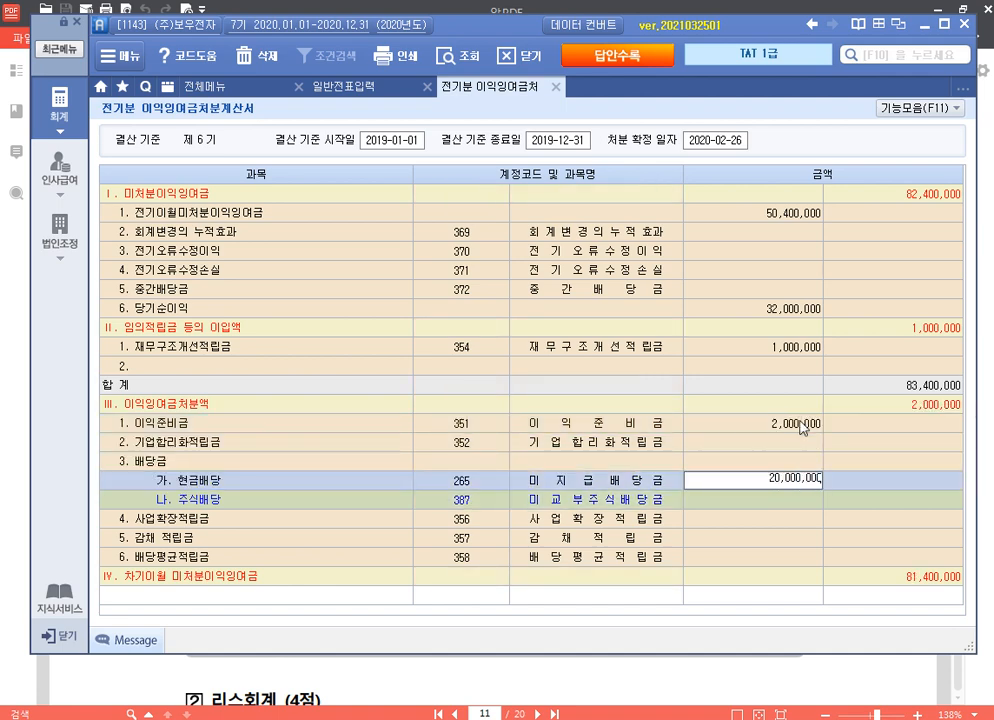
key("Return")
type("35000000")
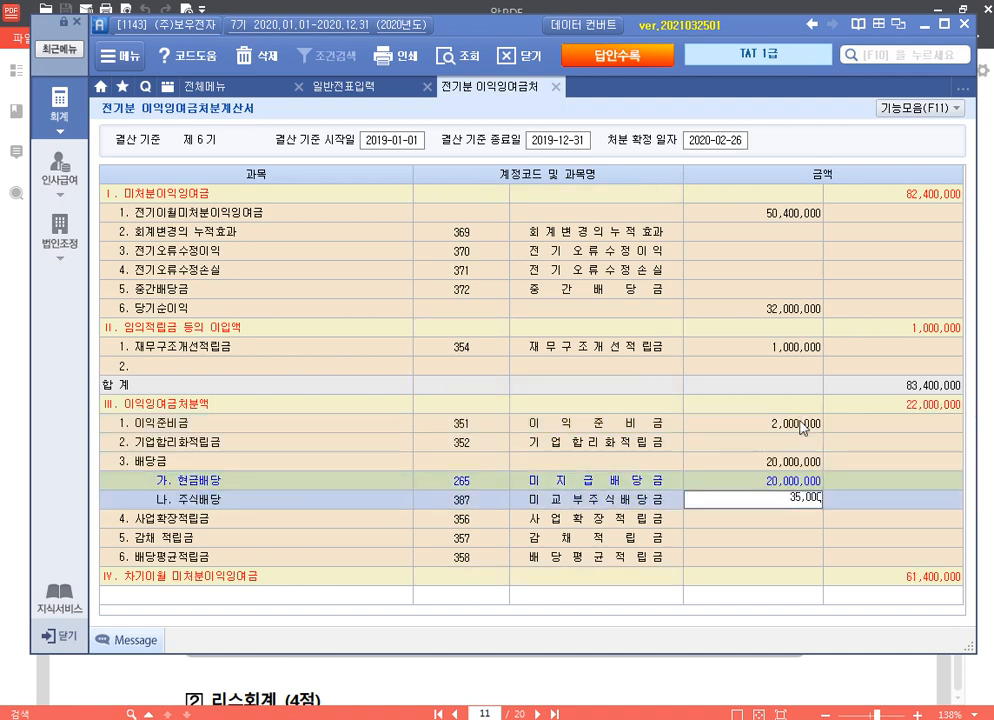
key("Return")
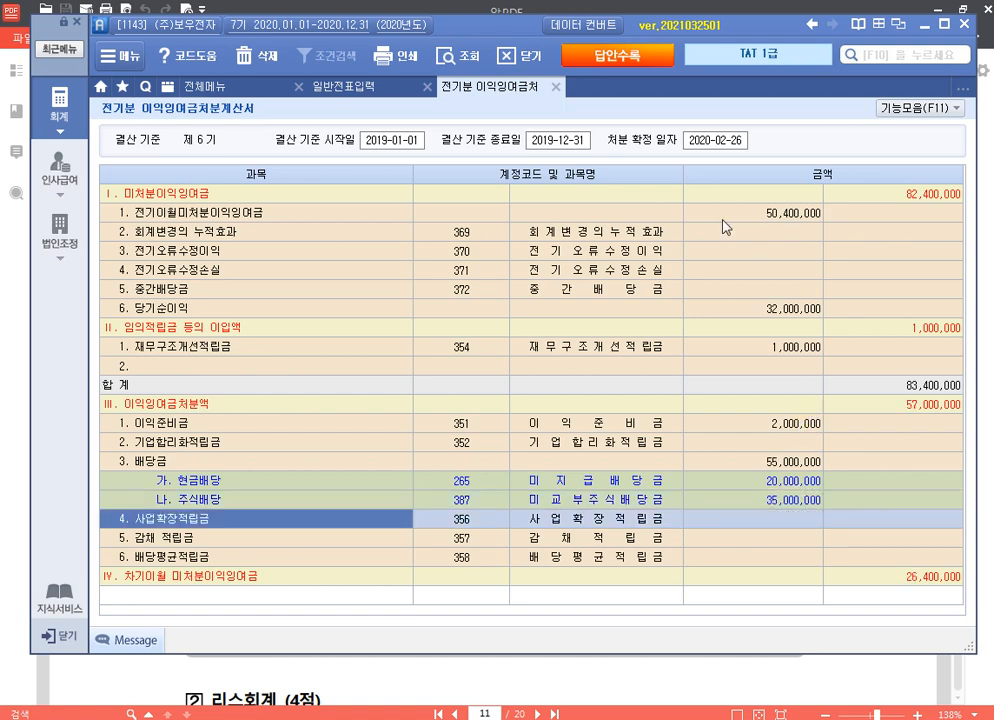
Step: Close the appropriation statement and scroll the exam PDF to 자료 3's tax invoice on page 12
left_click(556, 86)
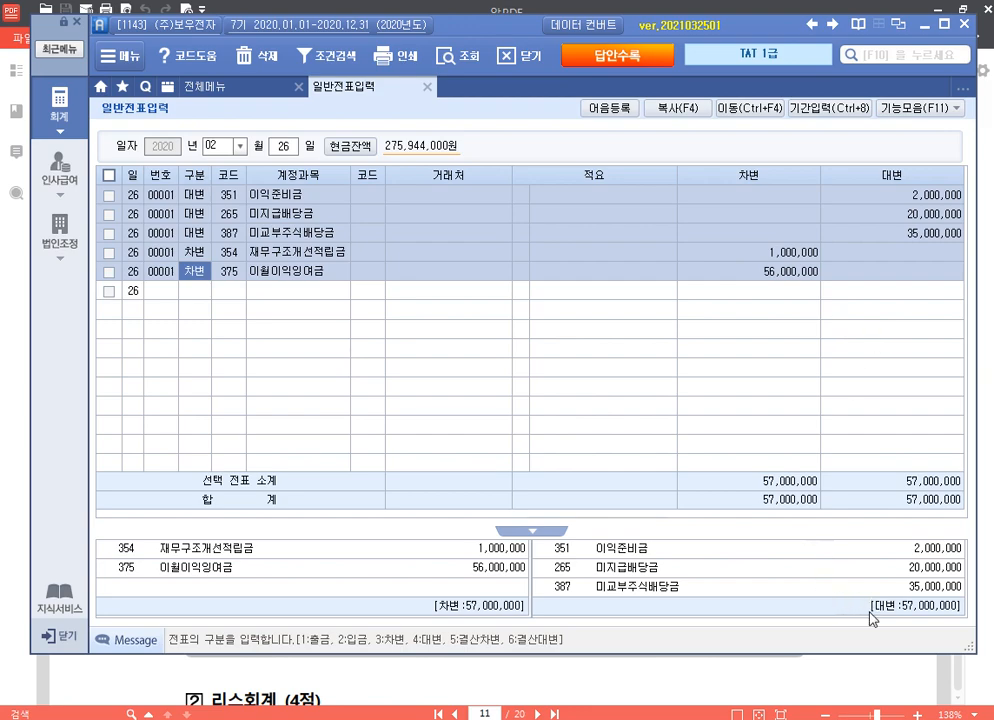
left_click(865, 683)
scroll(630, 424, "down", 10)
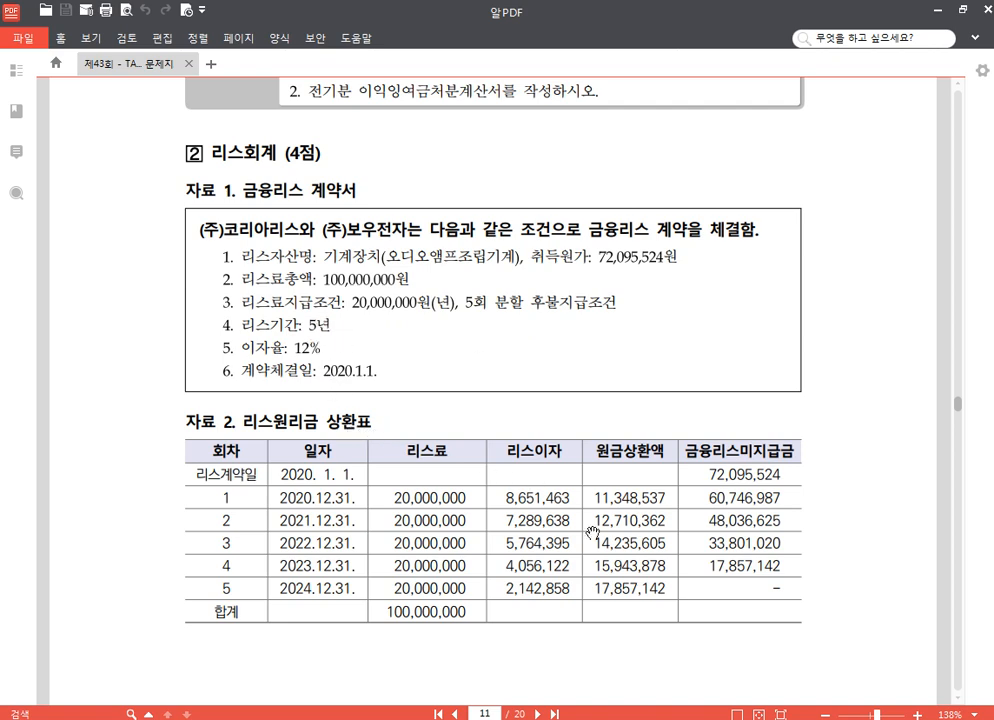
left_click_drag(593, 531, 596, 306)
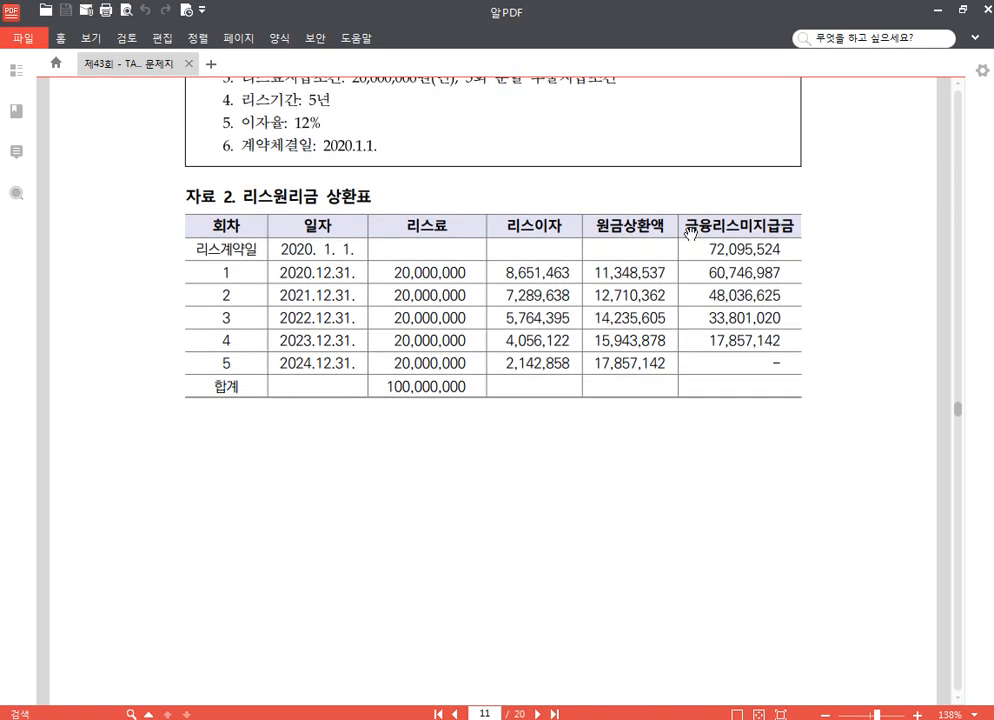
left_click_drag(573, 564, 577, 424)
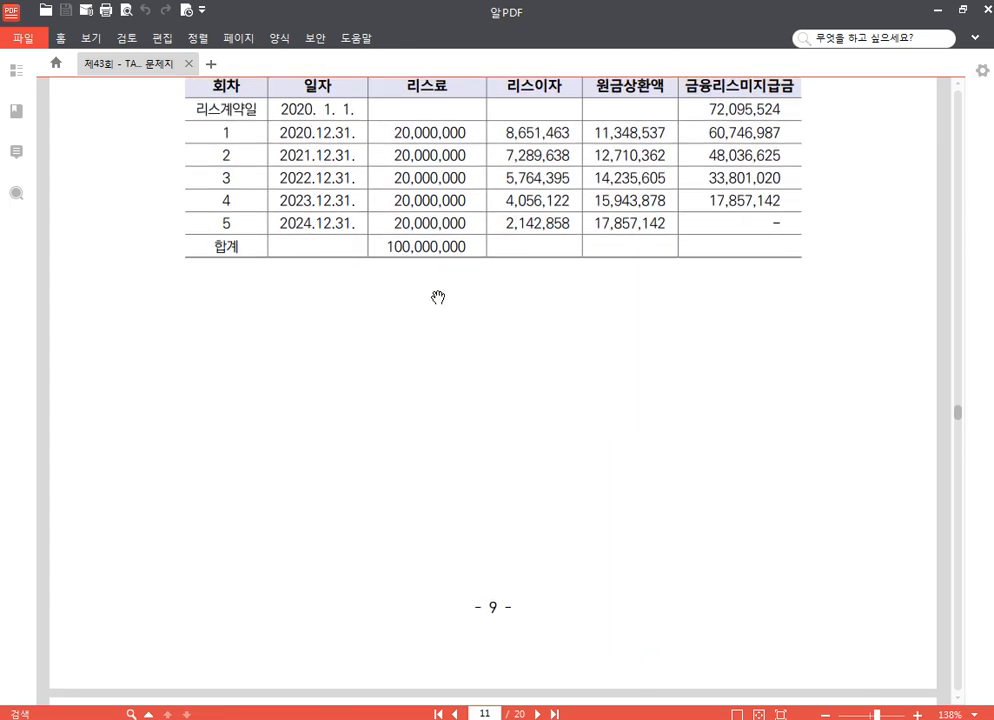
scroll(550, 388, "down", 3)
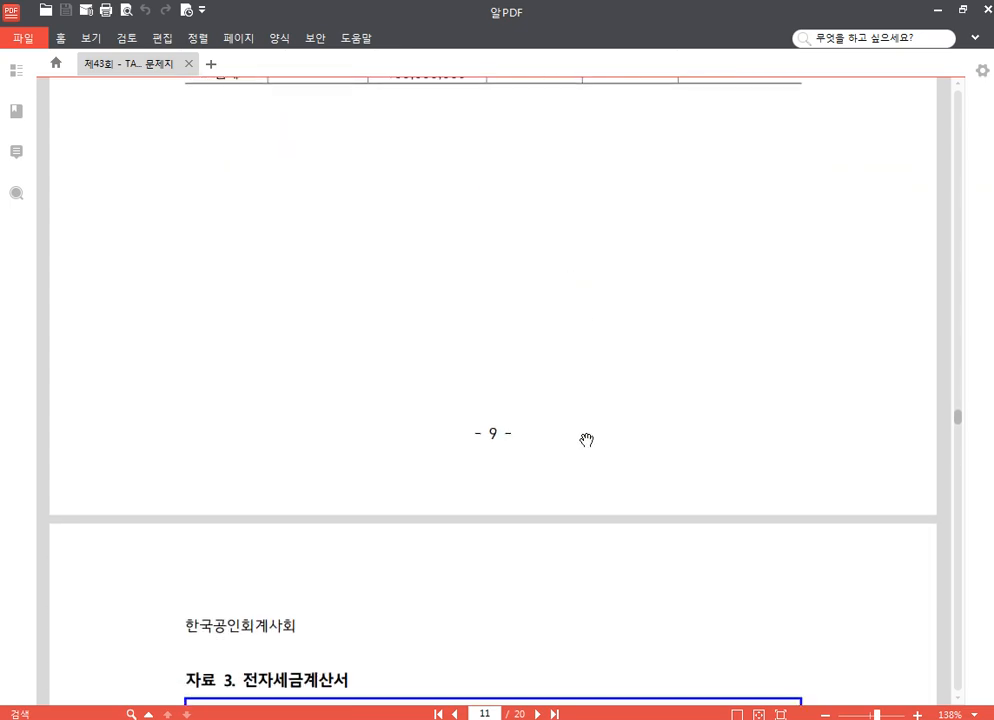
scroll(586, 440, "down", 7)
scroll(482, 347, "down", 2)
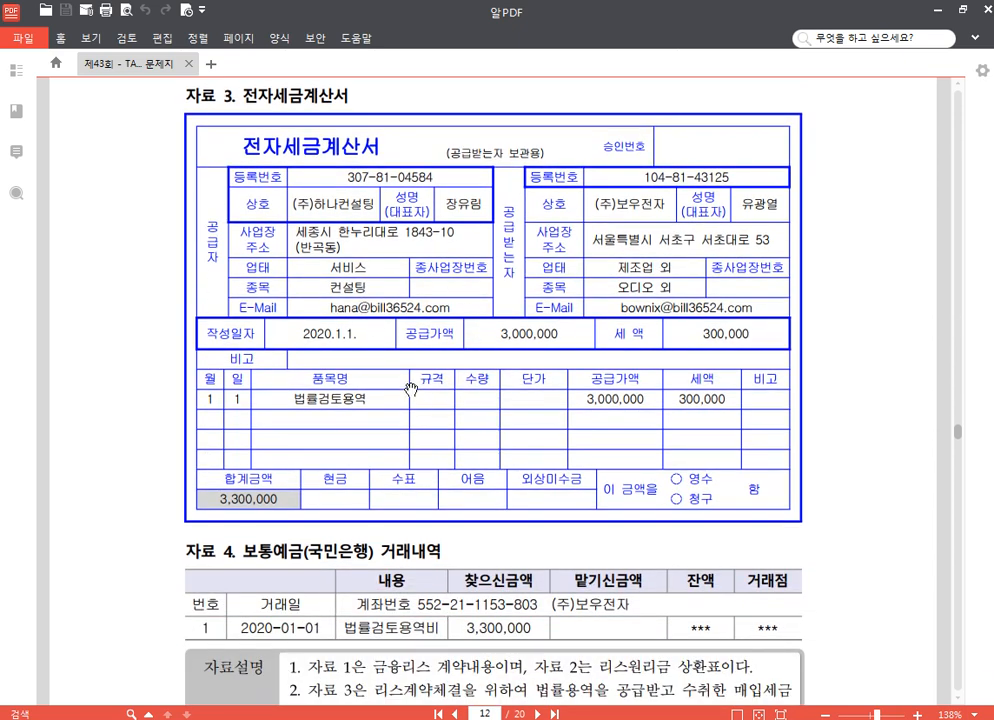
Step: Review 자료 1–4 and 평가문제 on PDF pages 11–12, then return to 일반전표입력
scroll(520, 438, "down", 4)
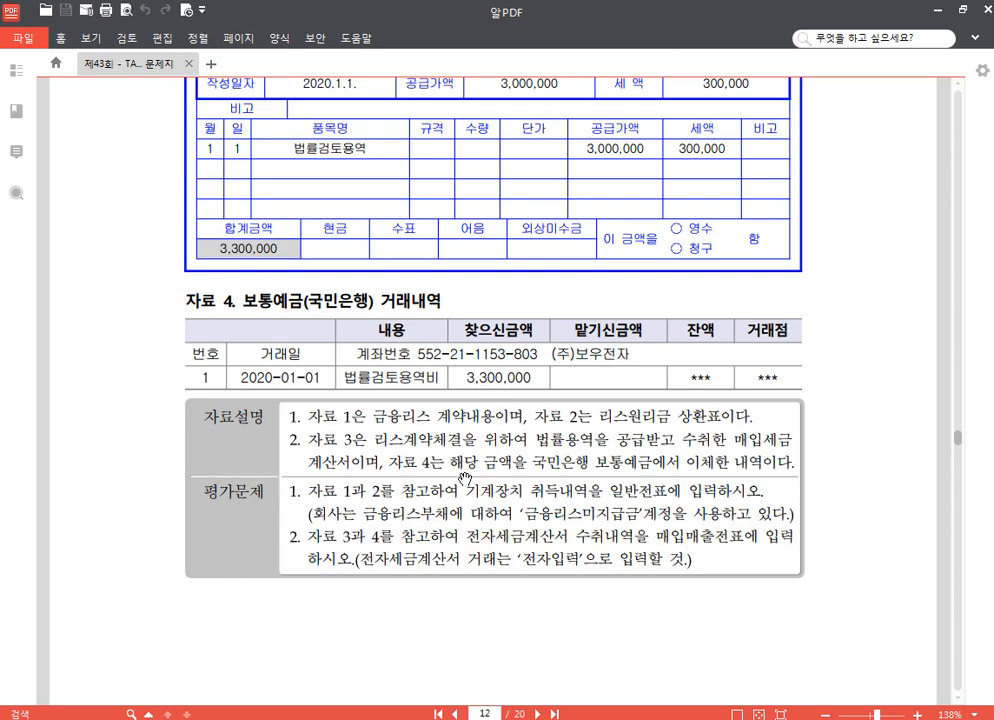
scroll(392, 294, "up", 2)
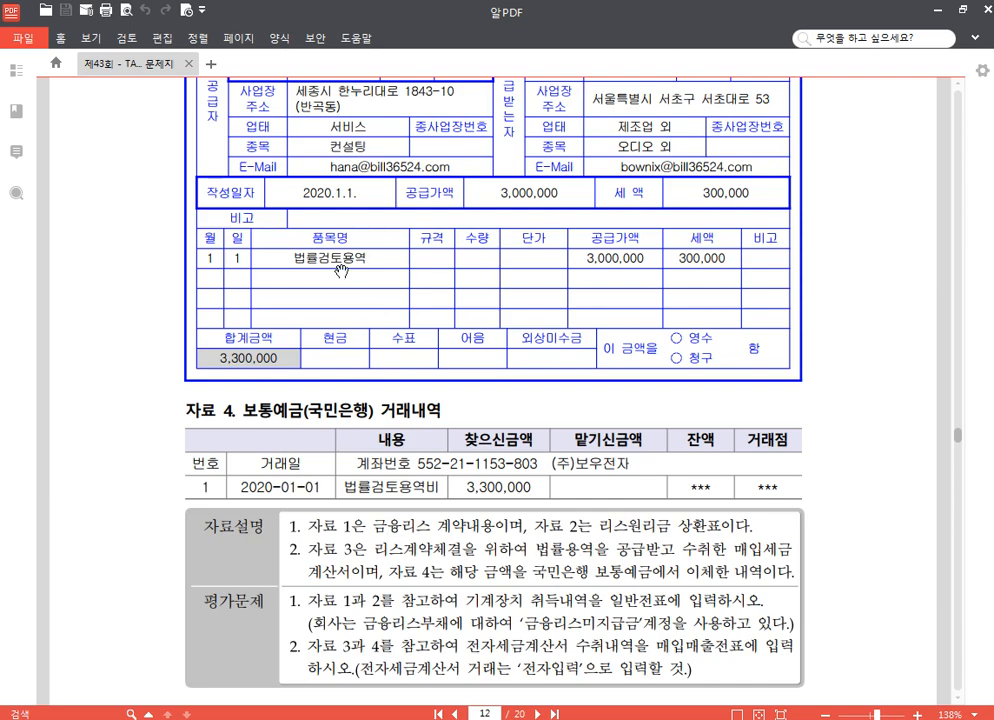
scroll(370, 310, "up", 20)
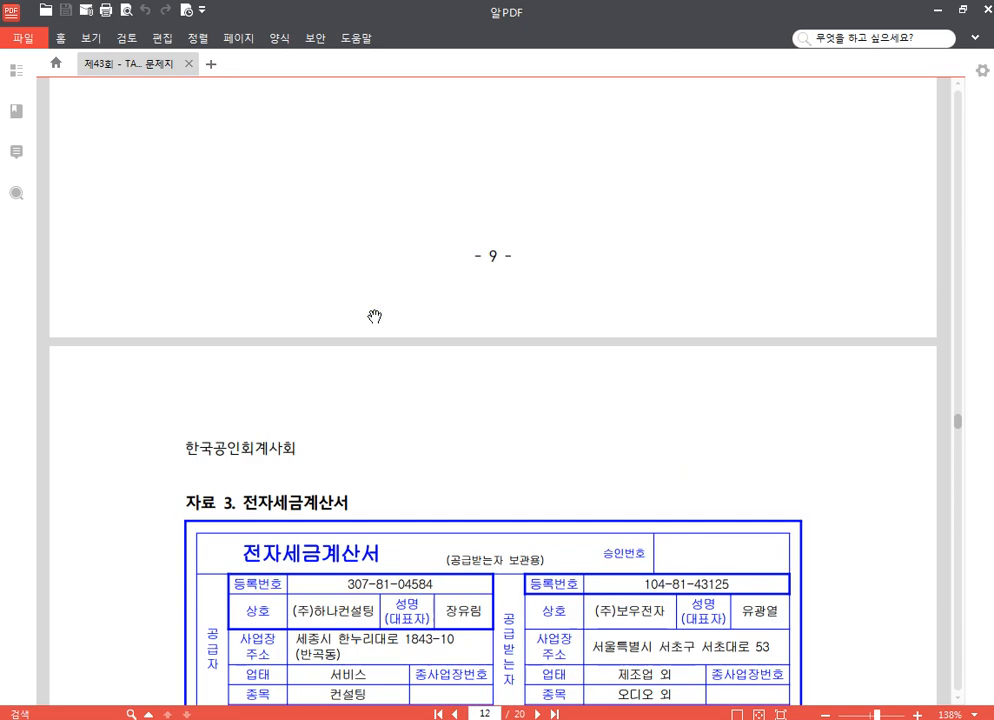
scroll(431, 318, "down", 4)
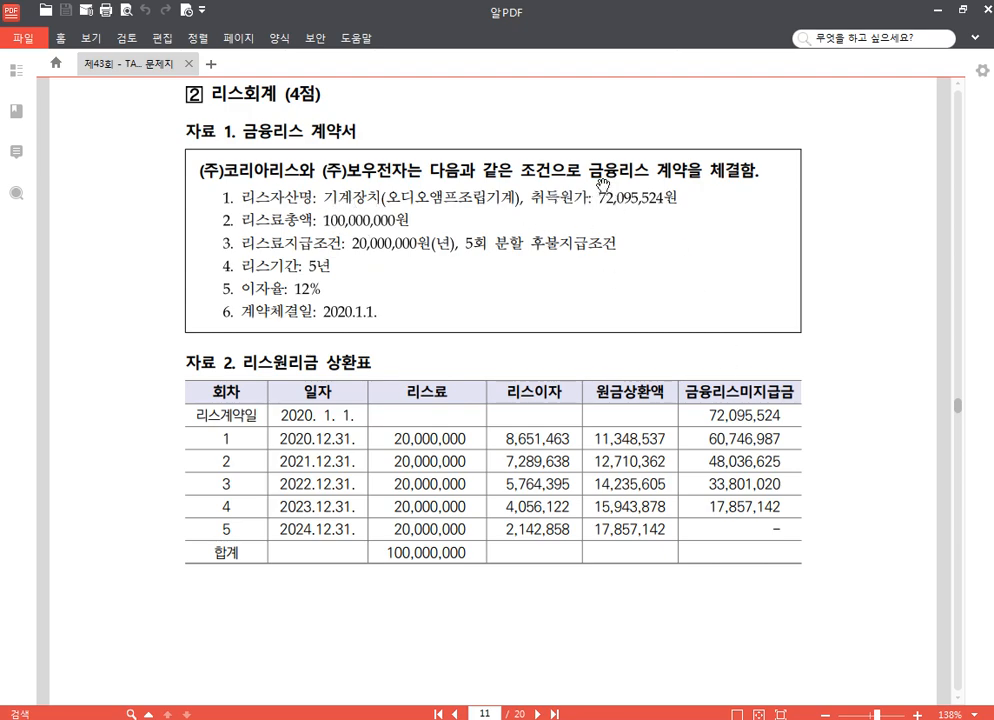
scroll(580, 250, "down", 20)
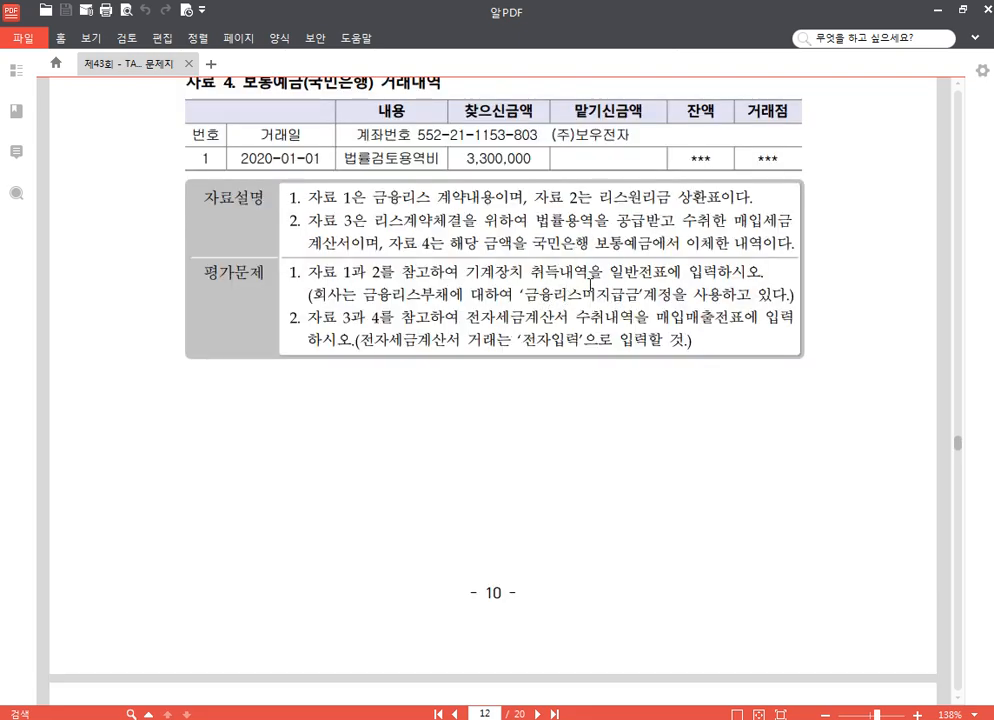
scroll(590, 288, "up", 15)
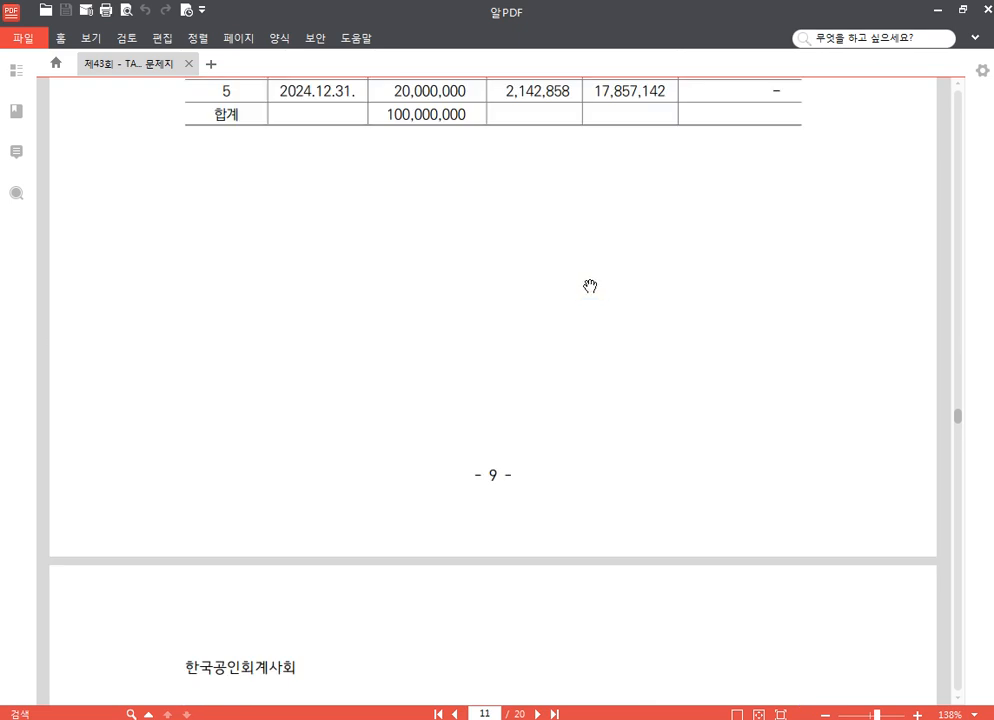
scroll(585, 279, "up", 3)
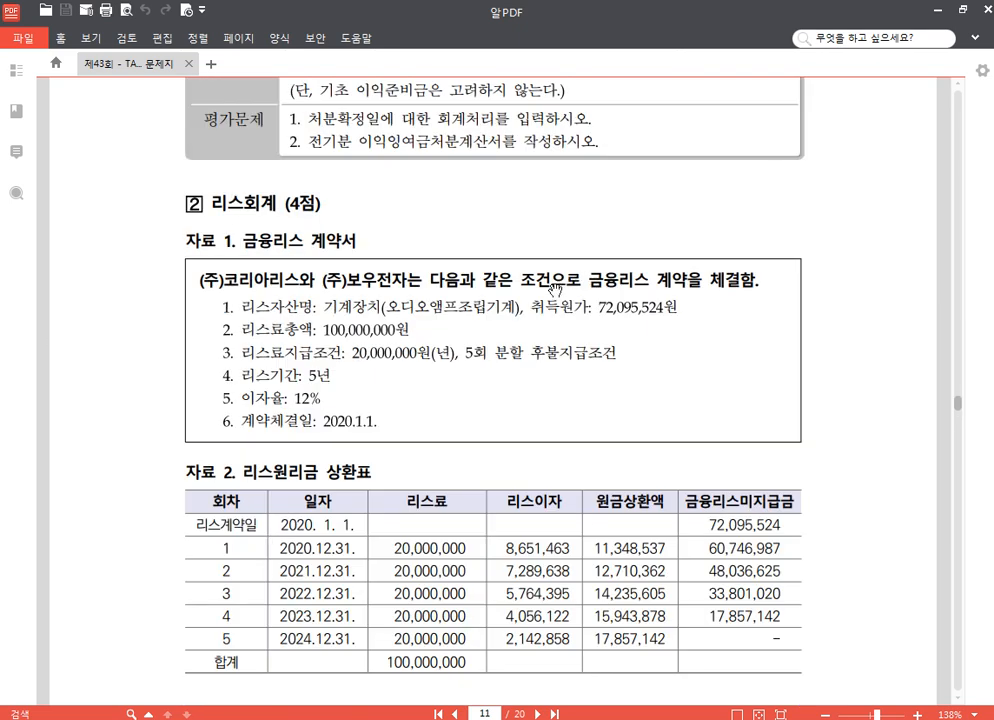
scroll(555, 289, "down", 2)
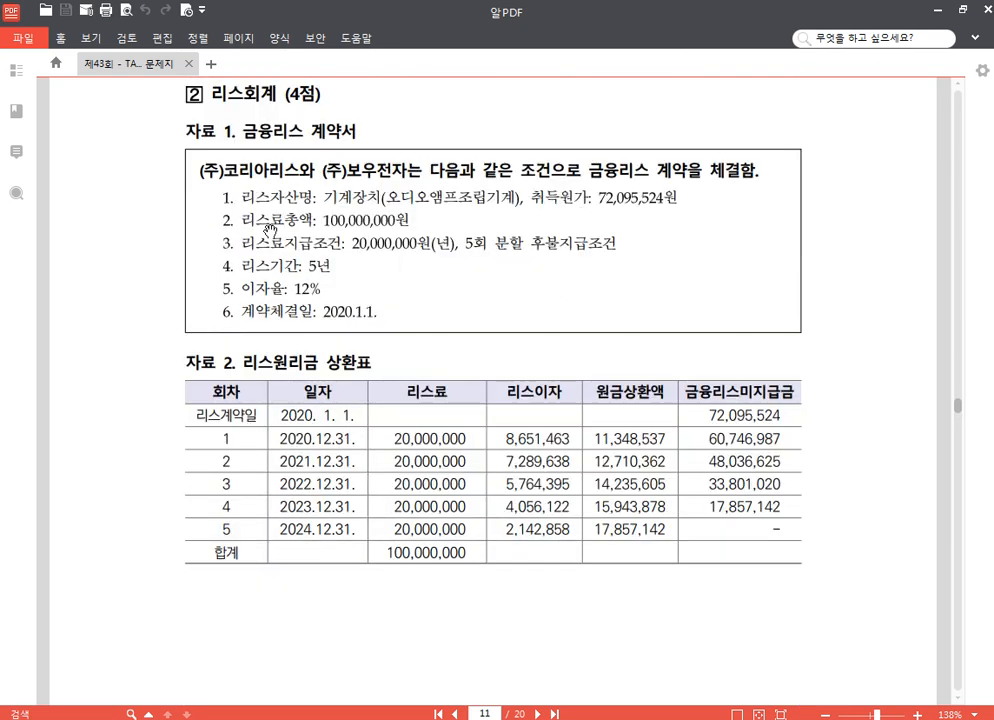
key("alt+Tab")
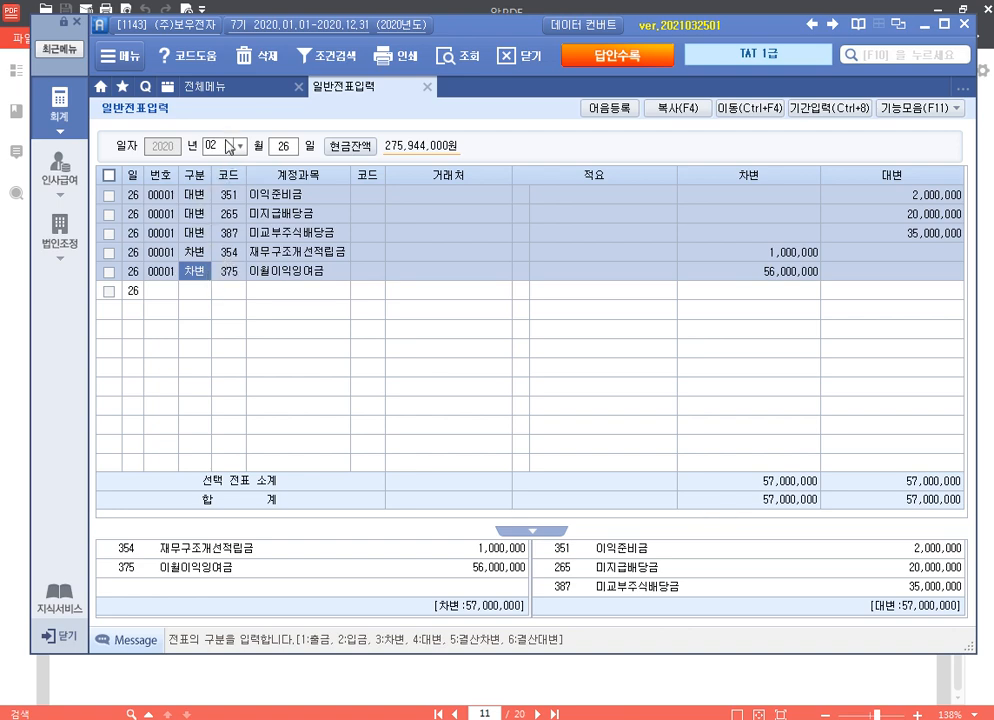
Step: Start a 01/01 voucher debiting 206 기계장치 for 72,095,524
left_click(225, 147)
type("01")
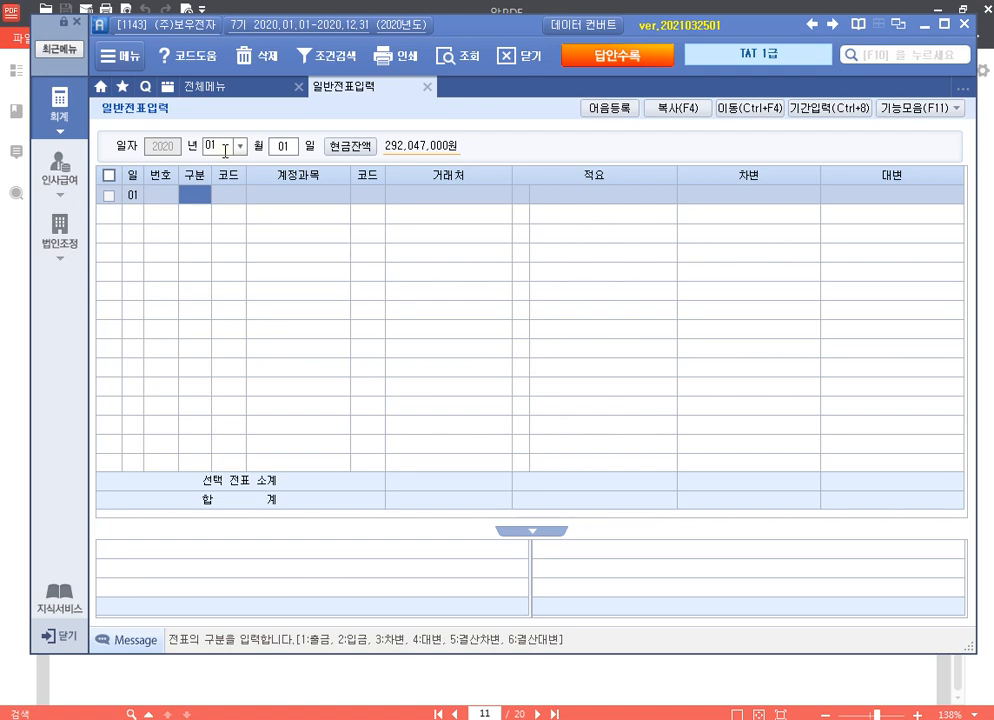
type("013")
key("Return")
type("206")
key("Return")
key("Return")
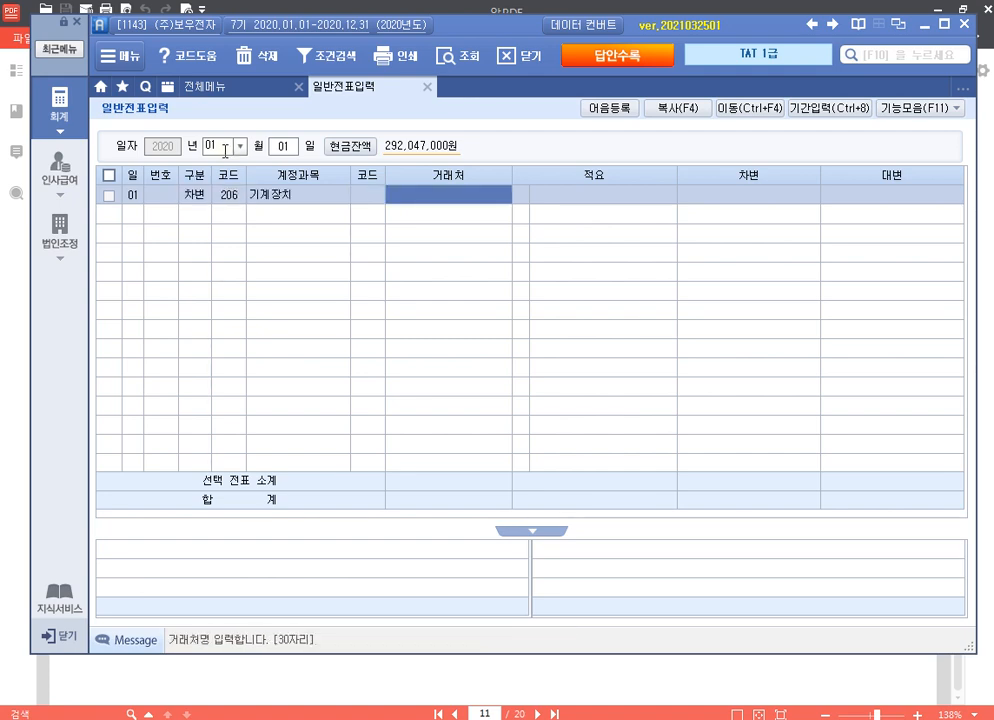
key("Return")
key("Return")
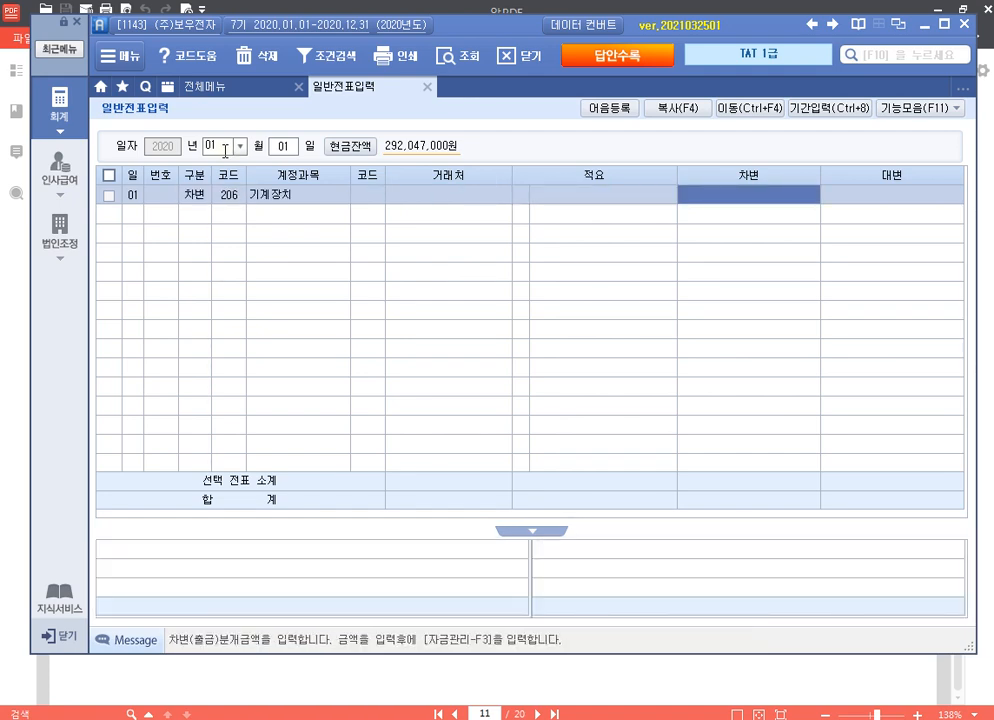
type("7")
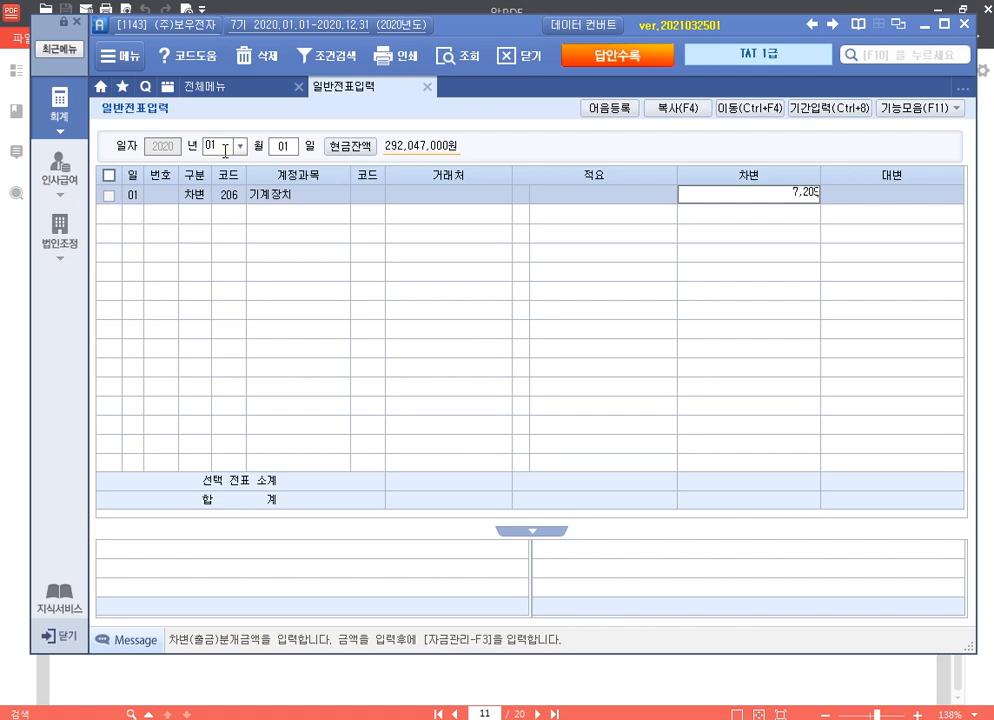
type("2,095,524")
key("Return")
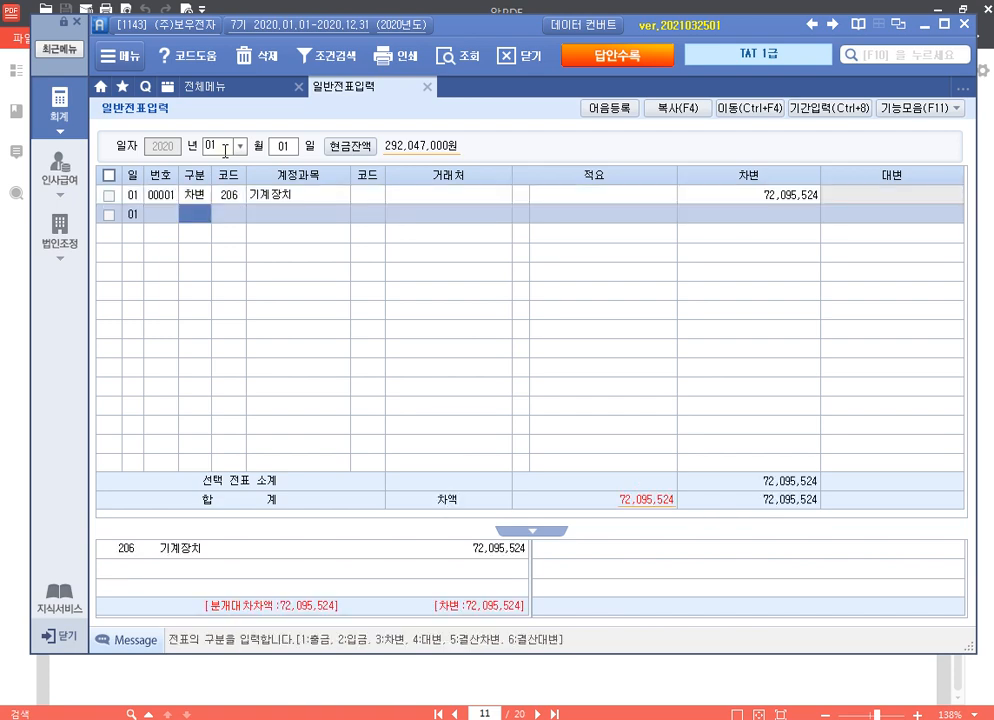
Step: Credit 315 금융리스미지급금 to (주)코리아리스 for 72,095,524, balancing the voucher
type("4")
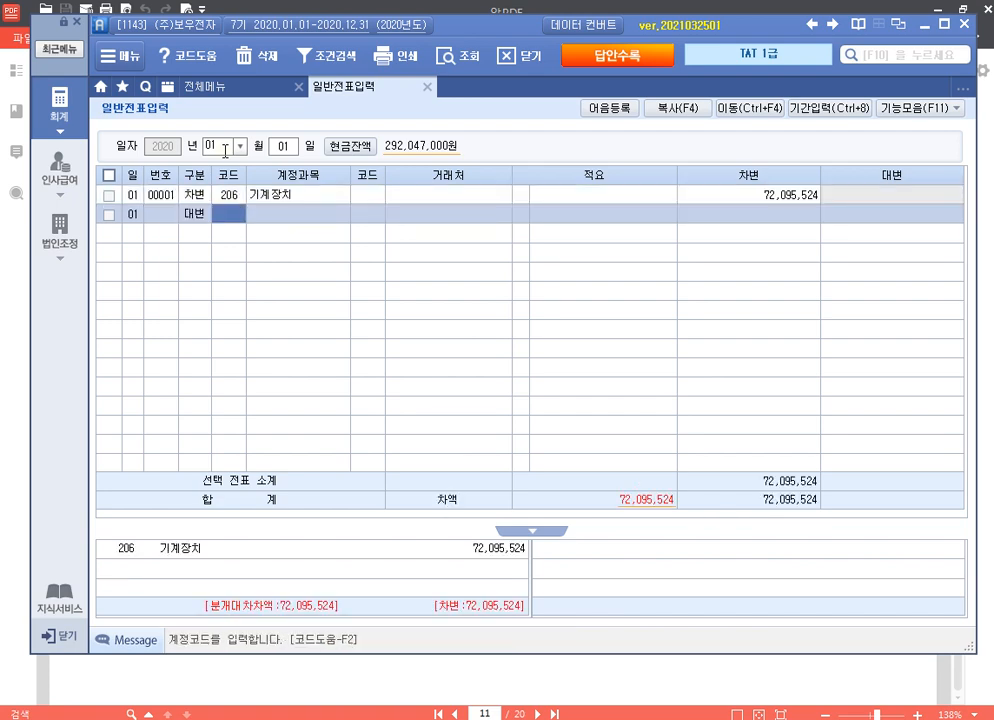
type("금융")
key("Return")
key("Down")
key("Down")
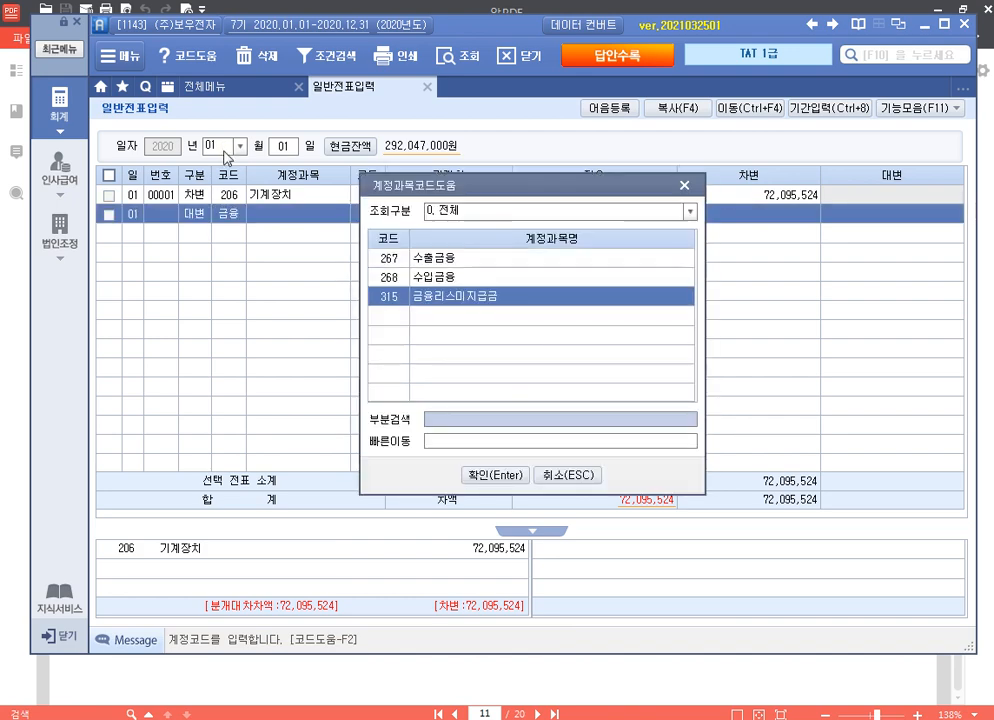
key("Return")
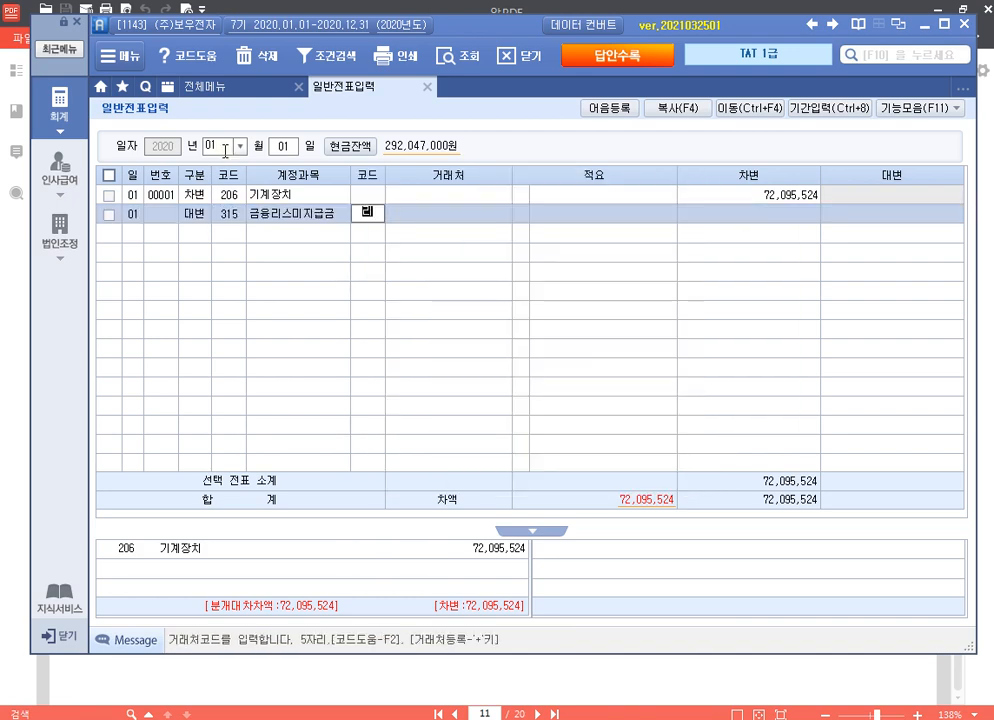
key("F2")
key("Down")
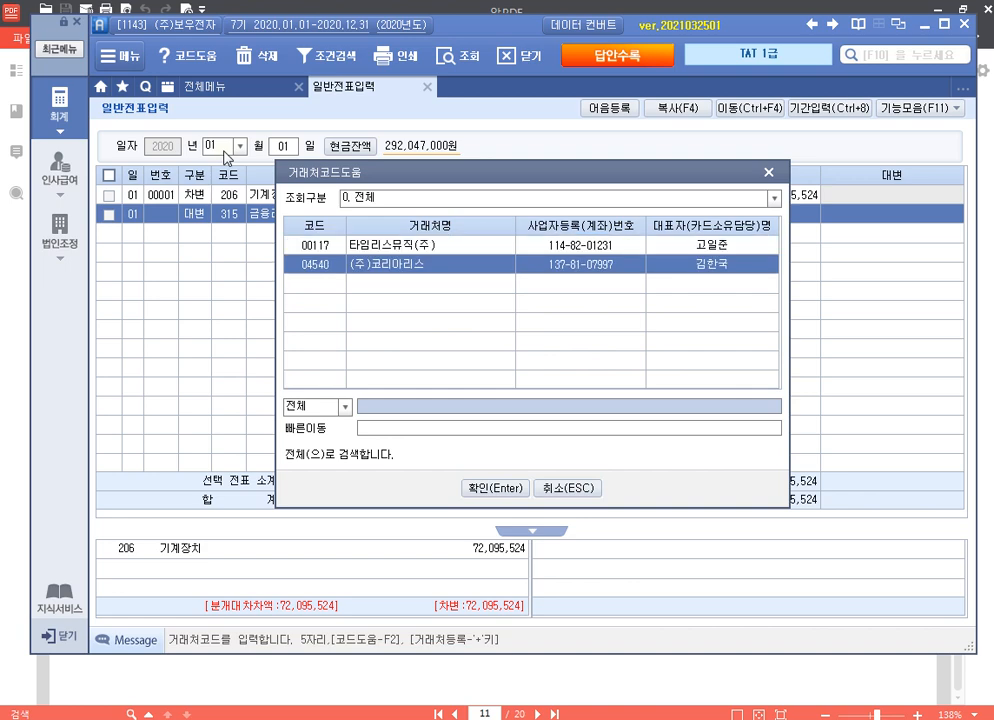
key("Return")
key("Return")
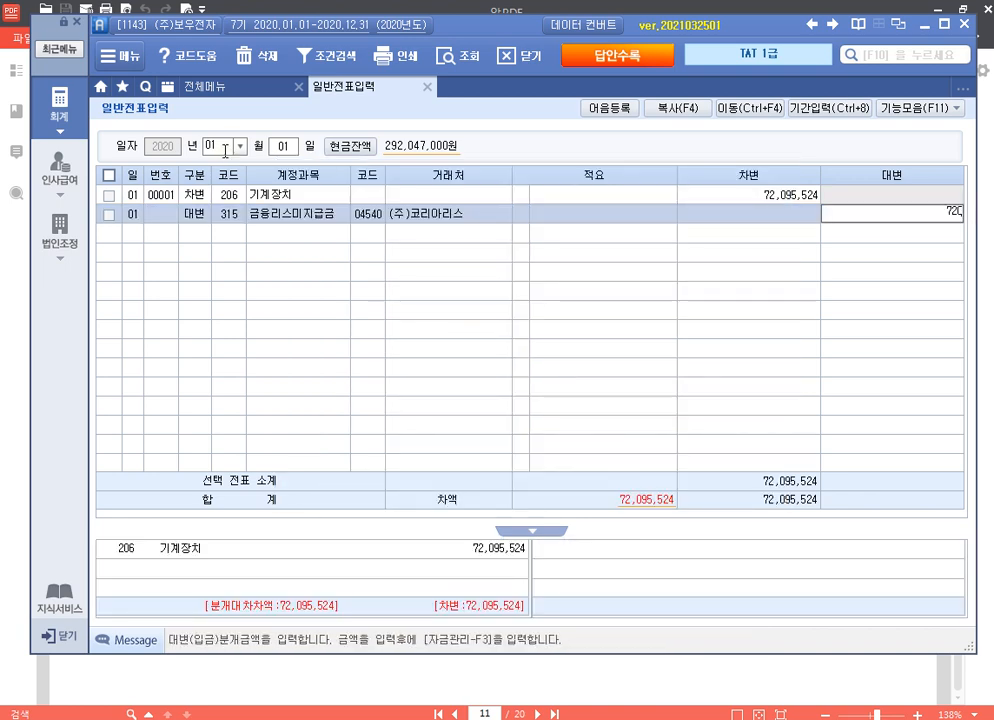
type("72,095,524")
key("Return")
key("Up")
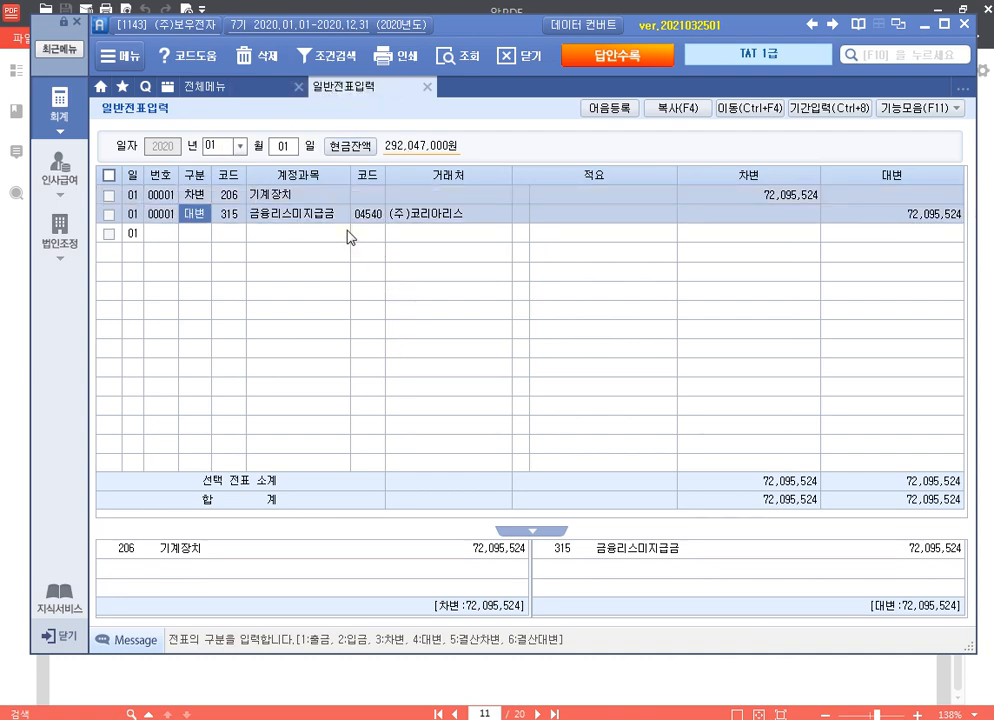
left_click(219, 93)
Step: Start a 01/01 purchase entry of type 51 in 매입매출전표입력
left_click(370, 183)
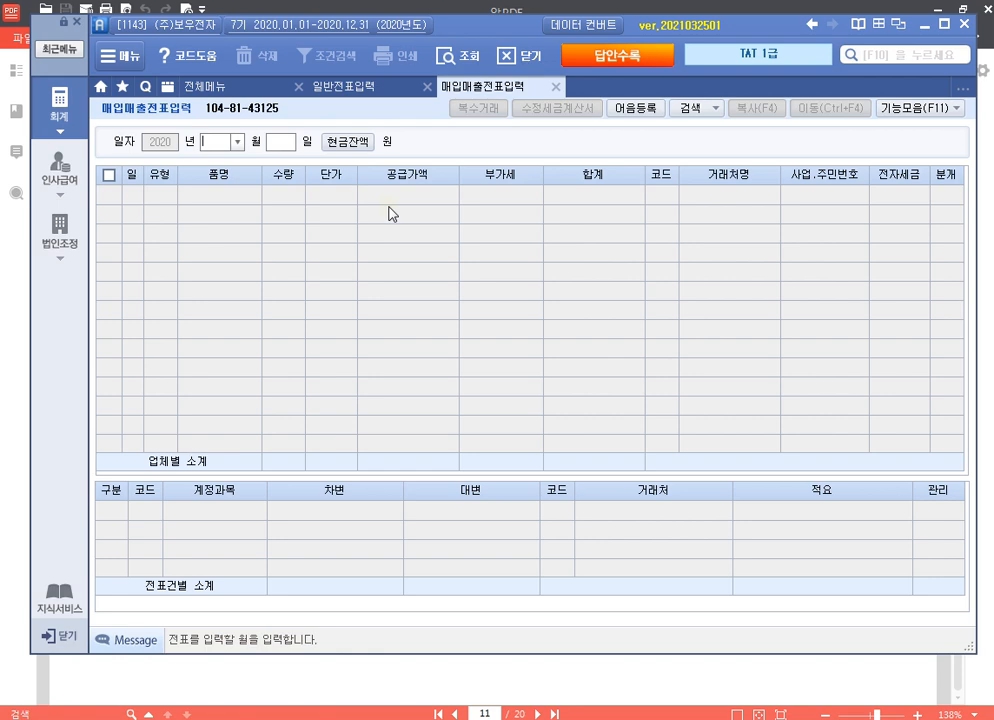
type("1")
key("Return")
type("1")
key("Return")
key("Return")
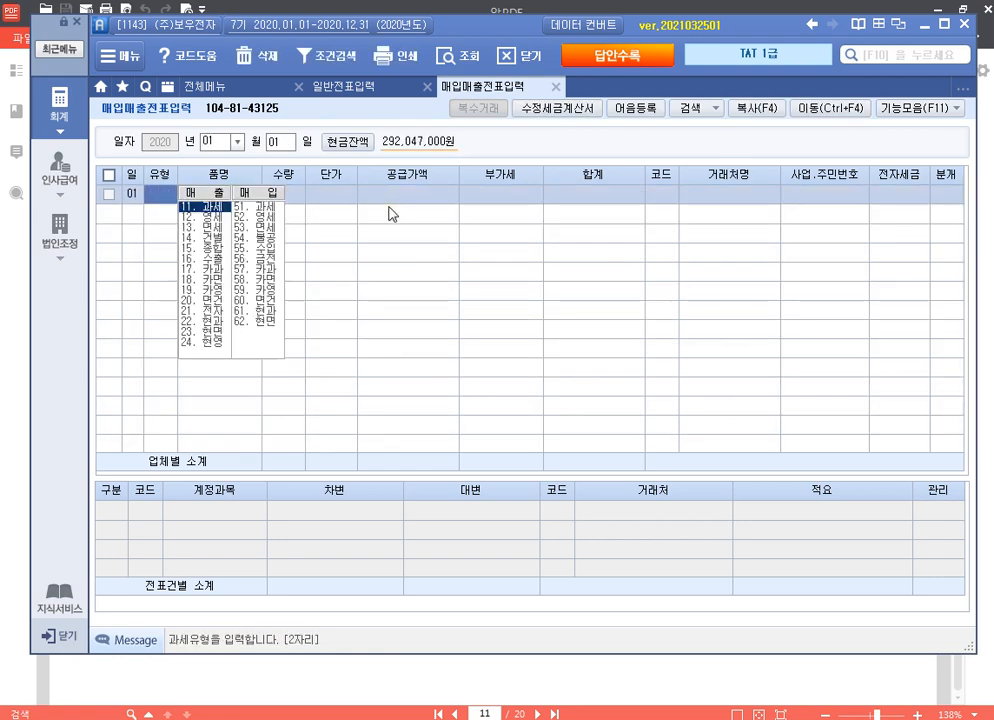
type("5")
key("Return")
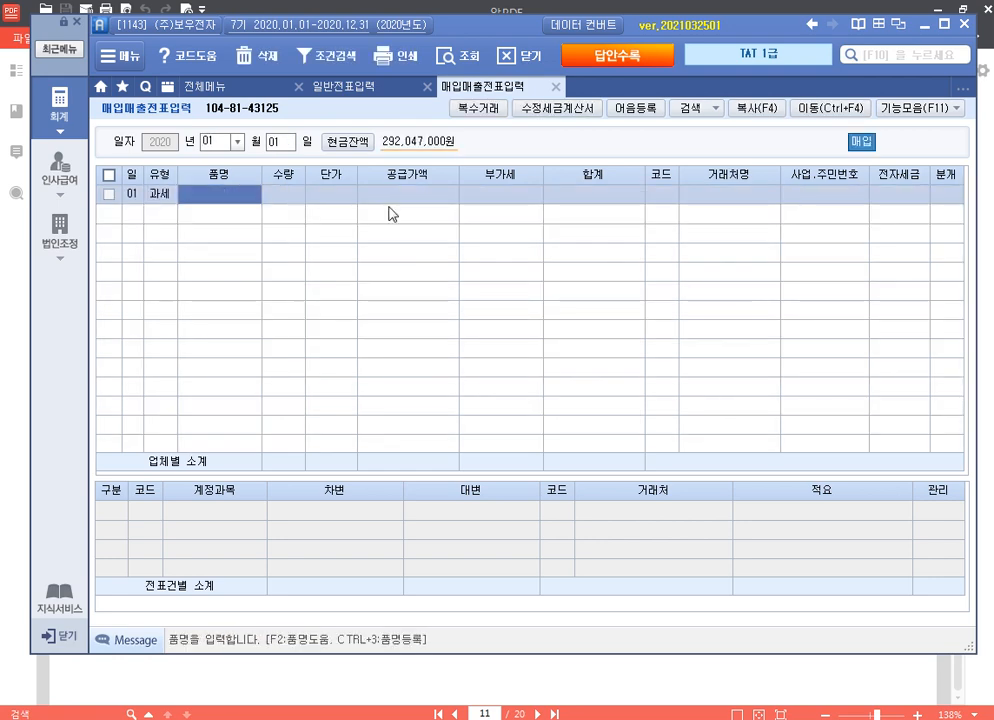
Step: Enter item 법률검토용역 with supply value 3,000,000 and the computed 300,000 VAT
type("법류자")
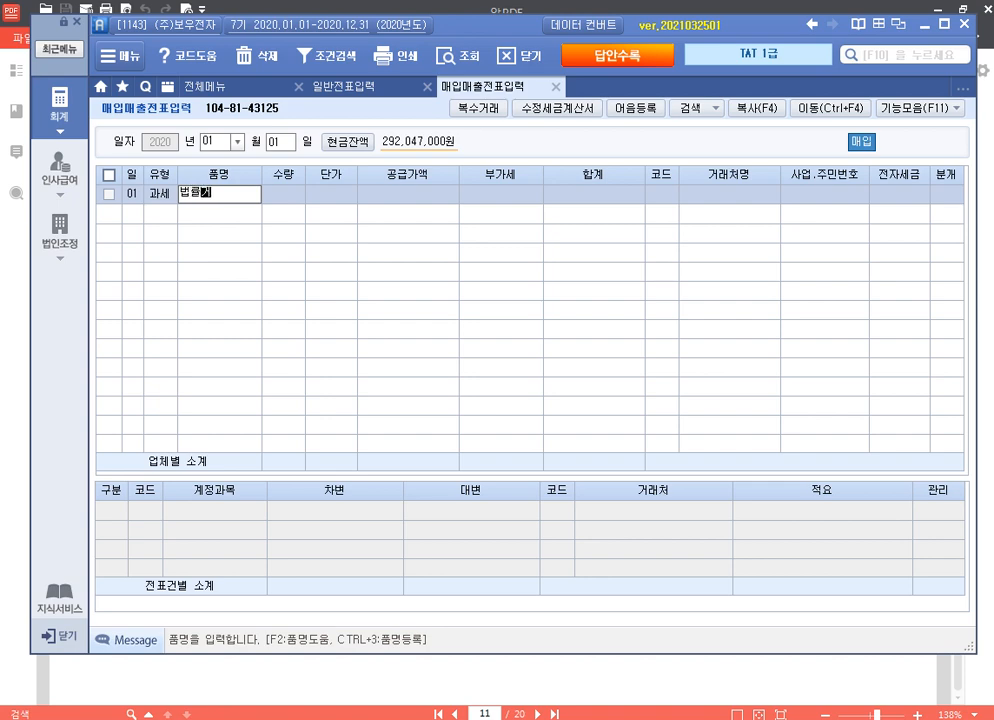
type("토용역")
key("Return")
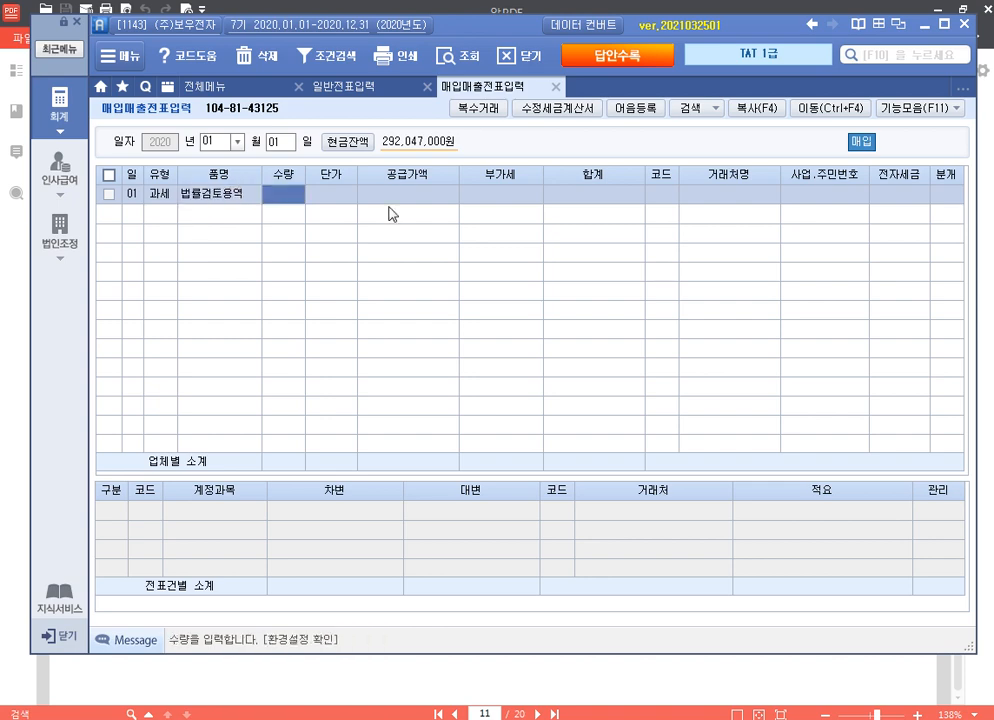
key("Return")
key("Return")
type("3,000,000")
key("Return")
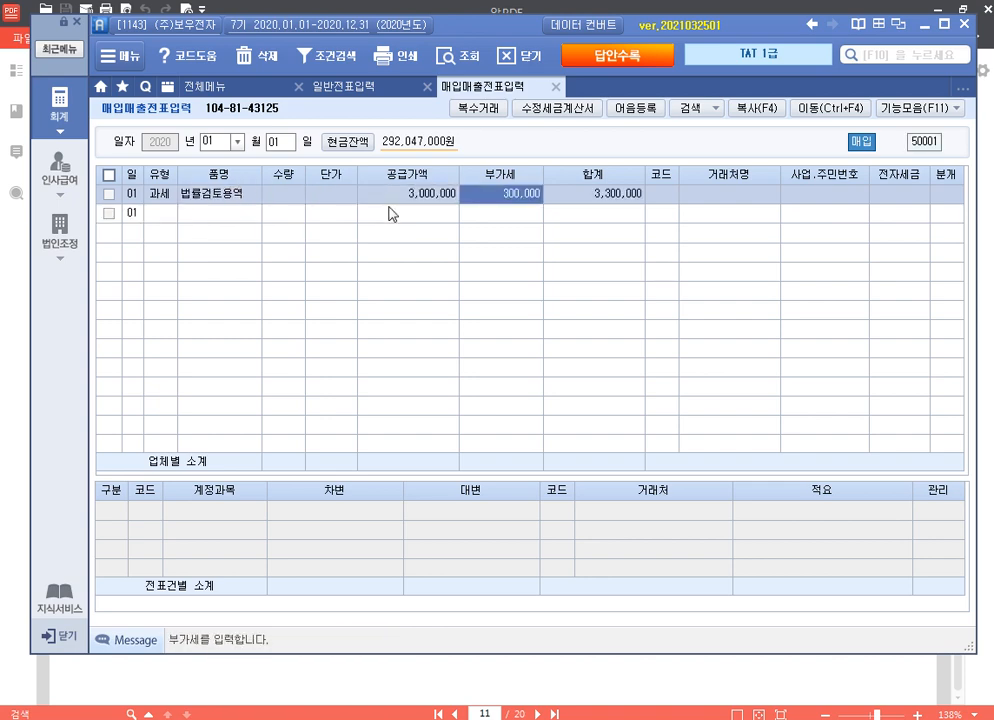
key("Return")
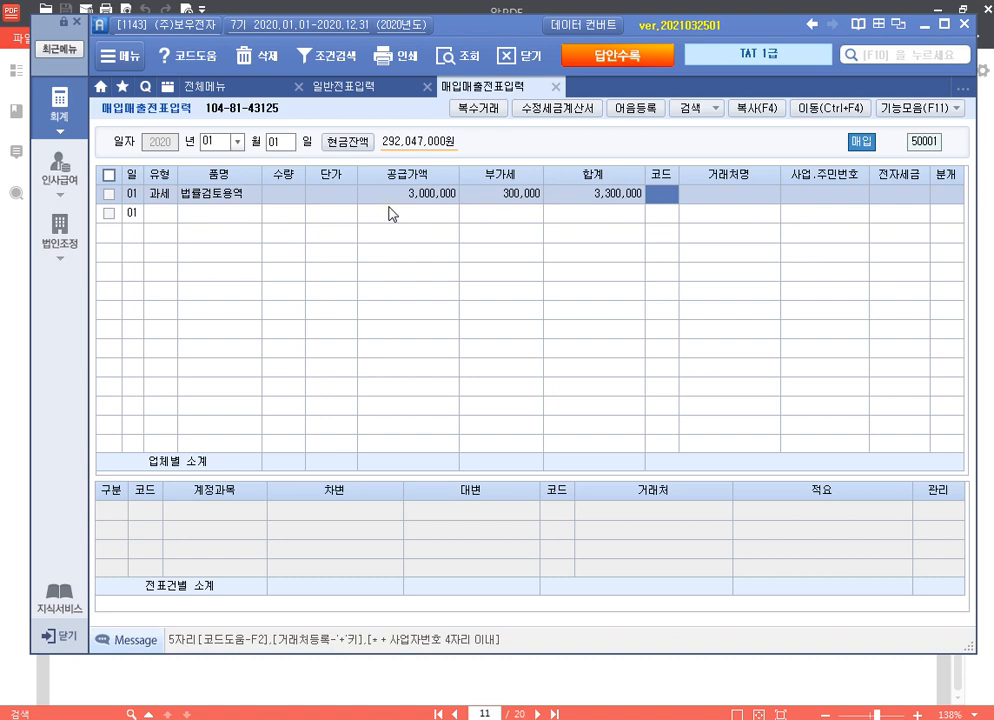
Step: Set vendor (주)하나컨설팅, mark it 전자입력, and choose a mixed (3) journal entry
type("하나")
key("Return")
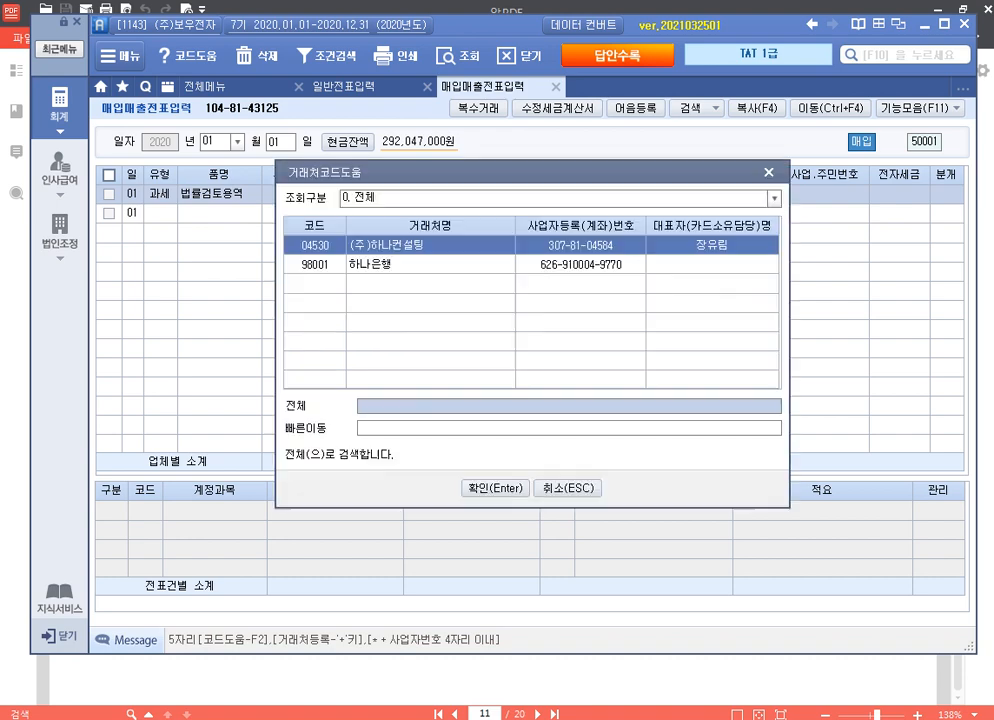
key("Return")
type("1")
key("Return")
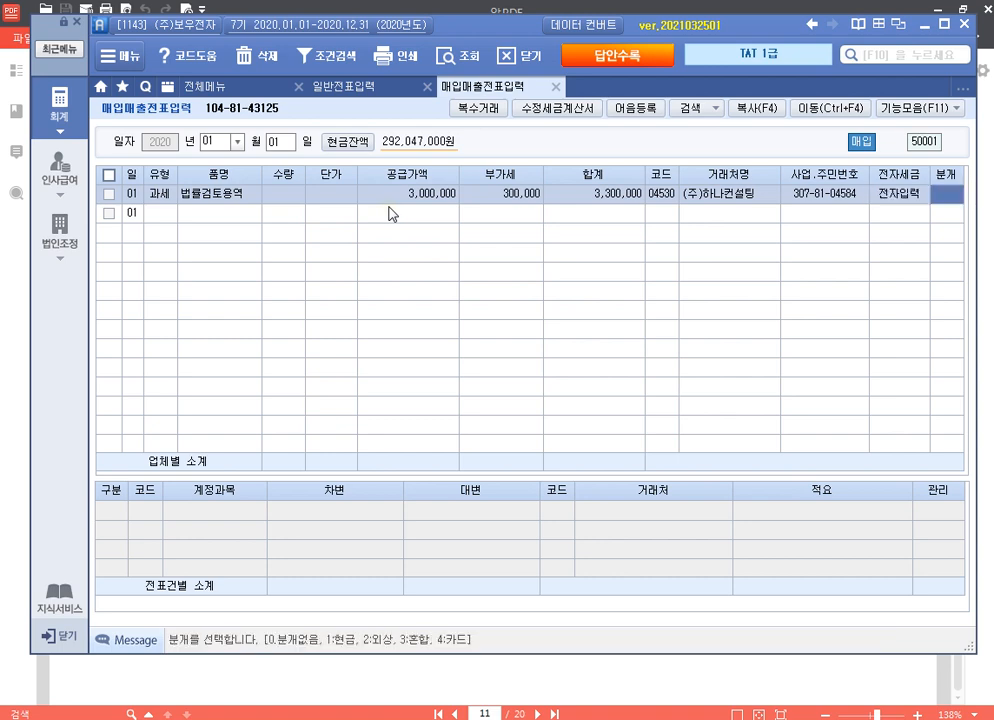
type("3")
key("Return")
Step: Debit 206 기계장치 and credit 103 보통예금 with partner 98000 국민은행
key("Return")
type("206")
key("Return")
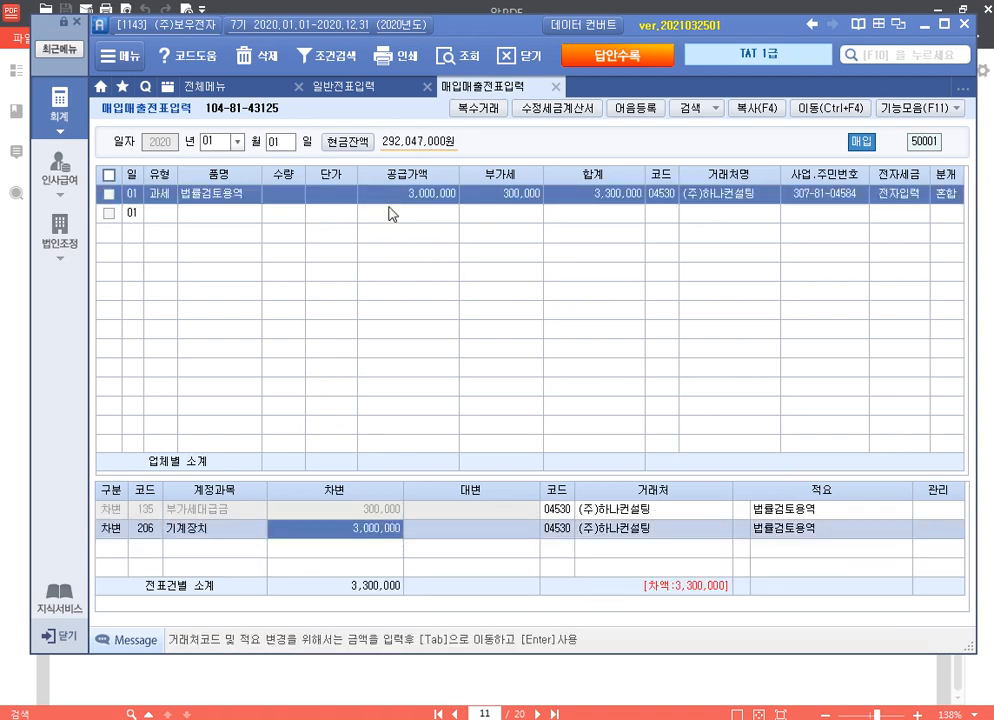
key("Return")
type("4")
key("Return")
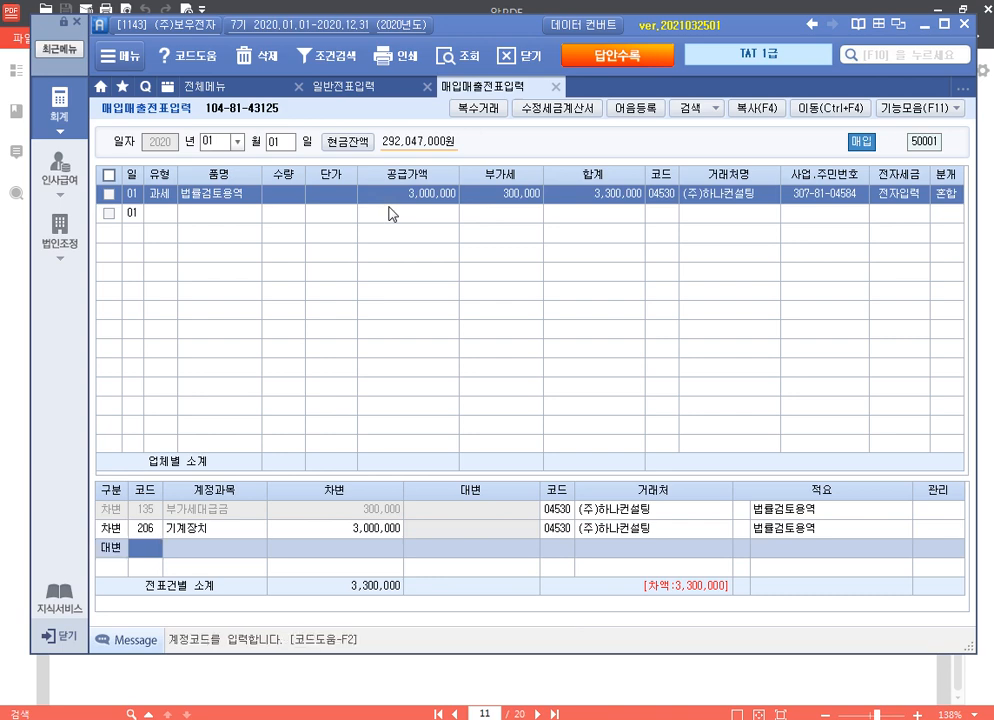
type("103")
key("Return")
type("3,300,000")
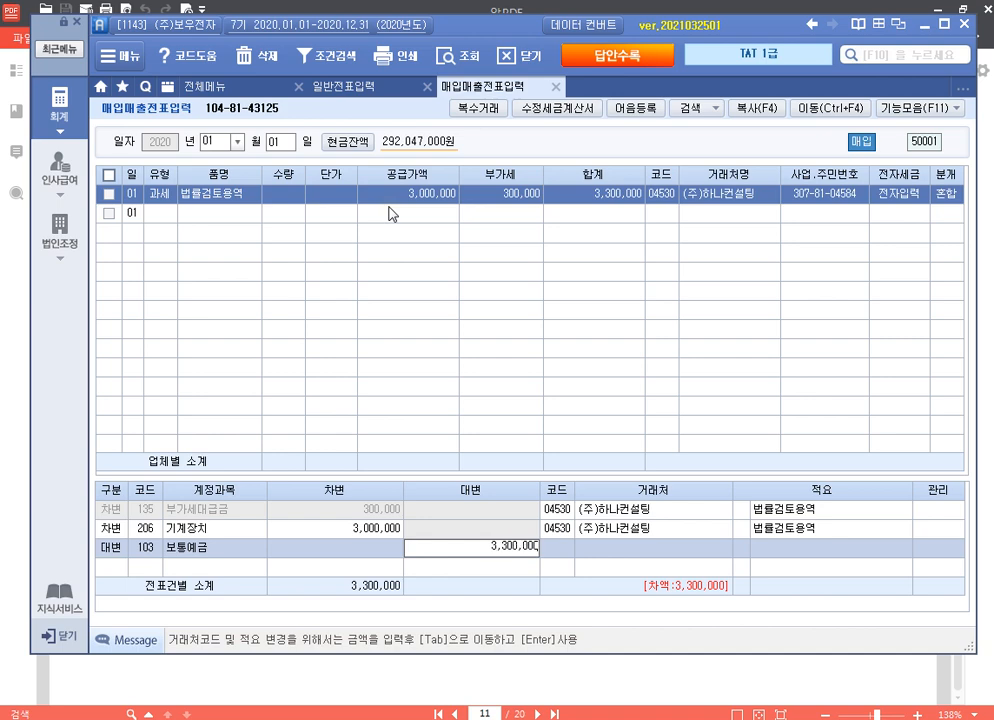
key("Tab")
type("98000")
key("Return")
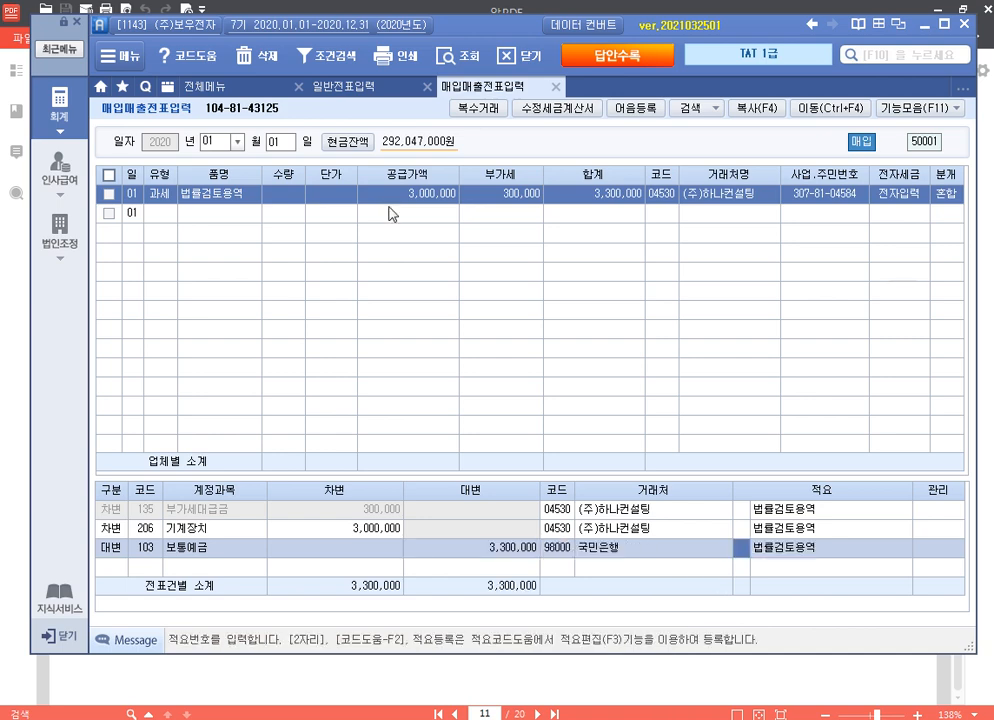
key("Return")
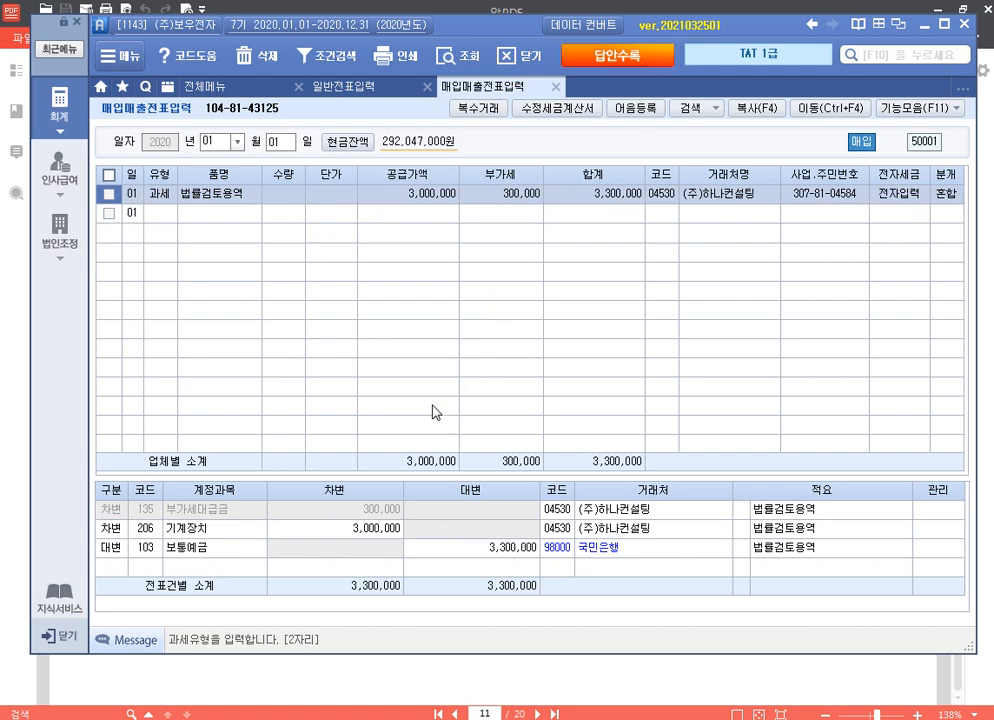
Step: Enlarge the journal lines area and bring the problem sheet PDF forward
left_click_drag(421, 481, 437, 300)
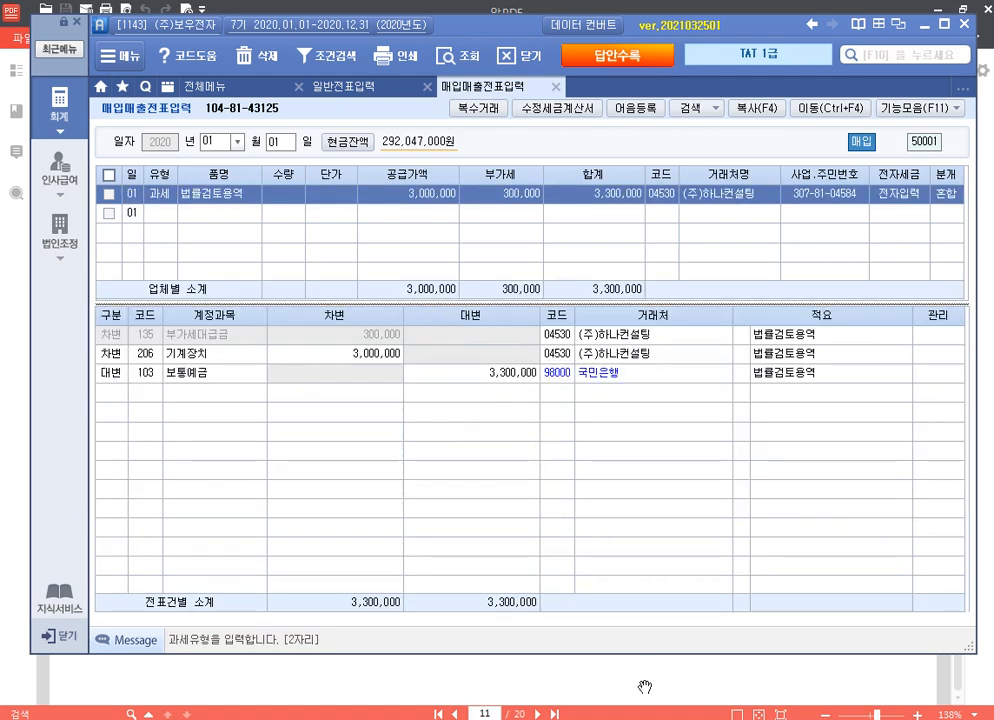
left_click(643, 689)
scroll(647, 635, "down", 15)
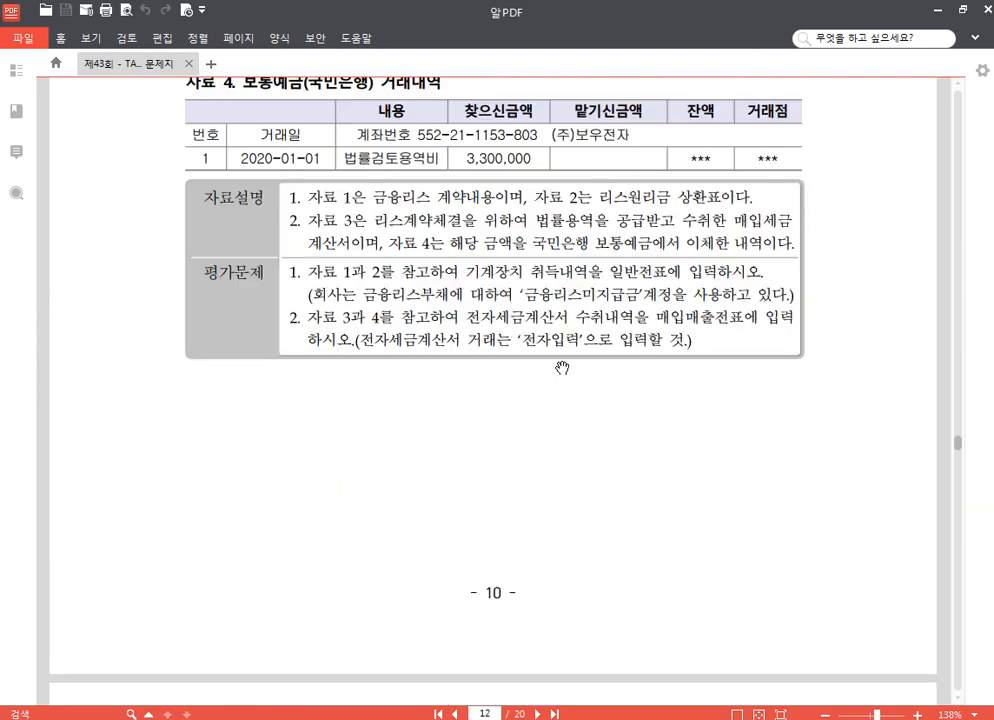
Step: Scroll the PDF to 문제 2's (주)가나테크 invoice, then show month 02 sales vouchers
scroll(561, 370, "down", 5)
scroll(547, 381, "down", 3)
scroll(505, 392, "up", 2)
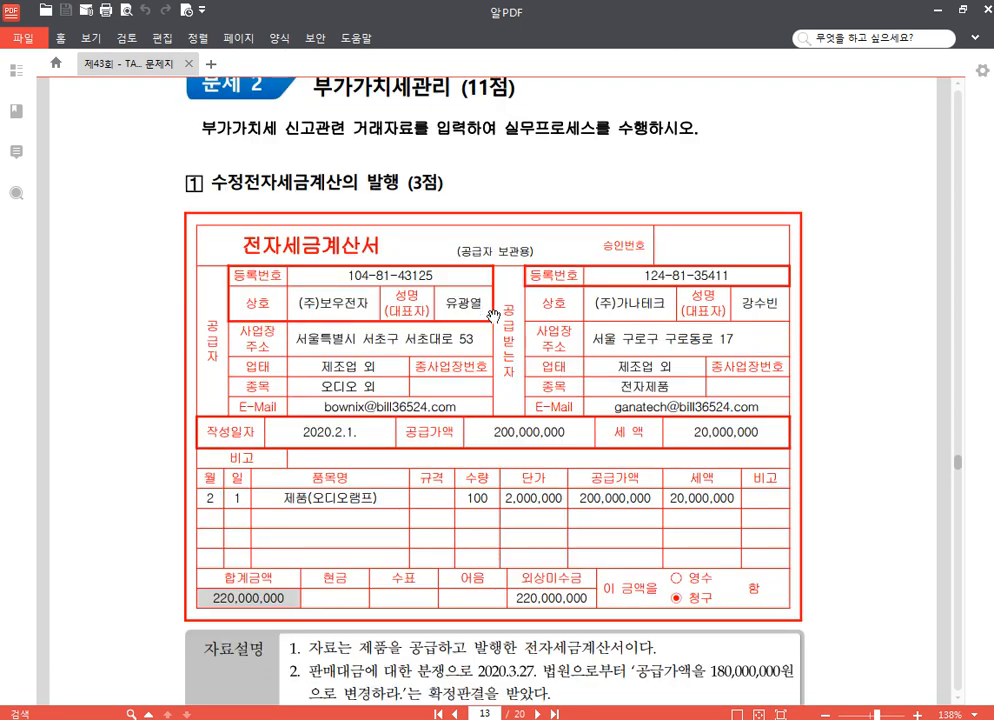
scroll(497, 391, "down", 1)
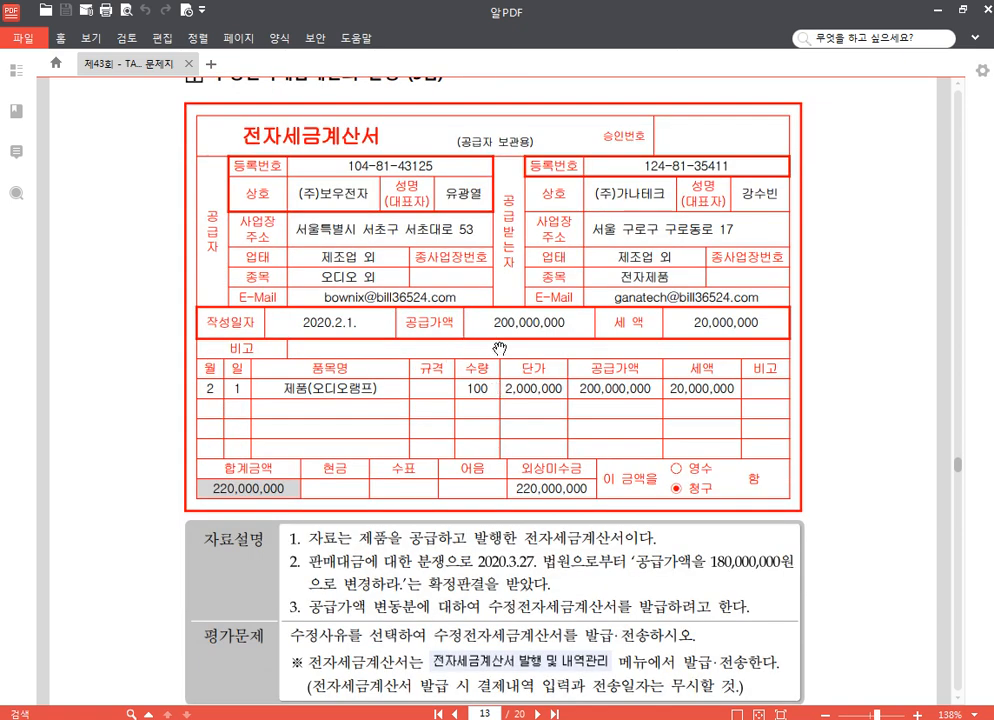
scroll(522, 583, "down", 1)
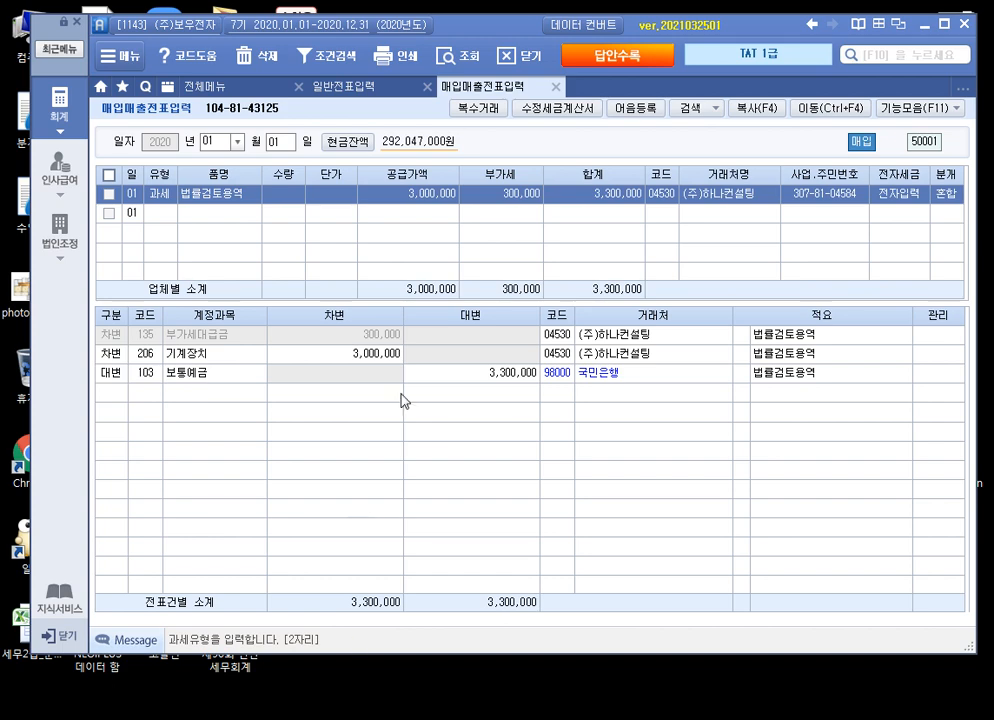
left_click(218, 143)
type("02")
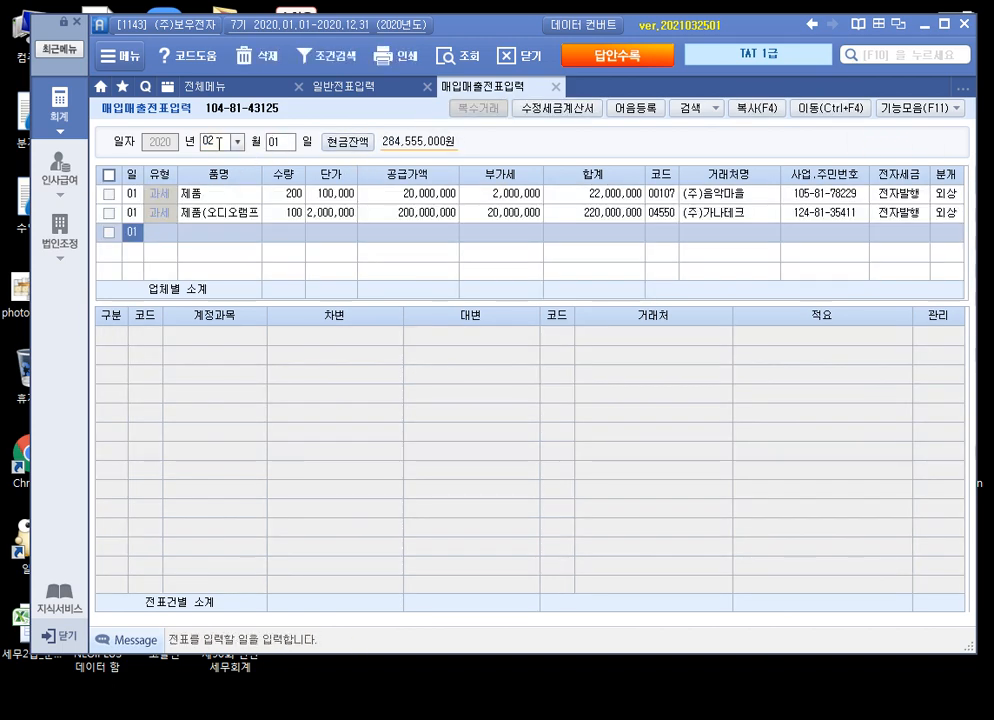
Step: Start a 2. 공급가액 변동 amended tax invoice for the (주)가나테크 sale
left_click(437, 214)
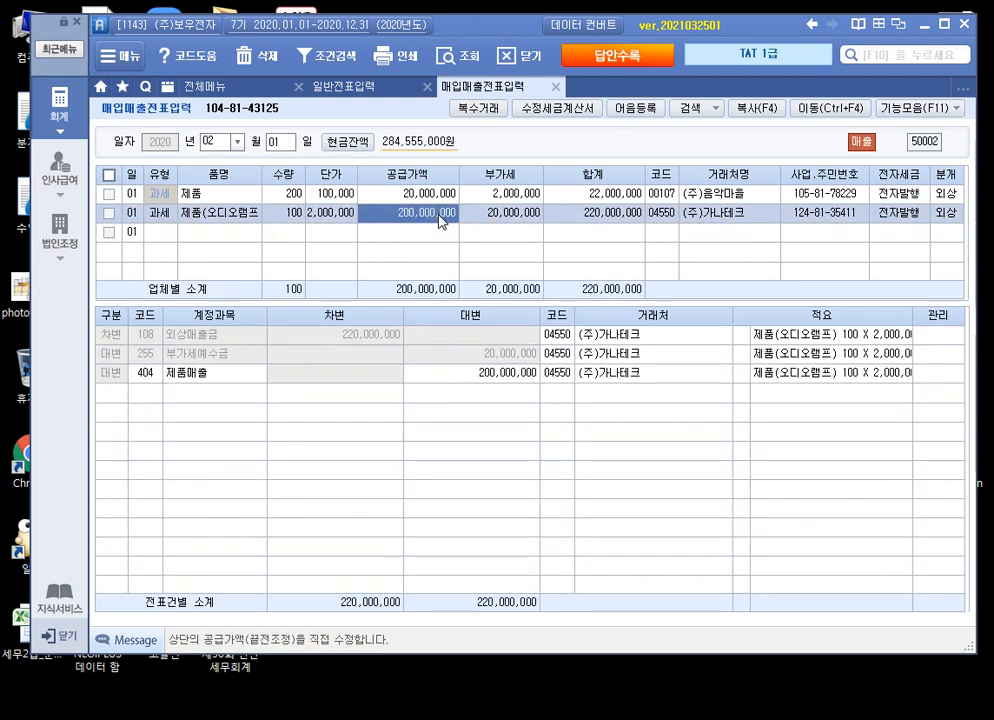
left_click(557, 108)
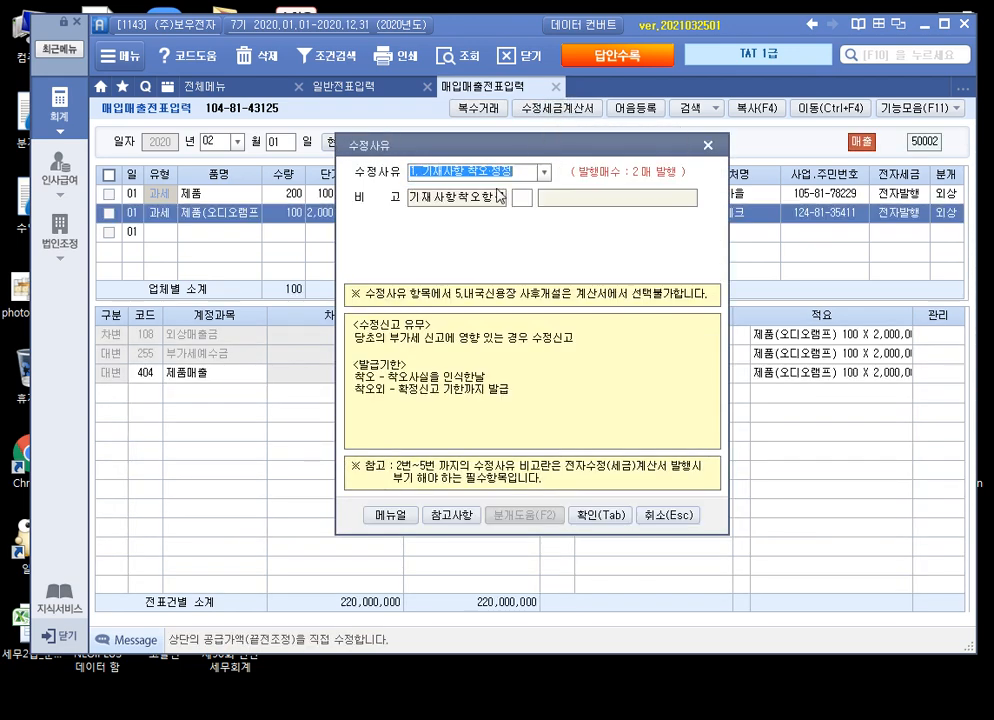
left_click(544, 172)
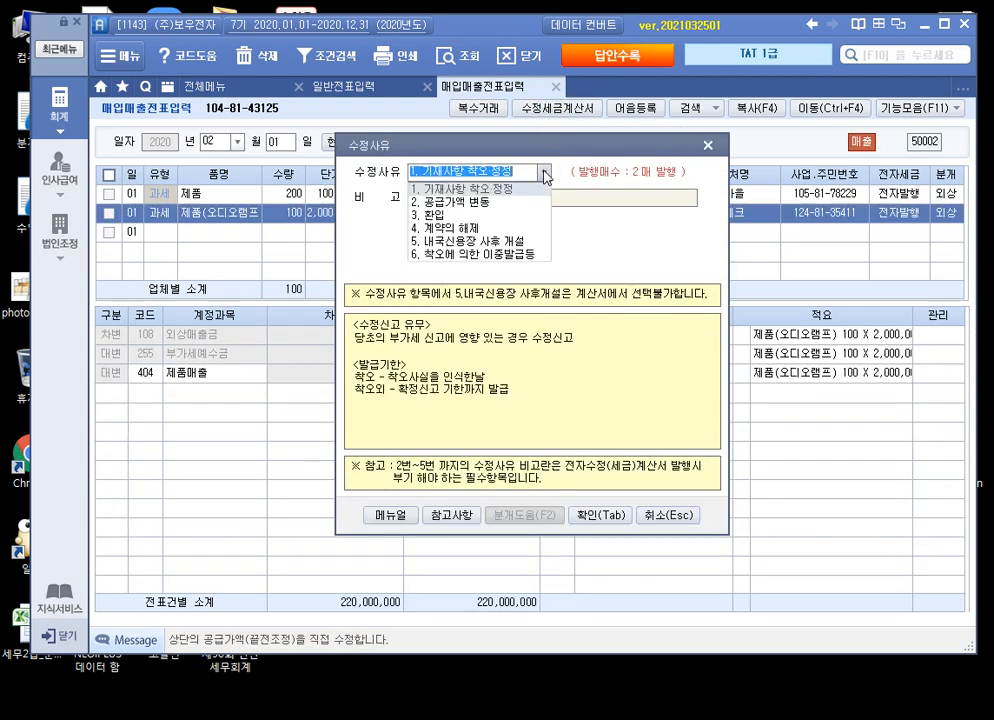
left_click(506, 202)
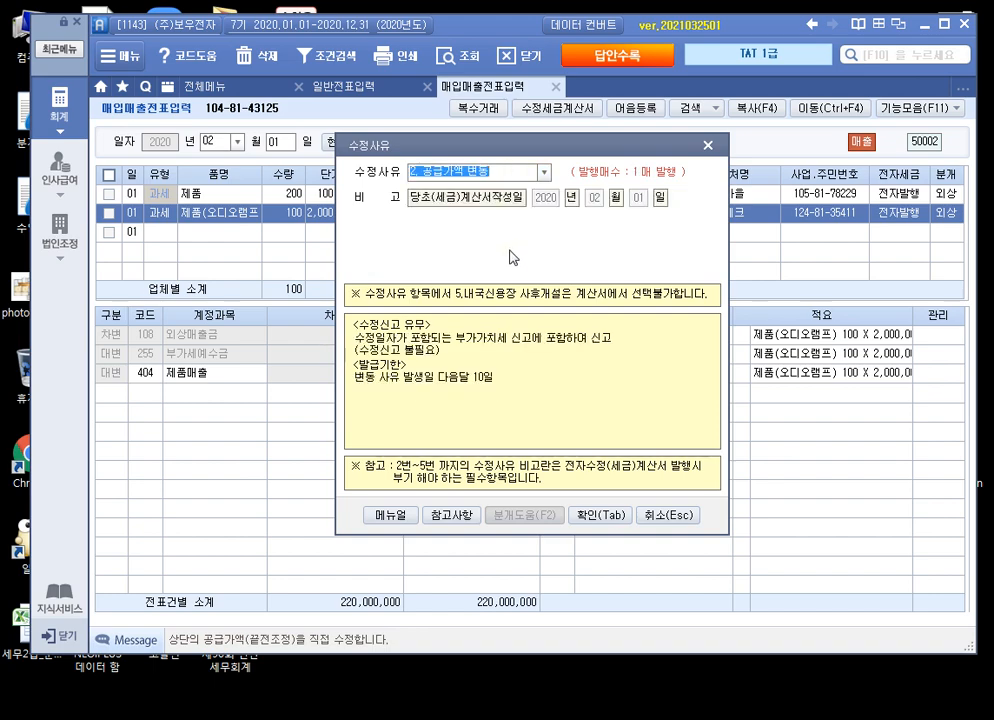
left_click(601, 516)
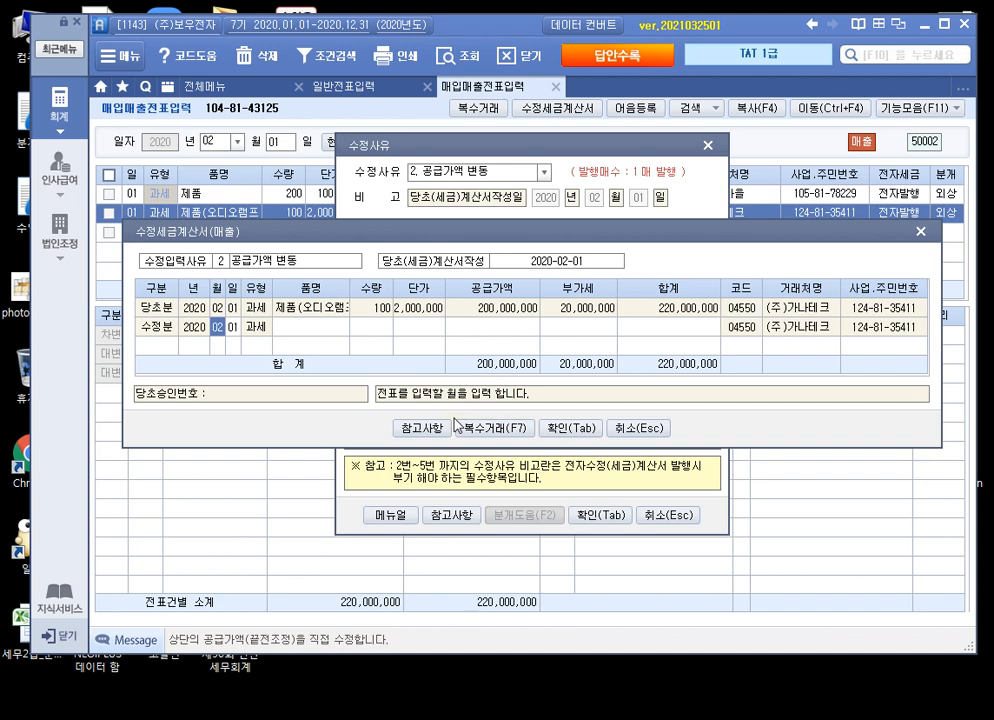
Step: Date the amended invoice row 03/27
key("Return")
key("Left")
type("3")
key("Return")
type("27")
key("Return")
Step: Enter a -20,000,000 supply value on the original item and confirm the amended invoice
key("Return")
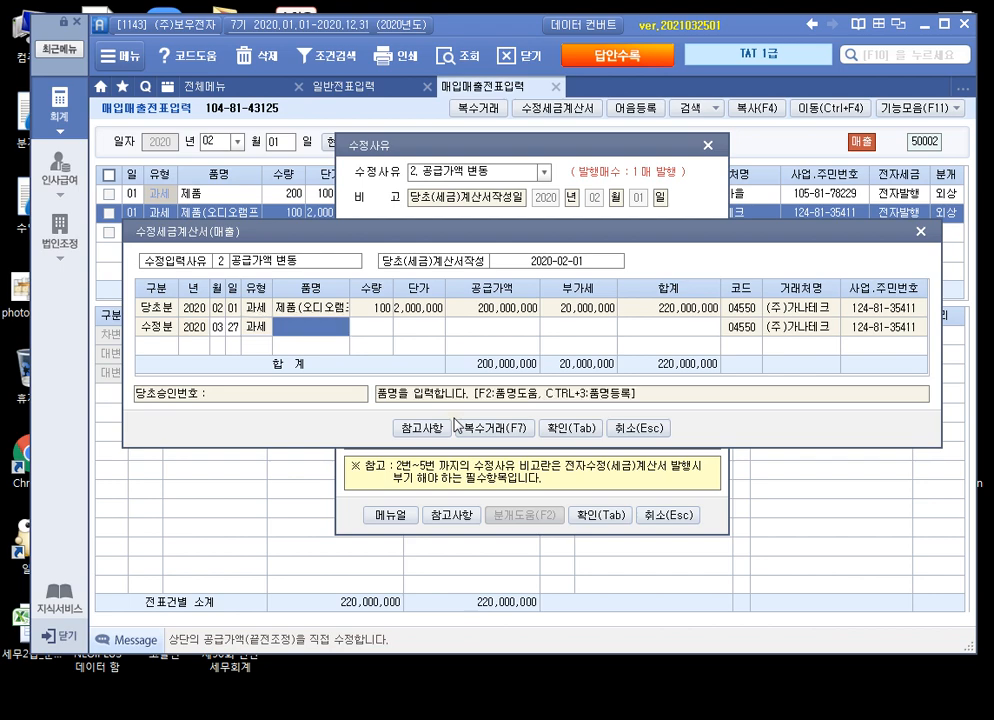
key("Return")
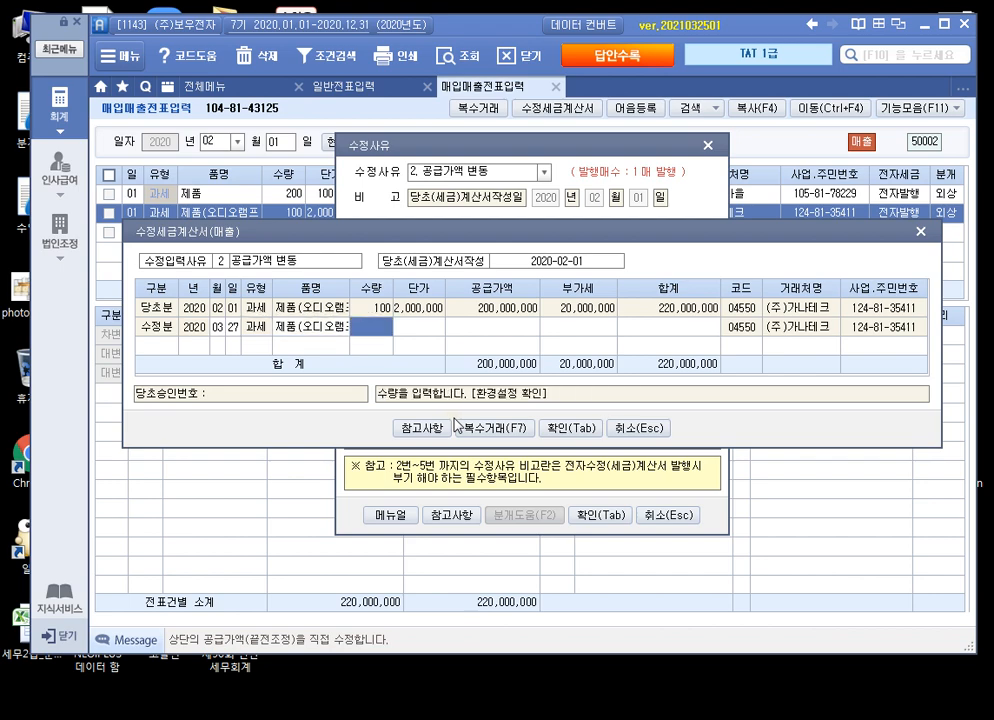
key("Return")
key("Return")
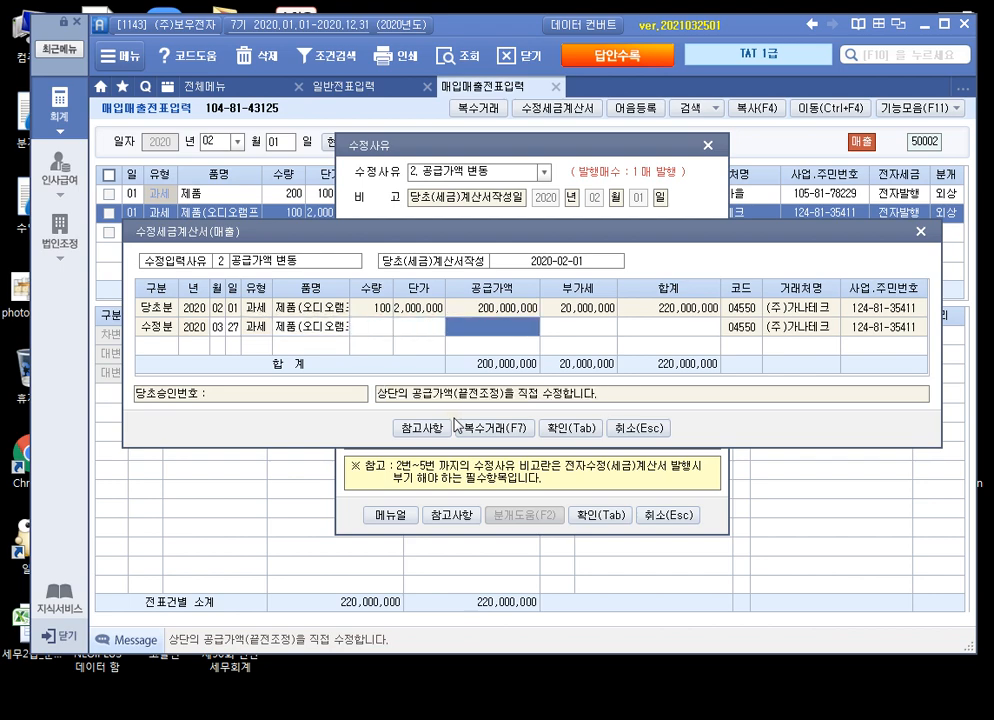
type("-20")
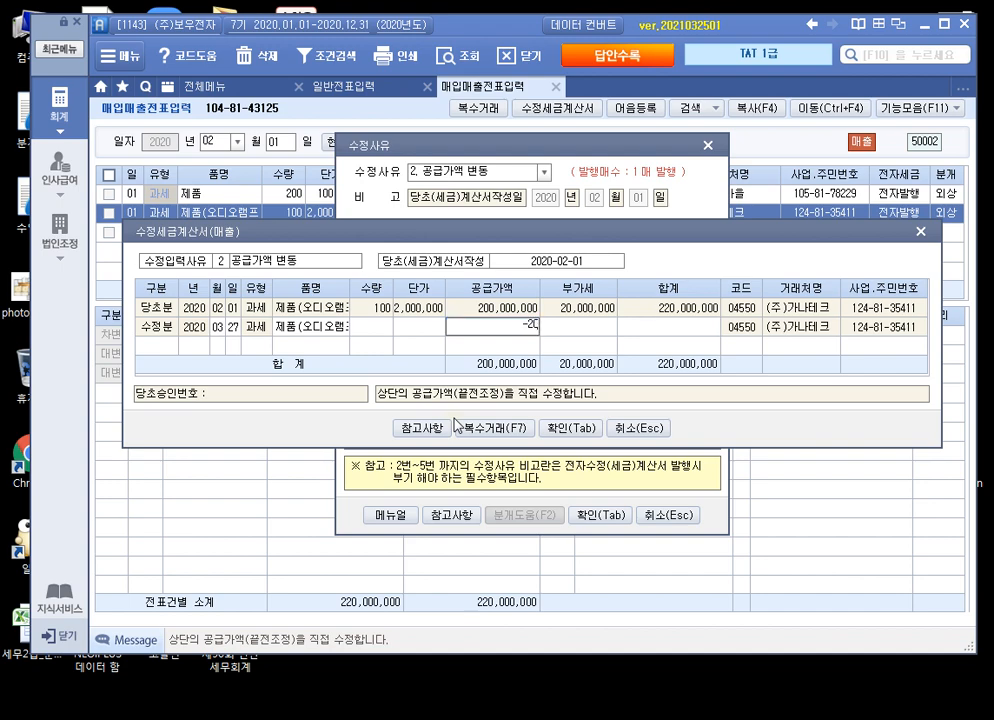
type(",000,000")
key("Return")
key("Return")
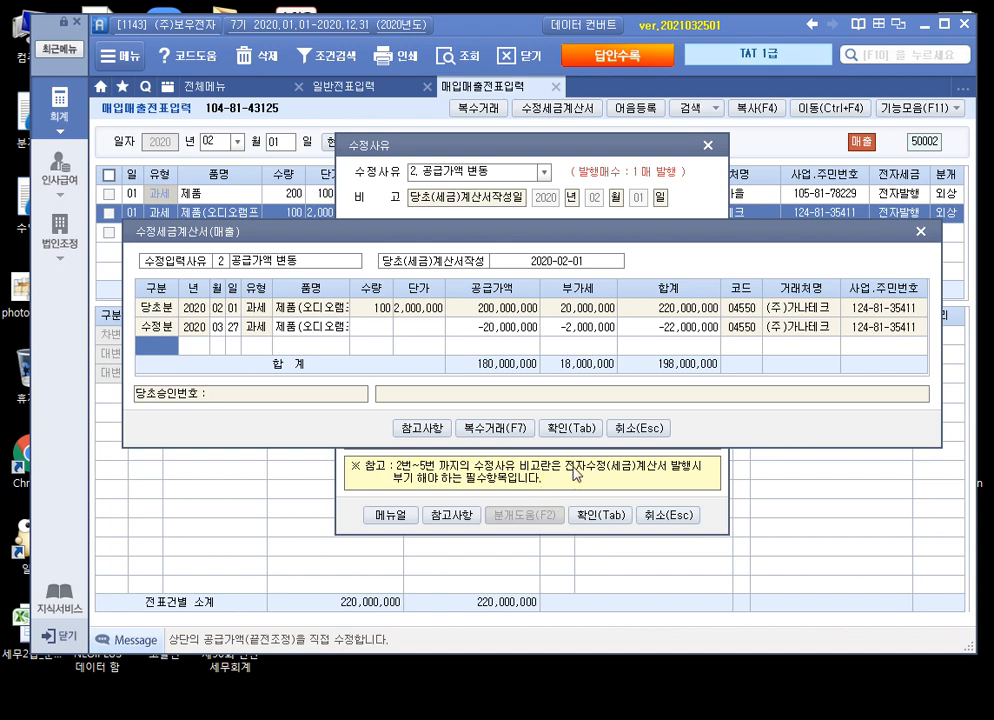
left_click(569, 428)
key("Tab")
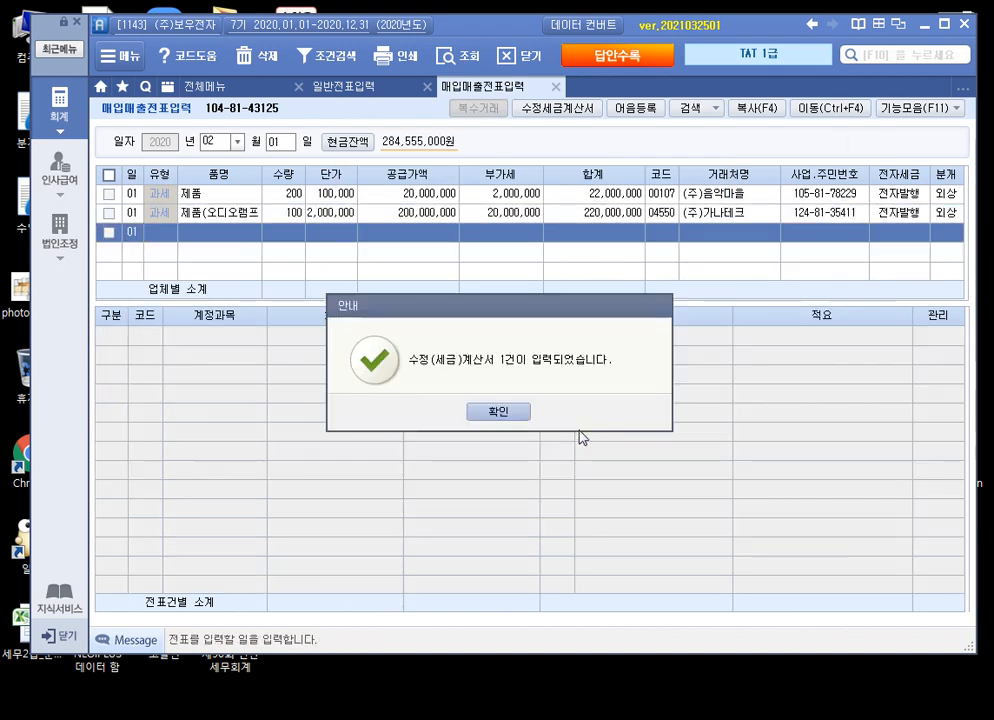
left_click(501, 412)
Step: Open 전자세금계산서 발행 및 내역관리 and list invoices for 03/27
left_click(946, 214)
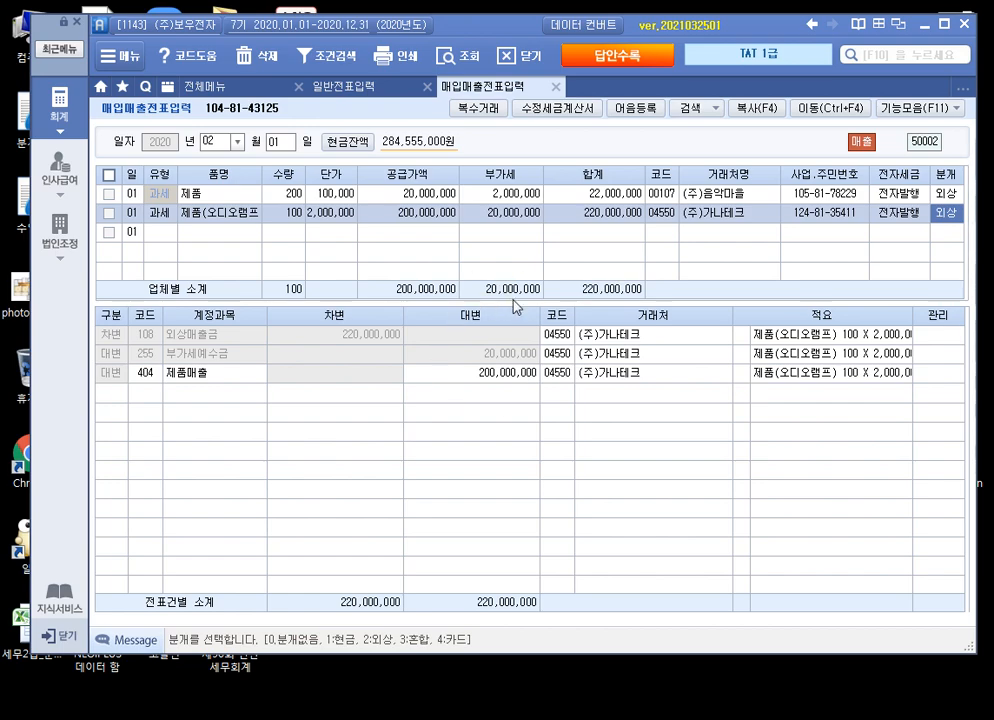
left_click(249, 91)
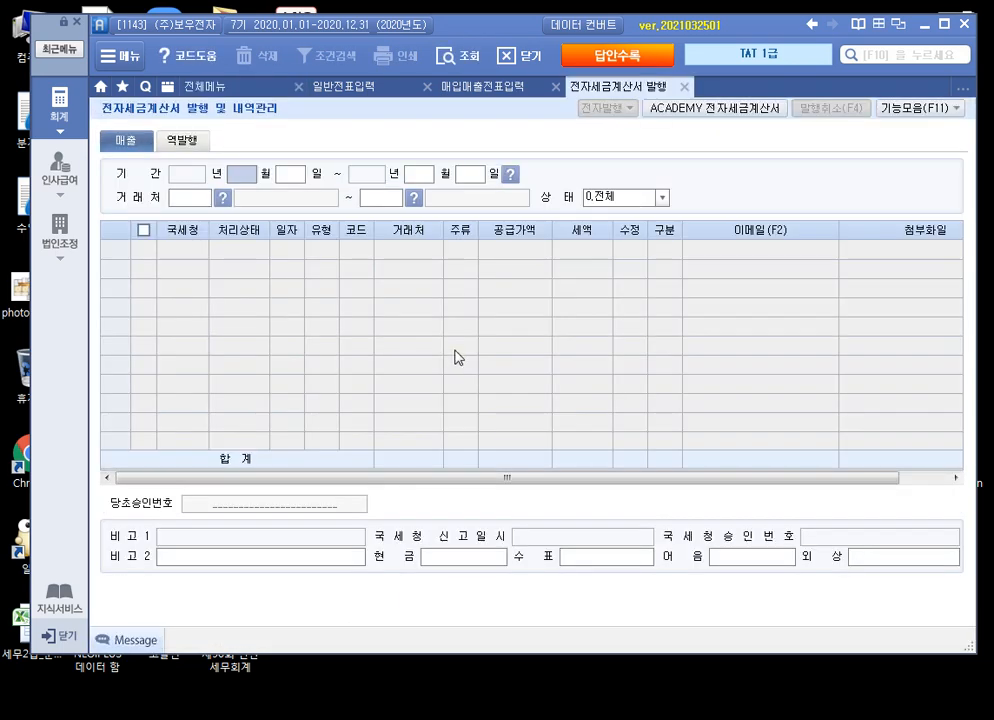
type("0327")
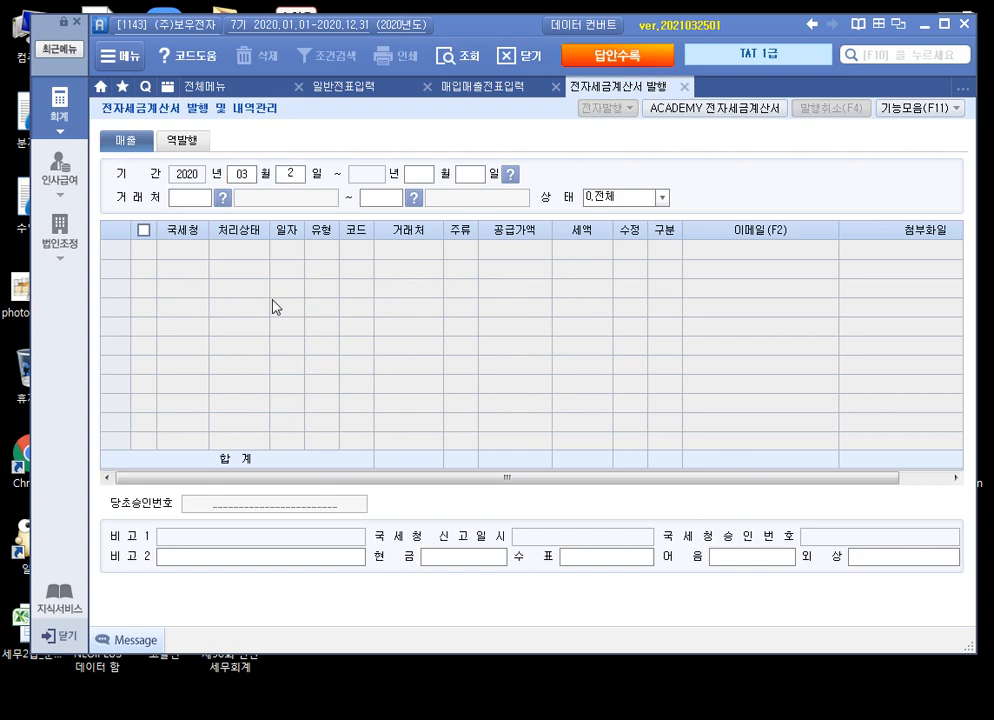
type("27")
key("Return")
key("Return")
key("Return")
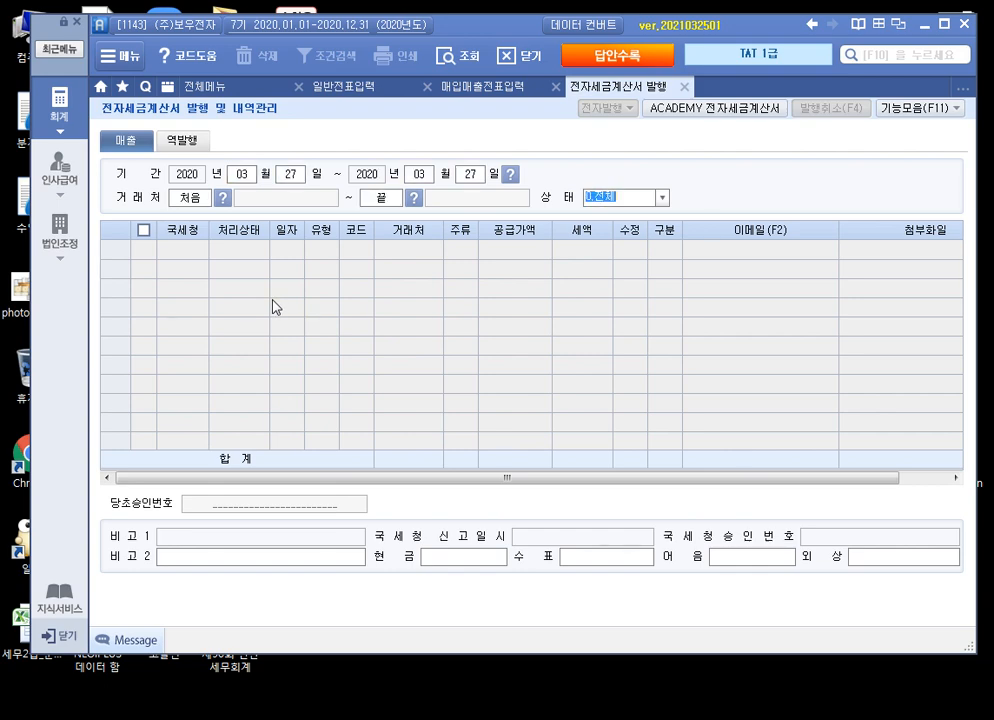
key("Return")
Step: Electronically issue the checked 03-27 amended invoice after confirming the service login
left_click(145, 251)
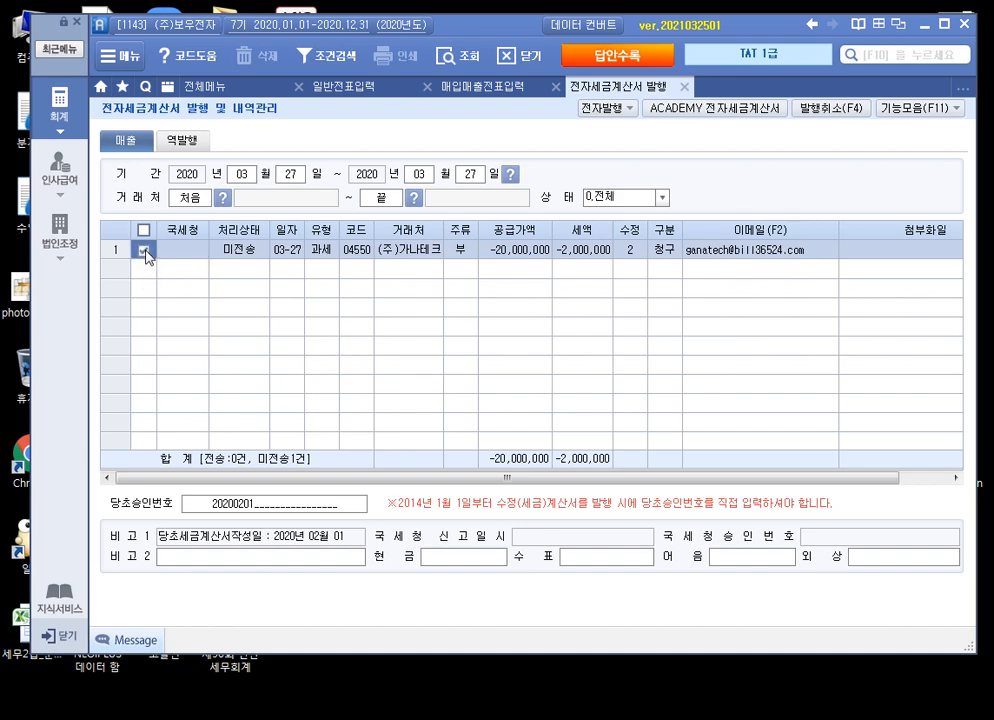
left_click(605, 107)
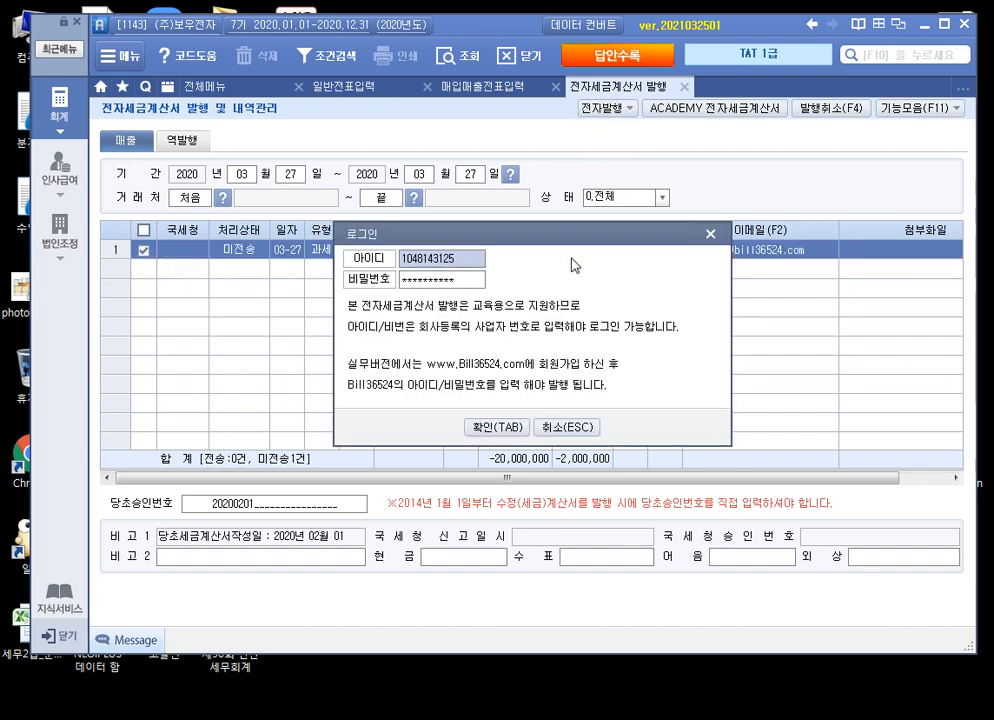
left_click(490, 427)
left_click(548, 599)
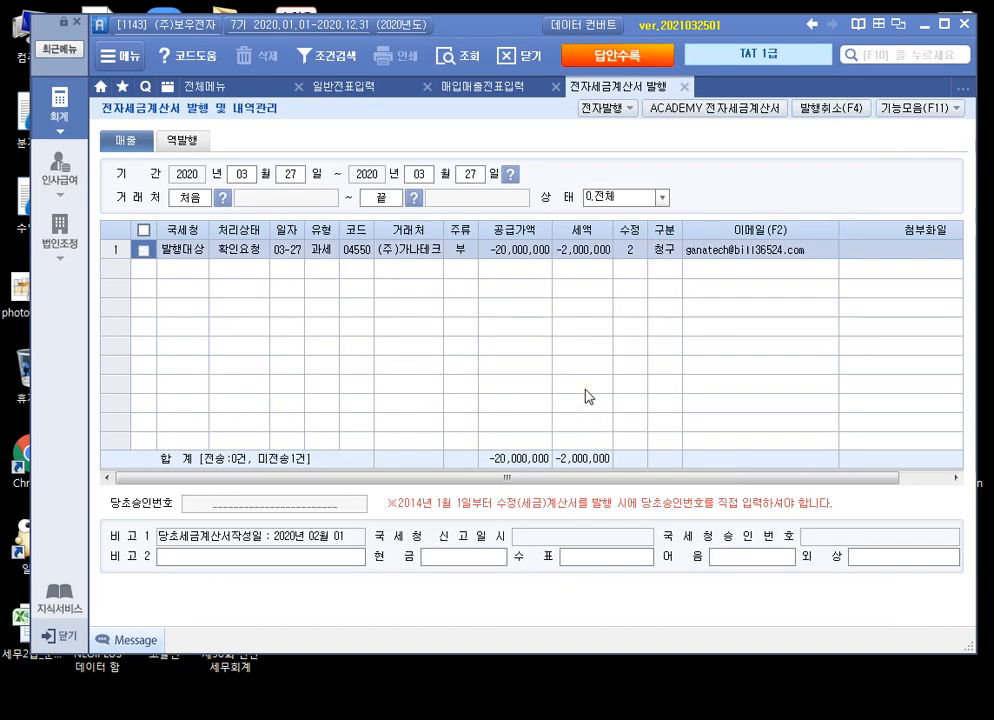
key("Return")
Step: Transmit the issued sales invoice on the ACADEMY e-tax invoice site and close its windows
left_click(745, 107)
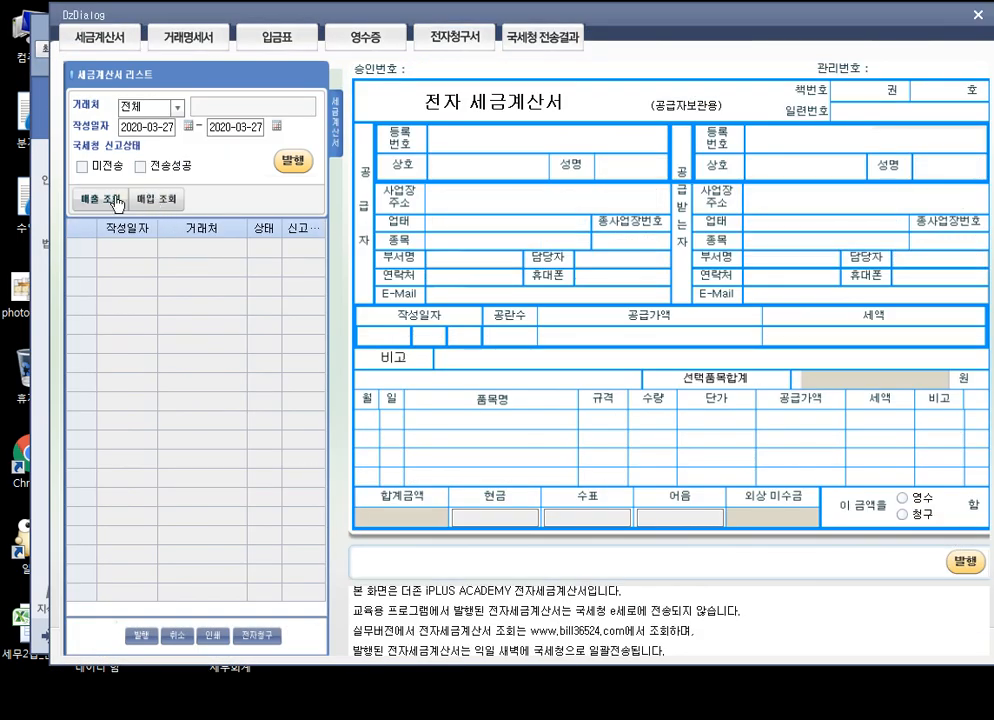
left_click(101, 199)
left_click(282, 168)
key("Return")
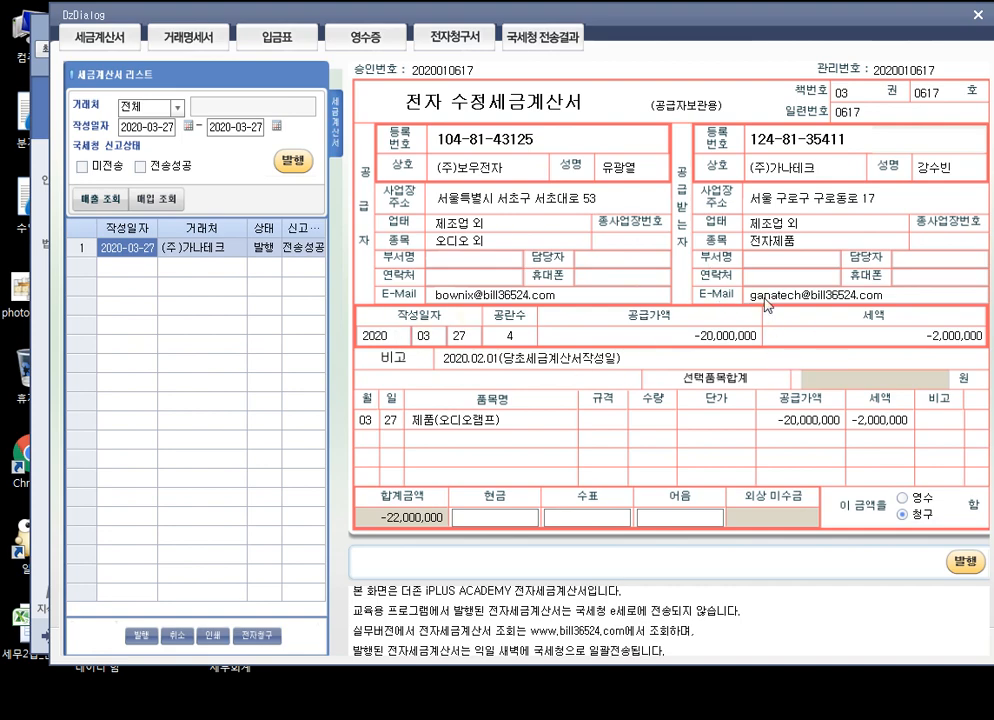
left_click(978, 16)
left_click(684, 87)
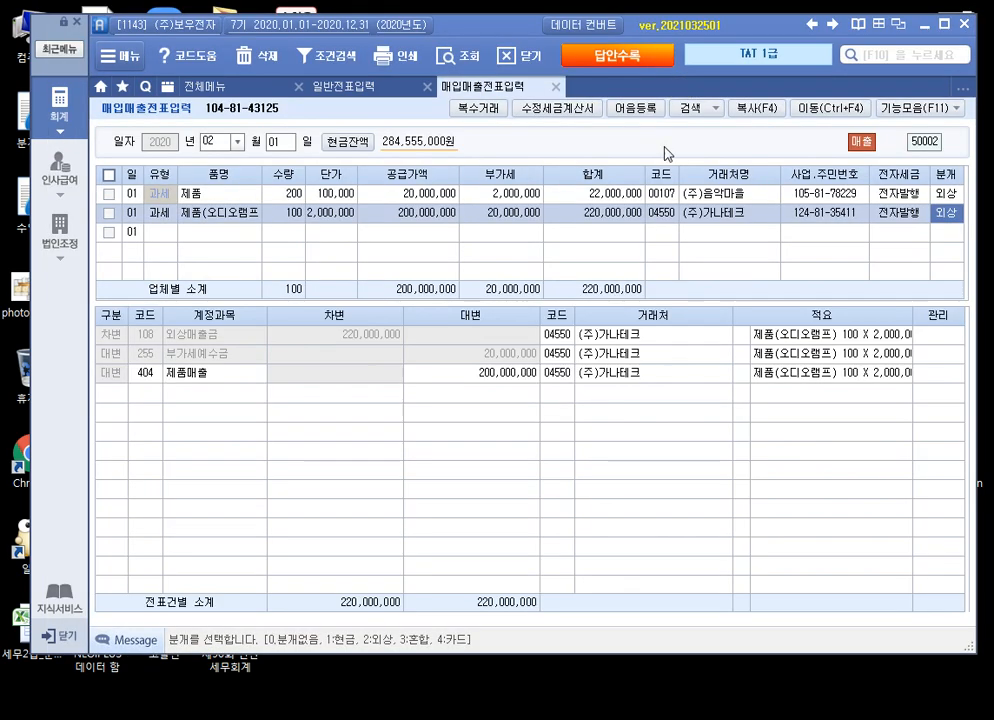
Step: Read page 14's late-filing VAT question with 자료 1–3 in 알PDF, then return to voucher entry
key("alt+Tab")
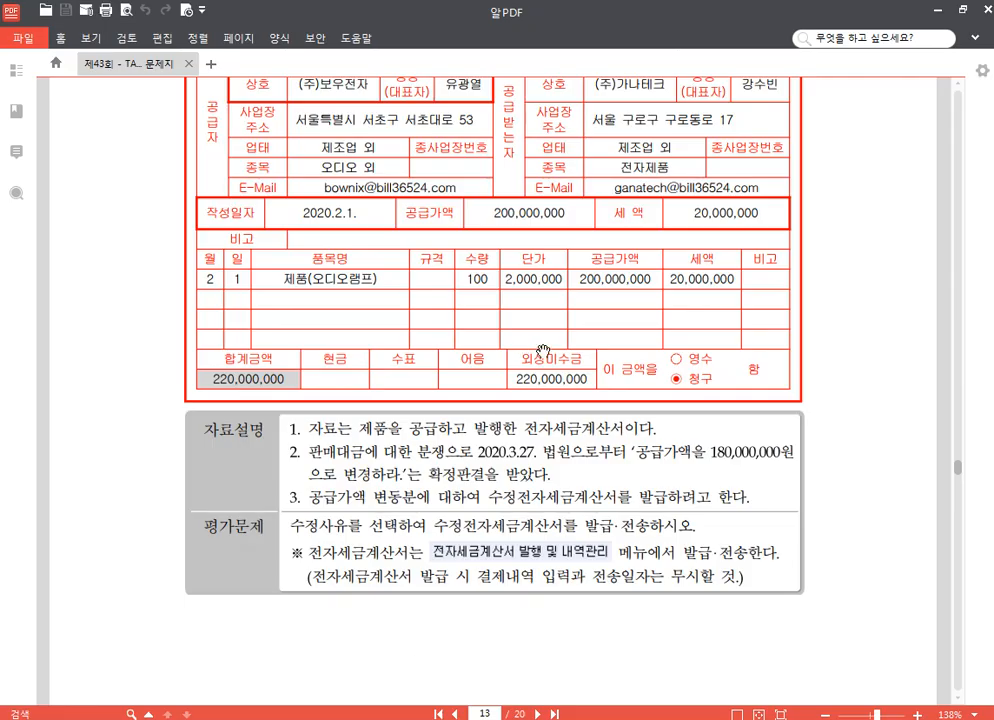
scroll(547, 349, "down", 7)
scroll(551, 320, "down", 4)
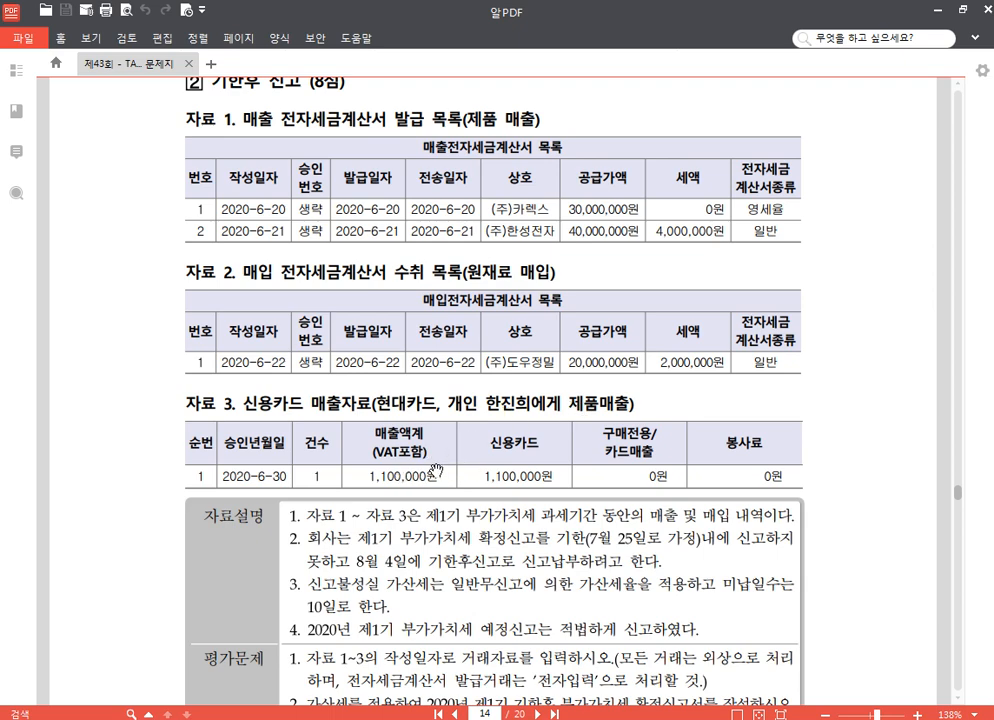
scroll(437, 472, "down", 2)
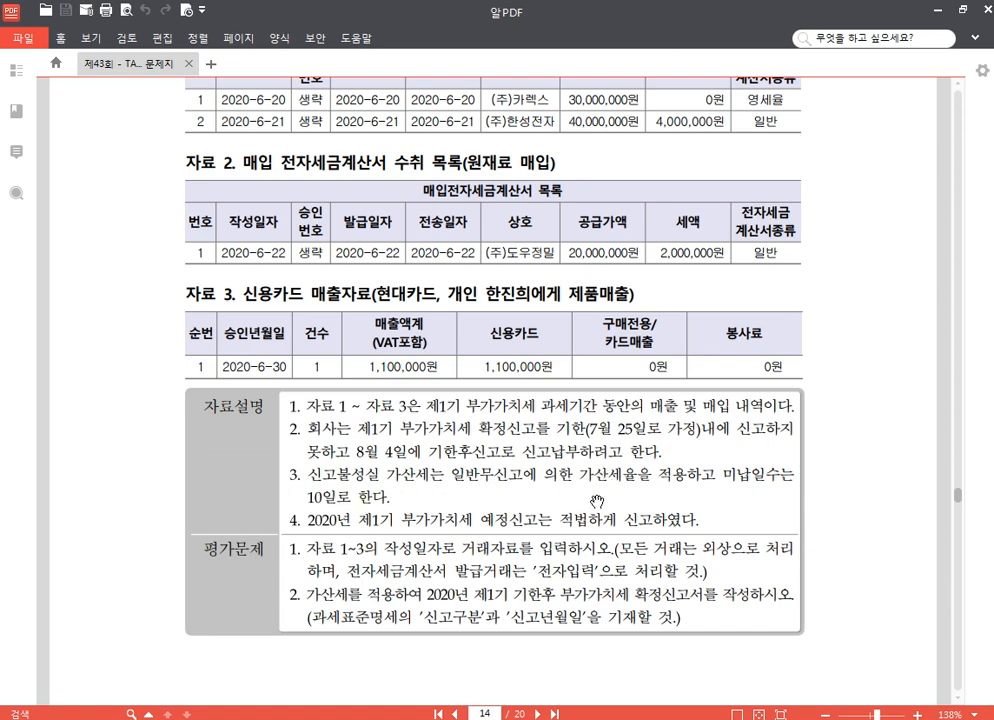
scroll(598, 430, "down", 2)
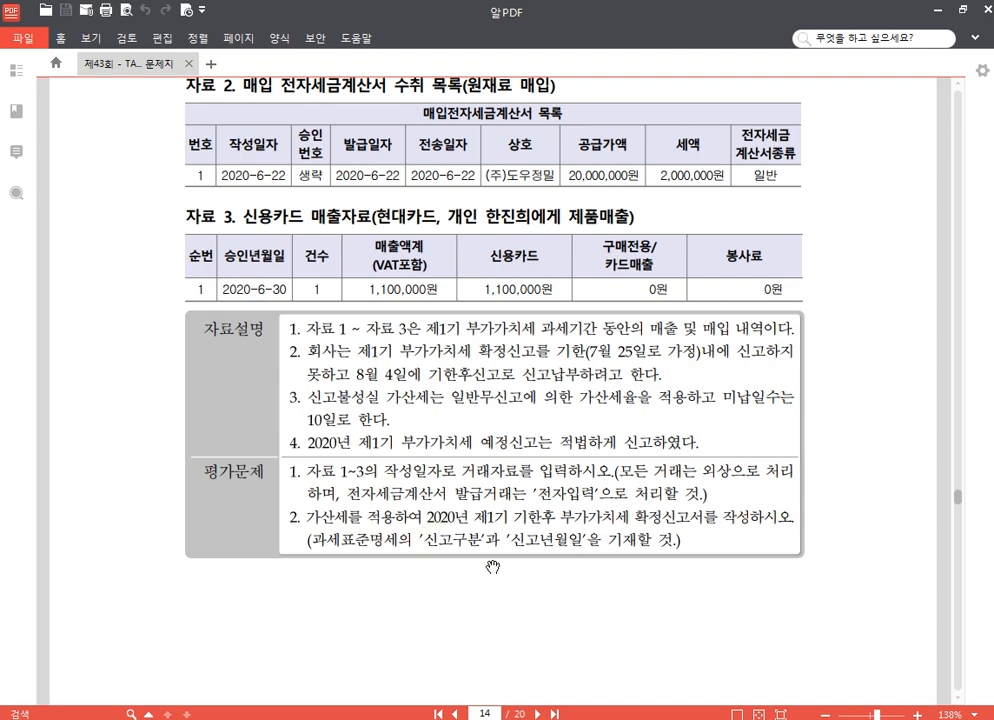
scroll(520, 490, "down", 2)
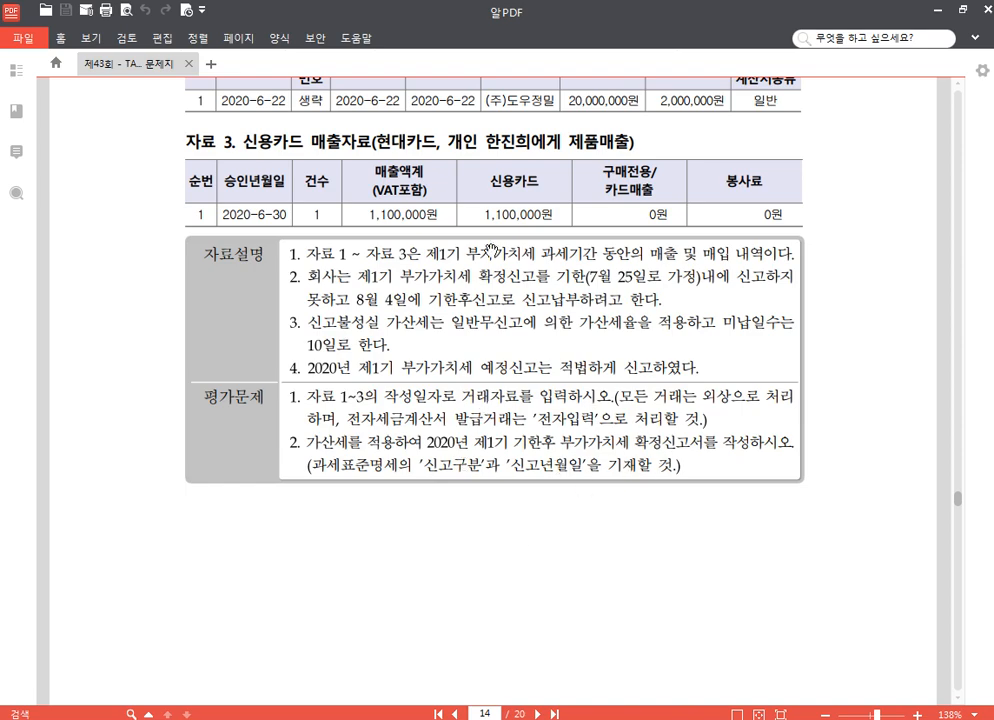
left_click_drag(493, 255, 493, 468)
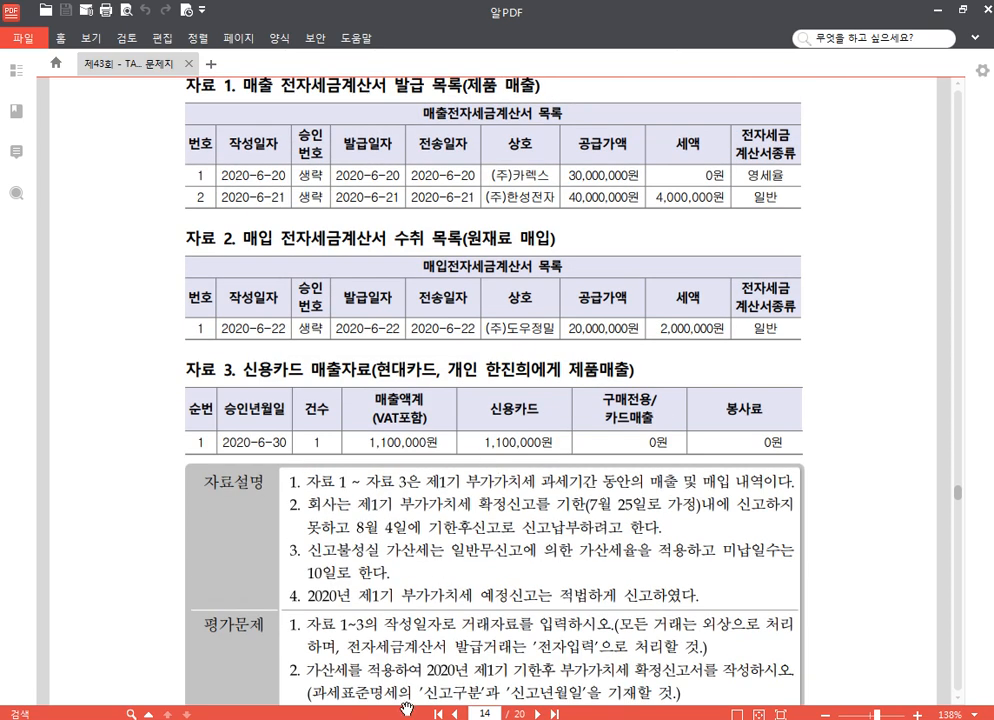
left_click(366, 719)
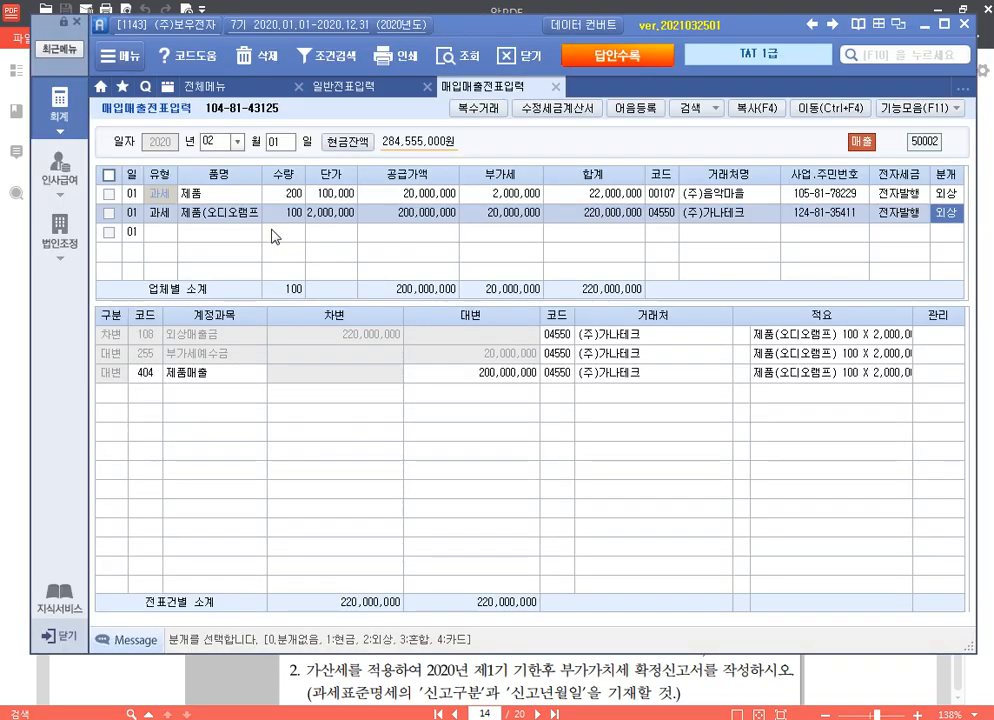
Step: Start a 06/20 영세 (12) 제품 voucher with a 30,000,000 supply amount
left_click(214, 143)
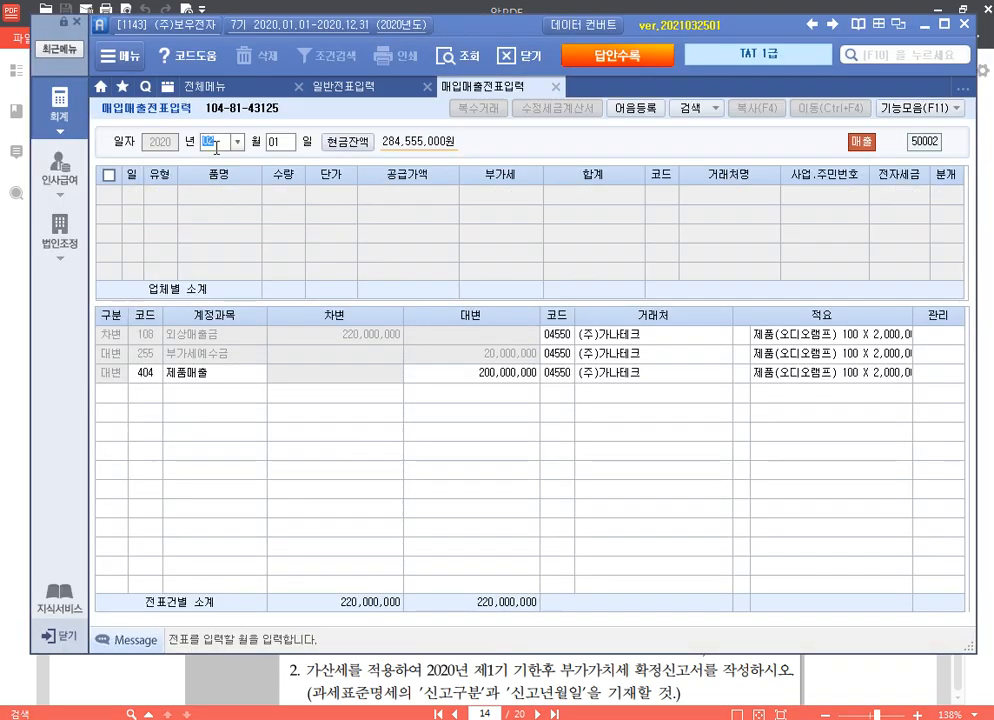
type("0620")
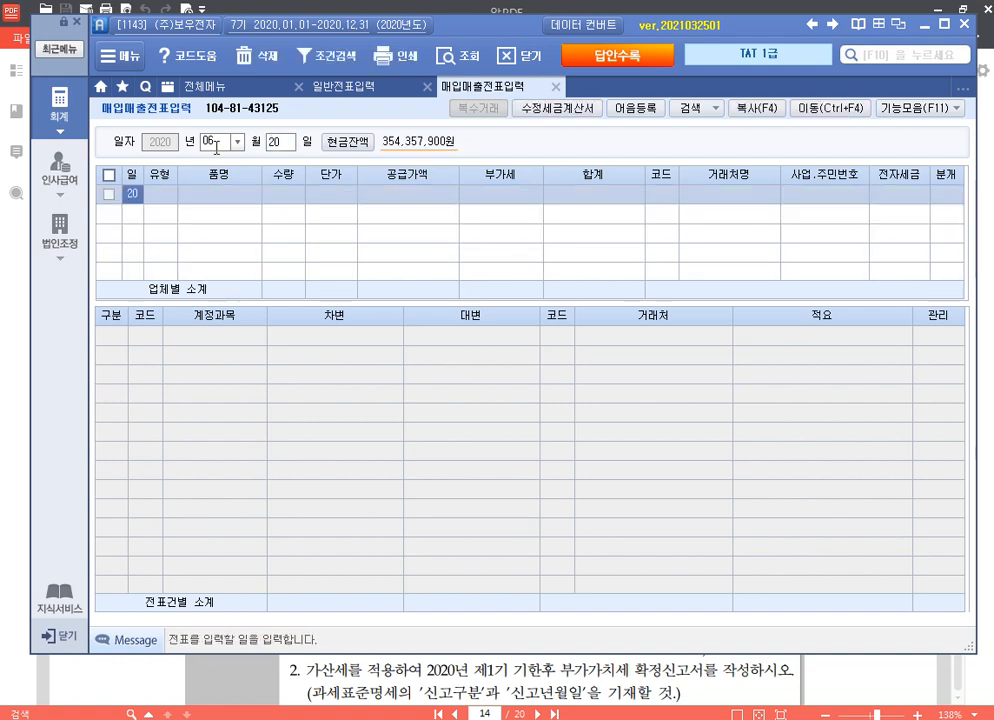
key("Return")
type("12")
key("Return")
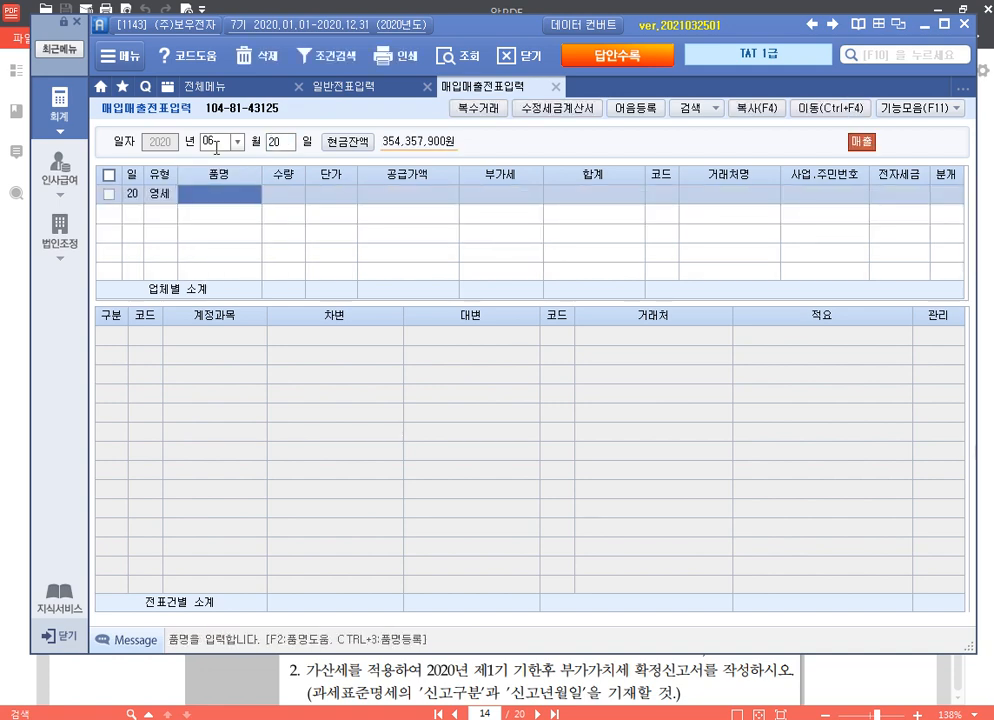
type("ㅈ")
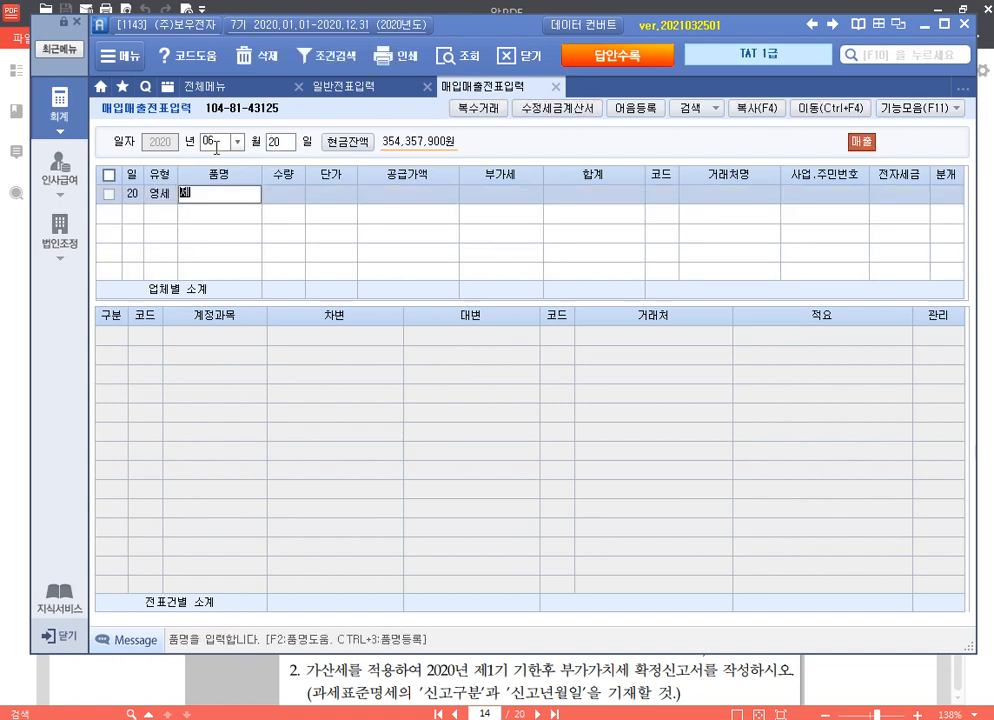
type("품")
key("Return")
key("Return")
key("Return")
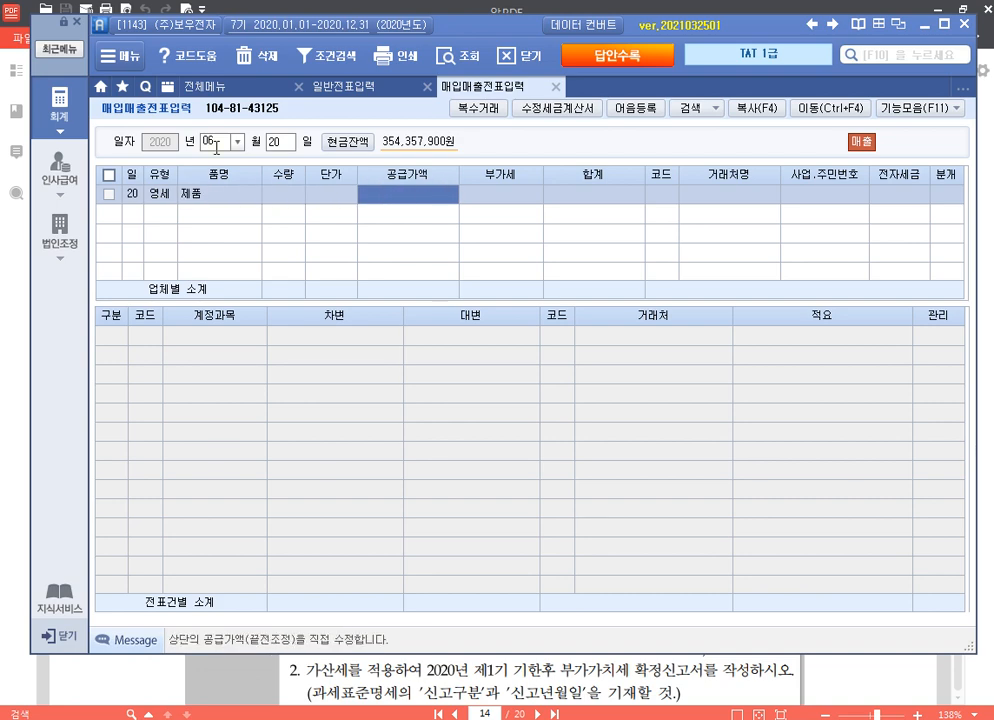
type("30000000")
key("Return")
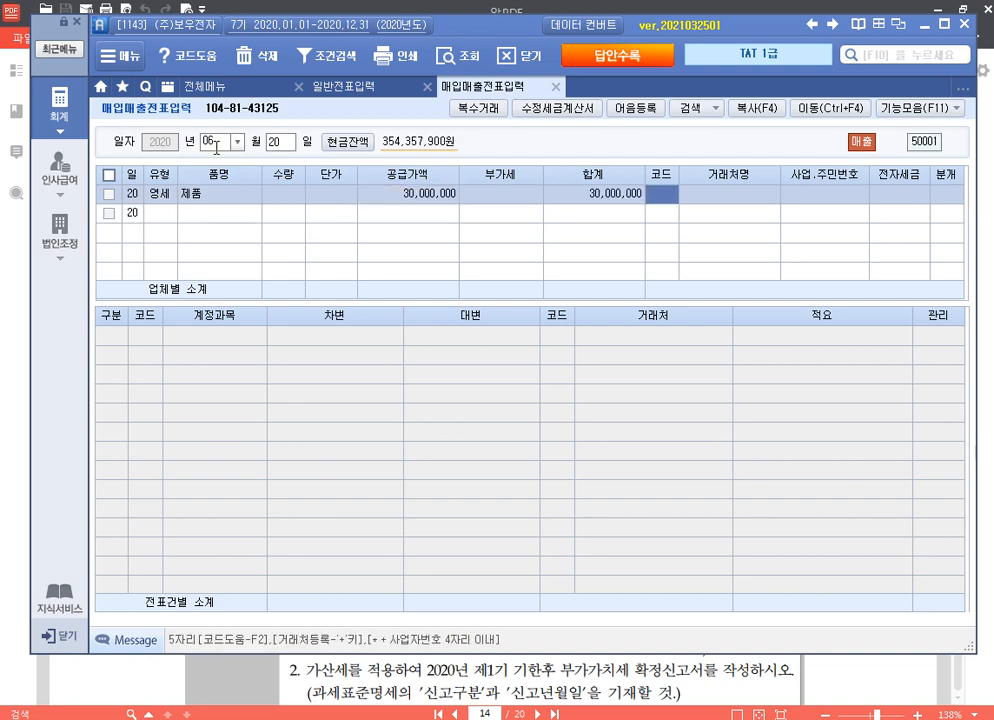
Step: Assign customer (주)카렉스 with code 1 and a 외상 journal entry
key("F2")
key("Return")
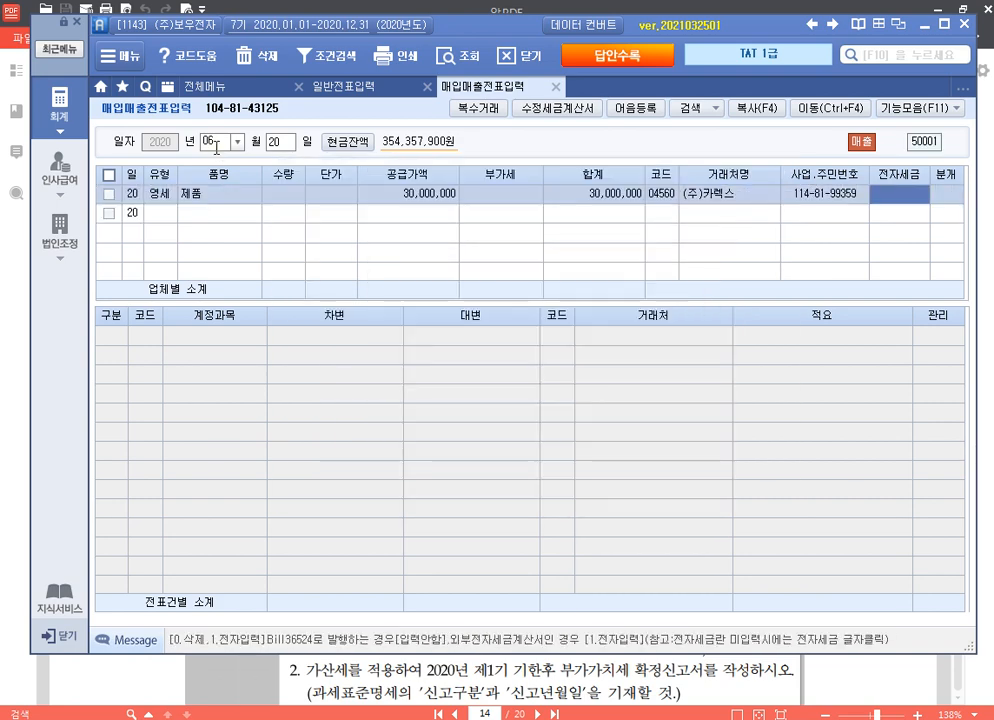
type("1")
key("Return")
type("2")
key("Return")
key("Return")
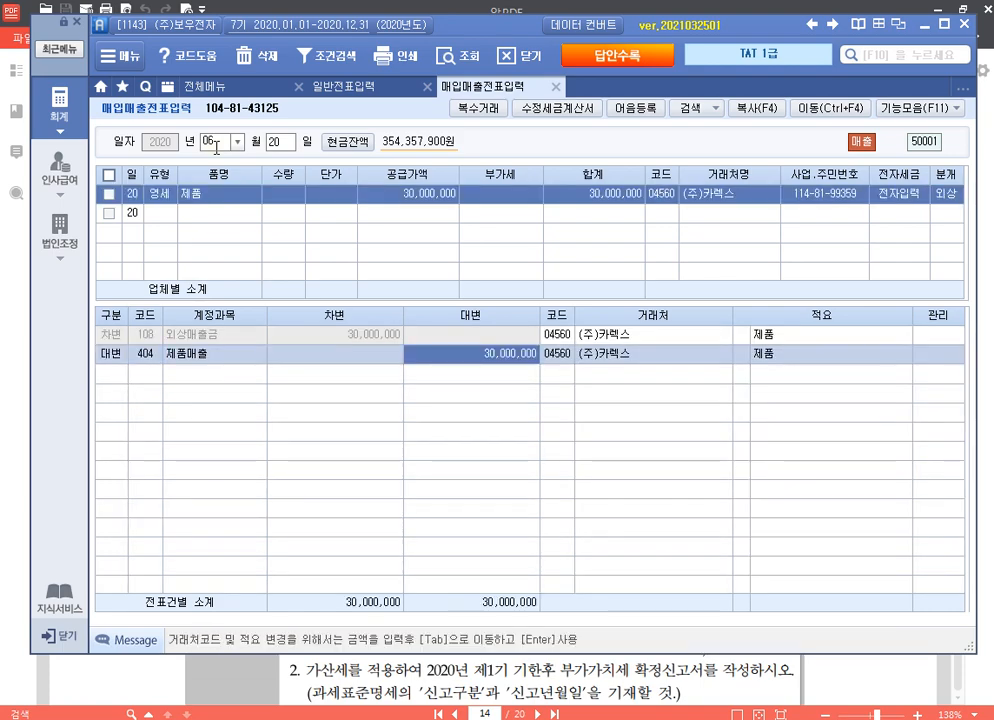
key("Return")
key("Up")
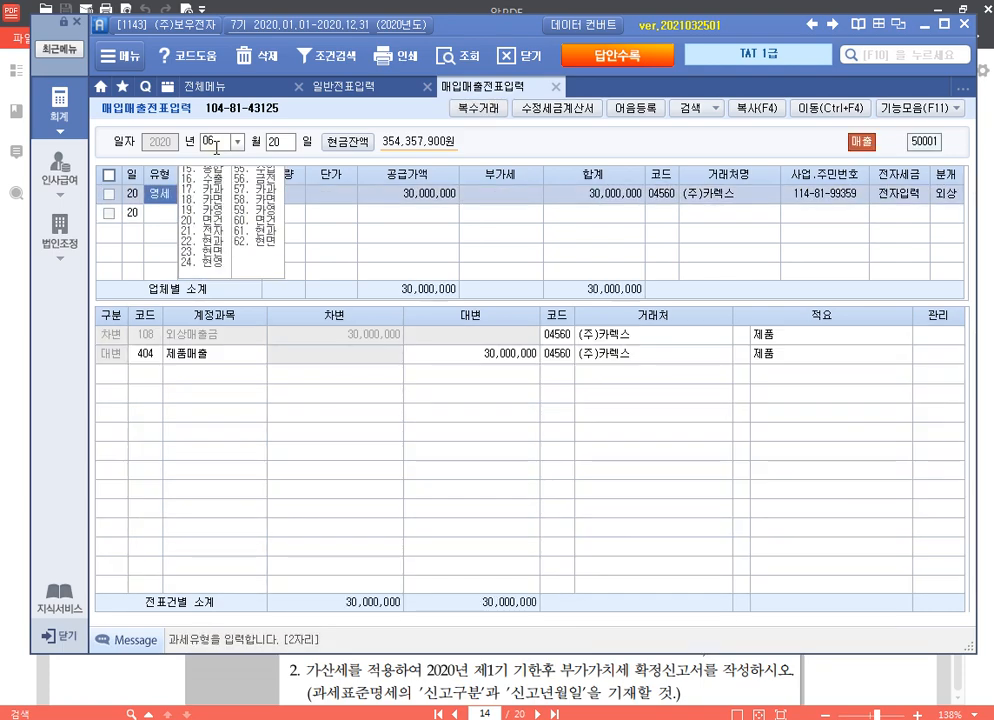
Step: Enter a 06/21 과세 (11) 제품 sale with a 40,000,000 supply amount
left_click(280, 143)
type("21")
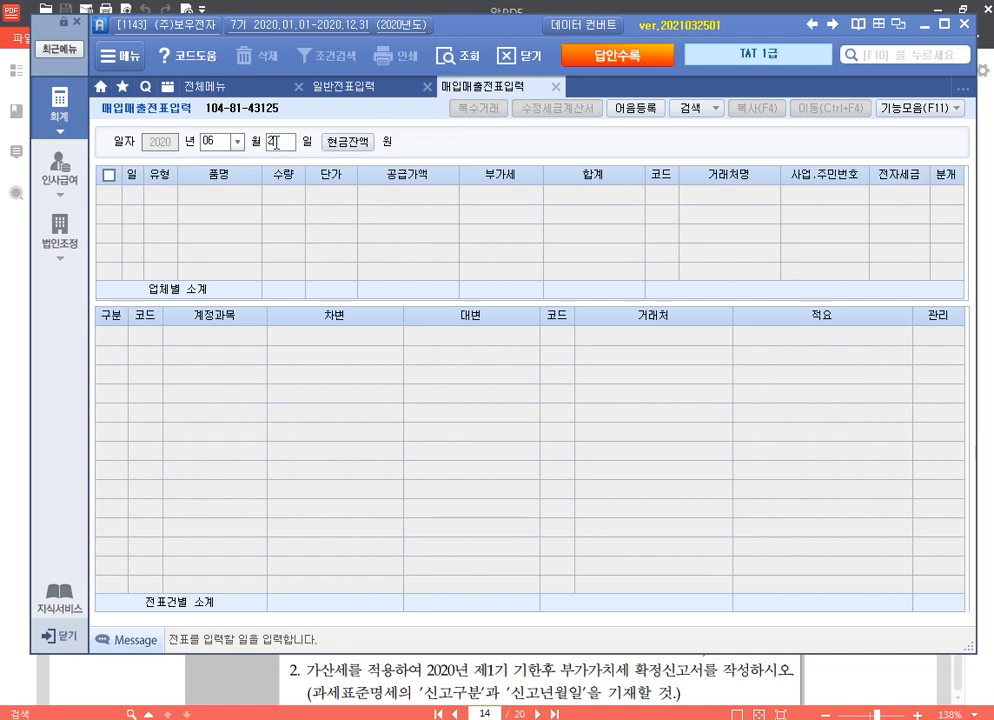
key("Return")
type("11")
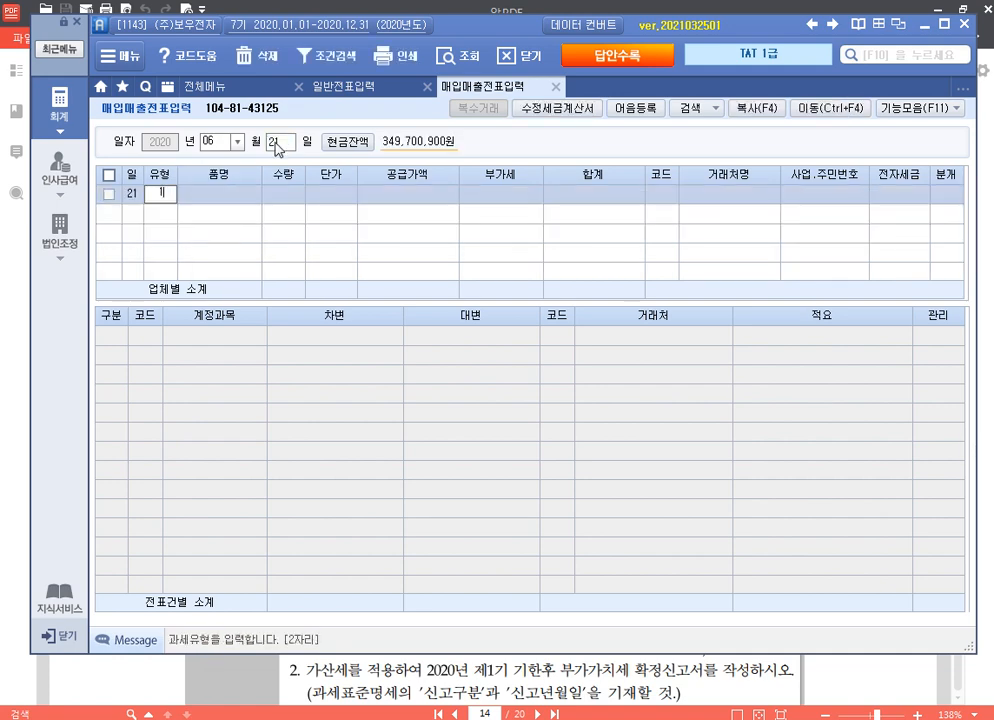
key("Return")
type("제품")
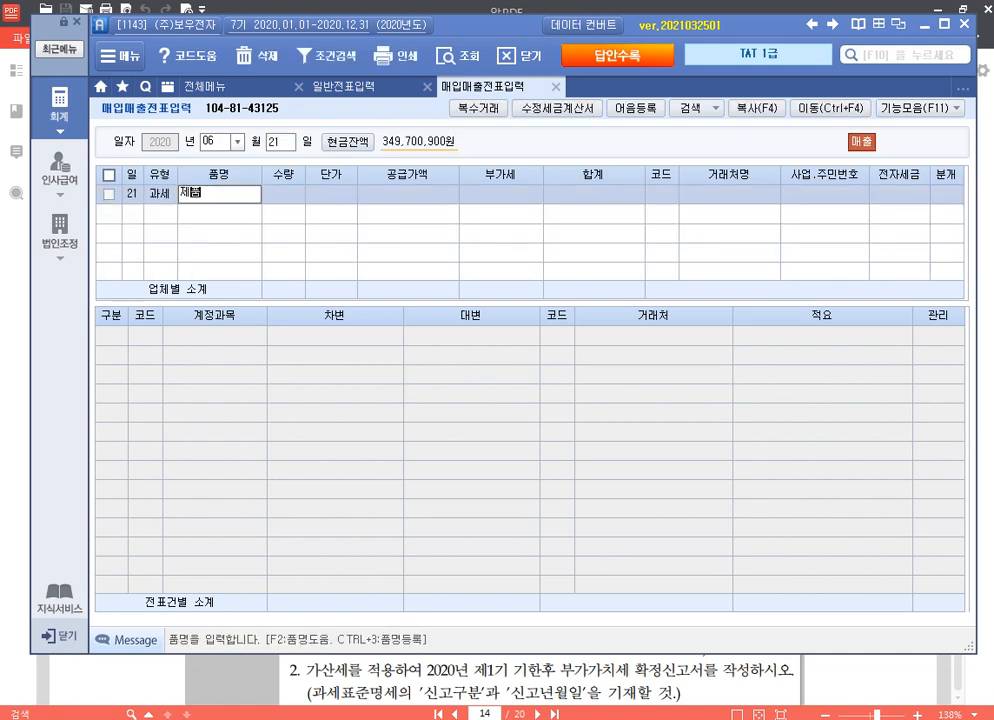
key("Return")
key("Return")
key("Return")
type("40000000")
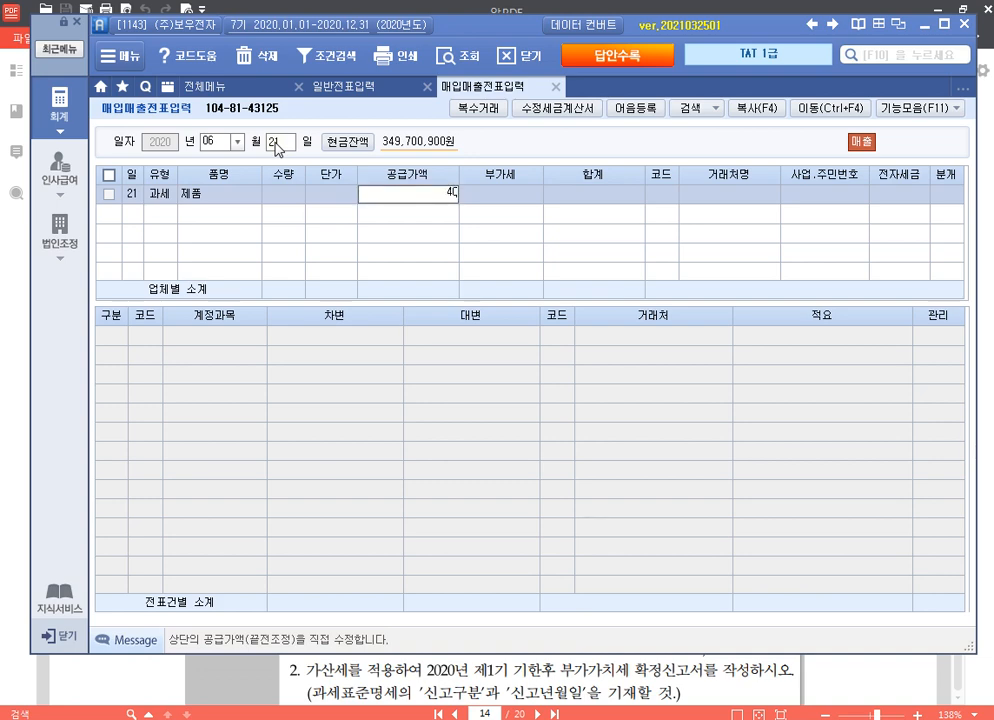
key("Return")
Step: Set customer (주)한성전자 with electronic invoice 1 and credit-sale journal 2
key("Return")
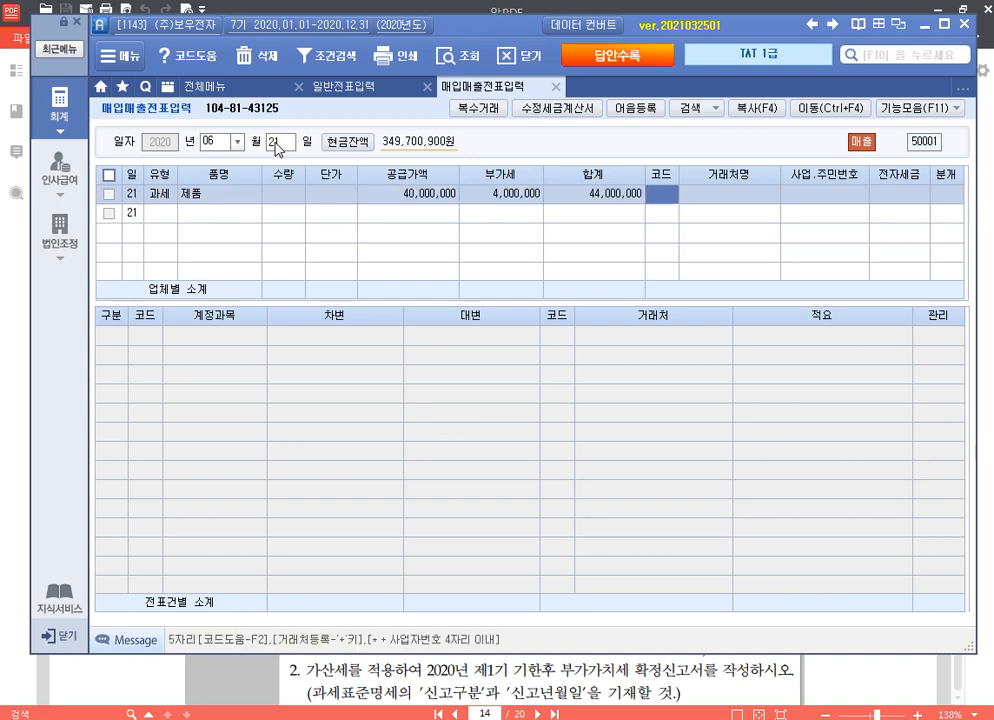
type("한성")
key("Return")
key("Return")
type("1")
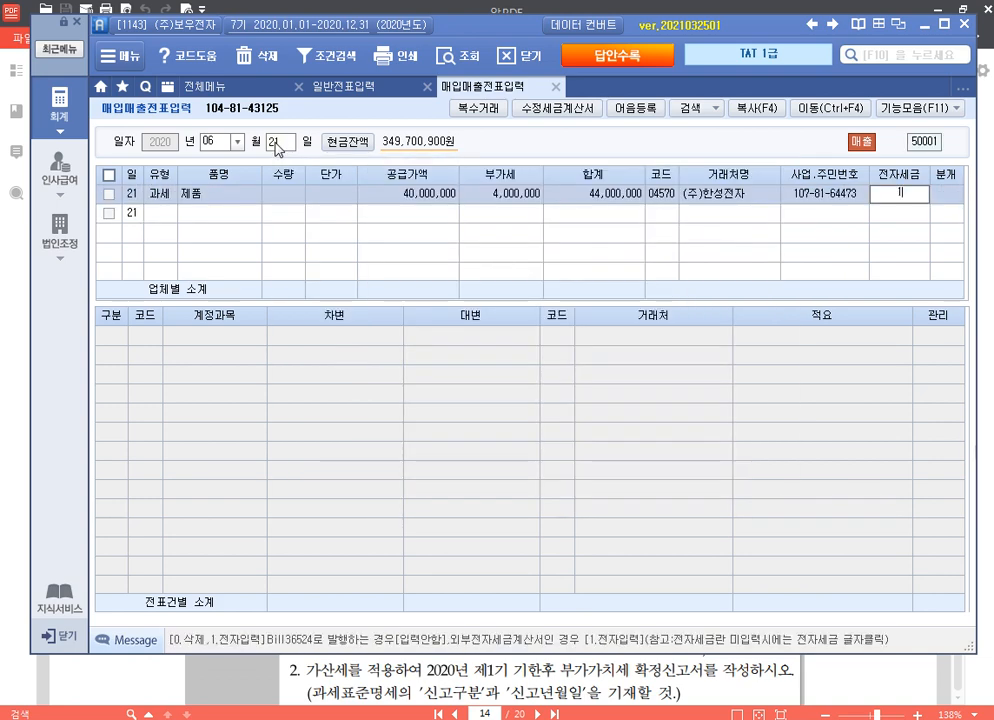
key("Return")
type("2")
key("Return")
key("Return")
key("Return")
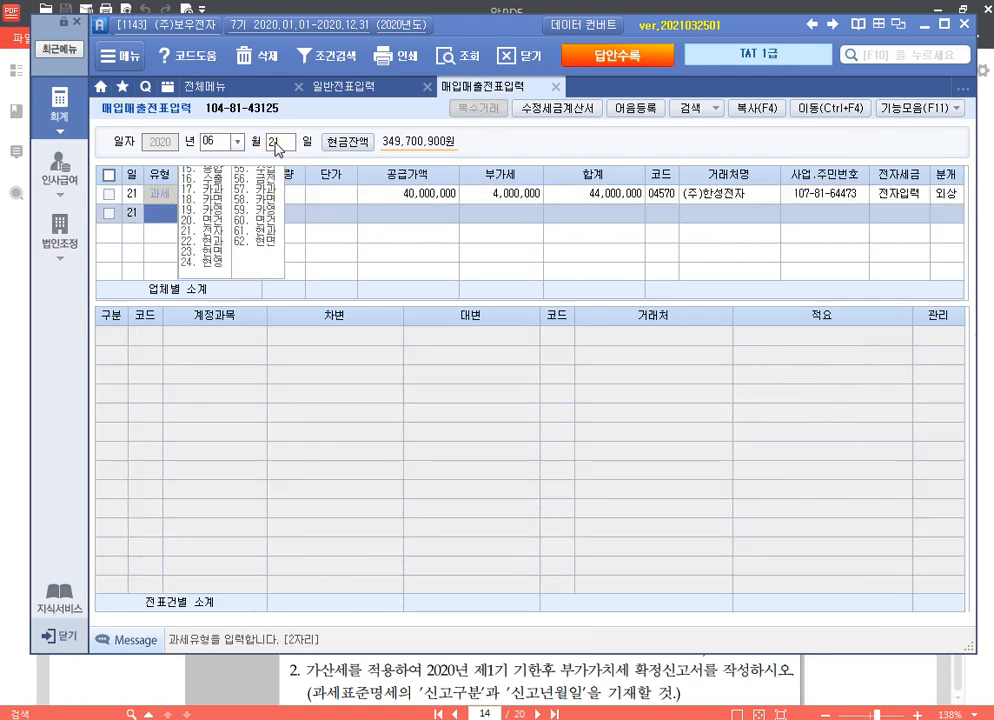
key("Up")
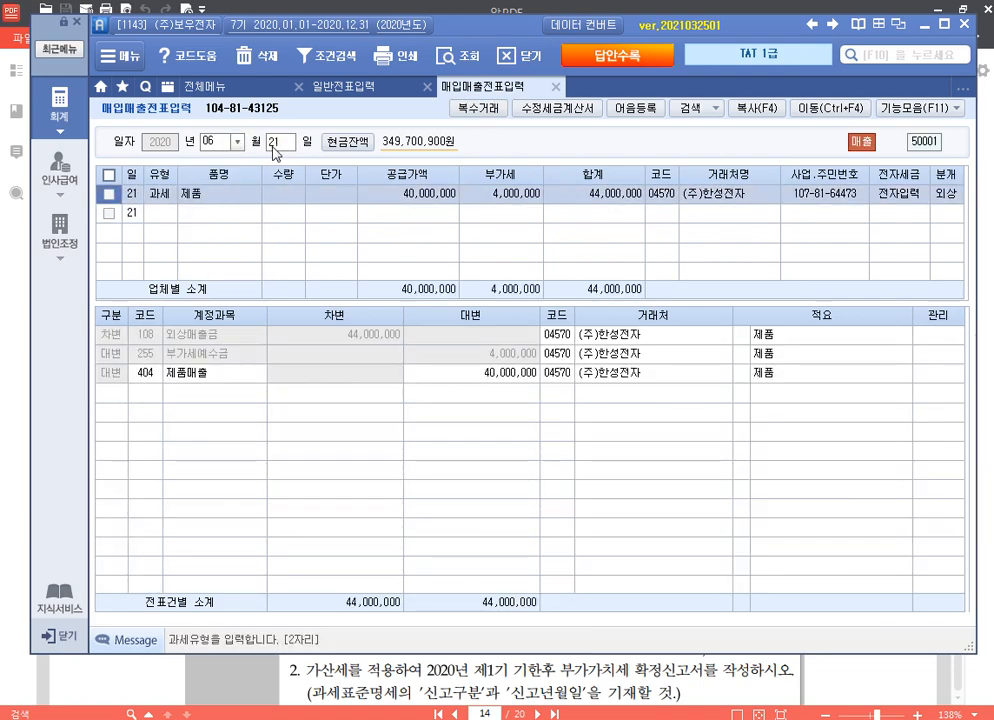
Step: Enter a 06/22 type 51 원재료 purchase with a 20,000,000 supply amount
left_click(278, 148)
type("22")
key("Return")
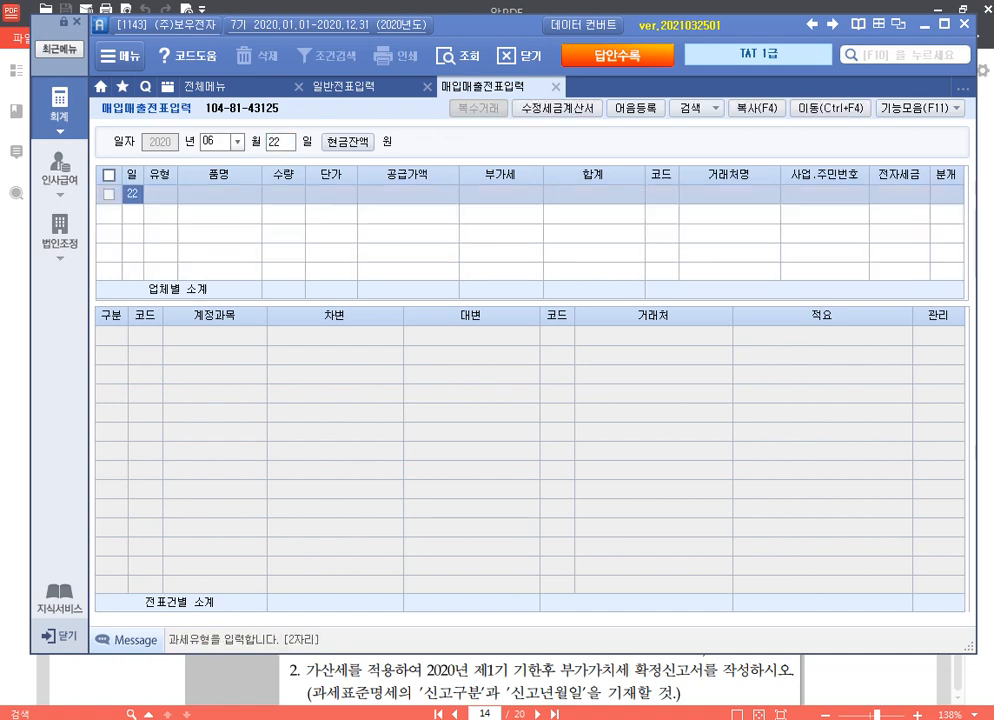
type("51")
key("Return")
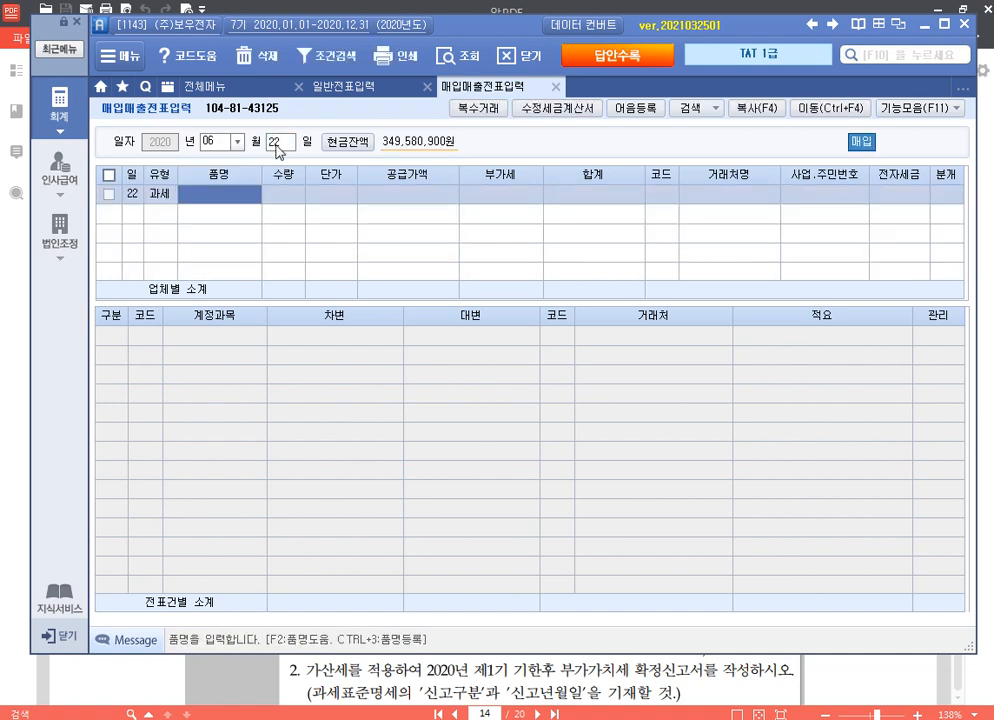
type("원재료")
key("Return")
key("Return")
key("Return")
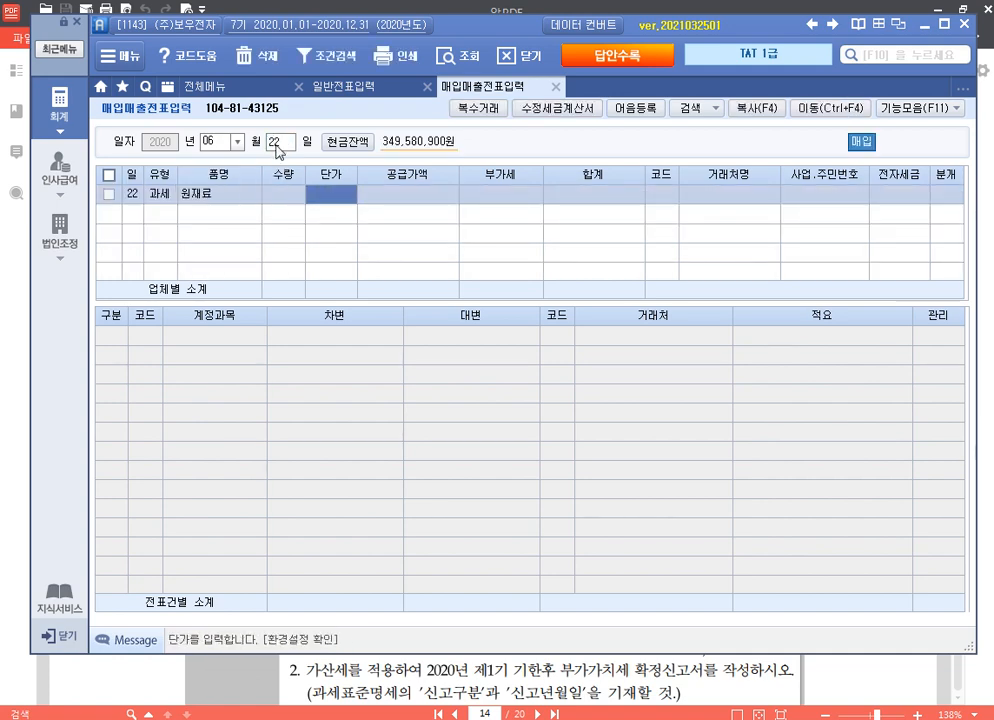
type("20,000,000")
key("Return")
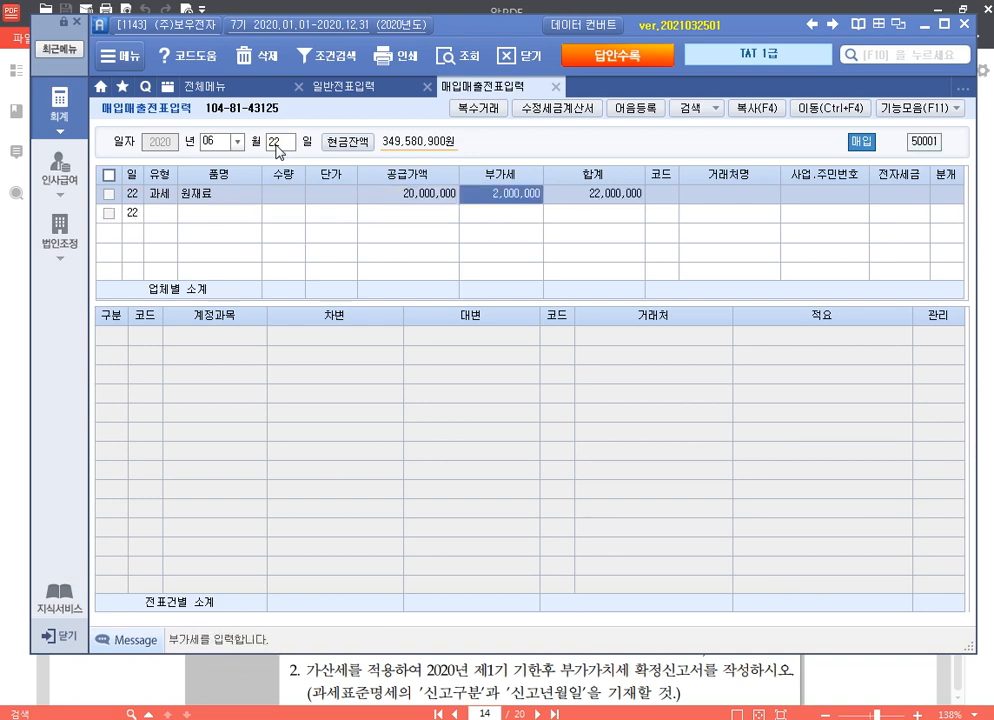
Step: Set supplier (주)도우정밀 via code lookup, electronic invoice 1 and credit journal 2
key("Return")
type("도")
key("Return")
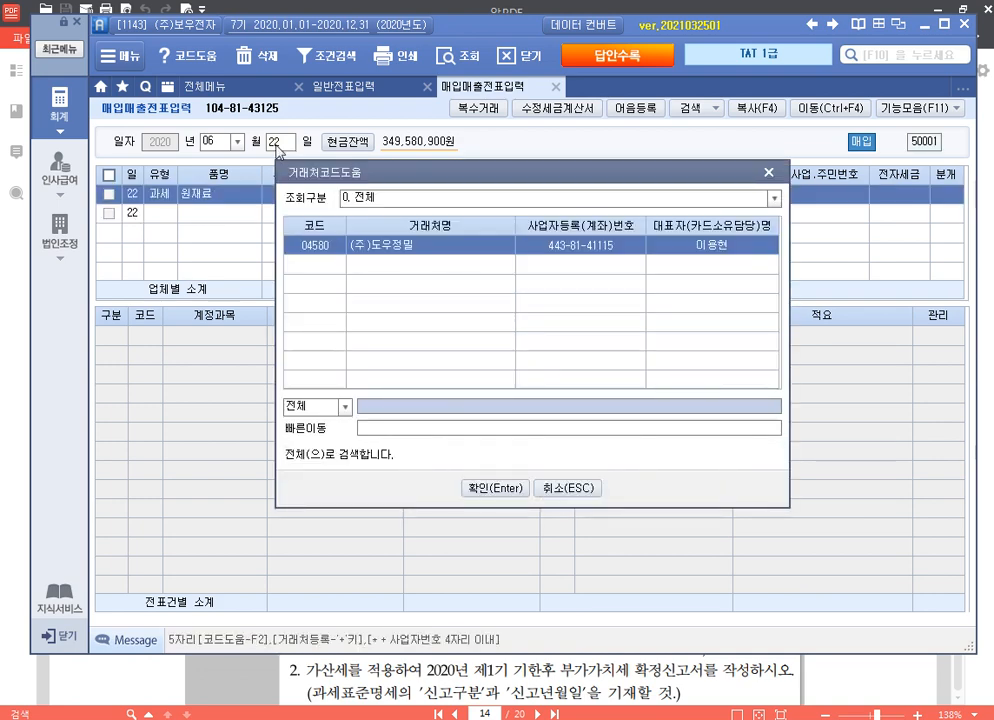
key("Return")
type("1")
key("Return")
type("2")
key("Return")
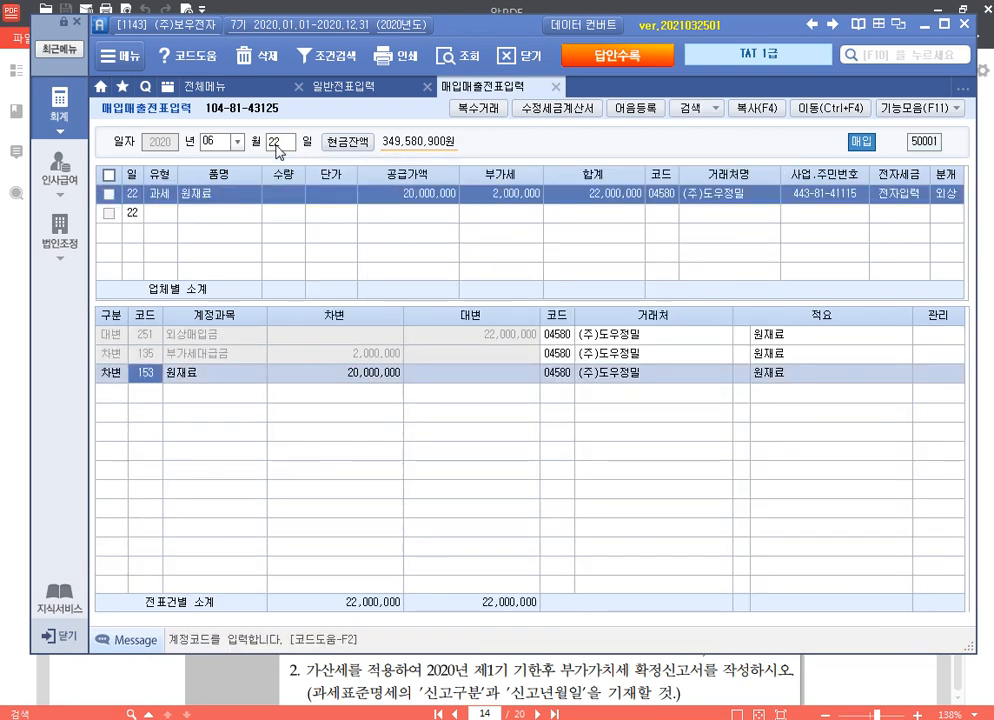
key("Return")
key("Return")
key("Up")
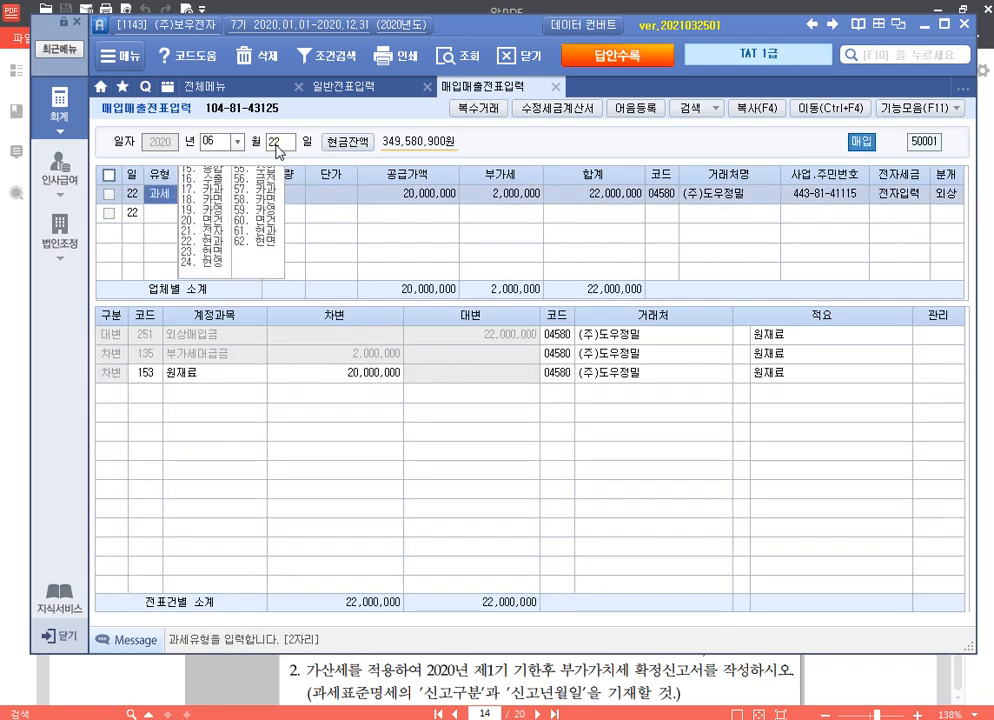
left_click(208, 141)
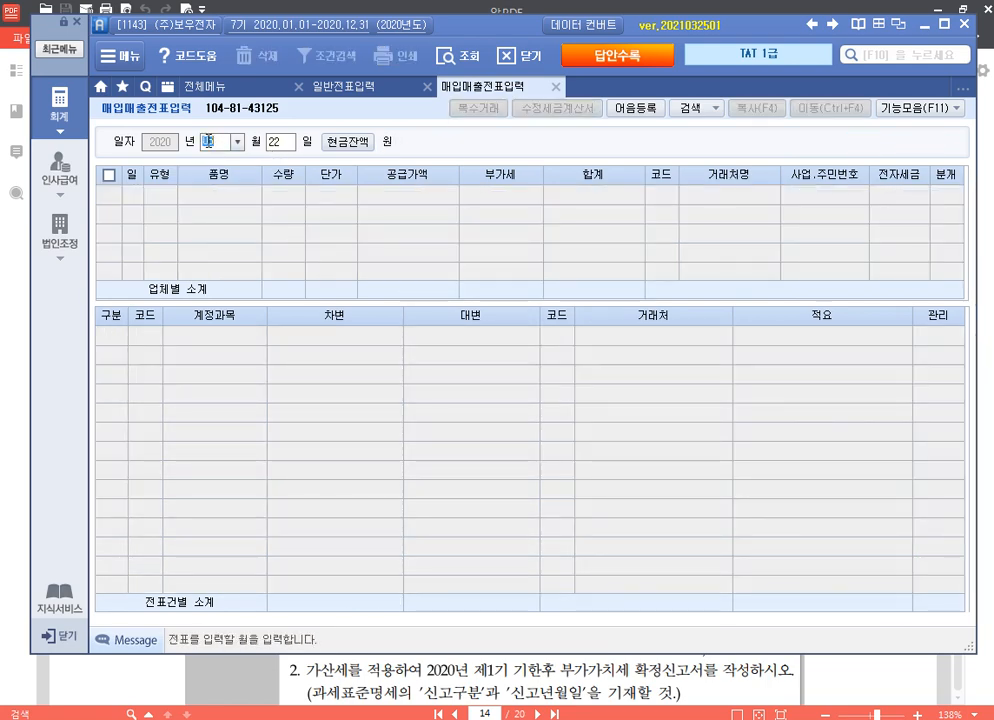
Step: Start a 06/30 카과 (17) voucher for 제품 charged to 현대카드
key("Return")
type("30")
key("Return")
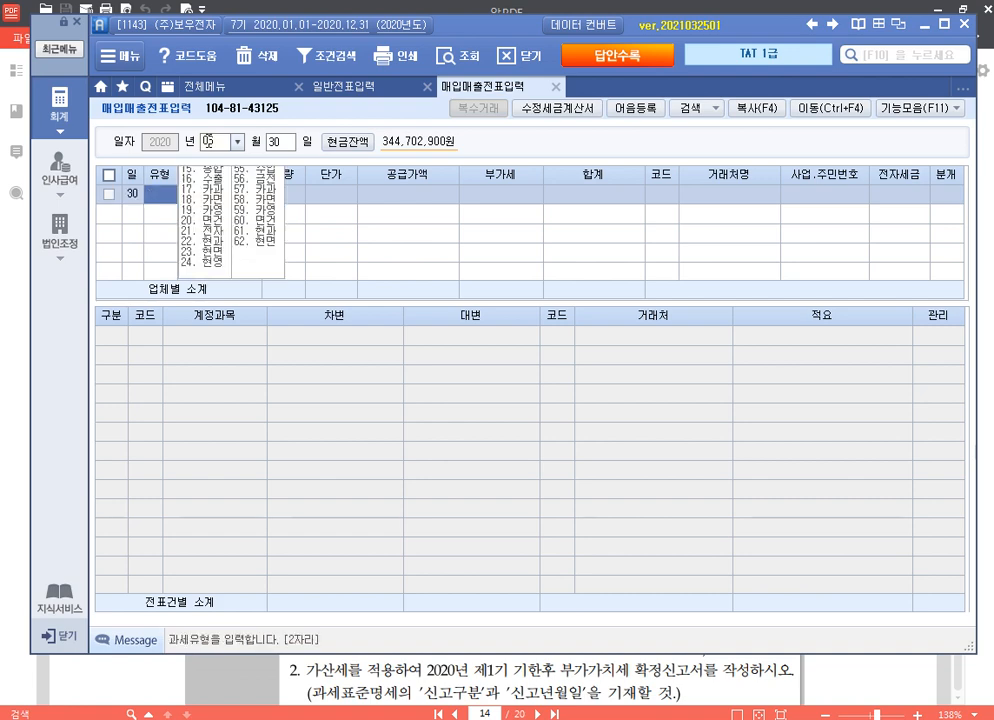
type("17")
key("Return")
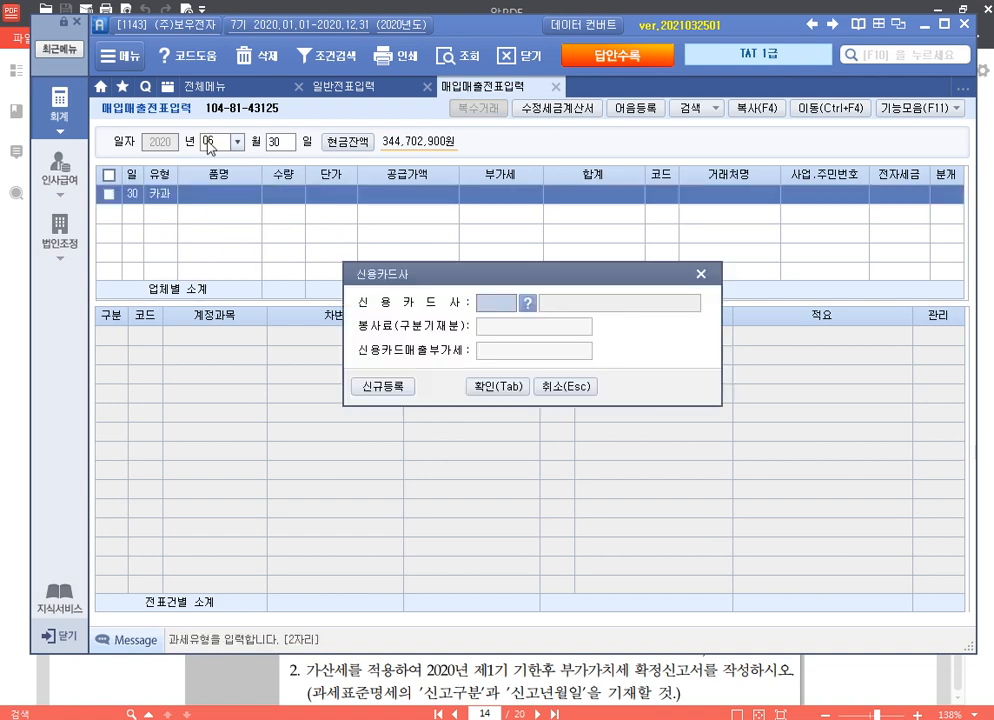
key("F2")
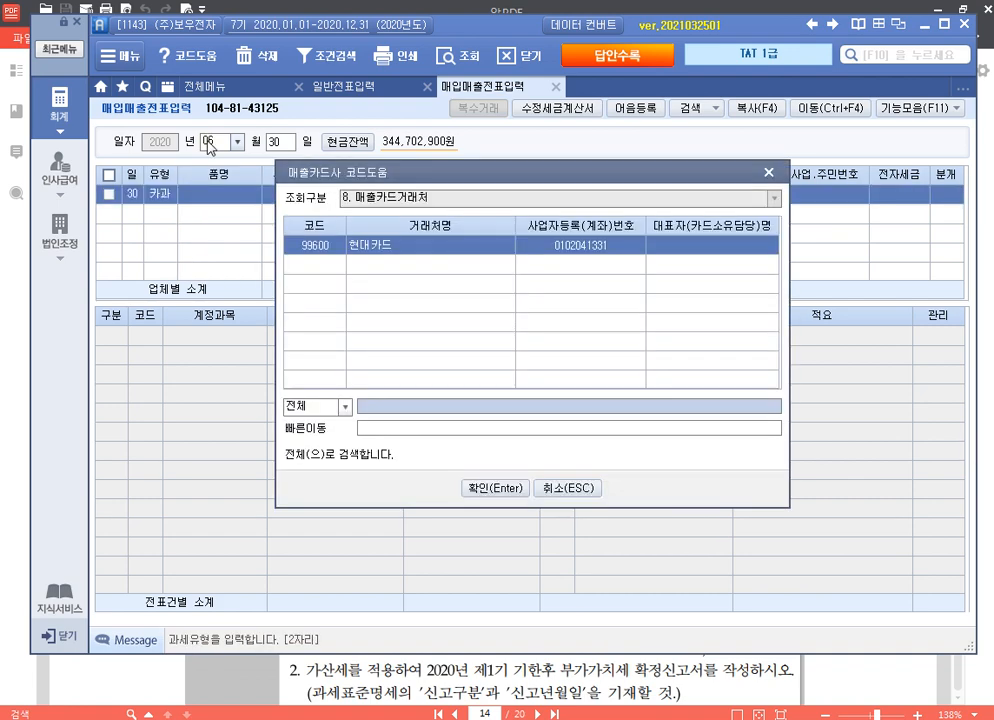
key("Return")
key("Return")
key("Return")
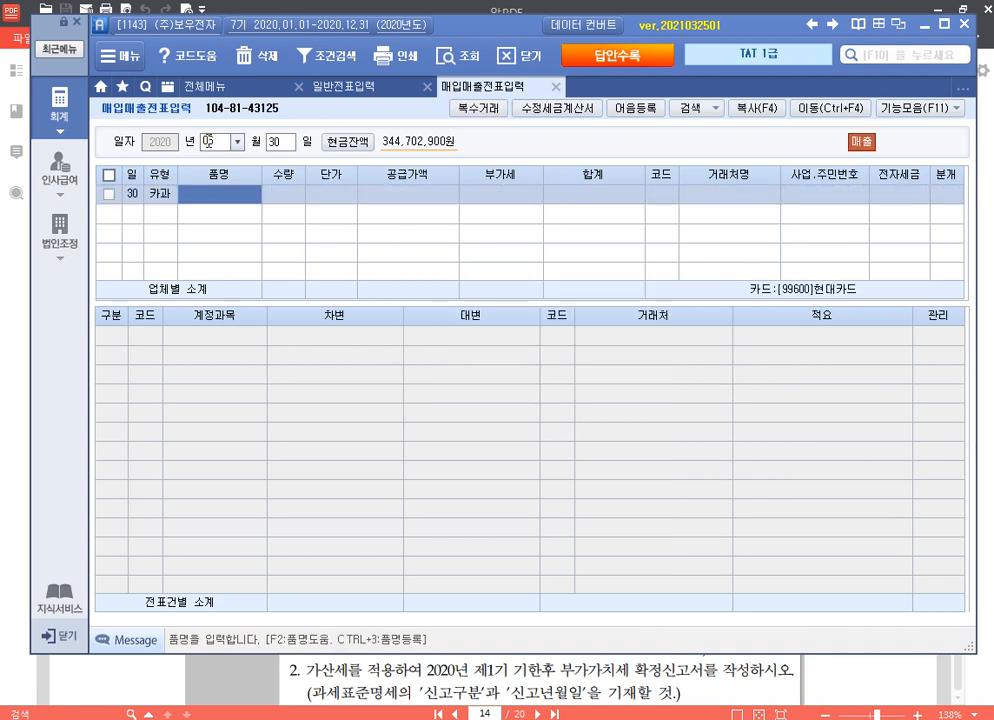
type("제품")
key("Return")
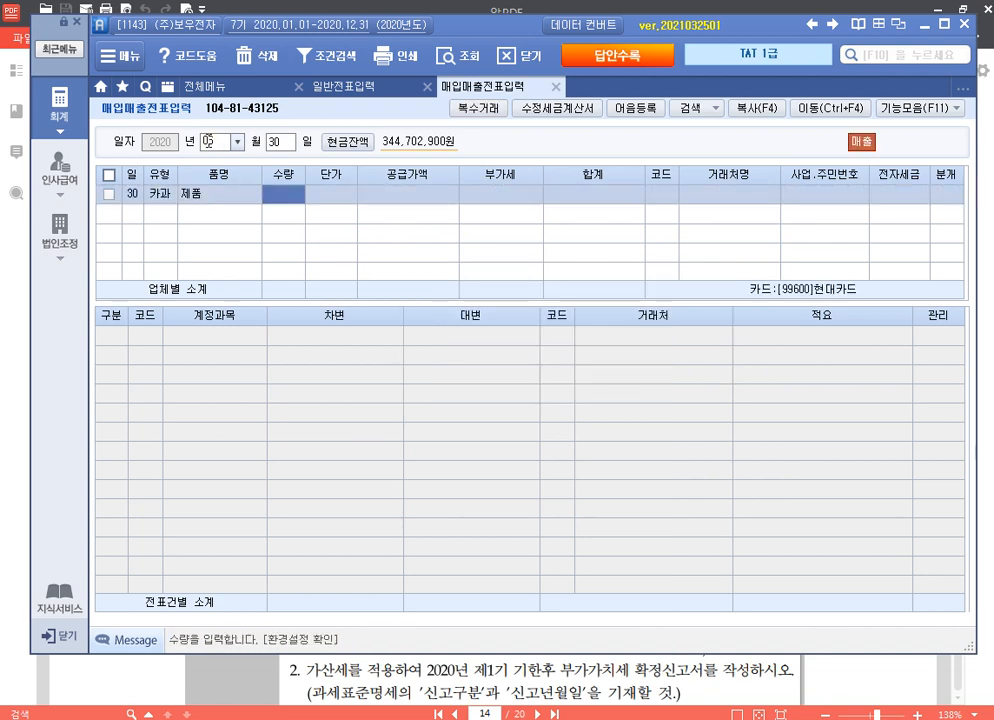
key("Return")
Step: Enter 1,100,000 including VAT, the individual customer by name lookup, and the card journal
type("1100000")
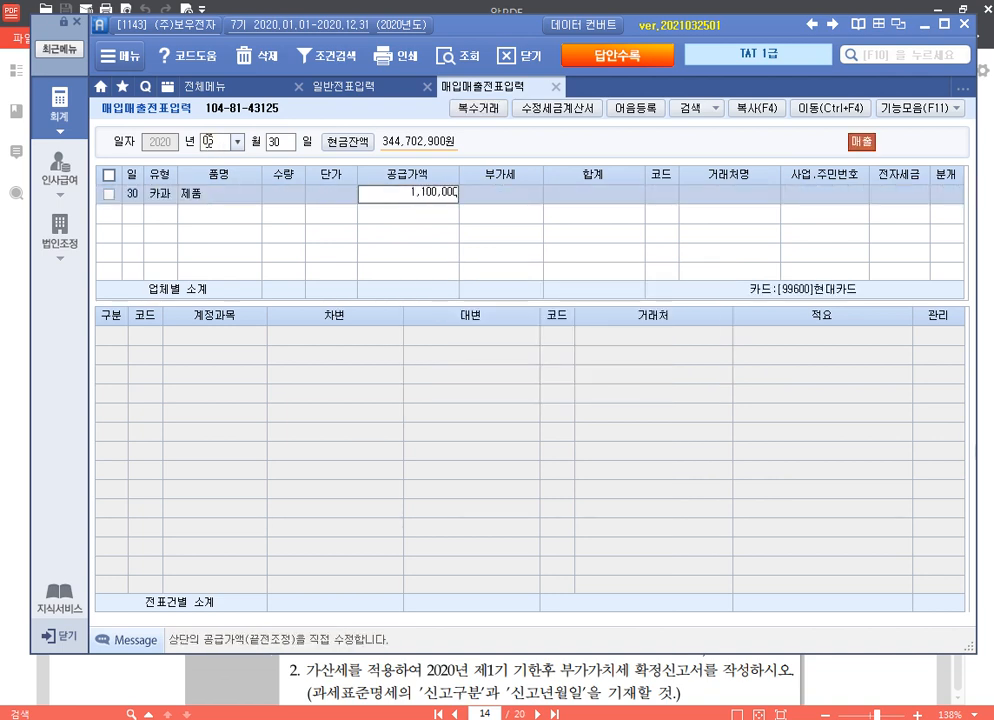
key("Return")
key("Return")
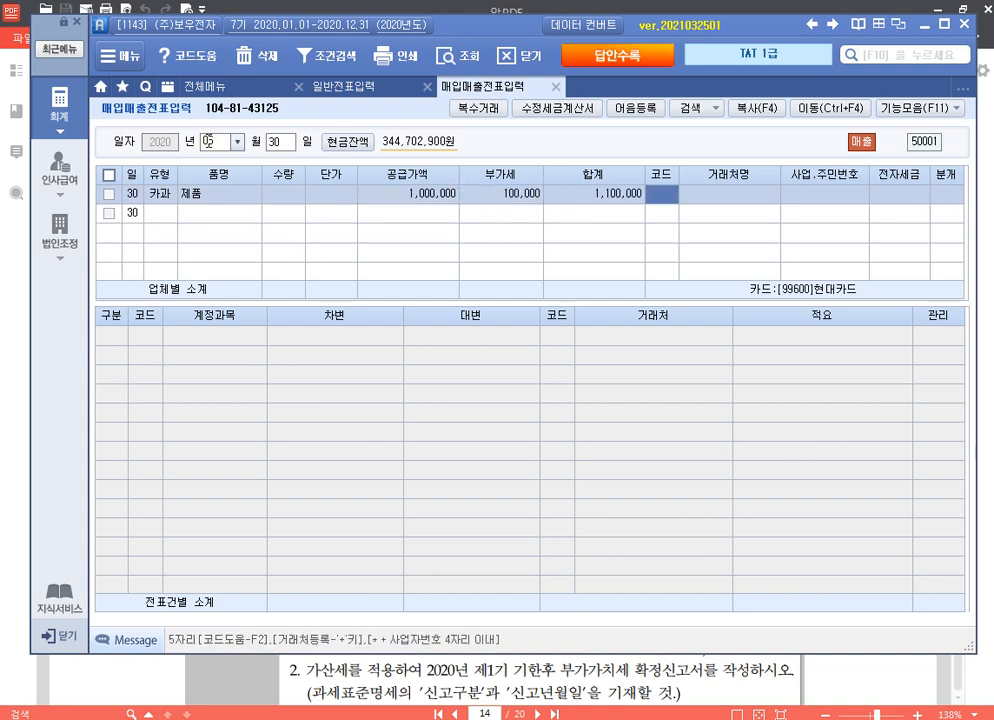
type("한진")
key("Return")
key("Return")
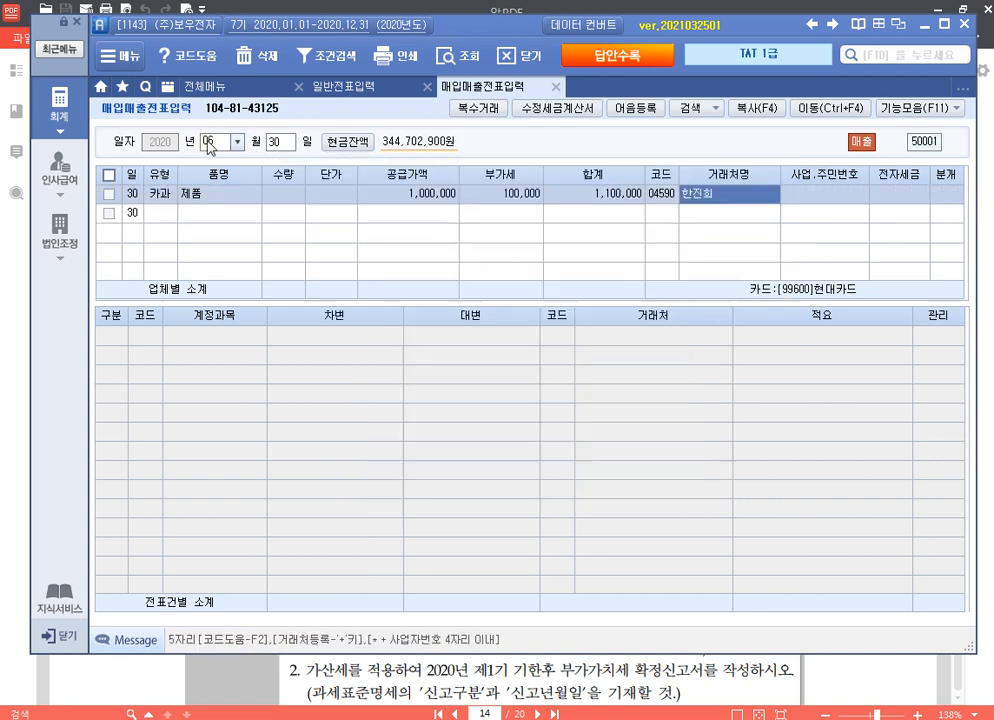
key("Return")
key("Return")
key("4")
key("Return")
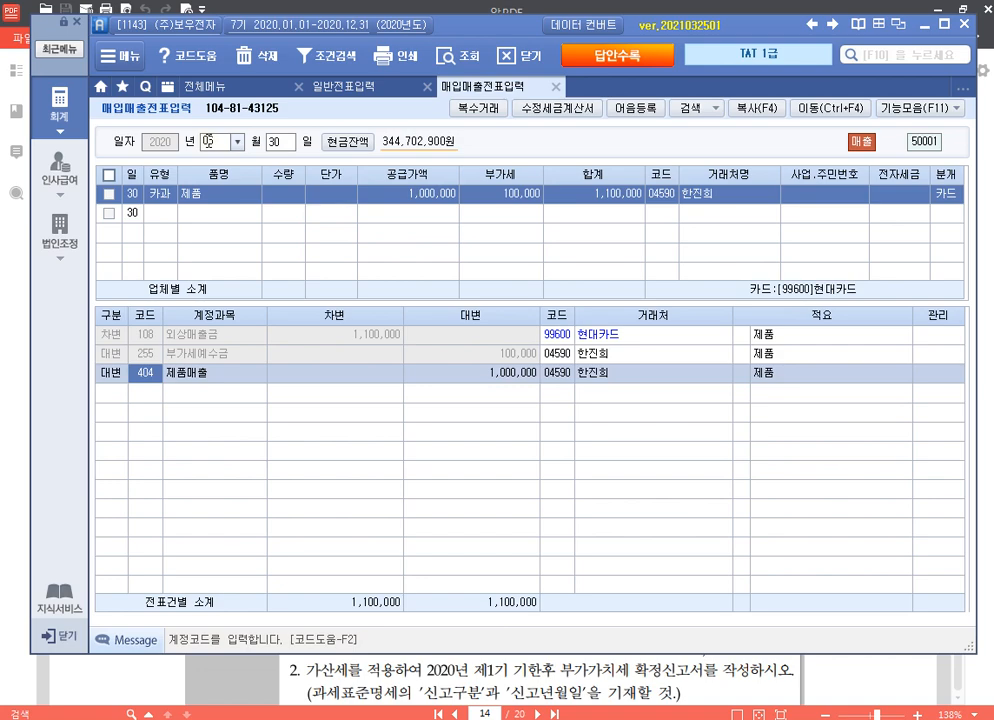
key("Return")
key("Return")
key("Escape")
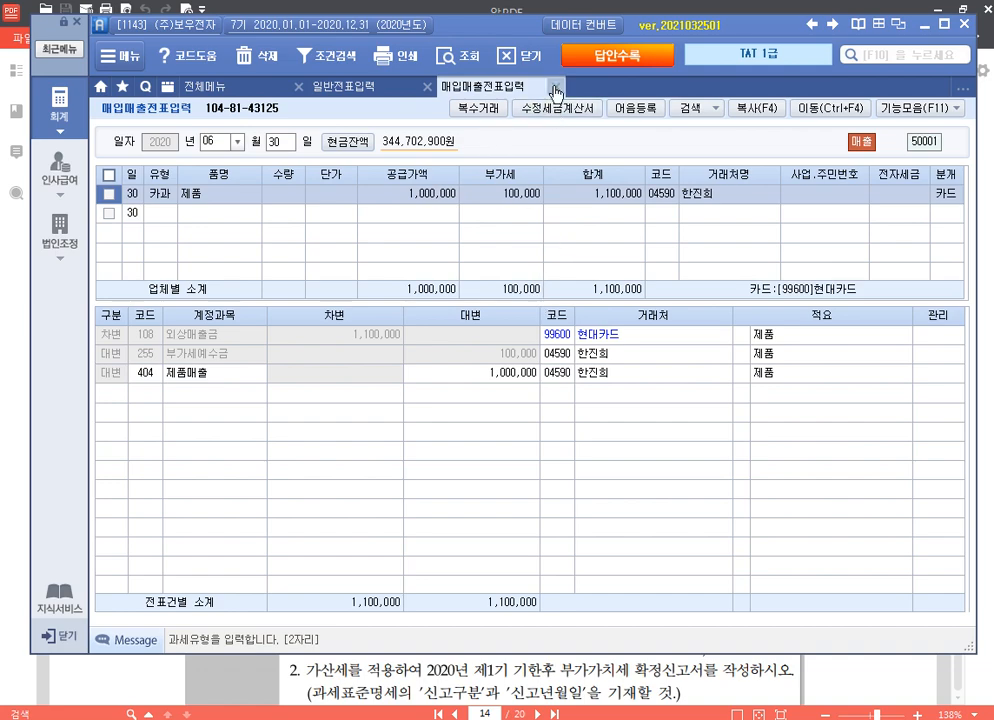
Step: Load the 부가가치세신고서 for 04/01–06/30 as a regular return
key("Escape")
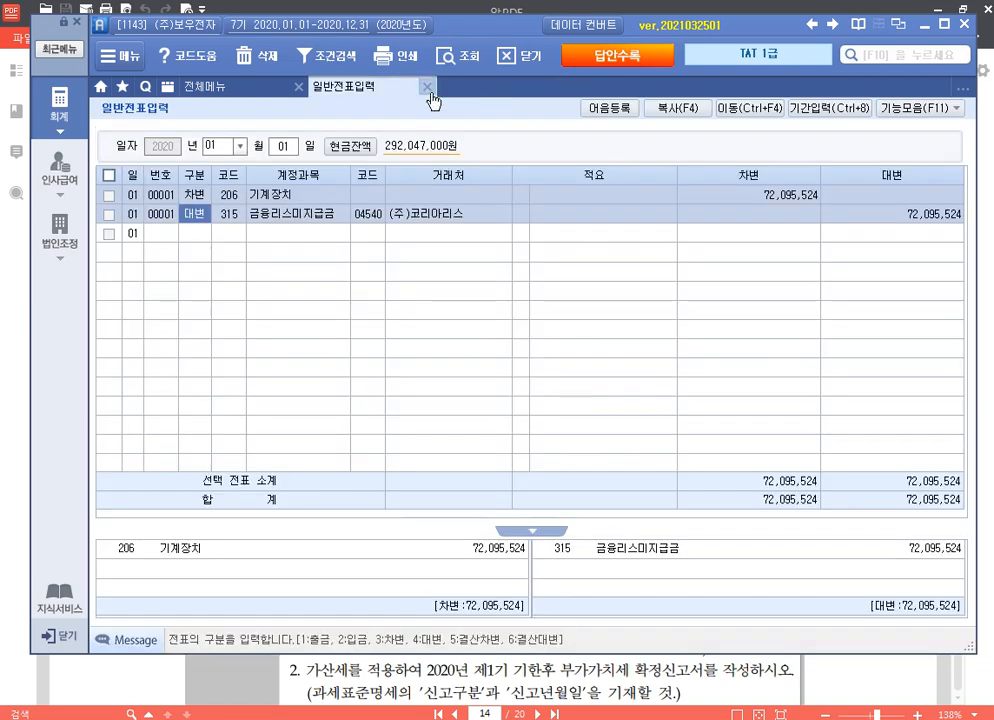
left_click(428, 87)
left_click(195, 419)
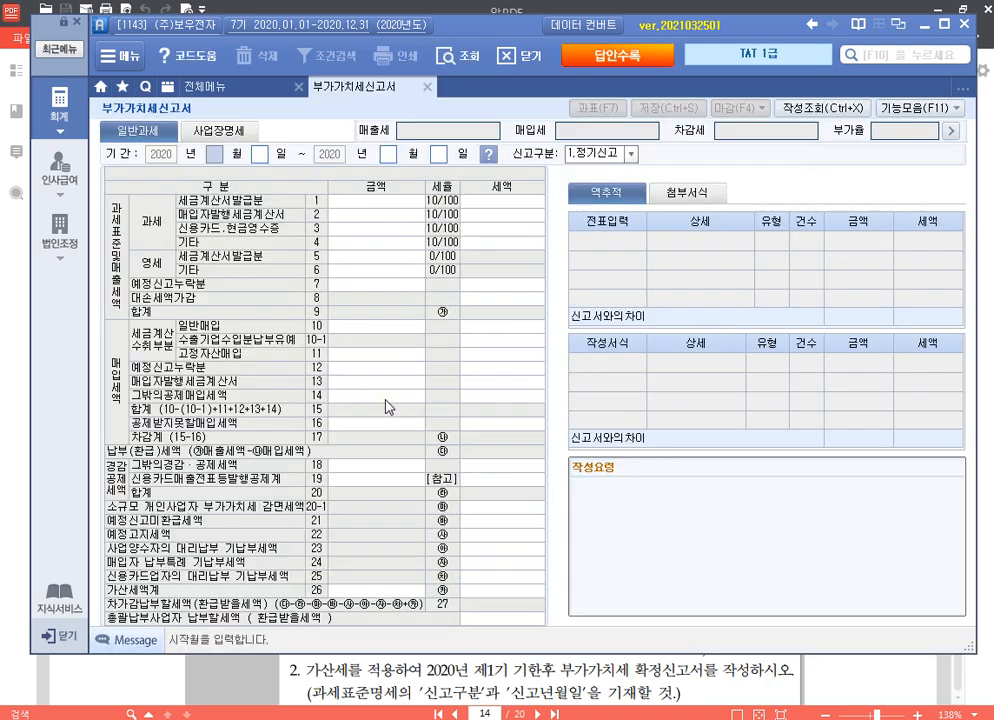
type("4")
key("Return")
key("Return")
type("6")
key("Return")
key("Return")
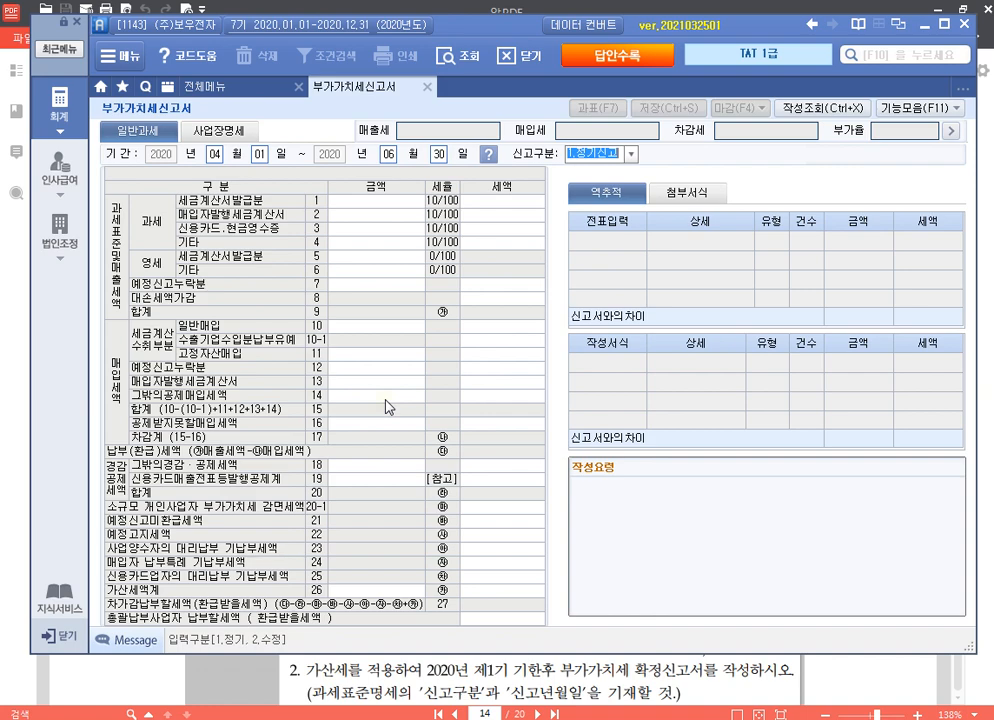
key("Return")
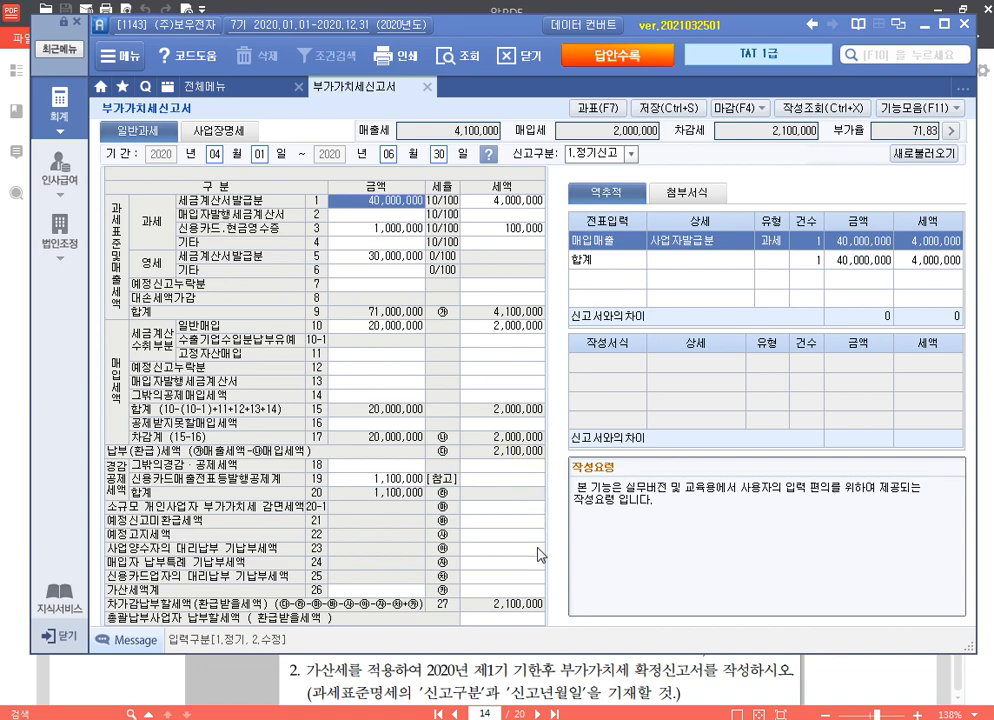
left_click(516, 592)
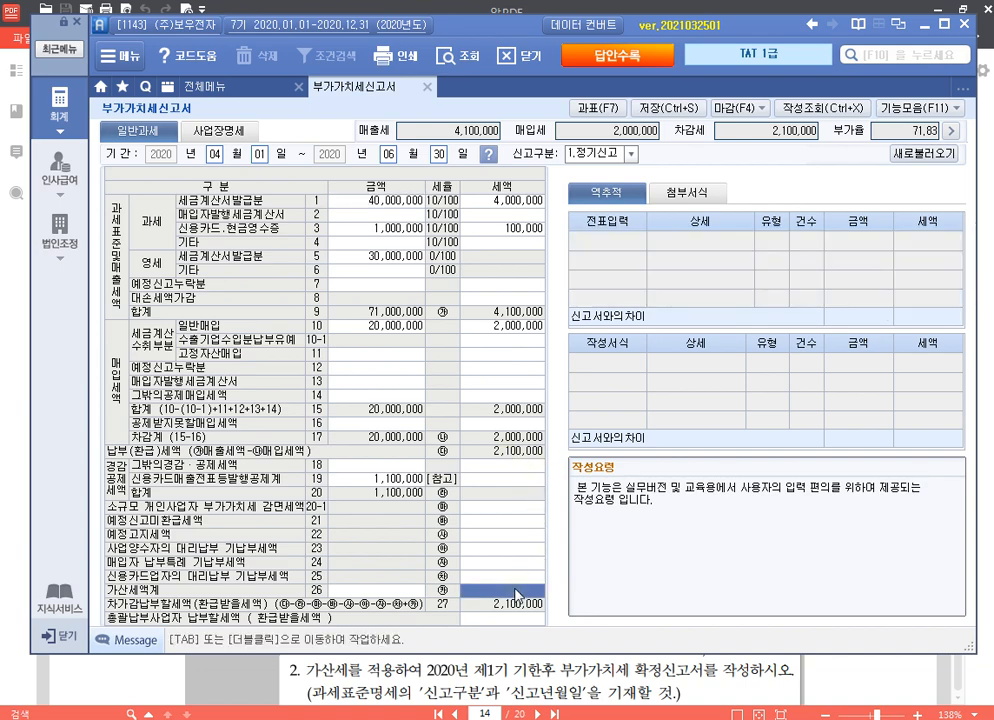
Step: Enter a 2,100,000 무신고(일반) base with a 210,000 penalty in the 가산세 breakdown
double_click(516, 592)
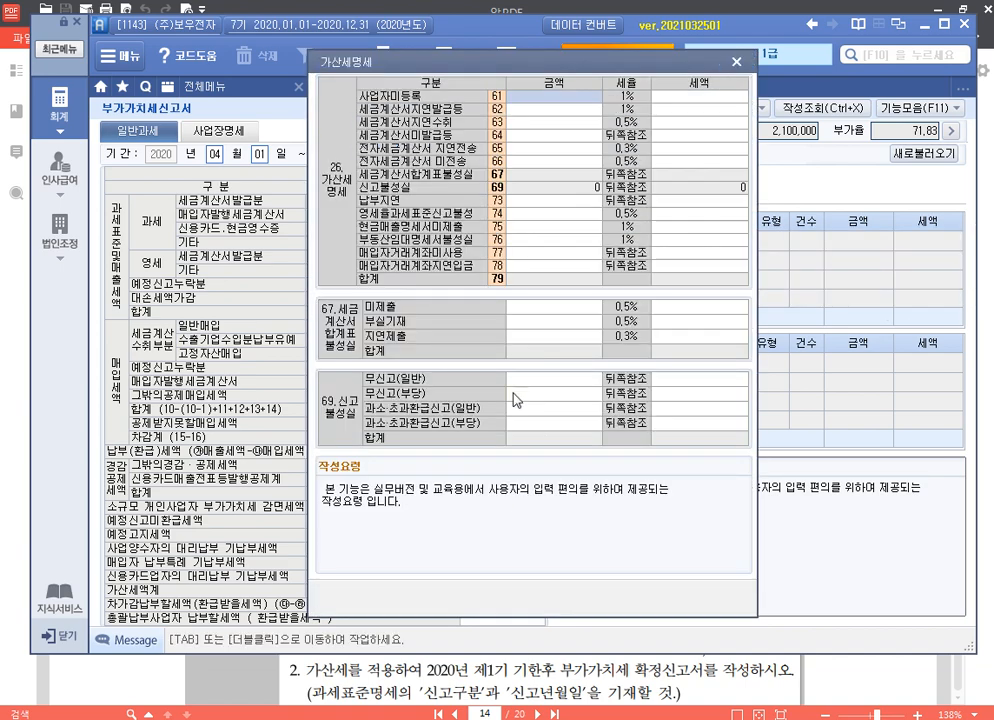
left_click(540, 387)
type("2100000")
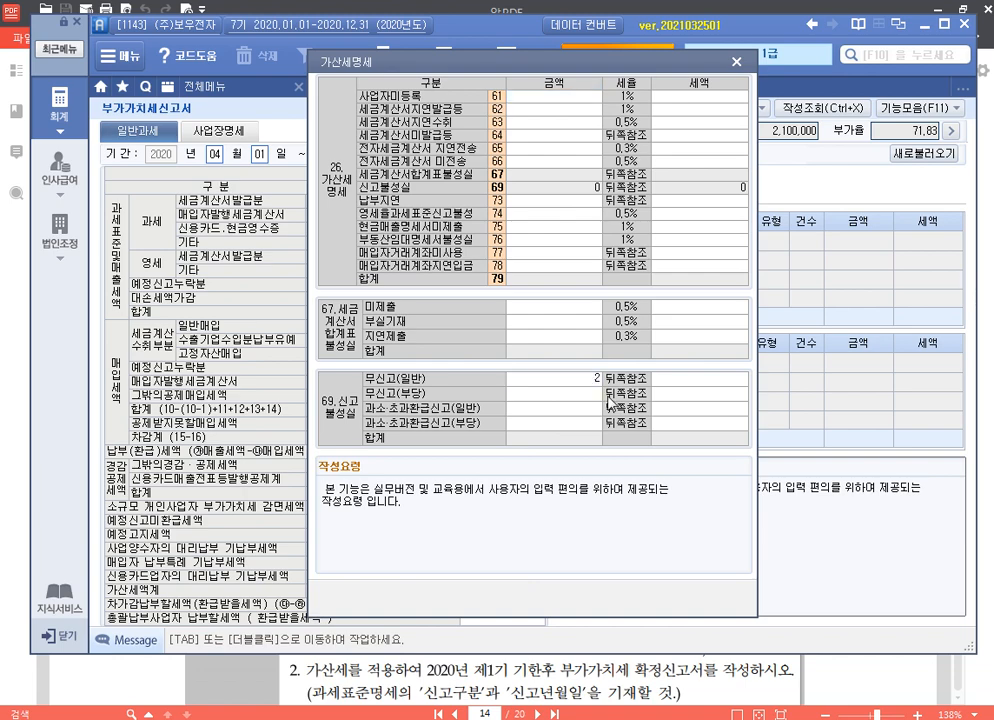
key("Return")
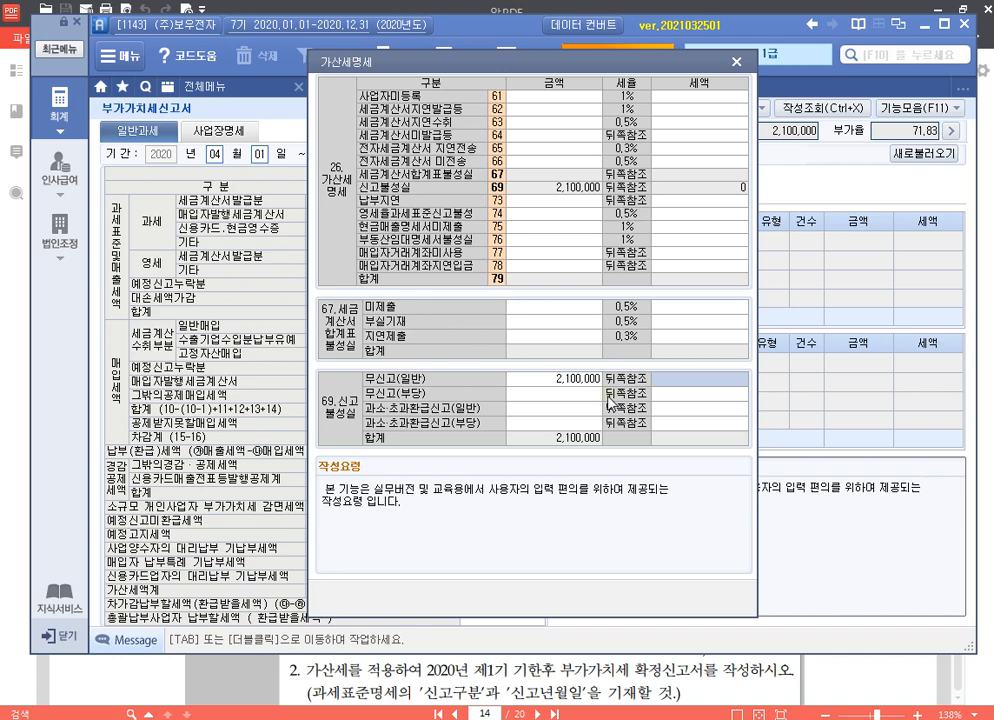
type("210")
key("Return")
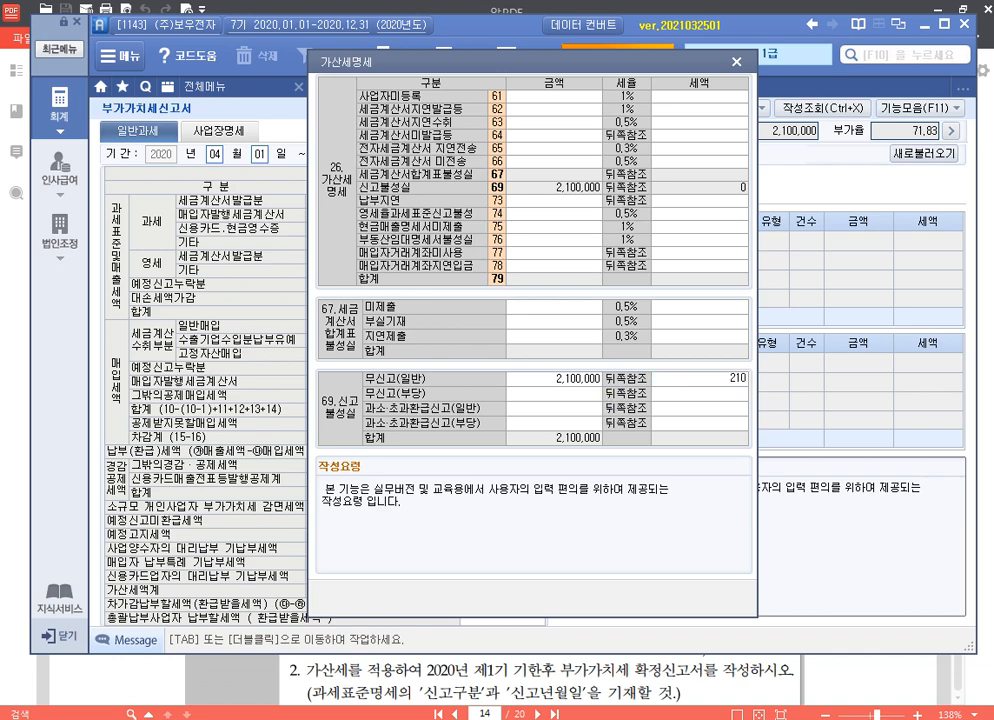
type("0000")
key("Return")
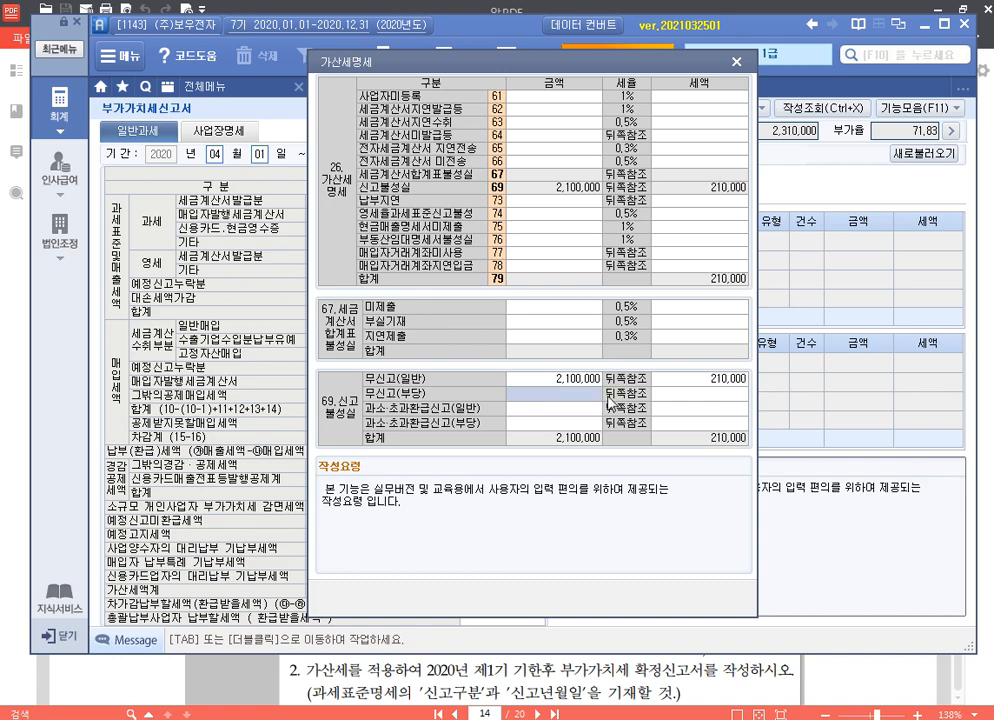
left_click(574, 207)
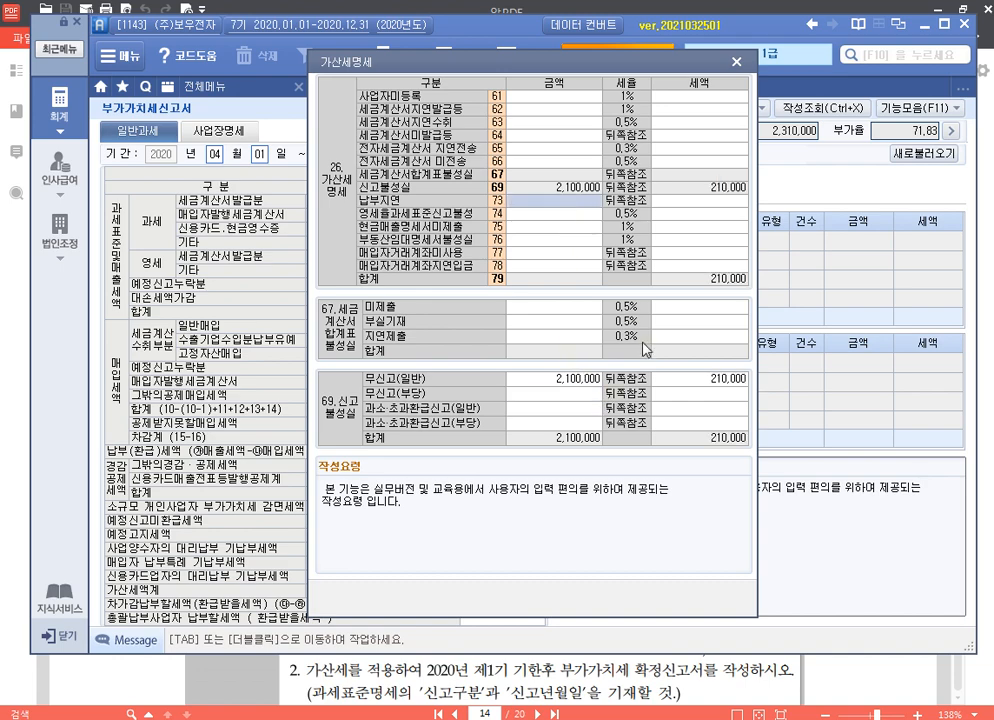
type("2100000")
key("Return")
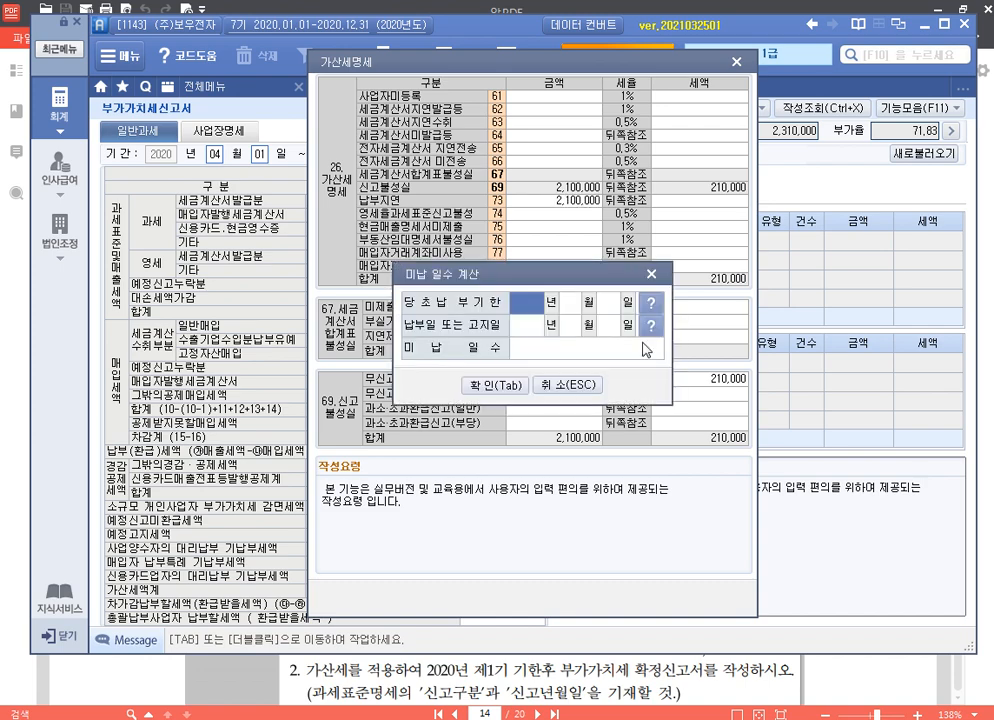
type("2020 년 07 월 25 일 ")
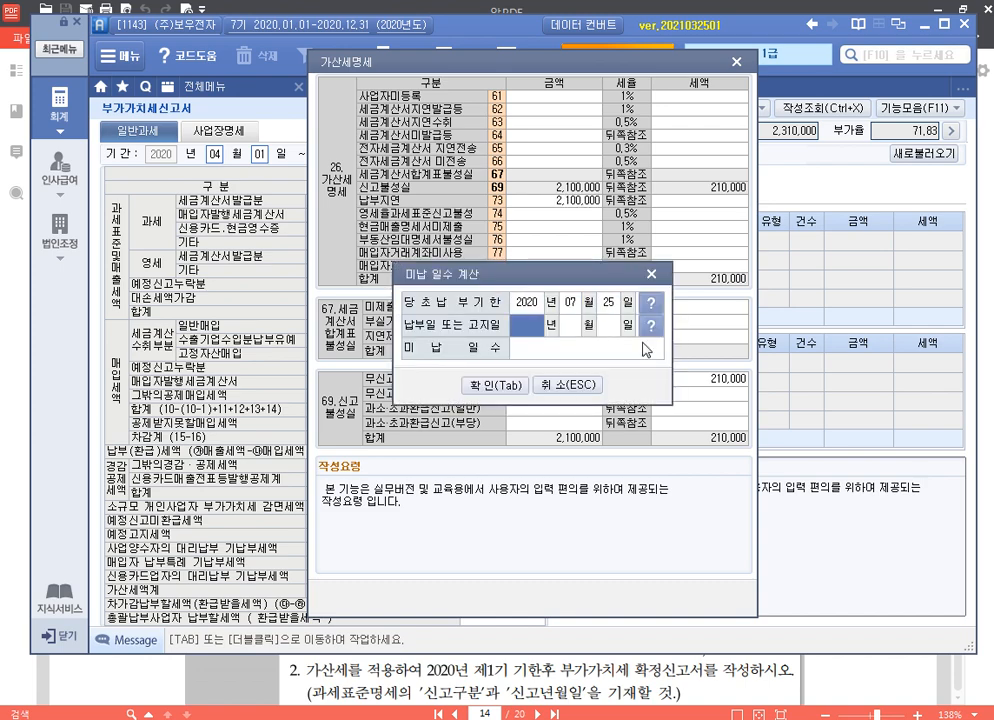
type("2020 년 08 월 04 일")
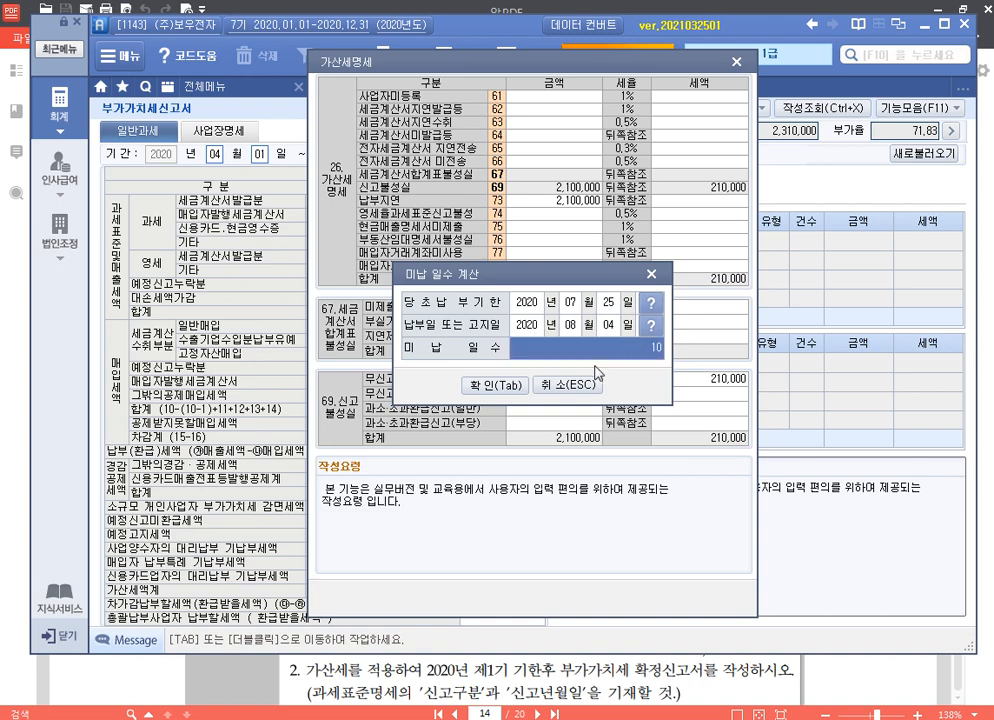
left_click(500, 386)
key("Return")
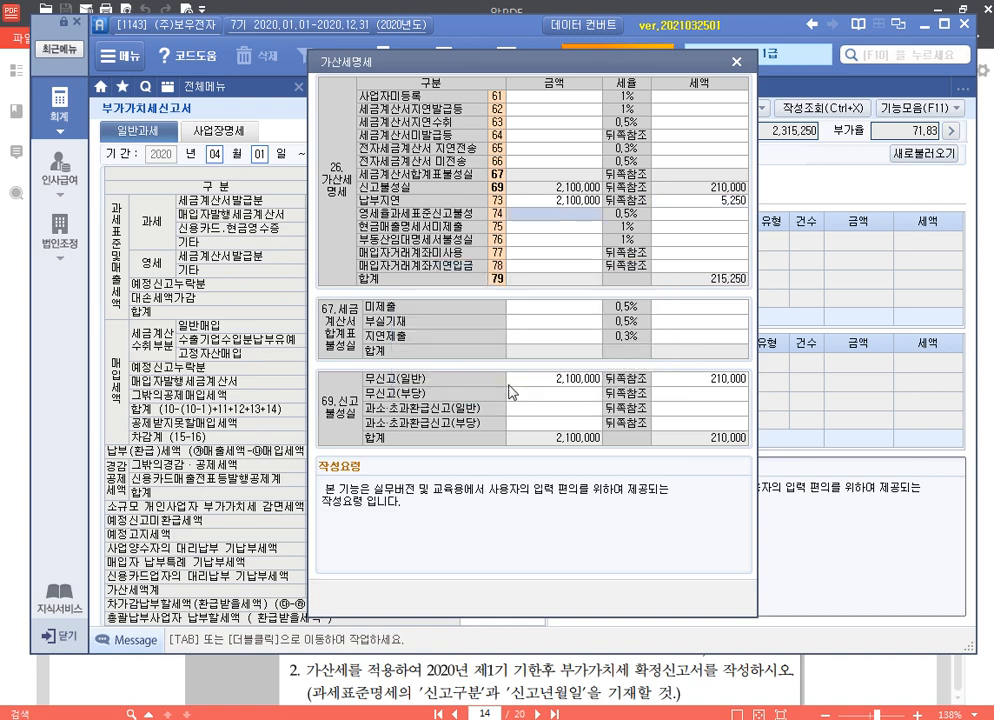
Step: Add a 30,000,000 zero-rate underreporting amount with a 75,000 penalty, then save the return
type("30000000")
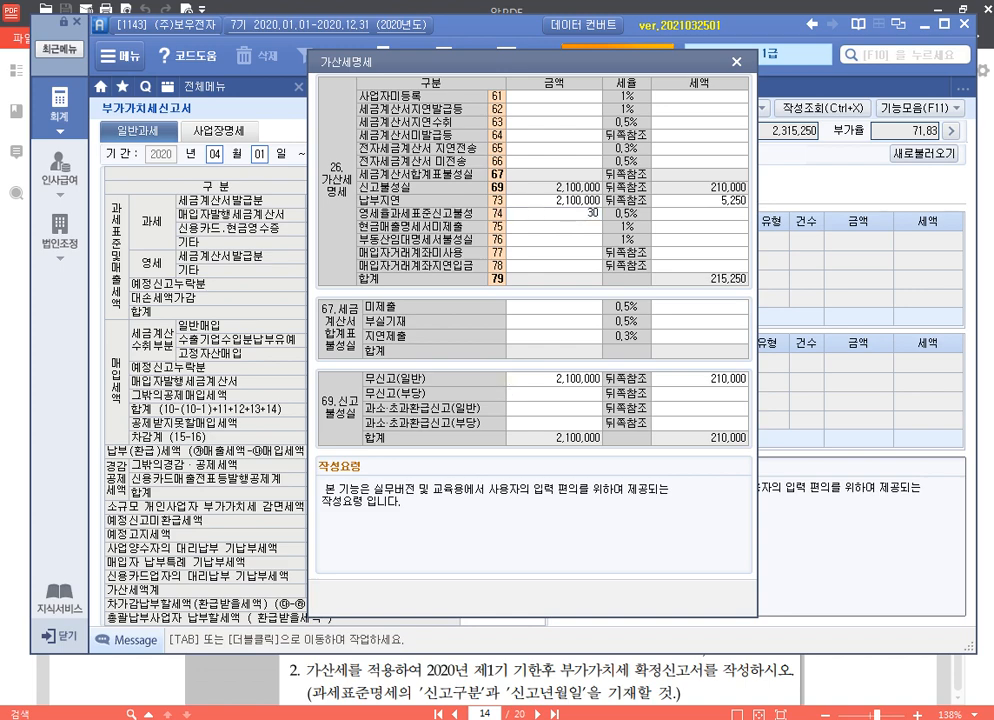
key("Return")
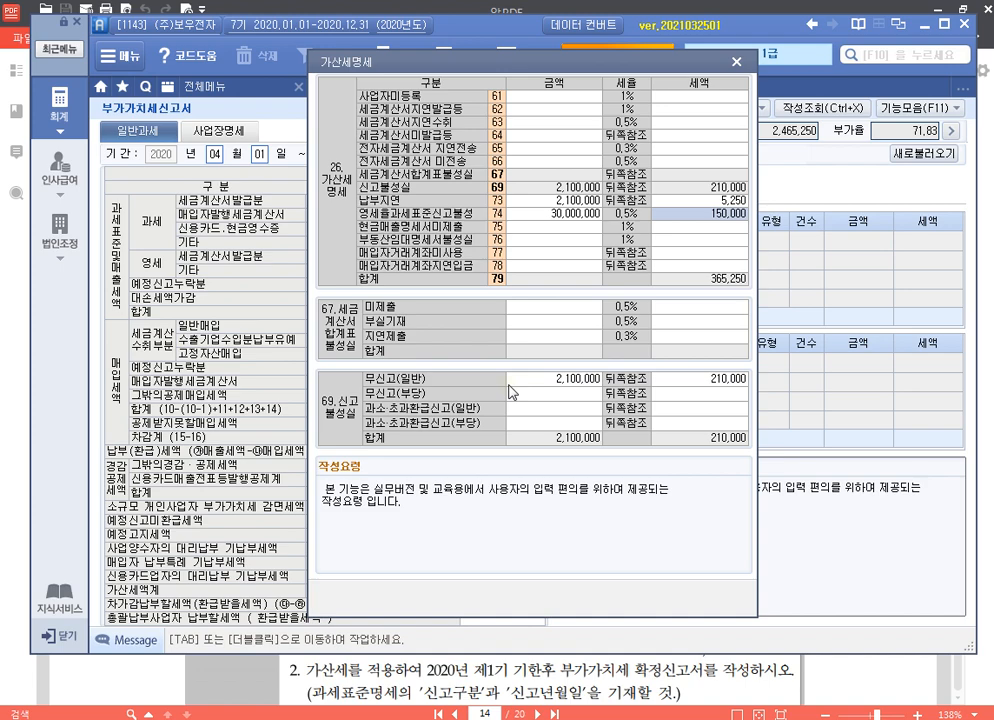
type("75000")
key("Return")
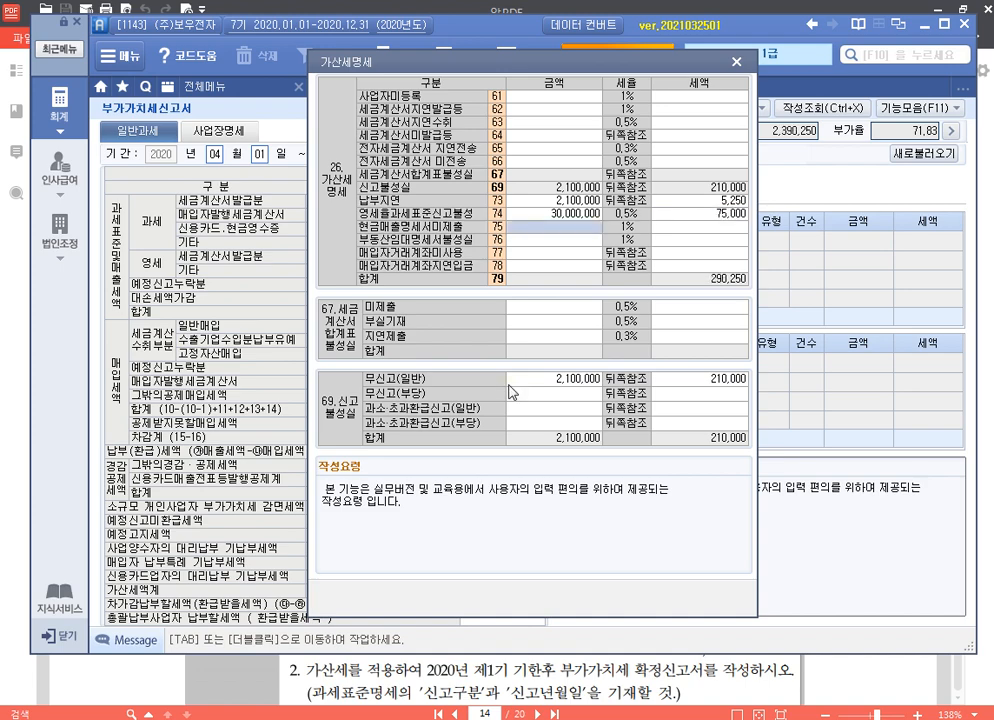
left_click(736, 63)
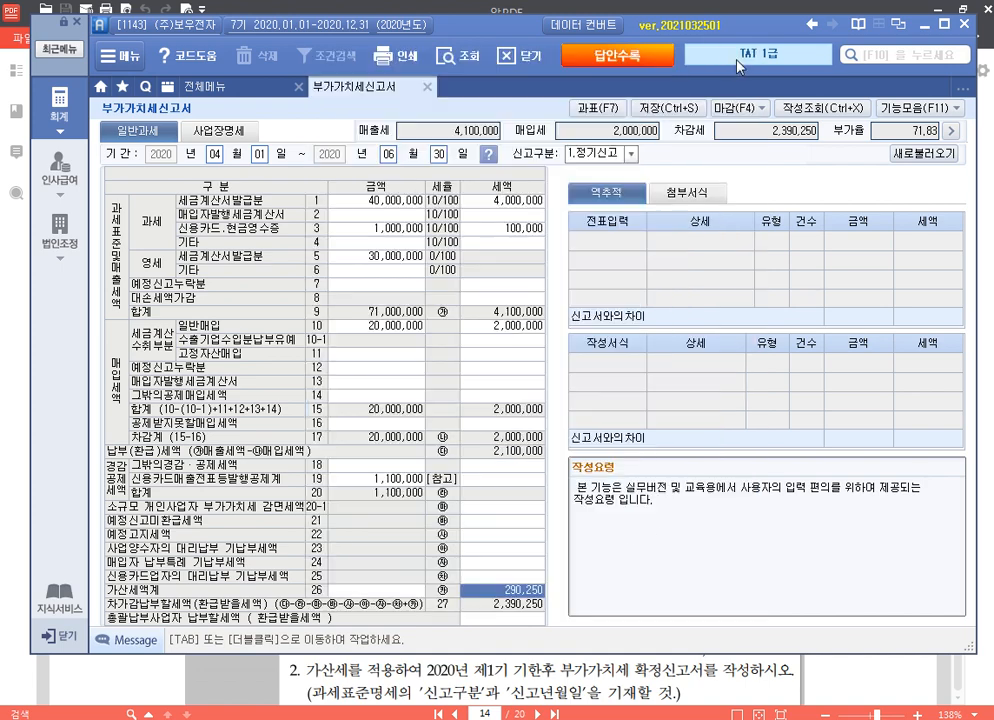
left_click(666, 110)
Step: Set 신고구분 to 4 (기한후과세표준) with filing date 2020-08-04 and save the VAT return
key("Return")
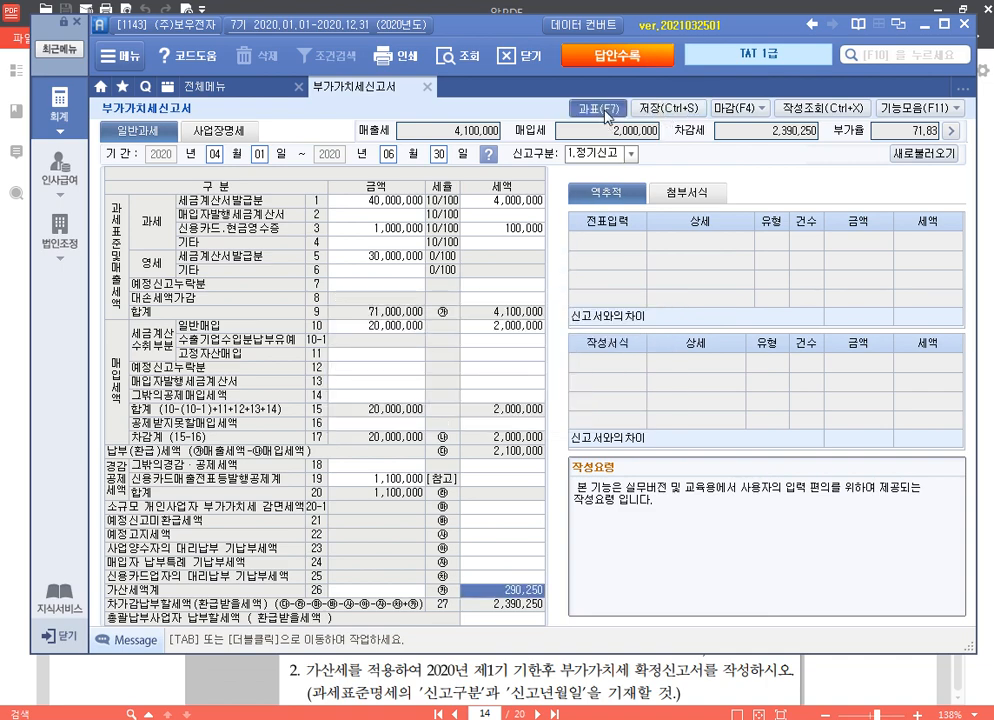
left_click(605, 110)
type("4")
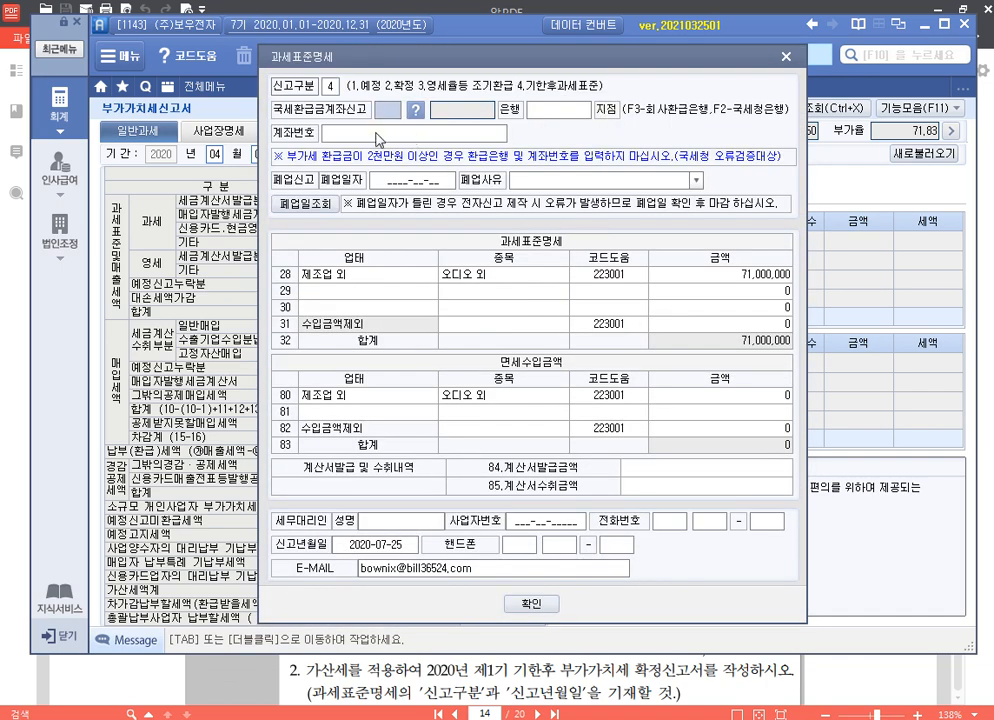
left_click(400, 545)
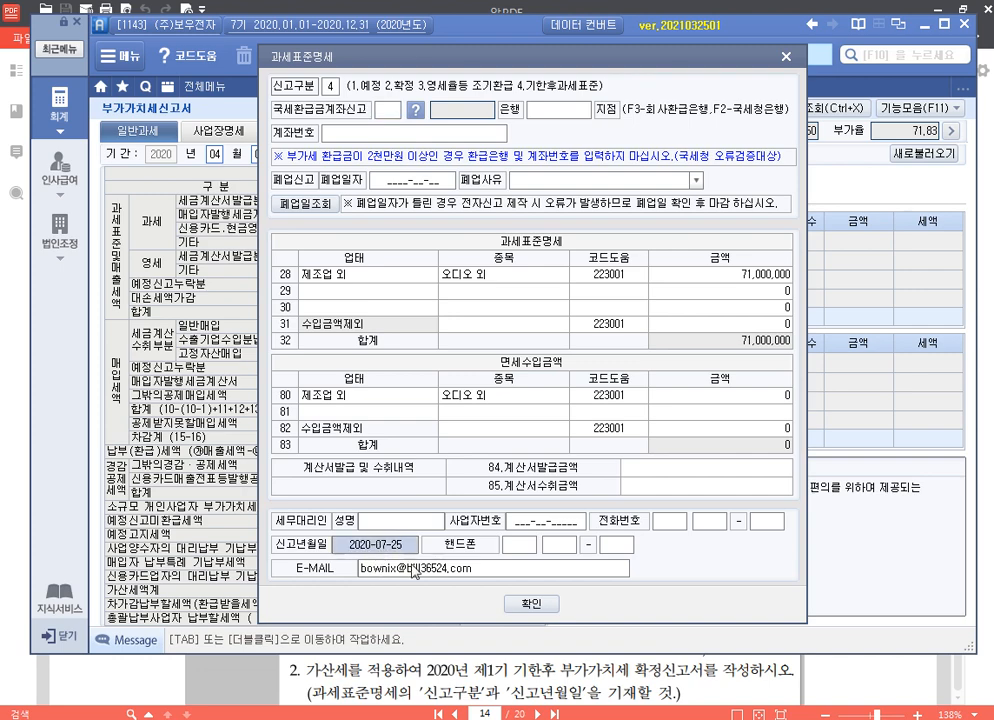
type("20")
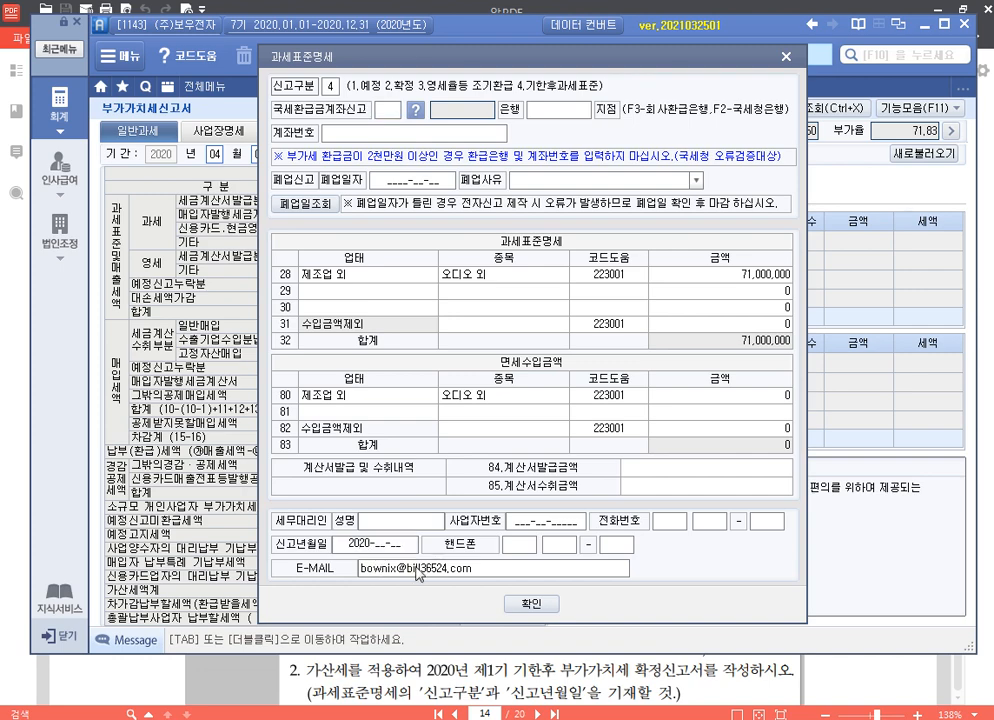
type("20-08-04")
key("Return")
key("Return")
key("Return")
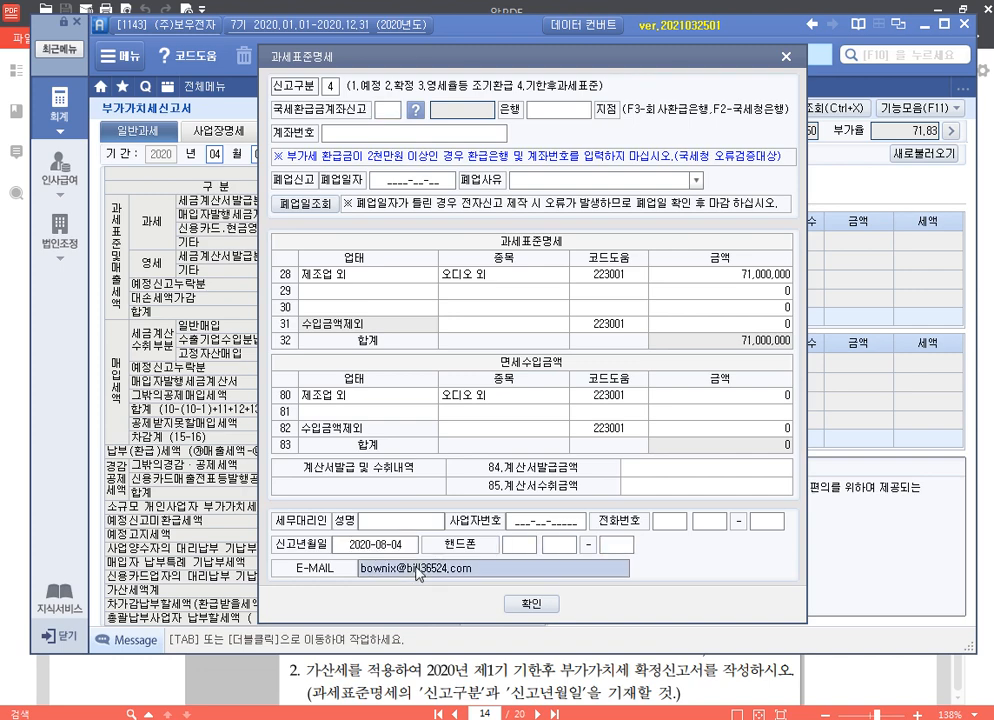
left_click(533, 604)
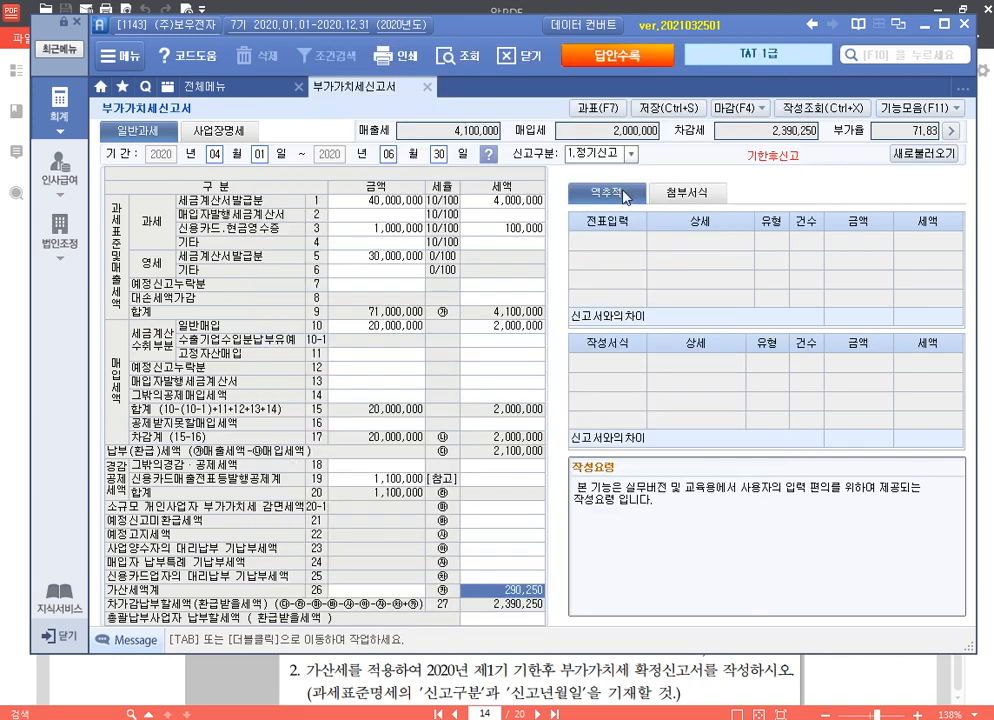
left_click(666, 107)
left_click(498, 408)
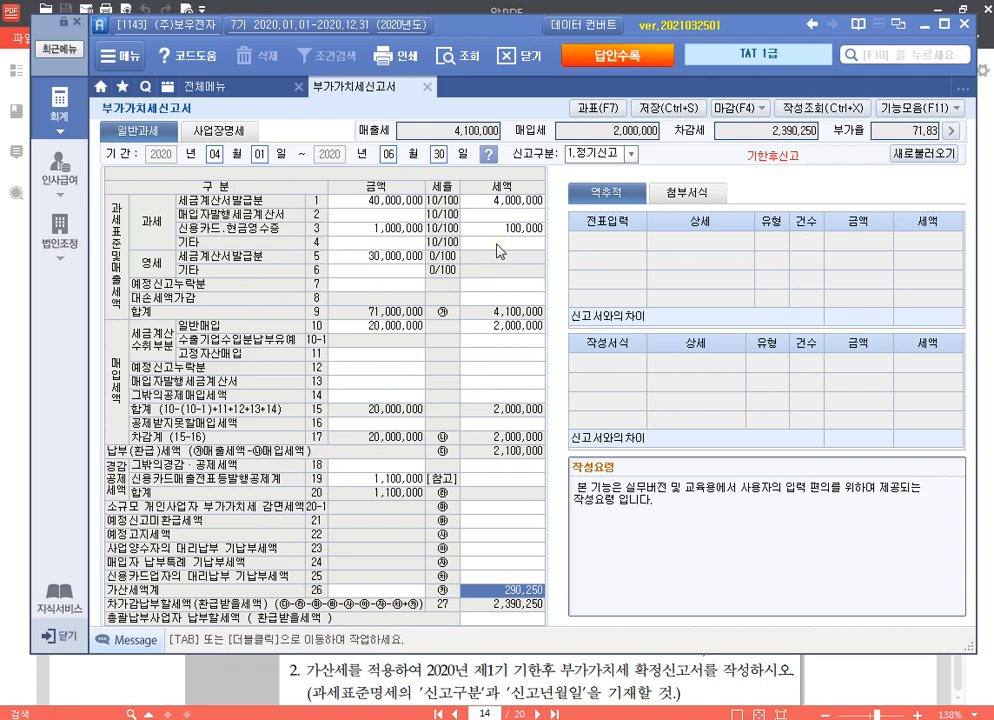
Step: Close the VAT return, read page 15's bad-debt allowance task, and return to the accounting program
left_click(428, 87)
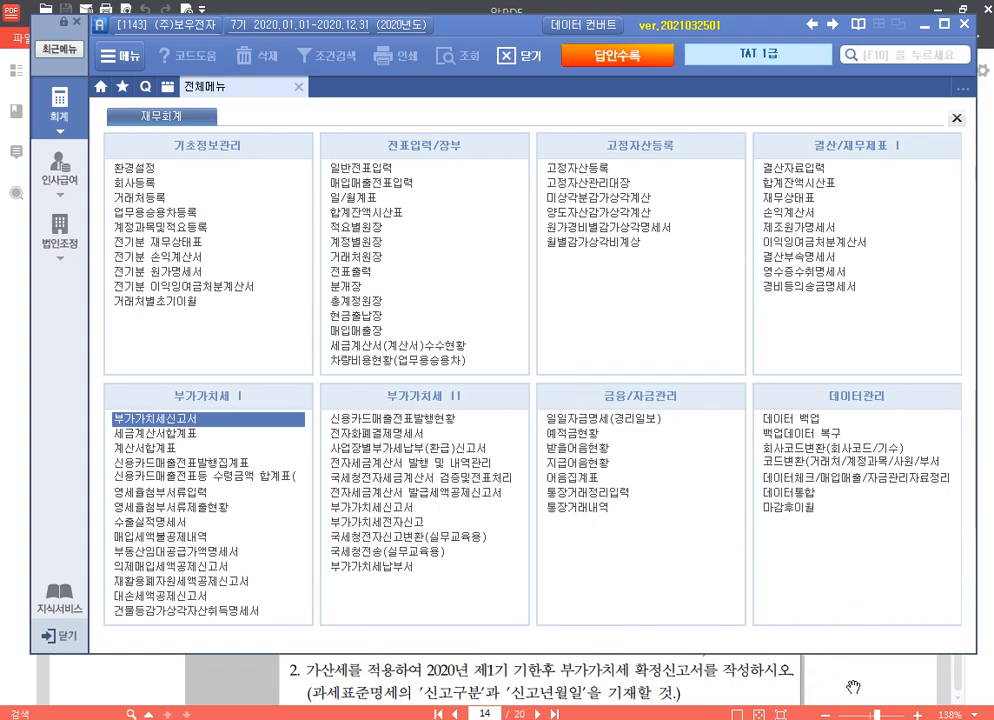
left_click(958, 689)
scroll(606, 473, "down", 8)
scroll(608, 472, "down", 3)
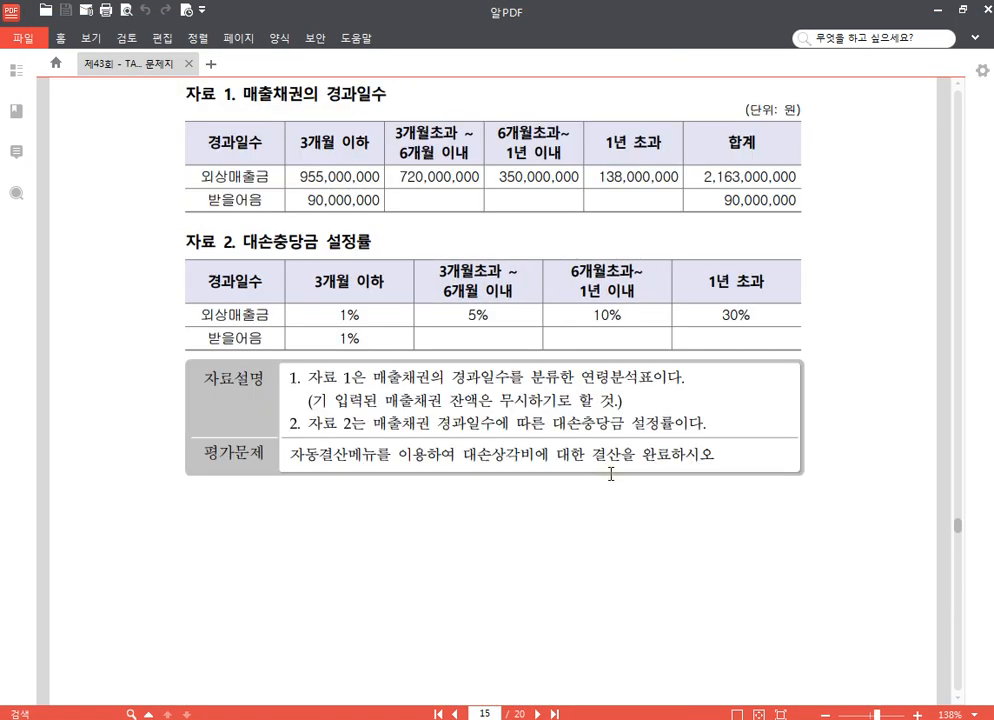
scroll(610, 473, "up", 1)
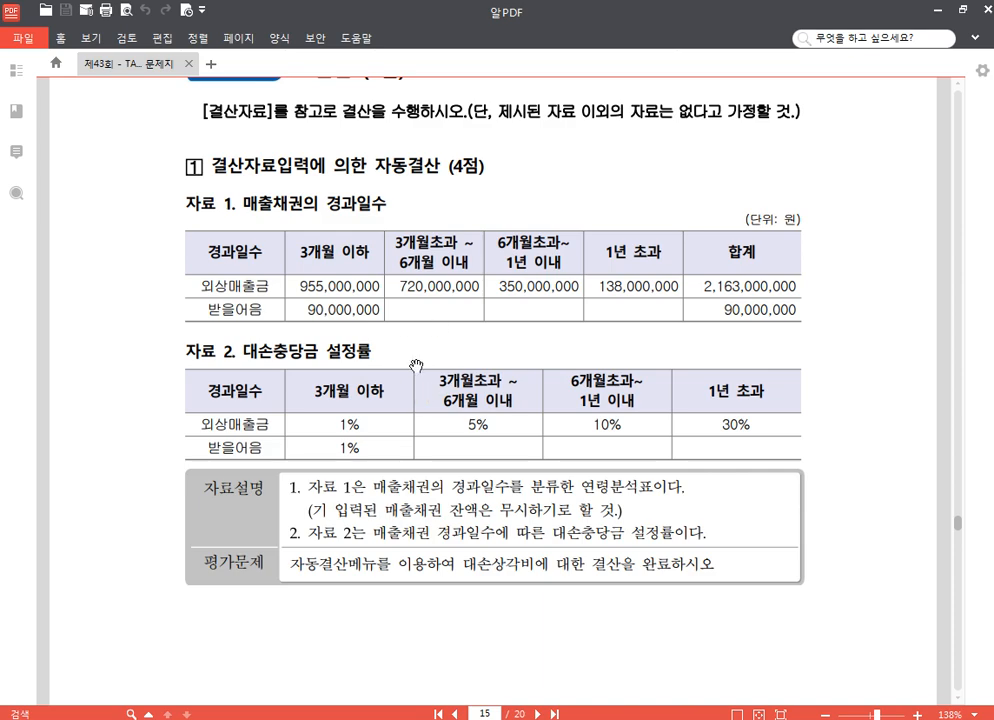
left_click(328, 718)
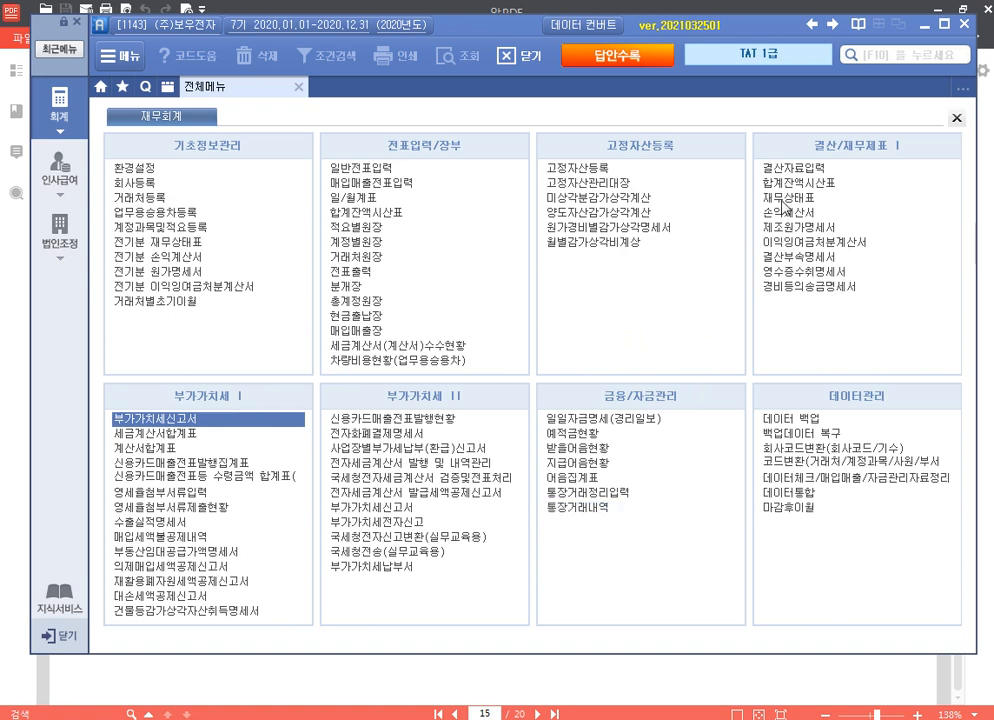
Step: Open the 2020-12-31 trial balance and select the 1,300,000 대손충당금 balance
left_click(811, 184)
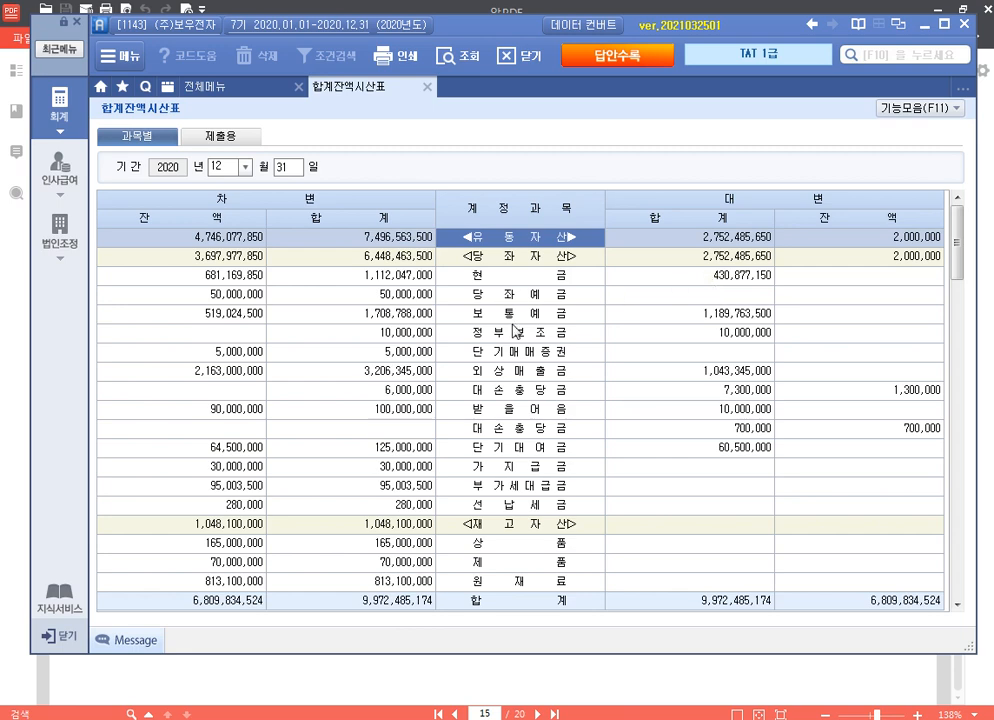
left_click(262, 378)
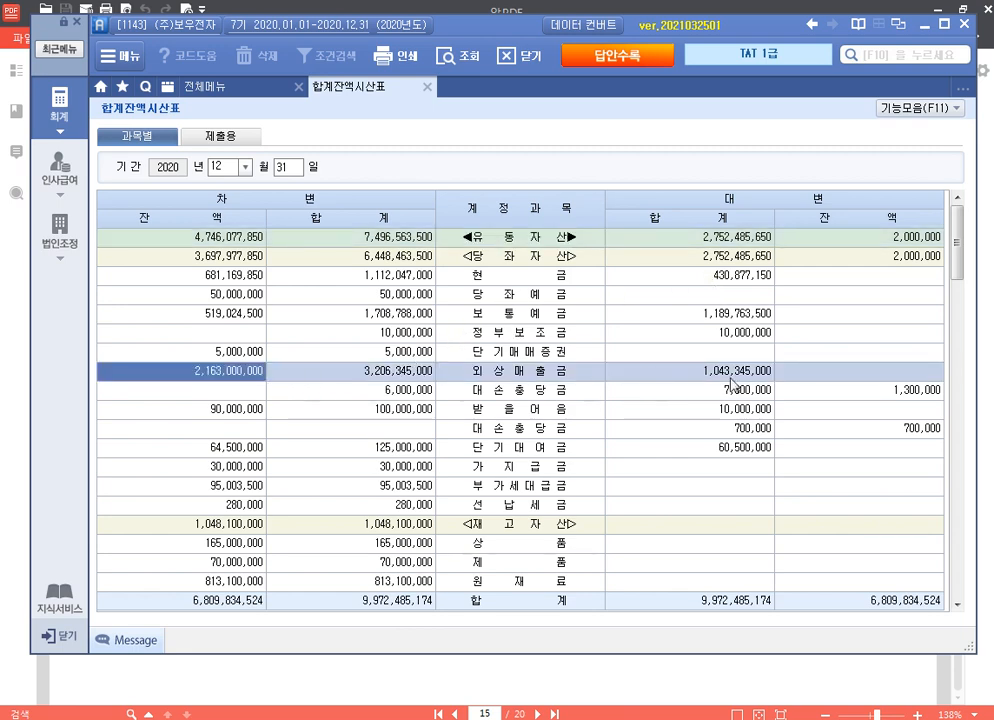
left_click(907, 395)
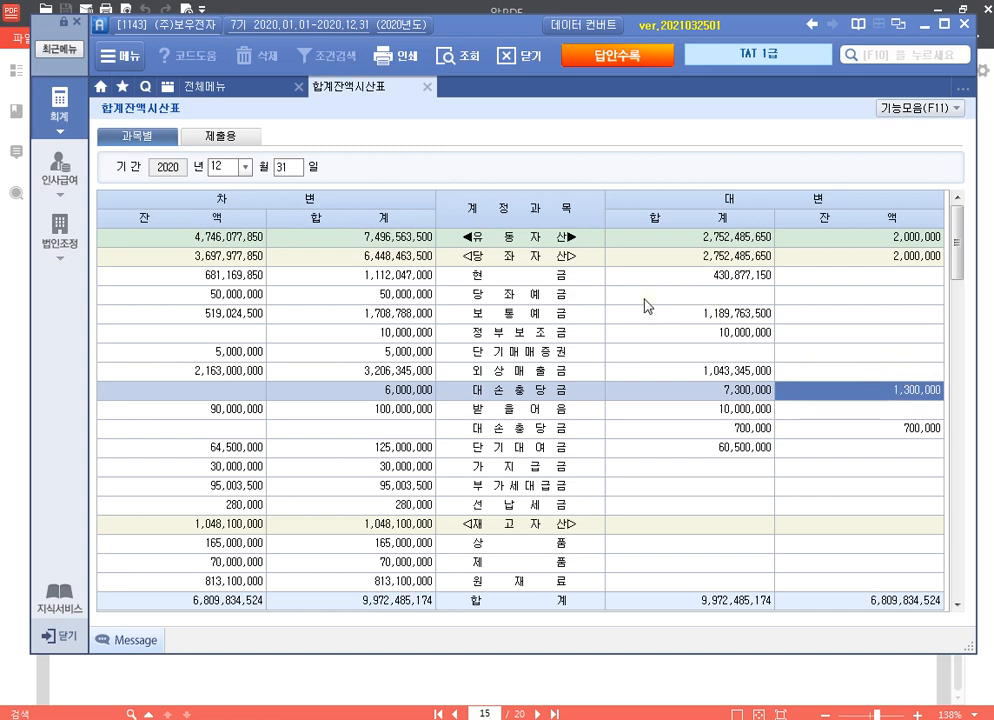
Step: Calculate 121,950,000 minus 1,300,000 with the Ctrl+Q calculator, then check the 700,000 allowance
key("ctrl+q")
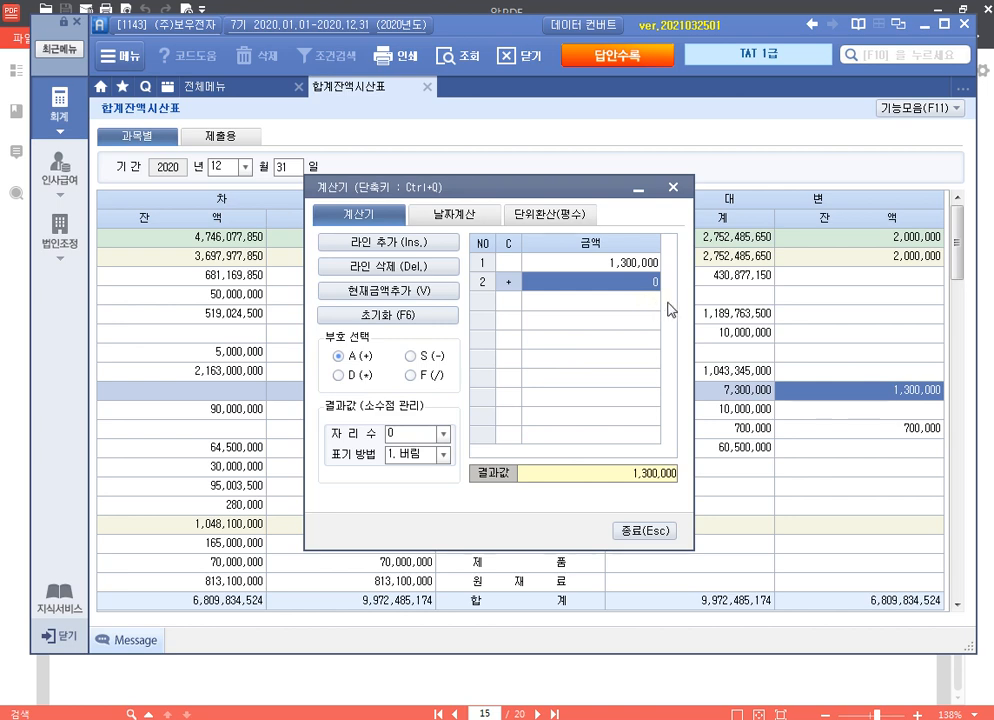
left_click(612, 264)
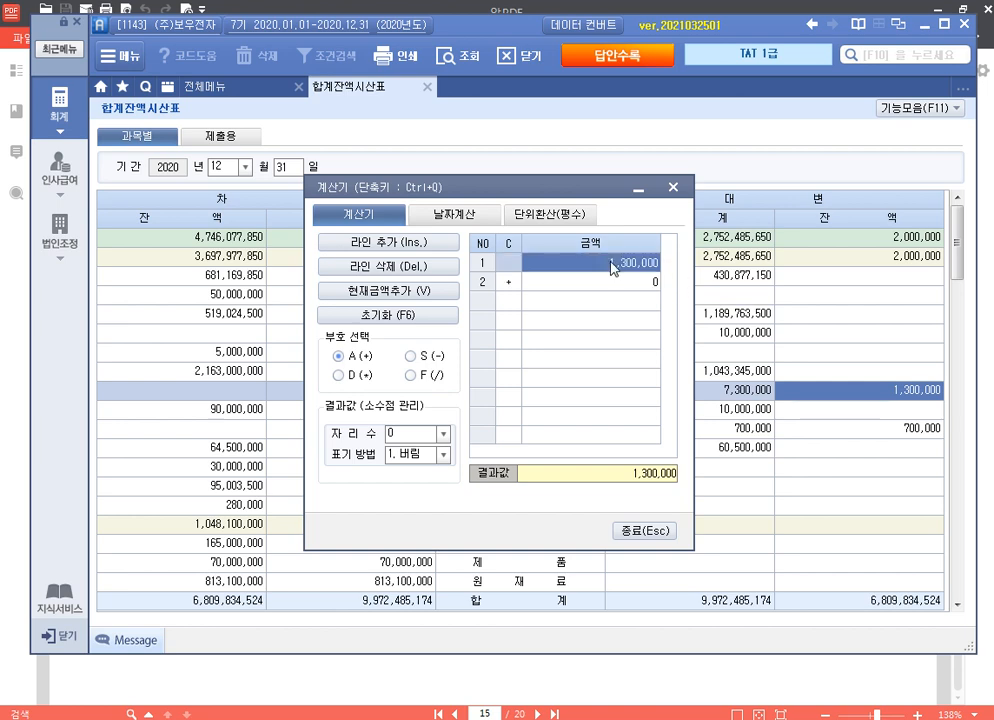
type("12")
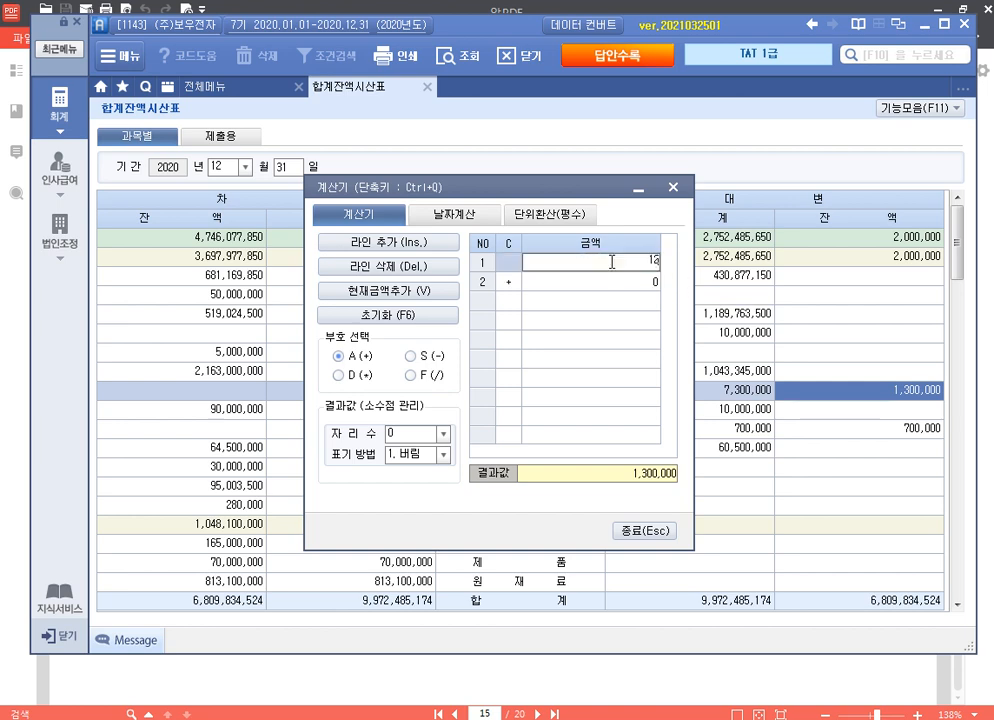
type("15950000")
key("Return")
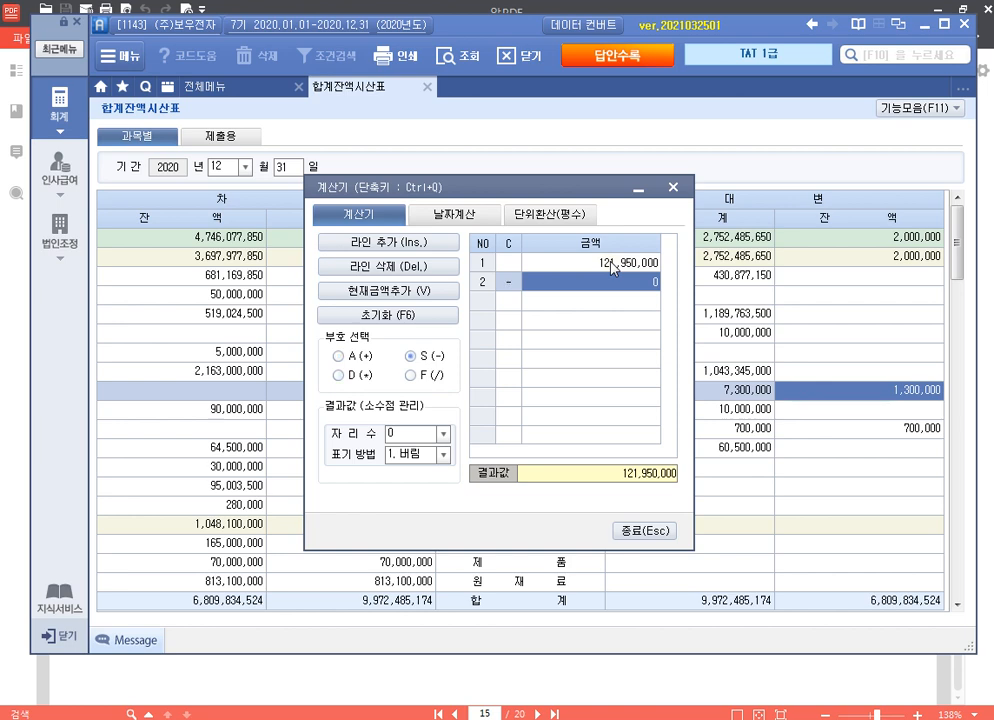
type("1,30")
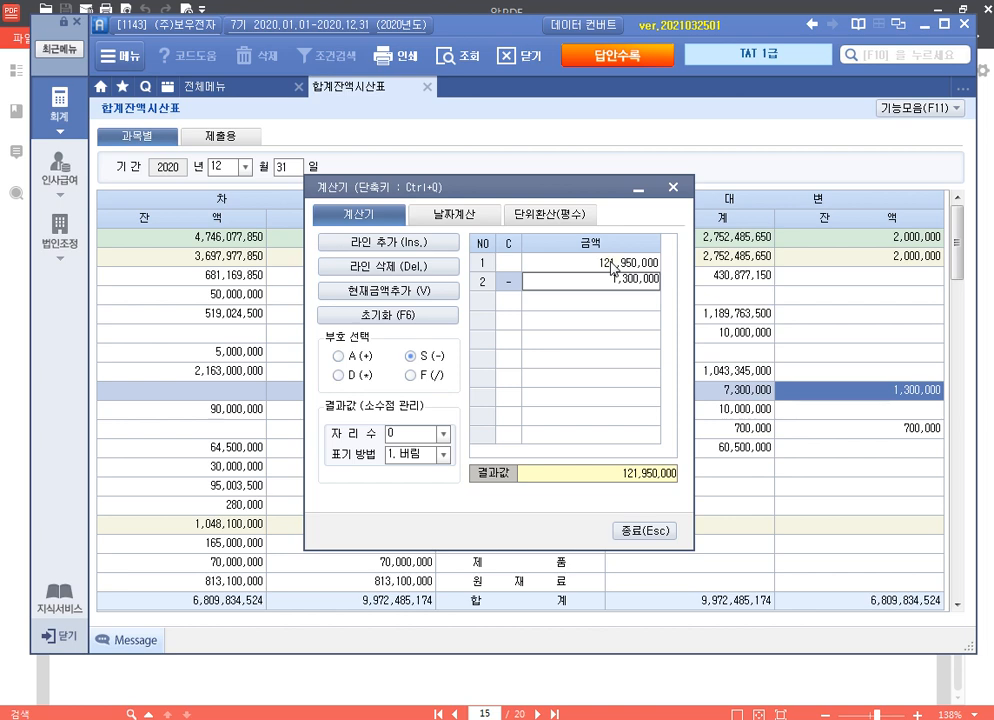
type("0,000")
key("Return")
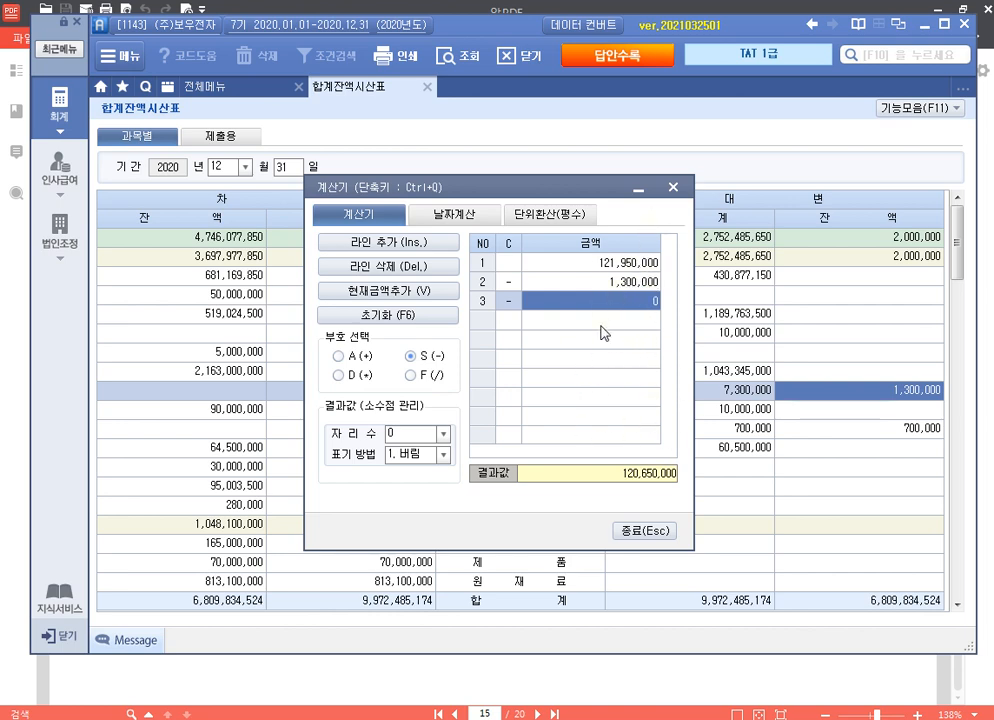
left_click(674, 188)
left_click(910, 430)
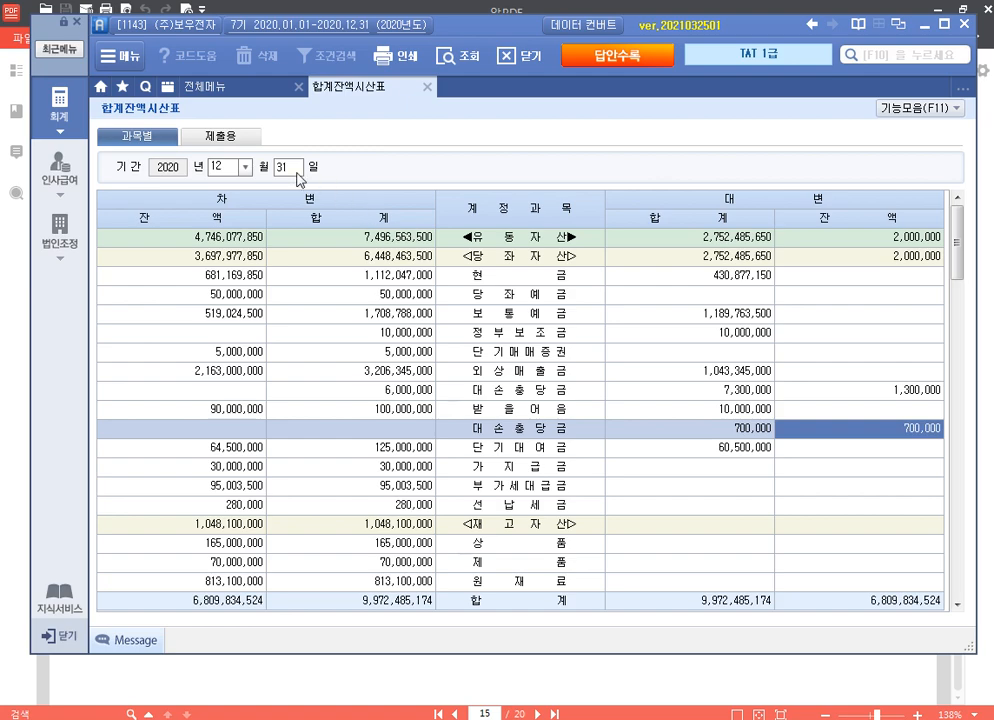
Step: Recheck the PDF question, close the journal and trial balance screens, and open 결산자료입력
key("alt+Tab")
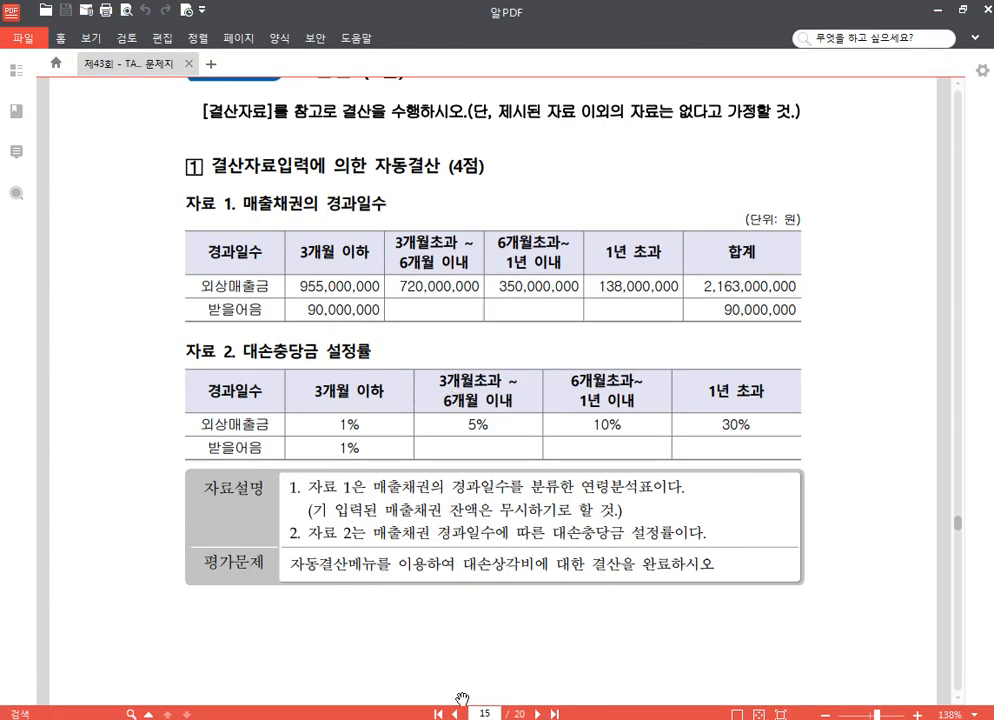
key("alt+Tab")
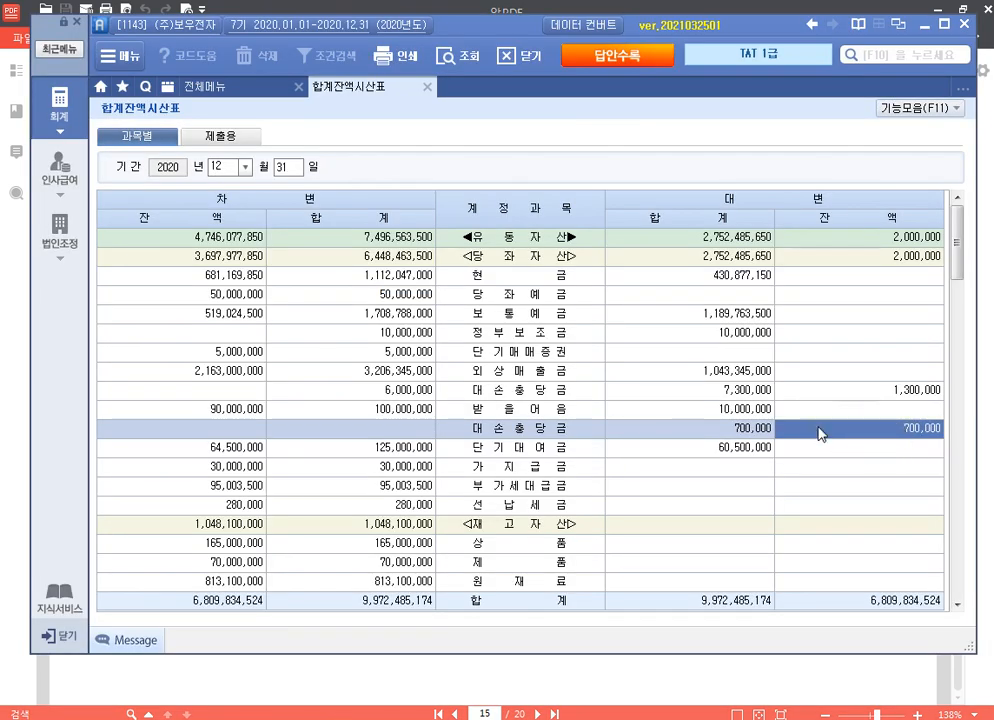
left_click(258, 86)
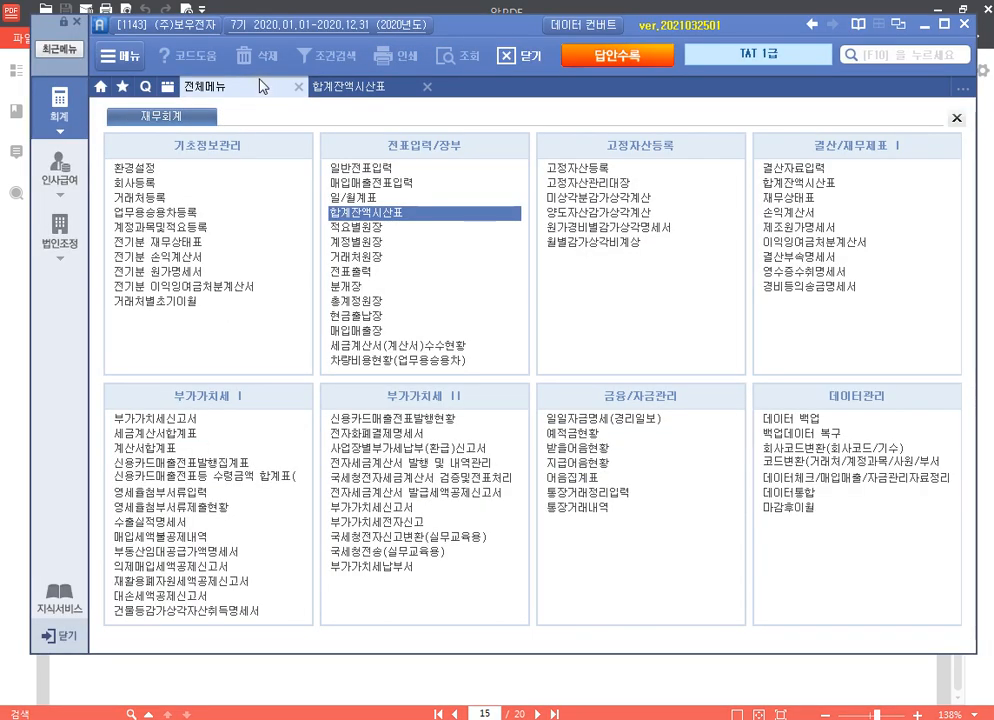
left_click(386, 164)
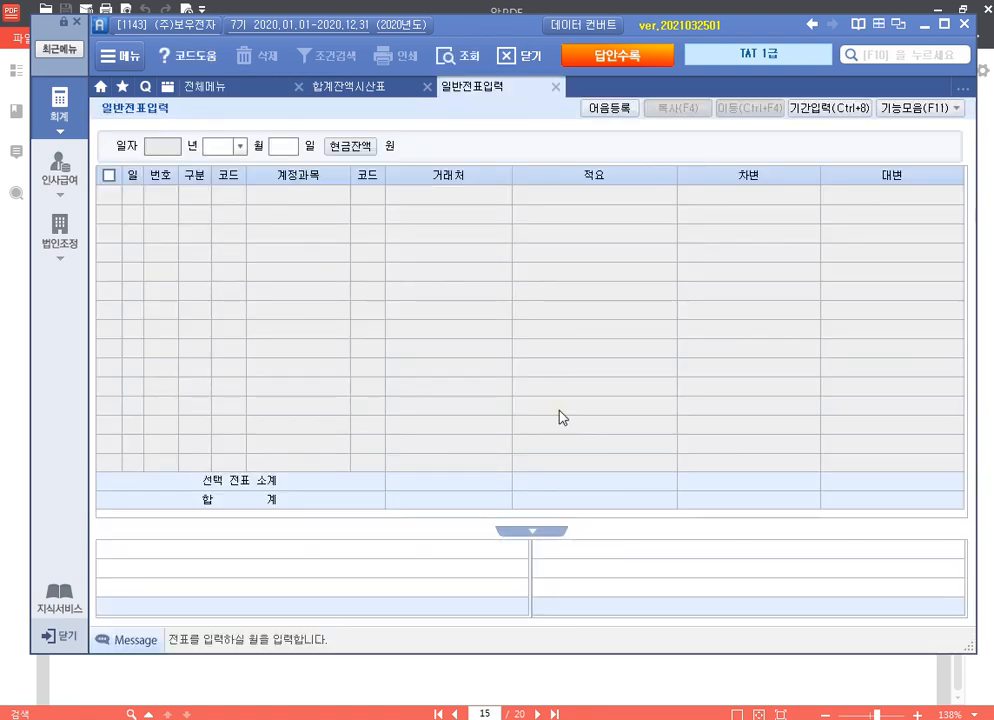
left_click(515, 662)
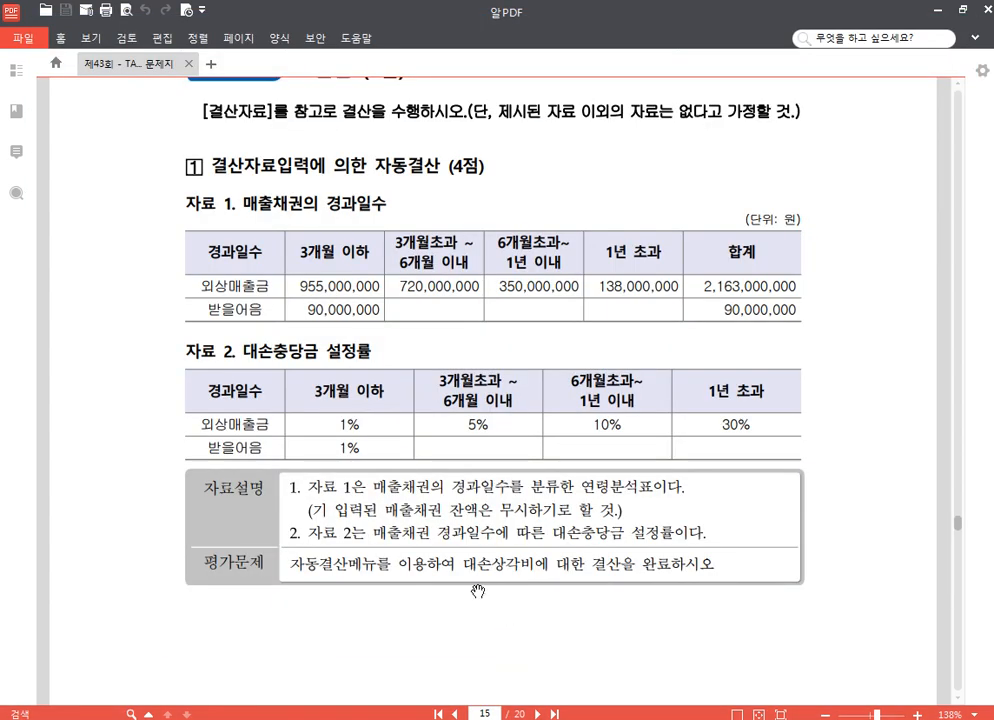
scroll(478, 591, "down", 2)
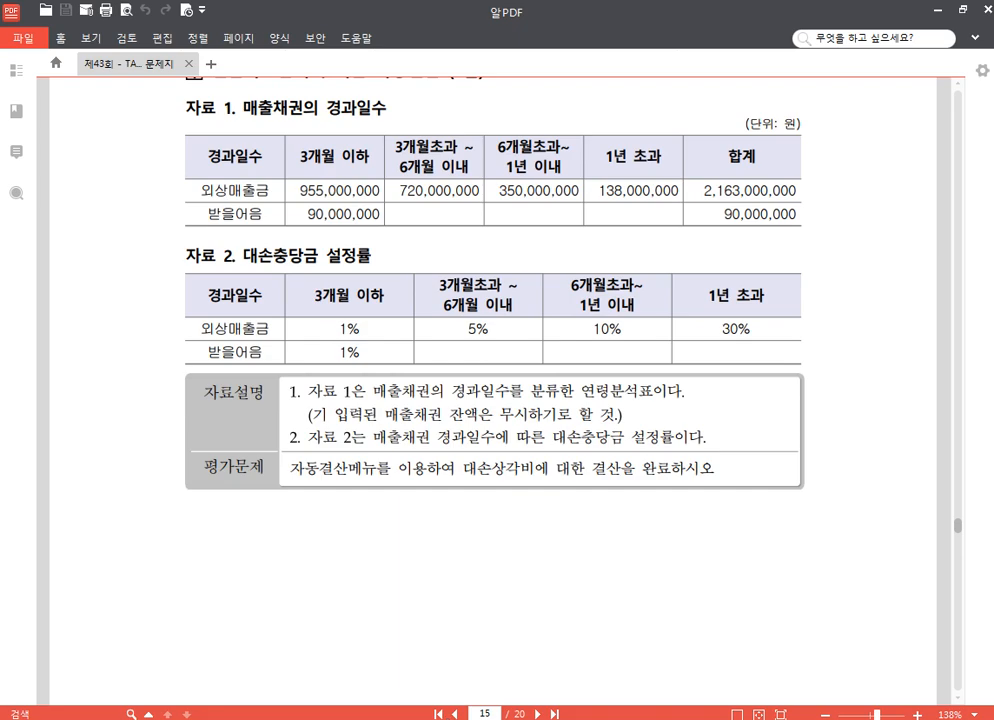
key("alt+Tab")
left_click(553, 91)
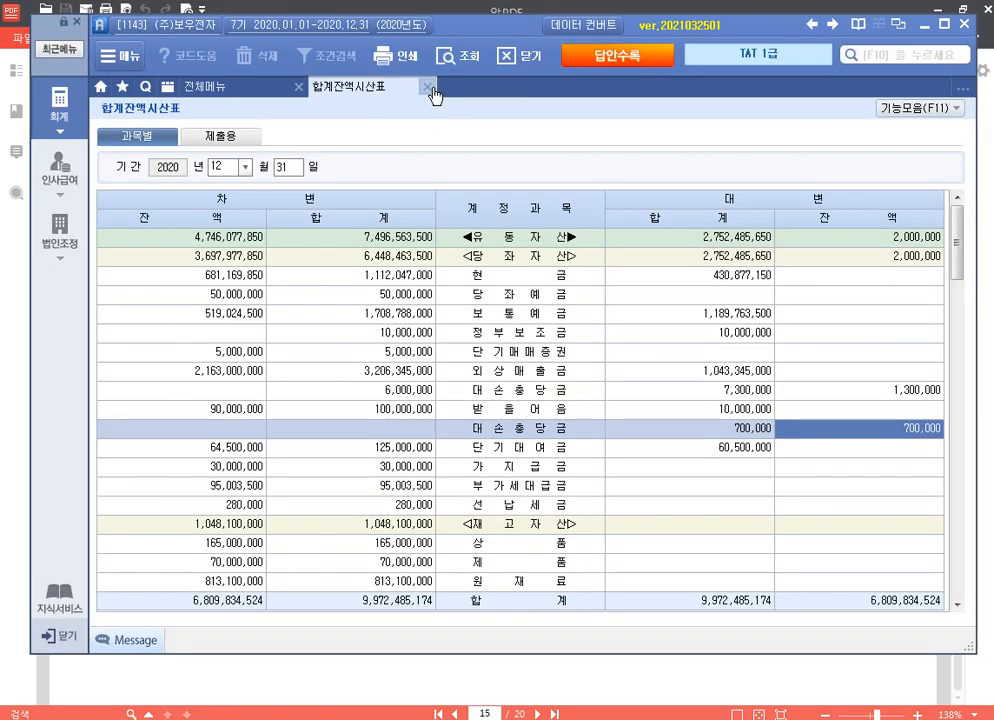
left_click(430, 89)
left_click(790, 166)
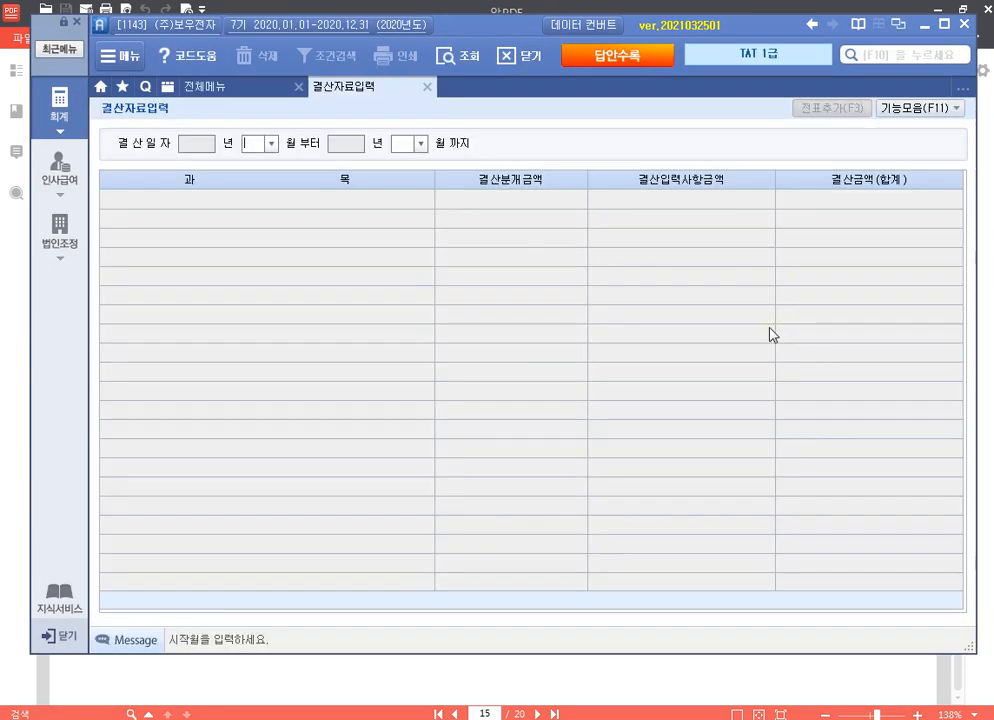
Step: Set the period 1–12 and enter 대손상각 of 120,650,000 for 외상매출금 and 200,000 for 받을어음
type("1")
key("Return")
type("12")
key("Return")
scroll(730, 345, "down", 8)
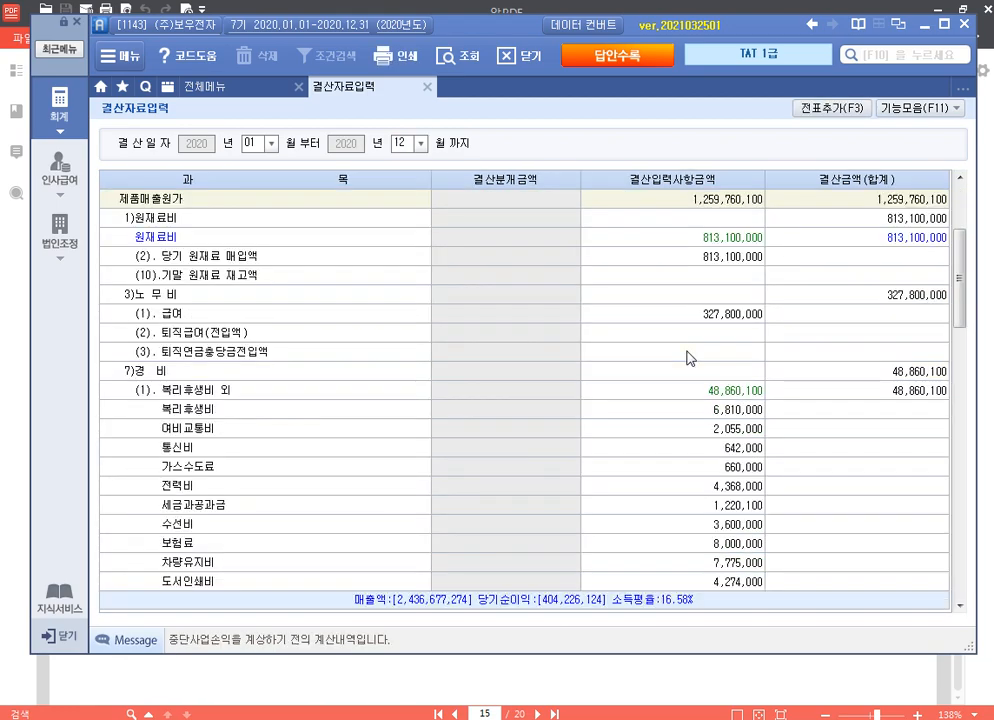
scroll(688, 358, "down", 6)
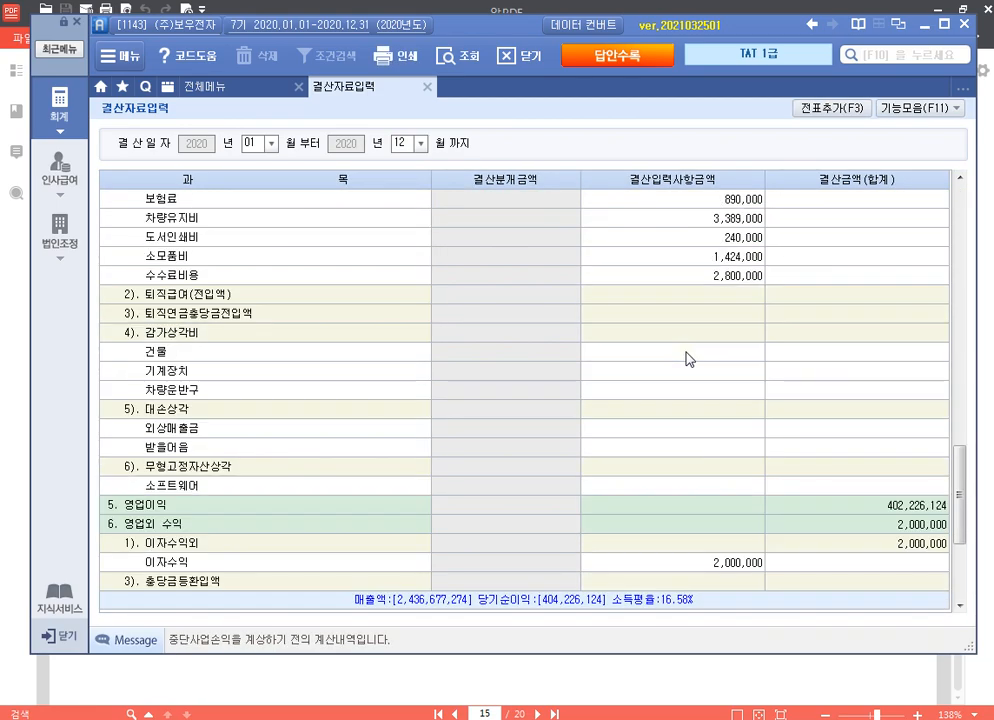
left_click(697, 410)
scroll(697, 420, "down", 3)
left_click(706, 266)
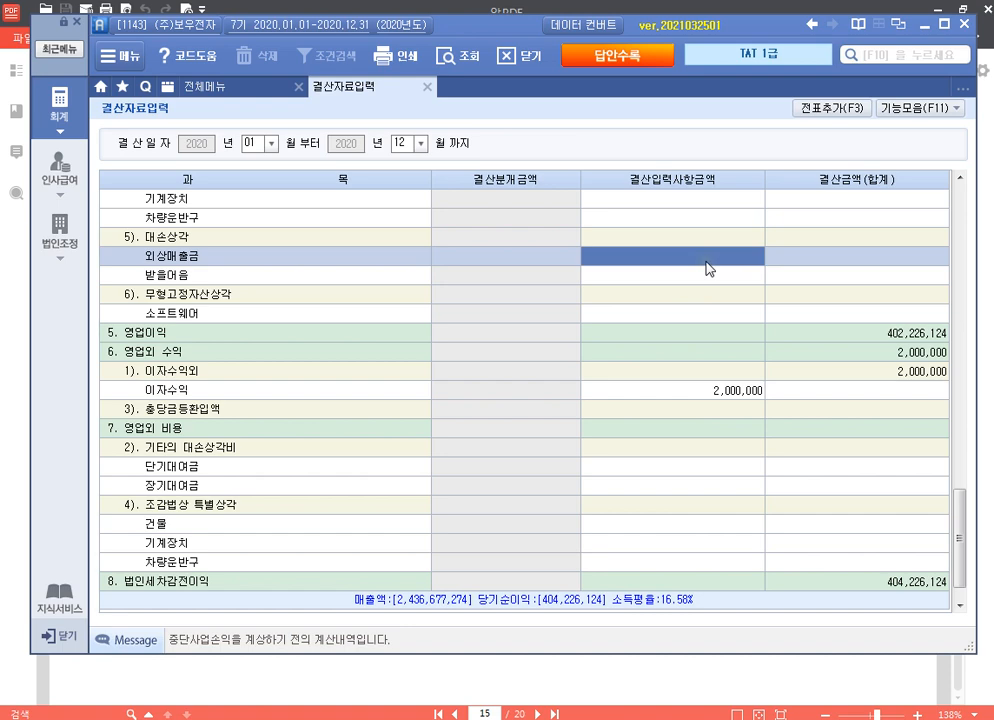
left_click(706, 264)
type("120,6")
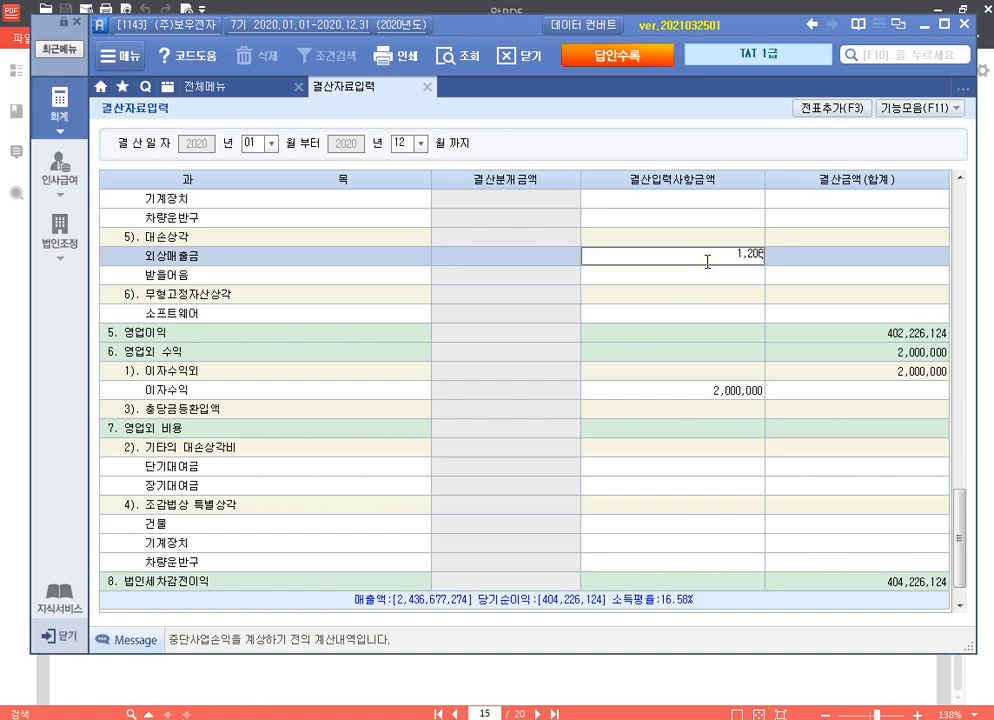
type("50,000")
key("Return")
type("20")
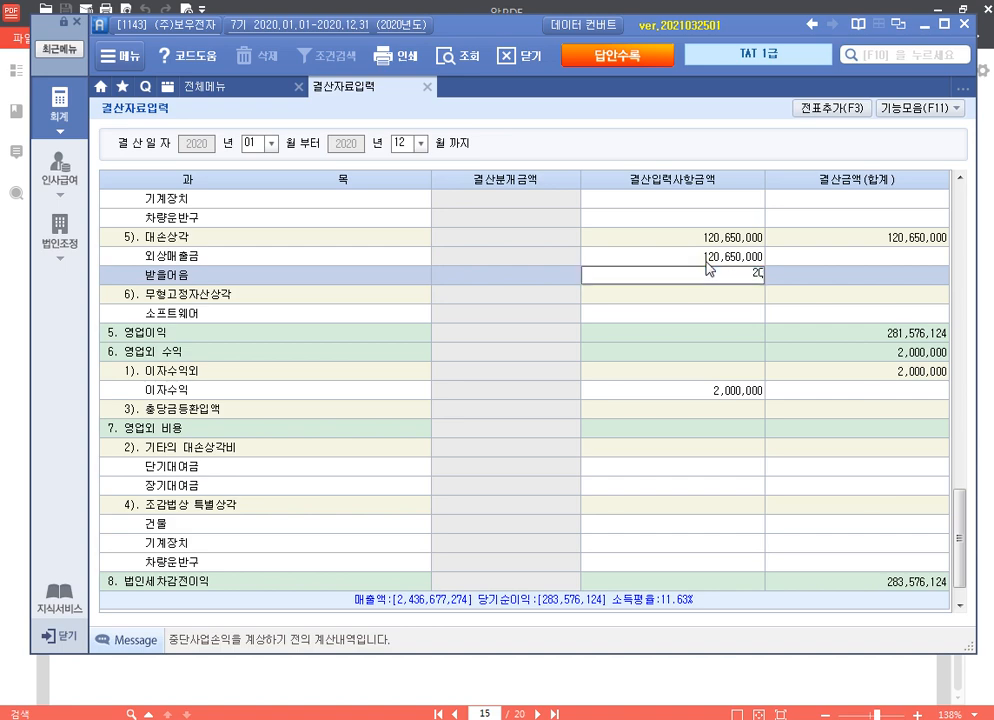
key("Return")
Step: Post the settlement entries to the journal with 전표추가, then close the settlement screen
left_click(708, 261)
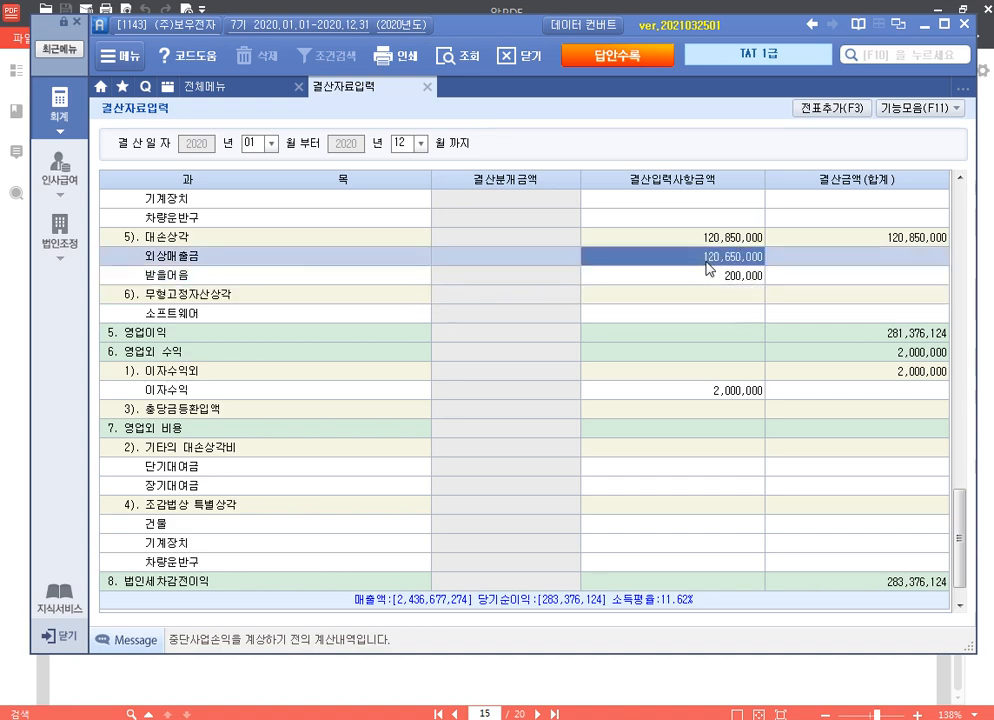
left_click(710, 269)
left_click(831, 107)
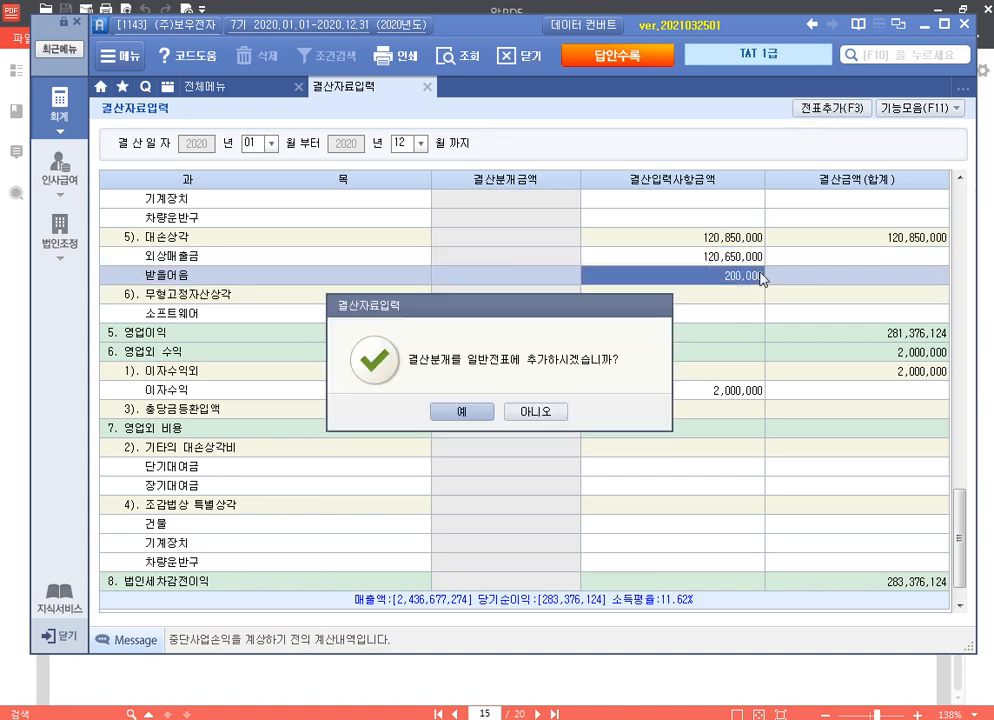
left_click(416, 408)
left_click(498, 412)
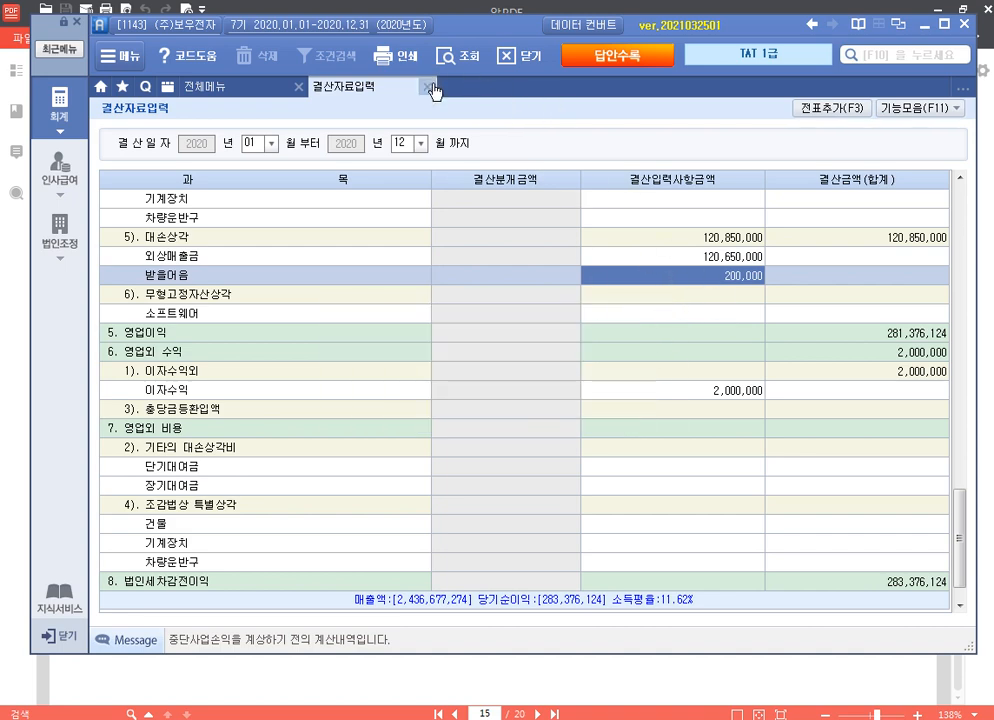
left_click(734, 257)
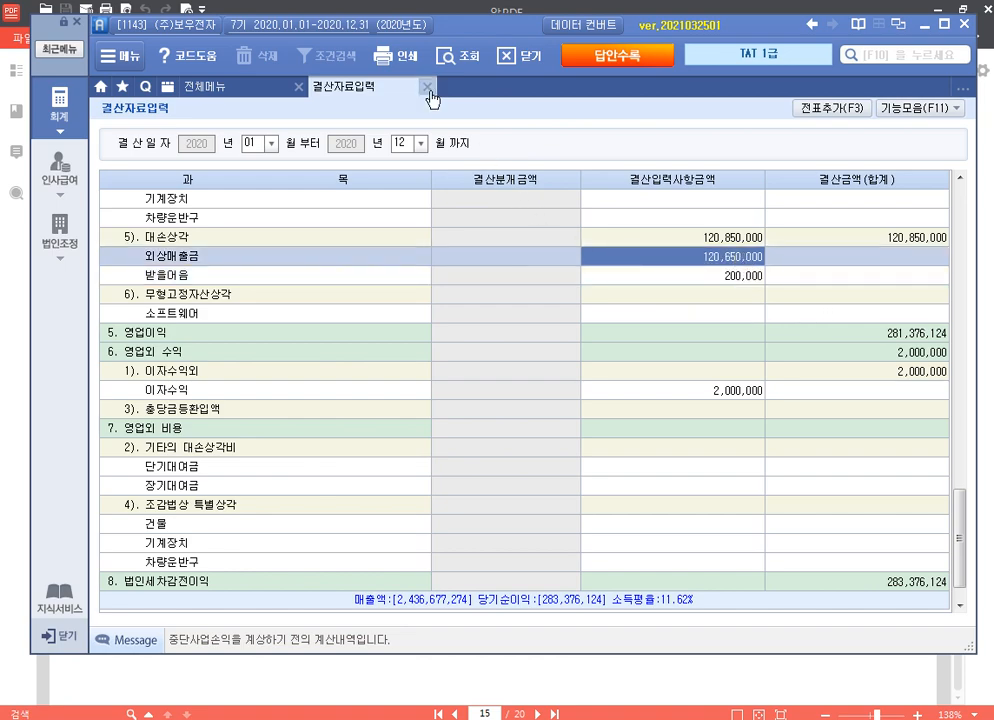
left_click(428, 89)
left_click(730, 672)
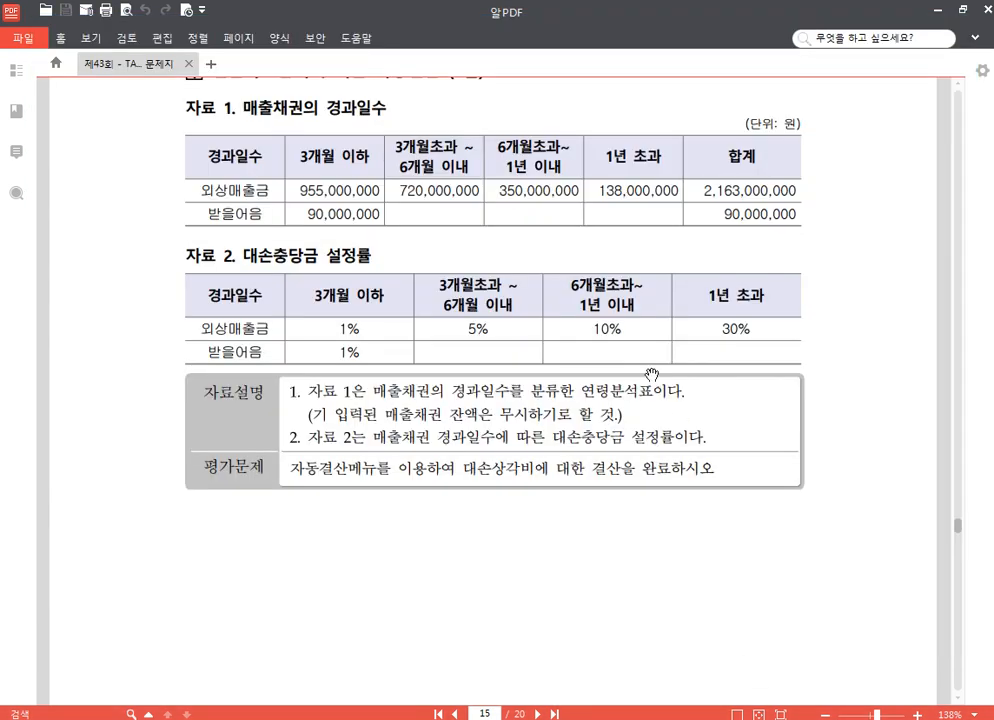
Step: Scroll to page 16's 주민등록표 and 자료설명 for employee 2003, then return to the accounting program
scroll(656, 374, "down", 5)
scroll(656, 374, "down", 5)
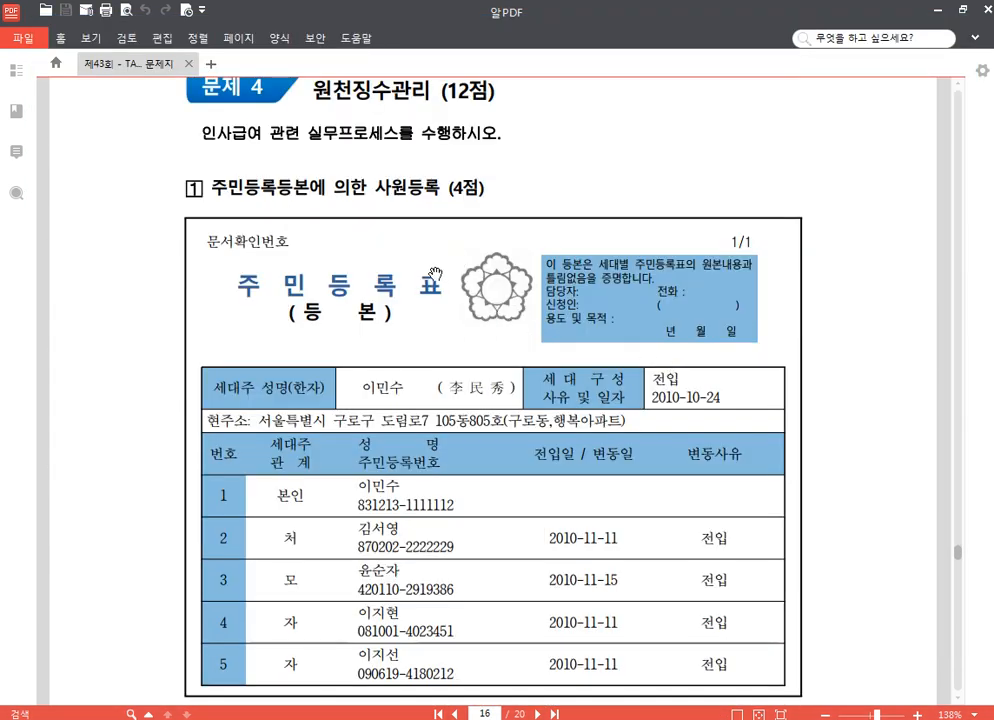
scroll(446, 340, "down", 2)
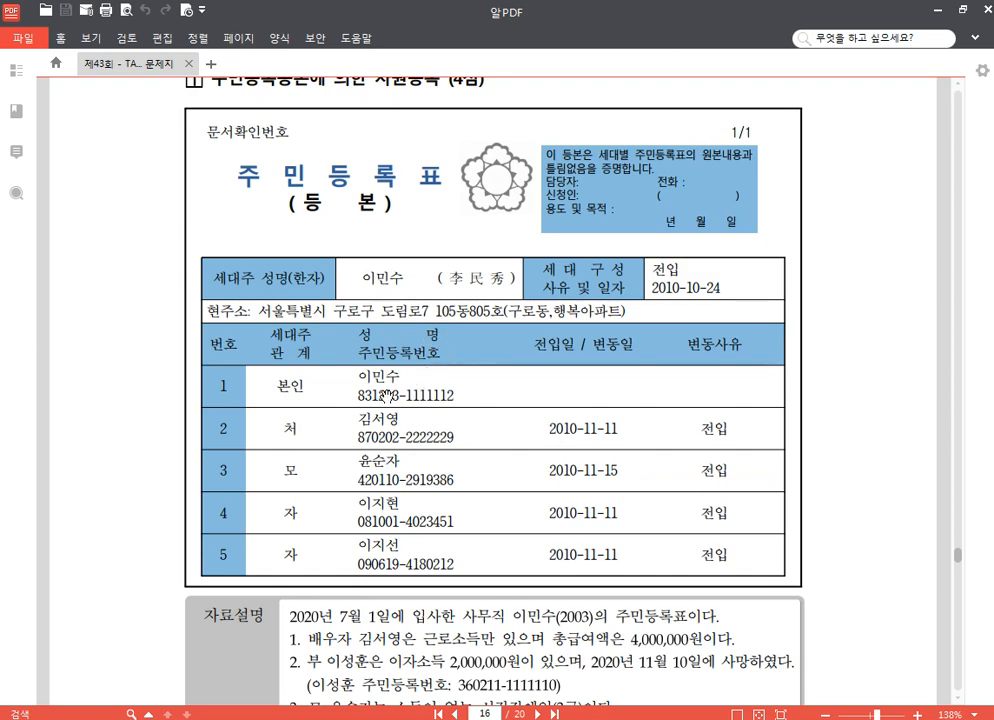
scroll(407, 383, "down", 2)
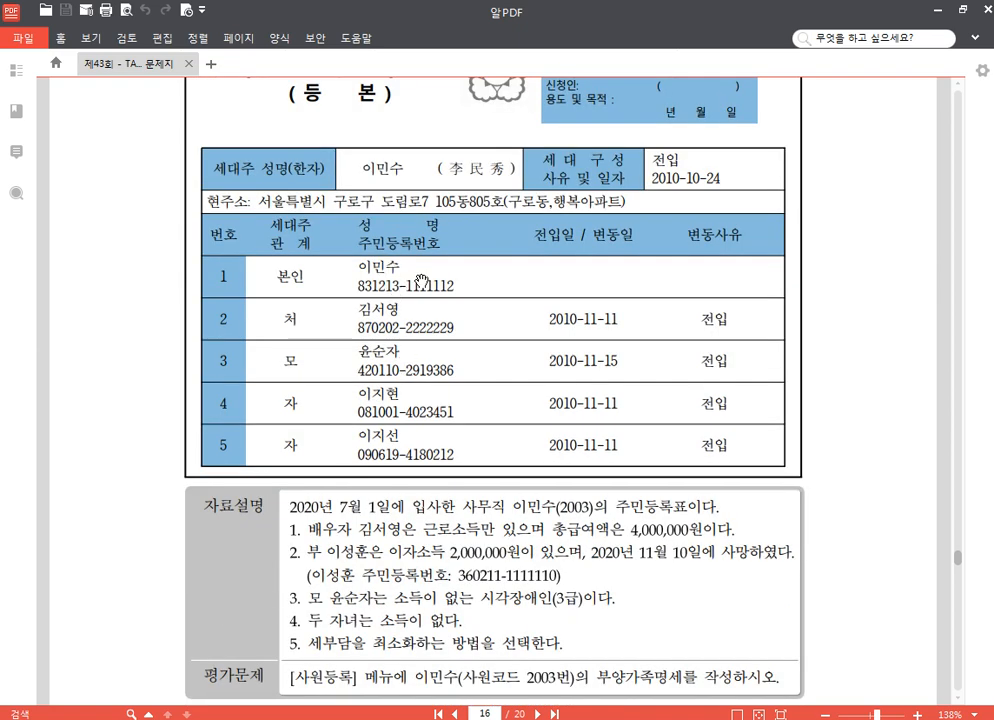
scroll(428, 277, "down", 2)
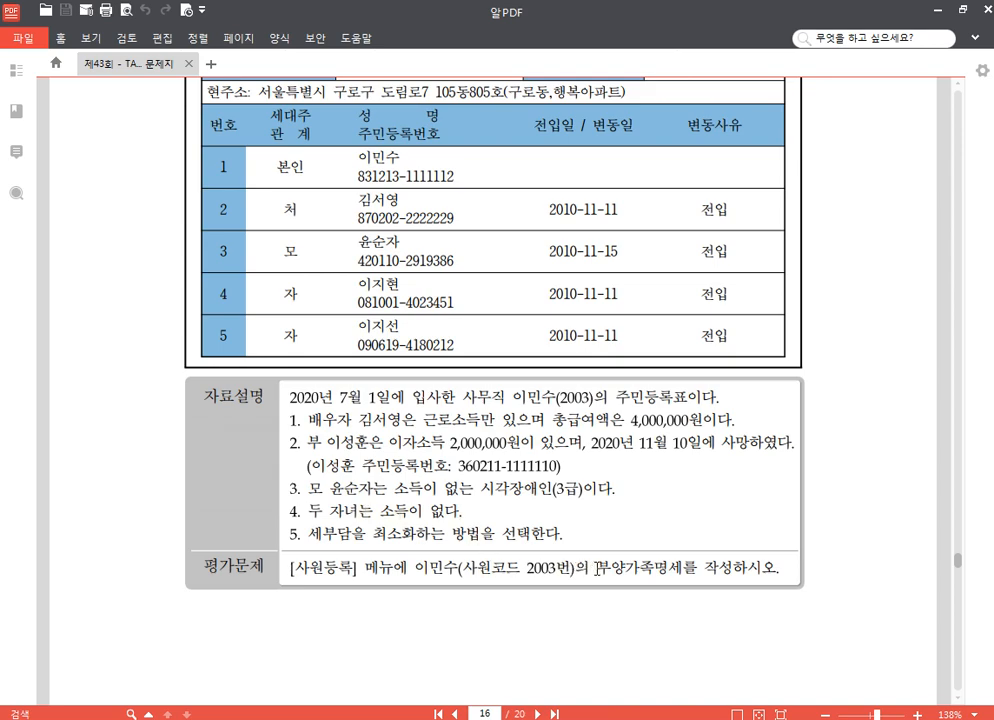
scroll(530, 560, "down", 2)
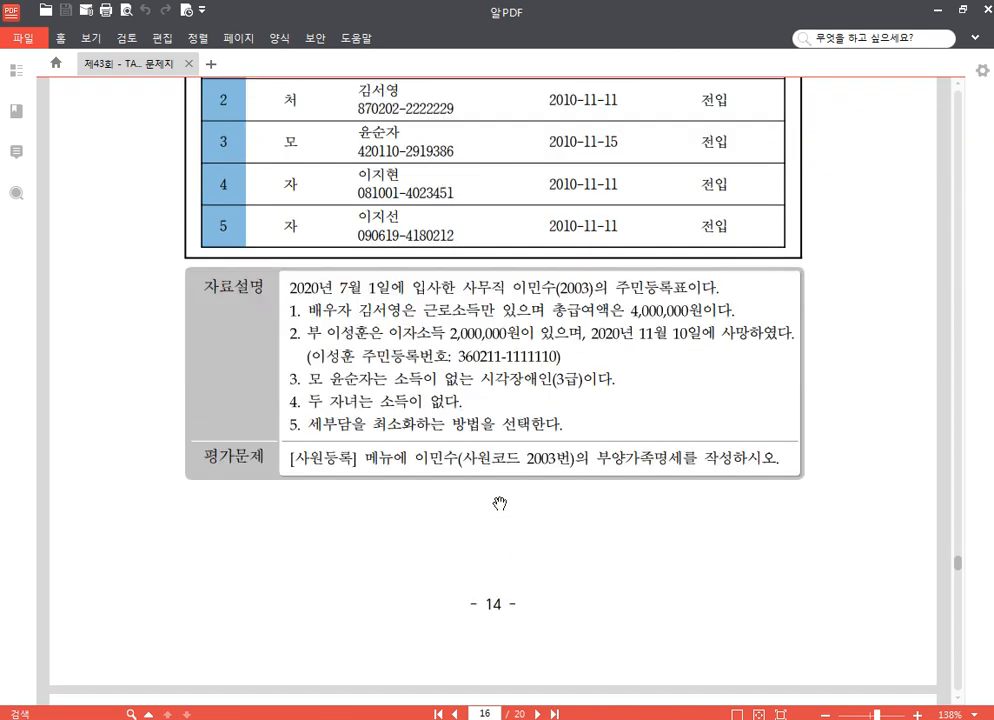
scroll(501, 505, "up", 2)
key("alt+Tab")
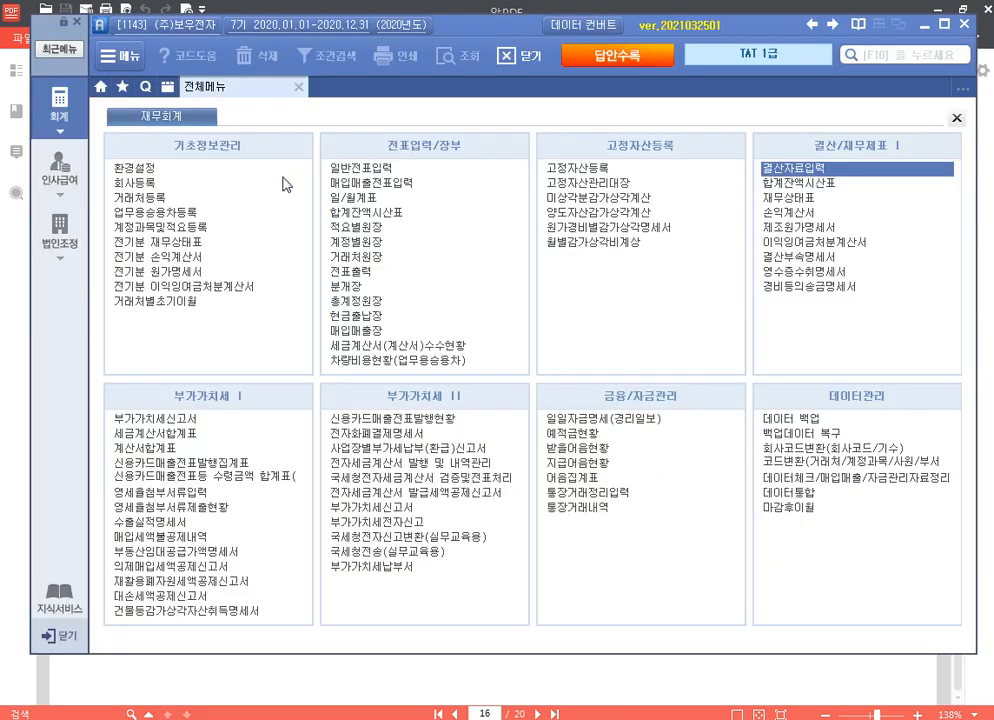
Step: Open 인사급여 > 사원등록 for employee 2003 and start row 2 of the 부양가족명세
left_click(55, 155)
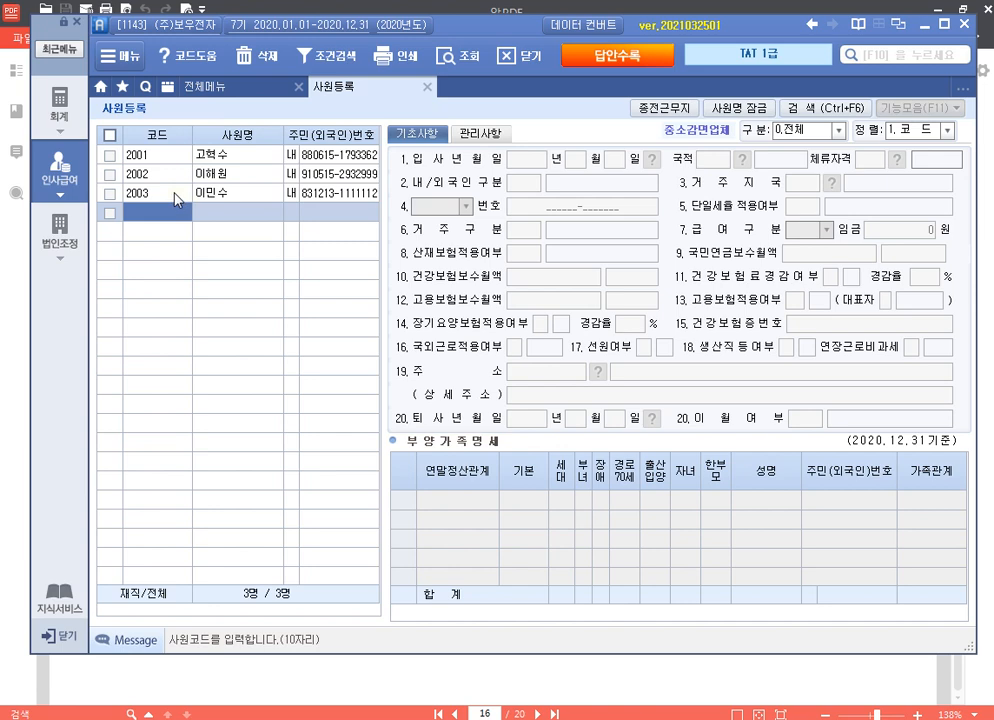
left_click(174, 193)
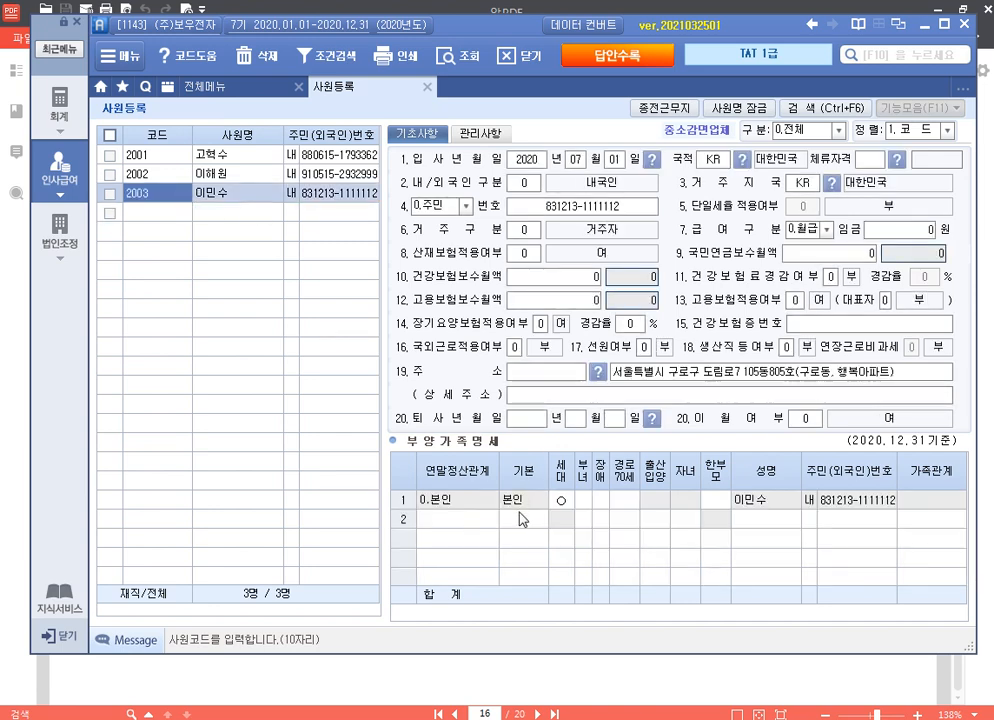
left_click(579, 499)
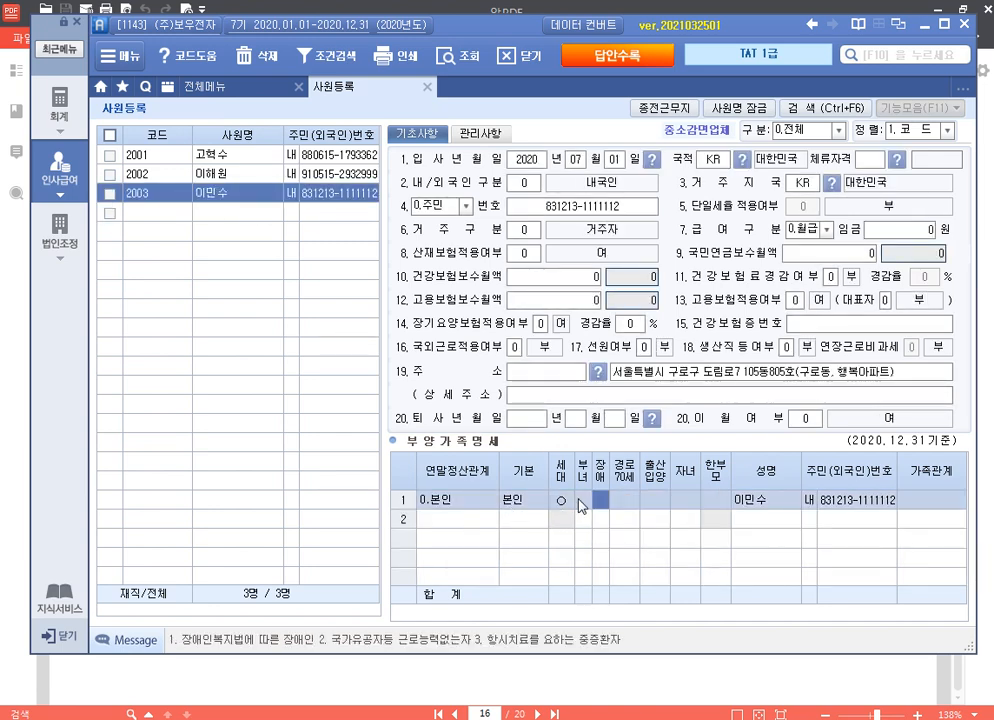
left_click(448, 520)
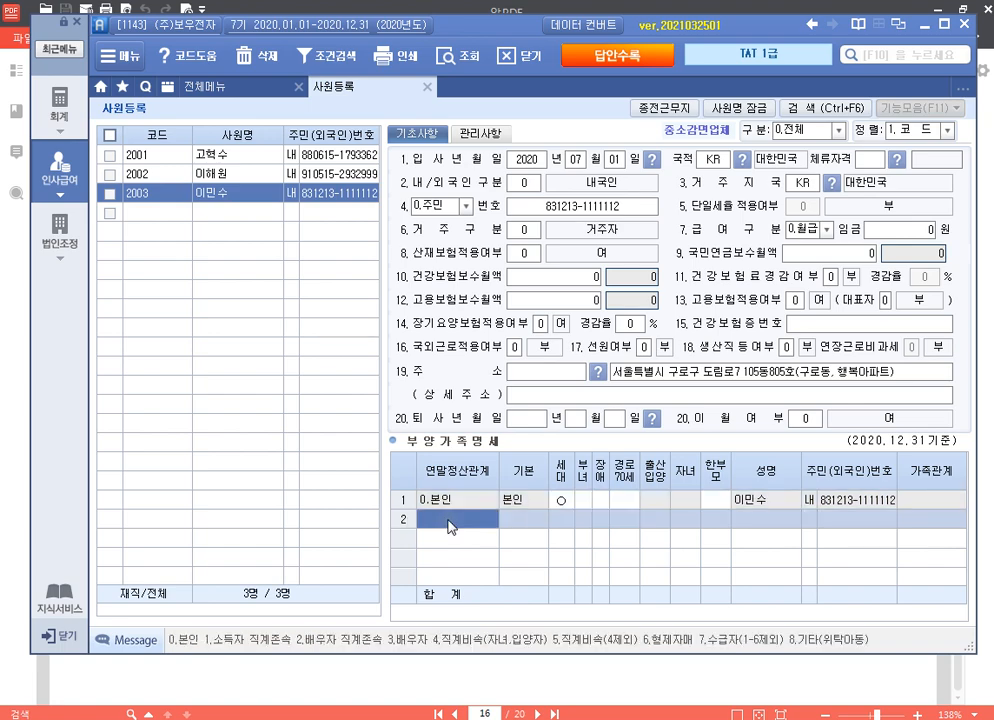
Step: Add the spouse in row 2 with relationship code 3, her name and resident number
type("3")
key("Return")
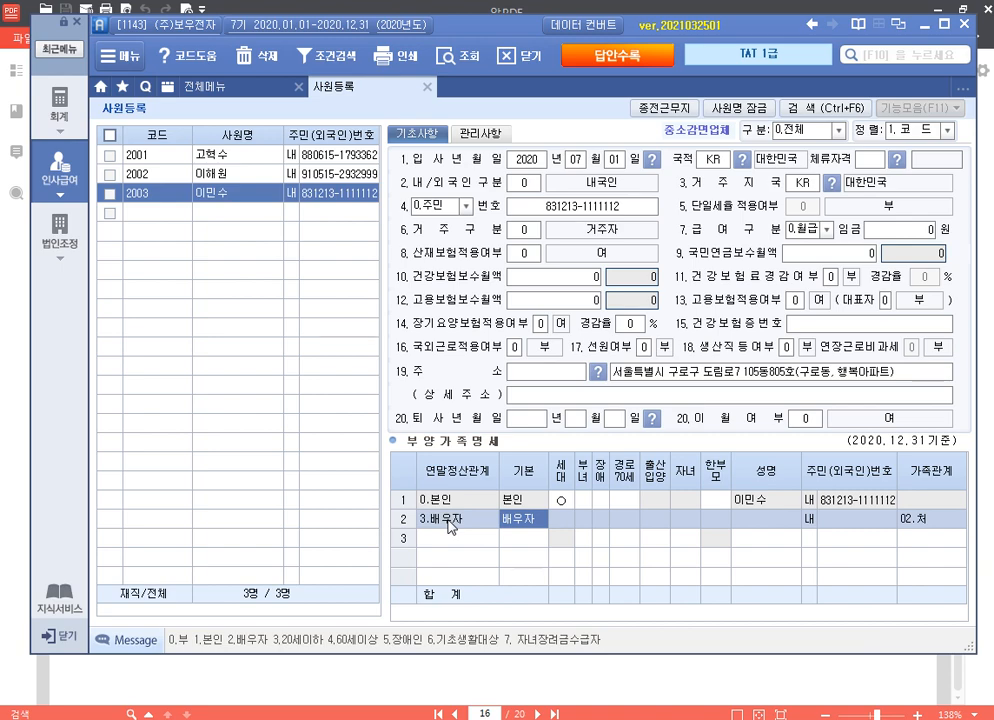
key("Return")
key("Return")
key("Return")
key("Return")
key("Left")
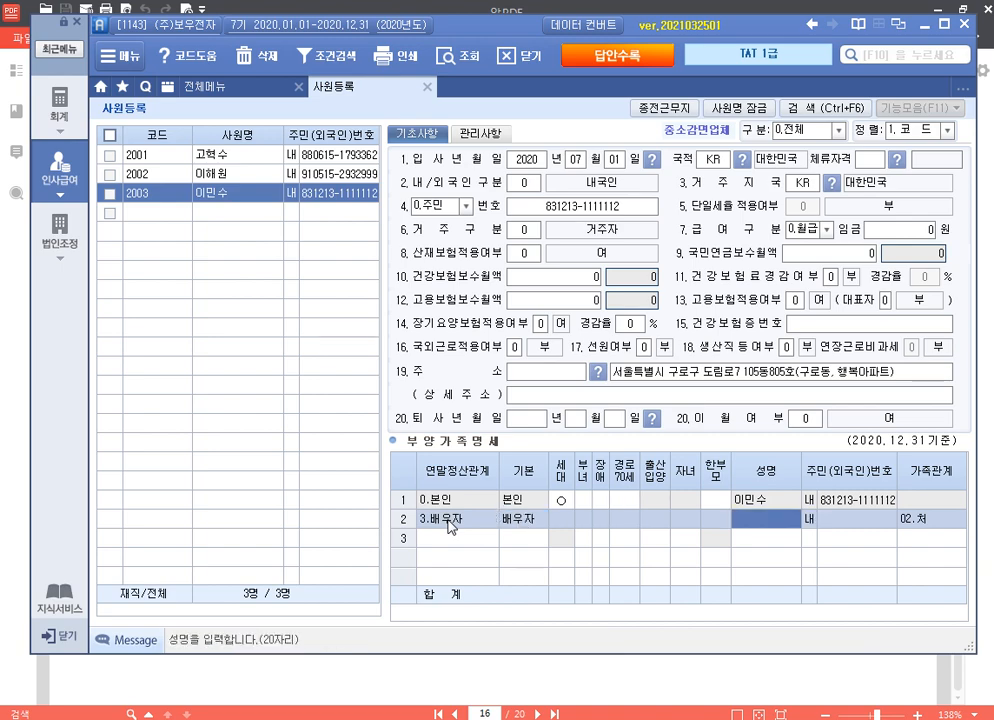
key("Return")
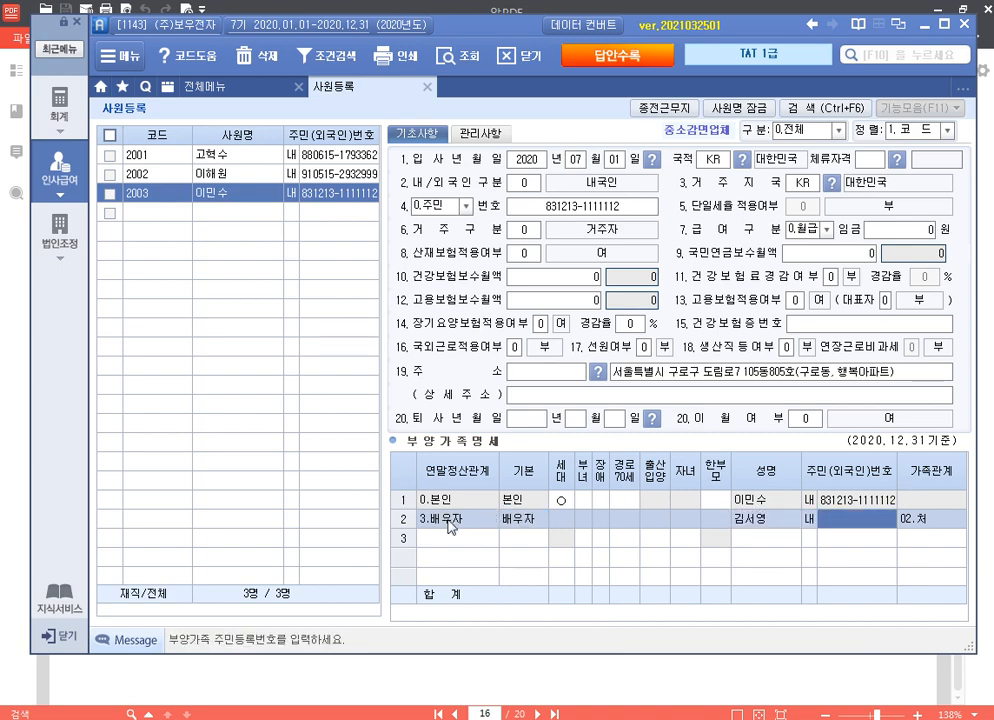
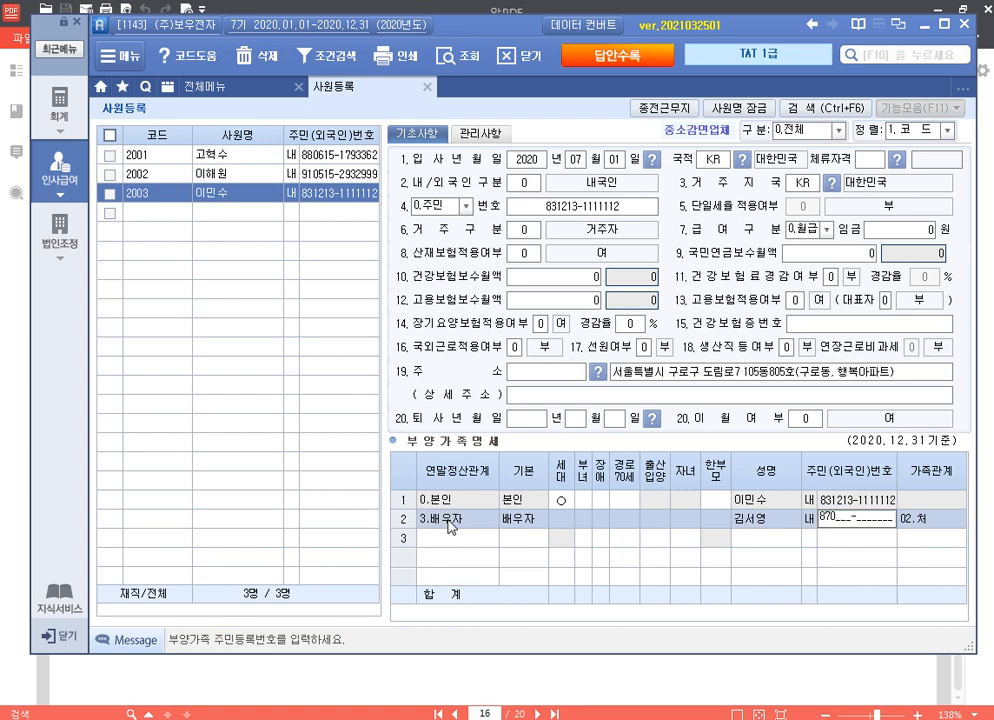
key("Return")
key("Return")
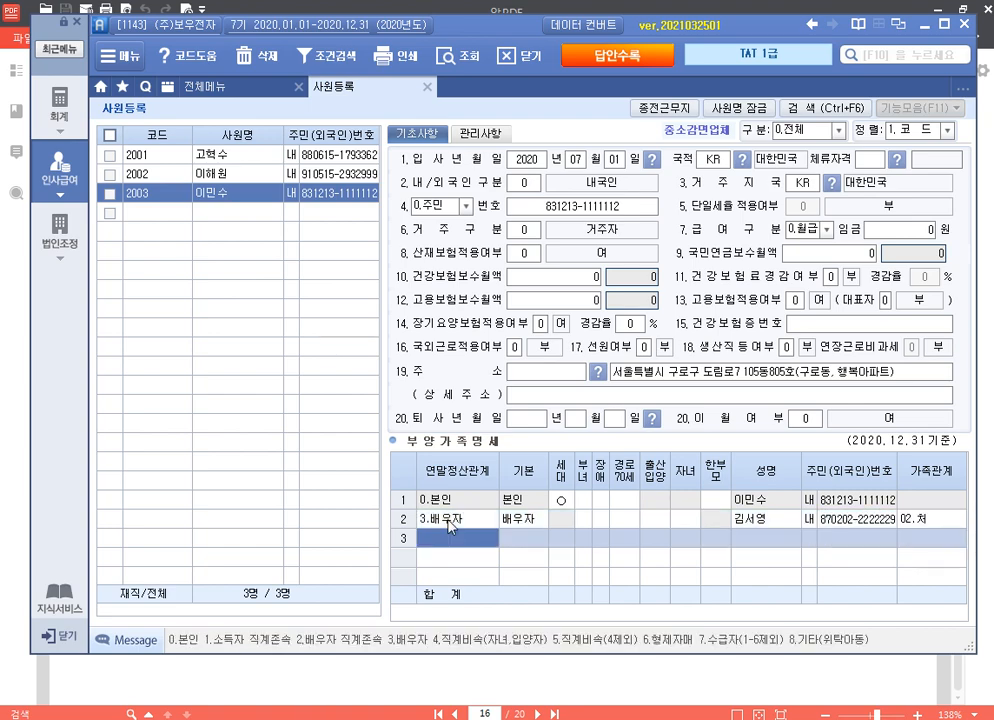
Step: Add the mother in row 3 as a disabled 60세이상 직계존속, with her name and resident number
type("1")
key("Return")
key("Return")
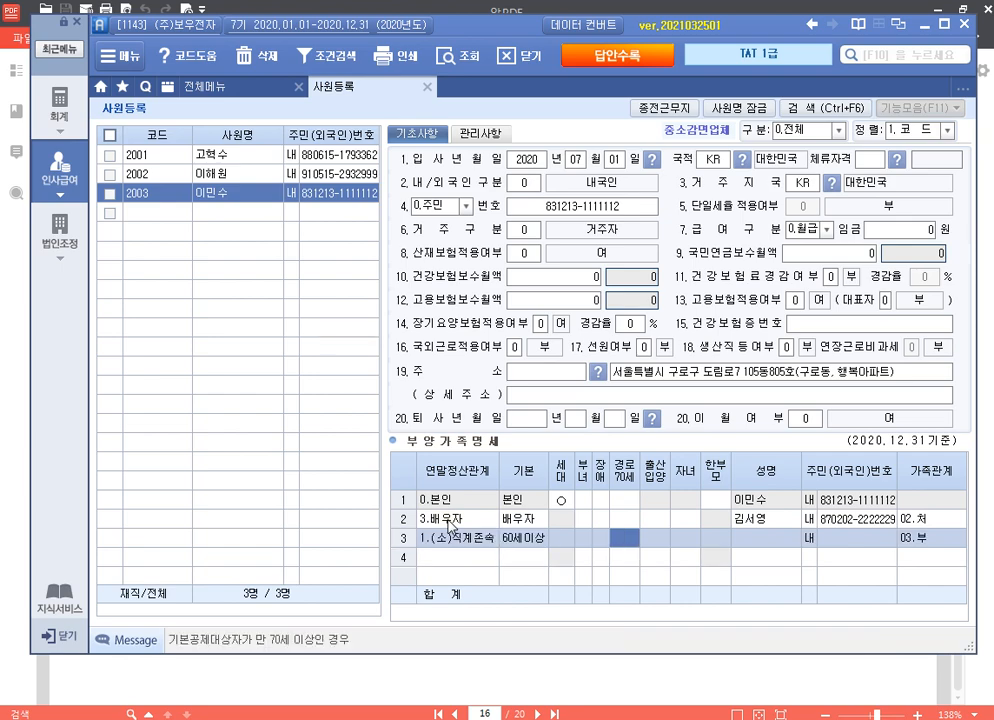
key("Left")
type("1")
key("Return")
key("Return")
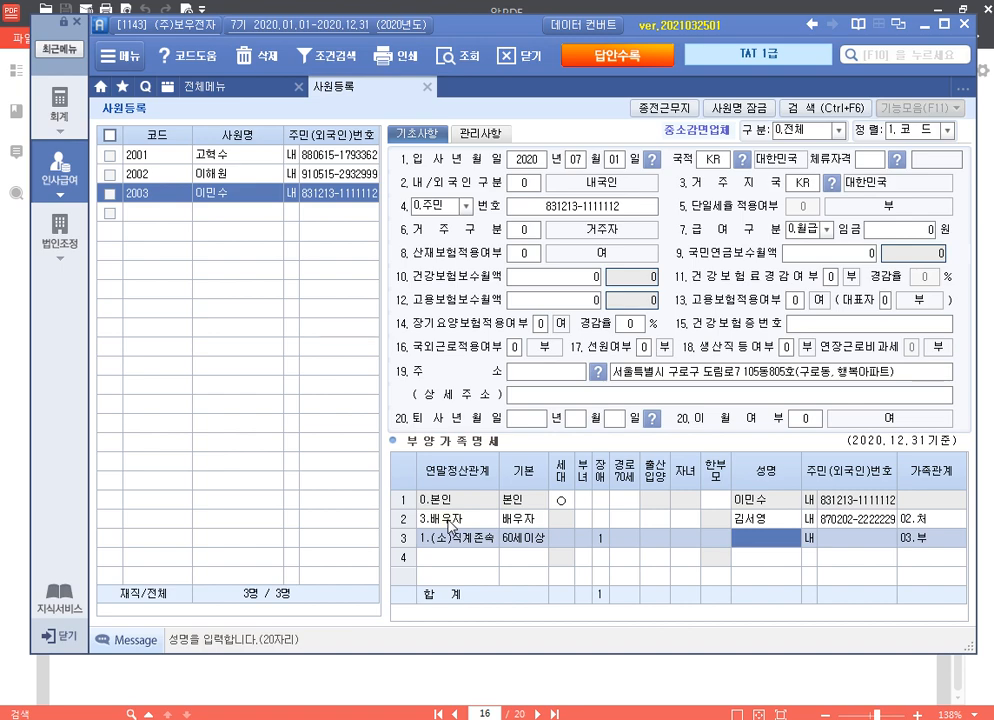
key("Return")
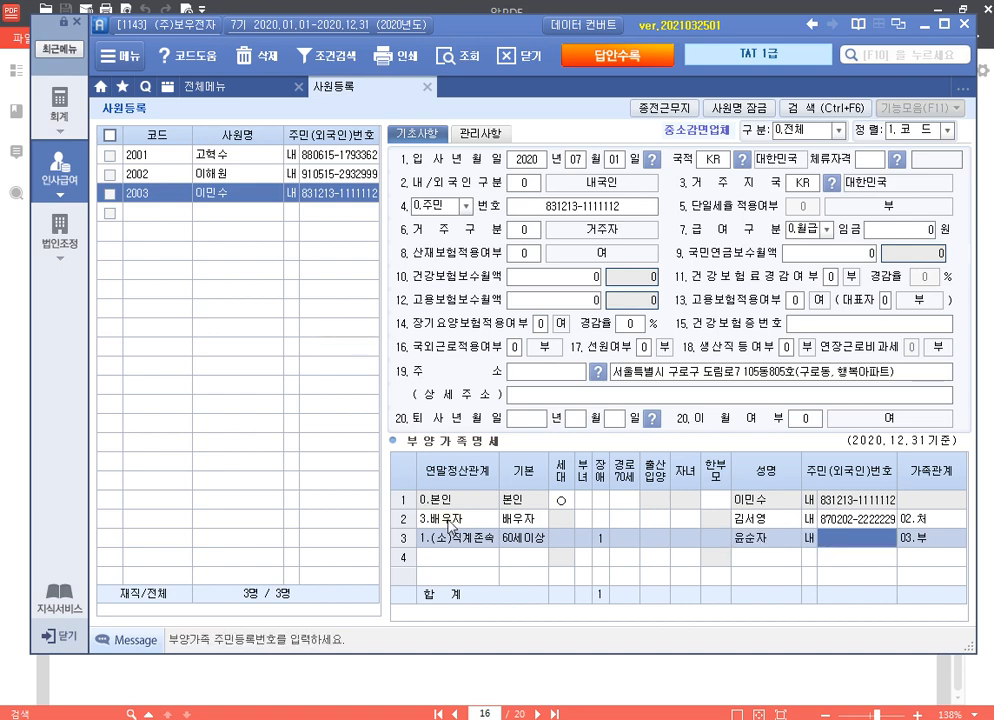
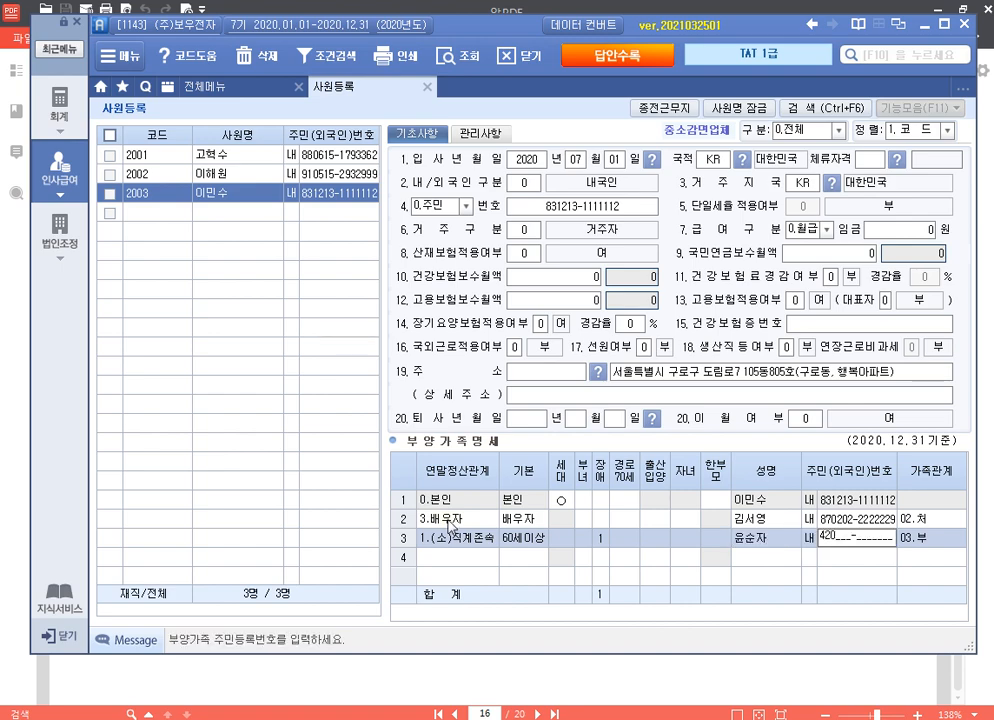
key("Return")
key("Return")
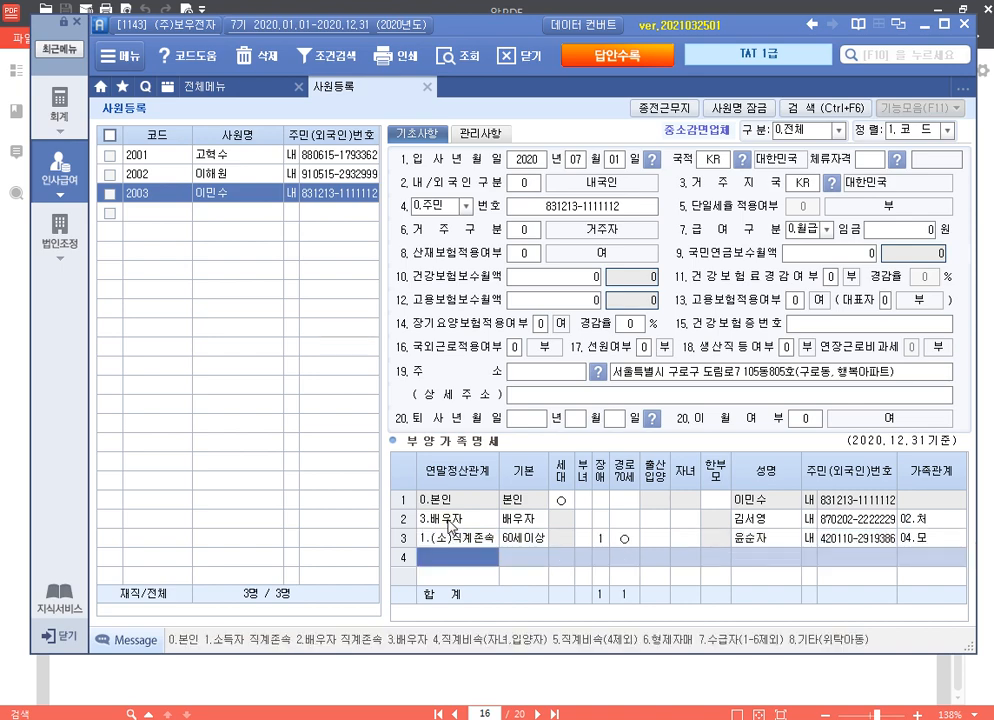
Step: Add the father in row 4 as a 직계존속 without disability, entering his name and resident number
type("1")
key("Return")
key("Return")
key("Return")
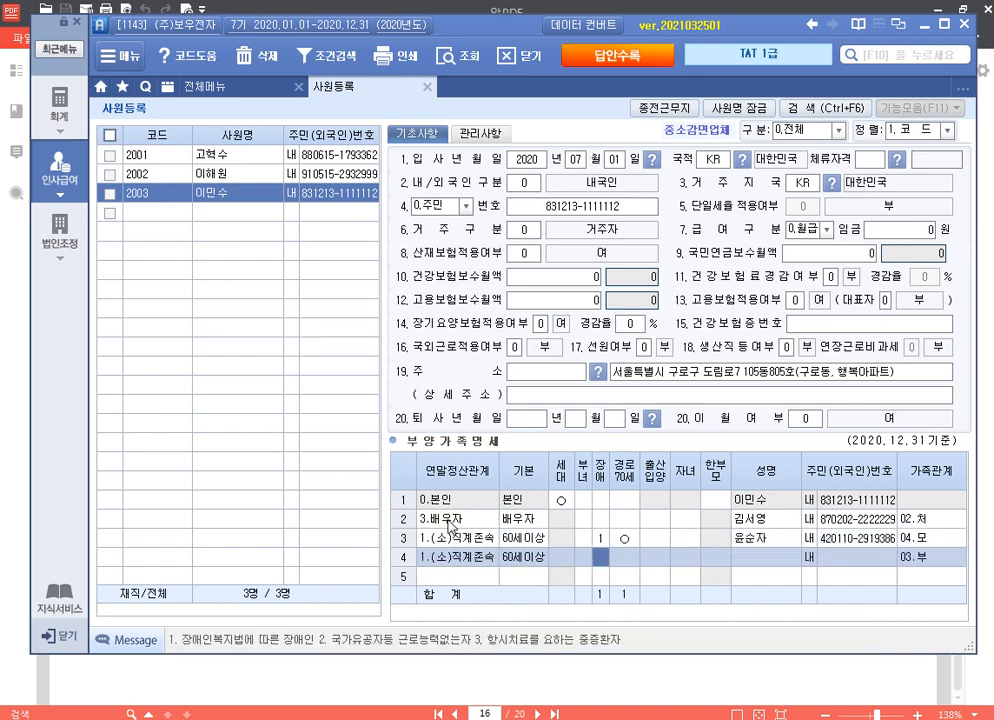
key("Return")
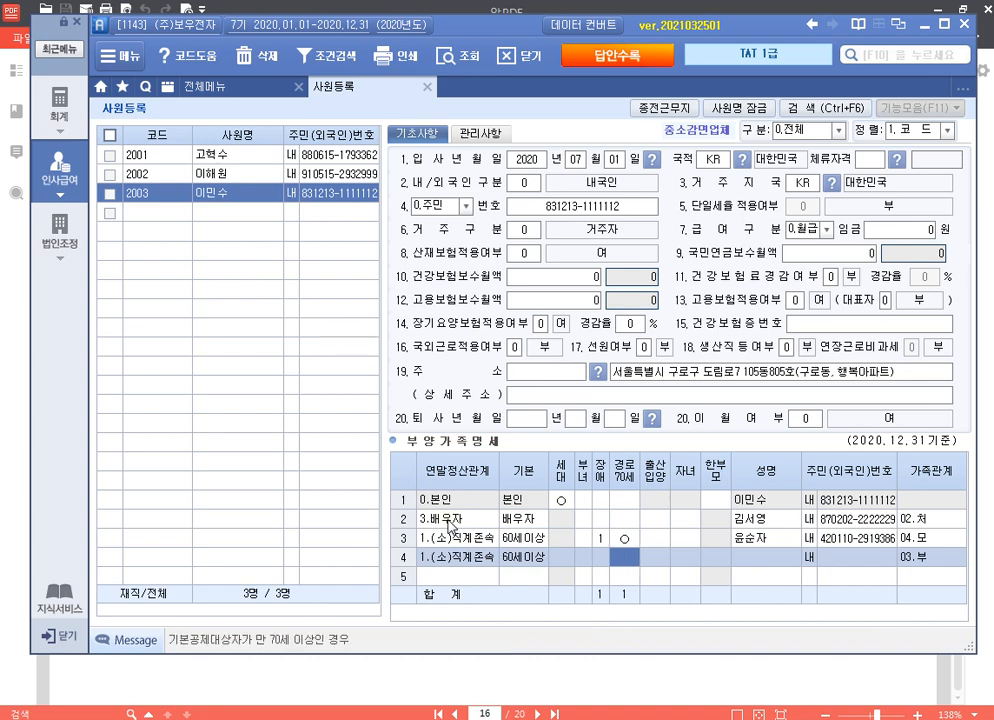
key("Return")
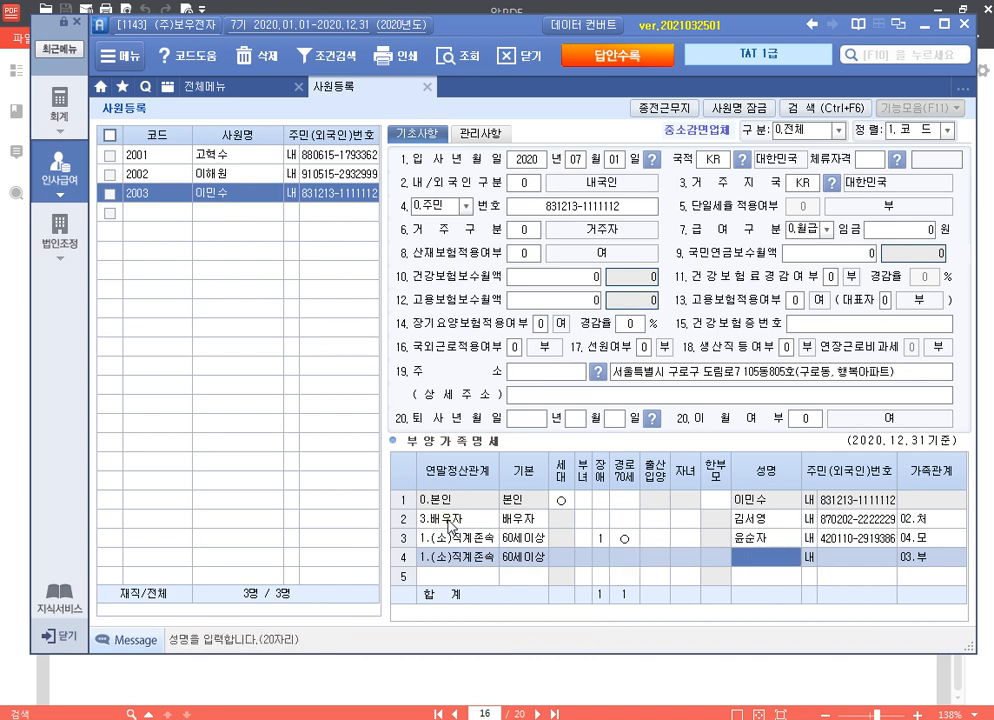
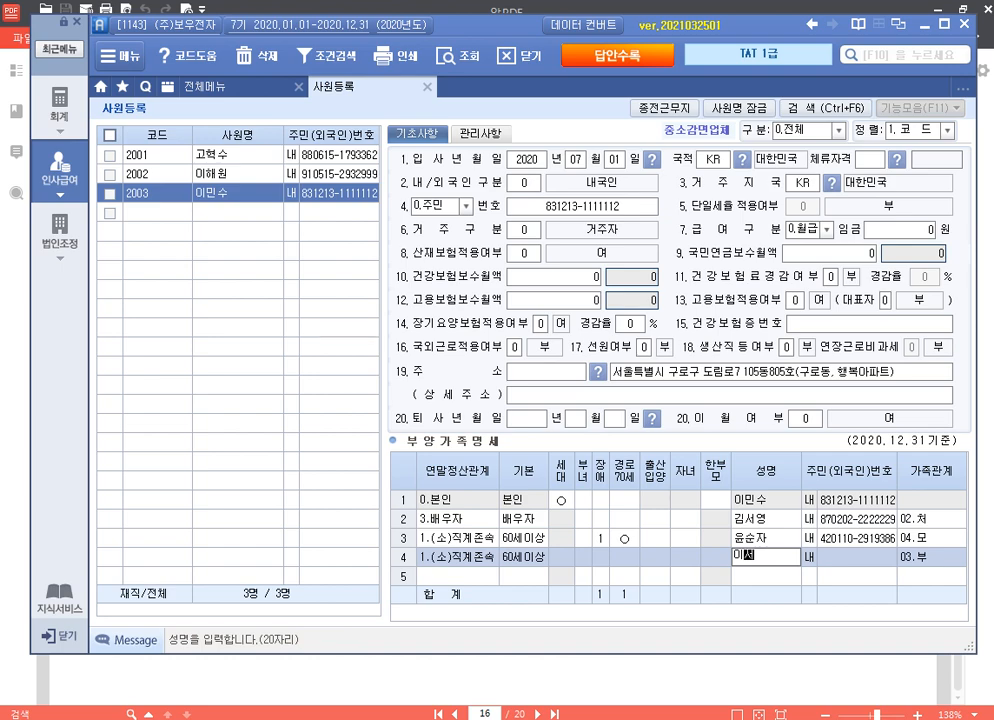
key("Return")
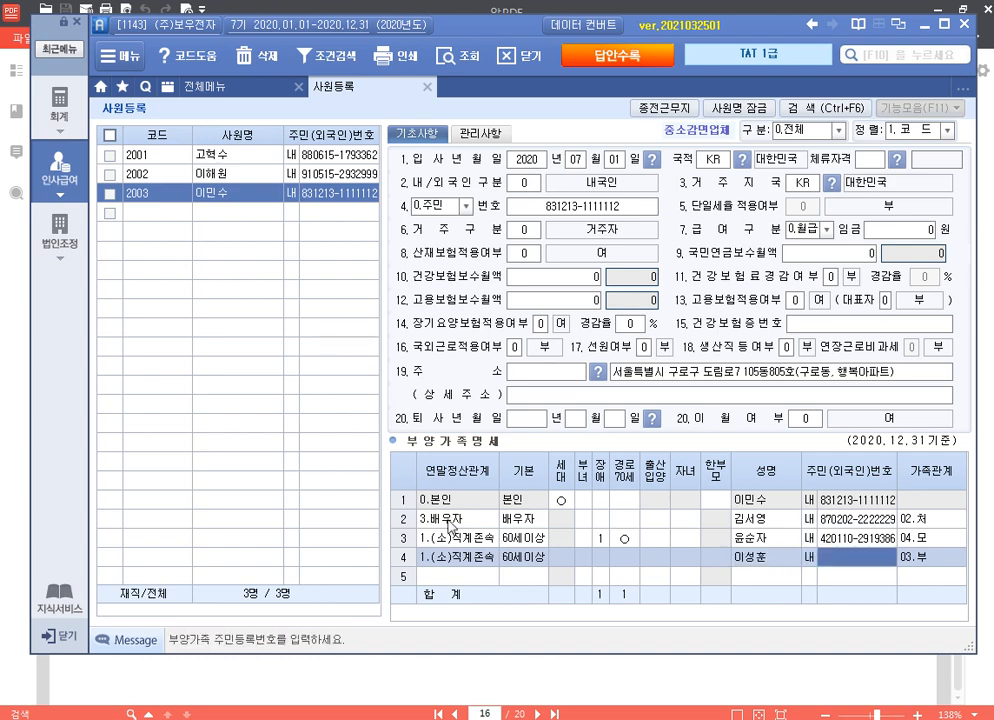
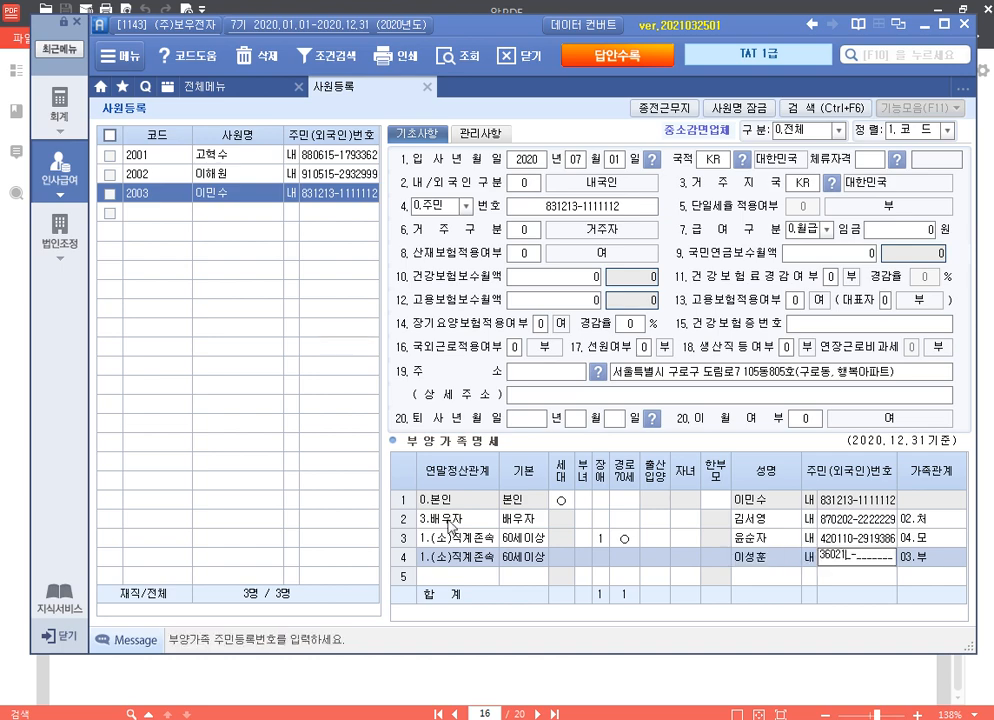
key("Return")
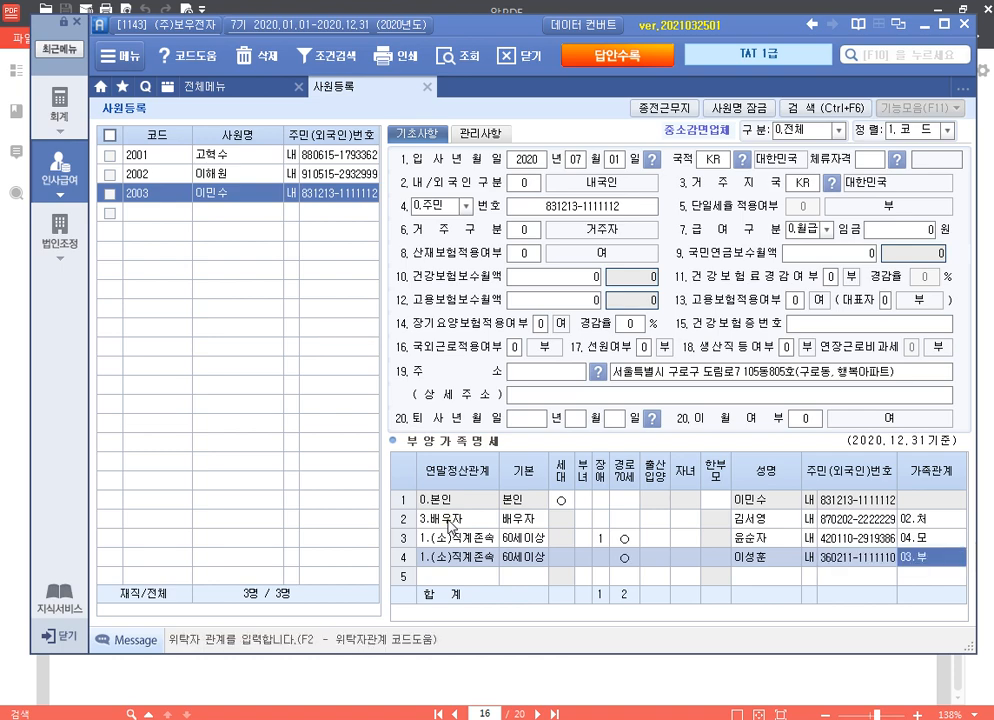
key("Return")
Step: Add the first child in row 5 with 연말정산관계 4, 20세이하, 내국인, plus name and 주민번호
type("4")
key("Return")
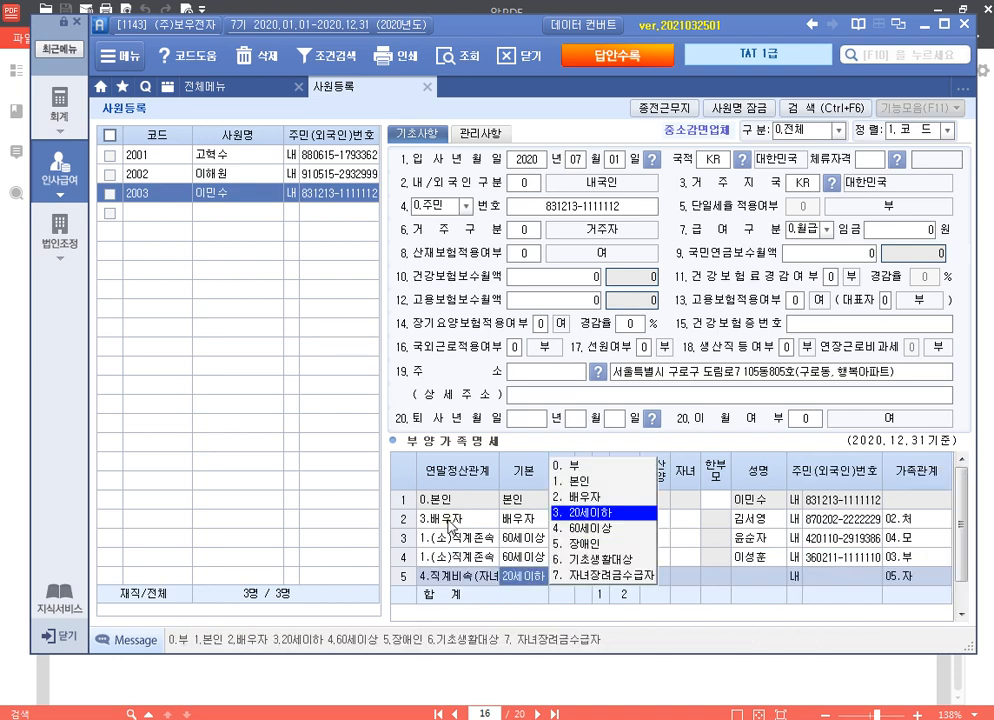
key("Return")
key("Return")
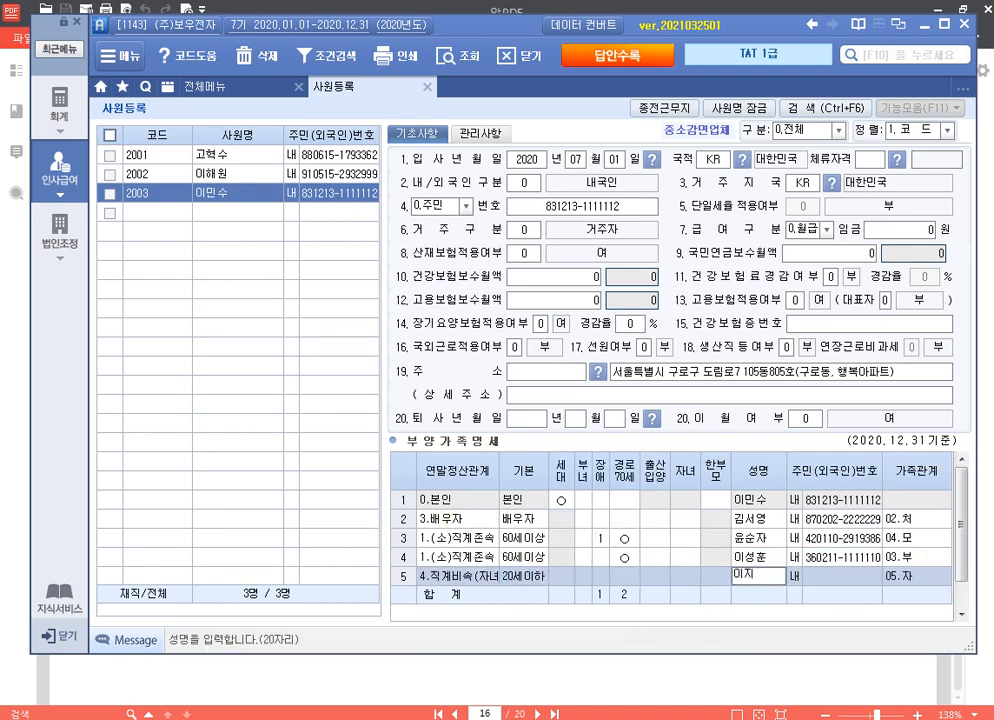
key("Return")
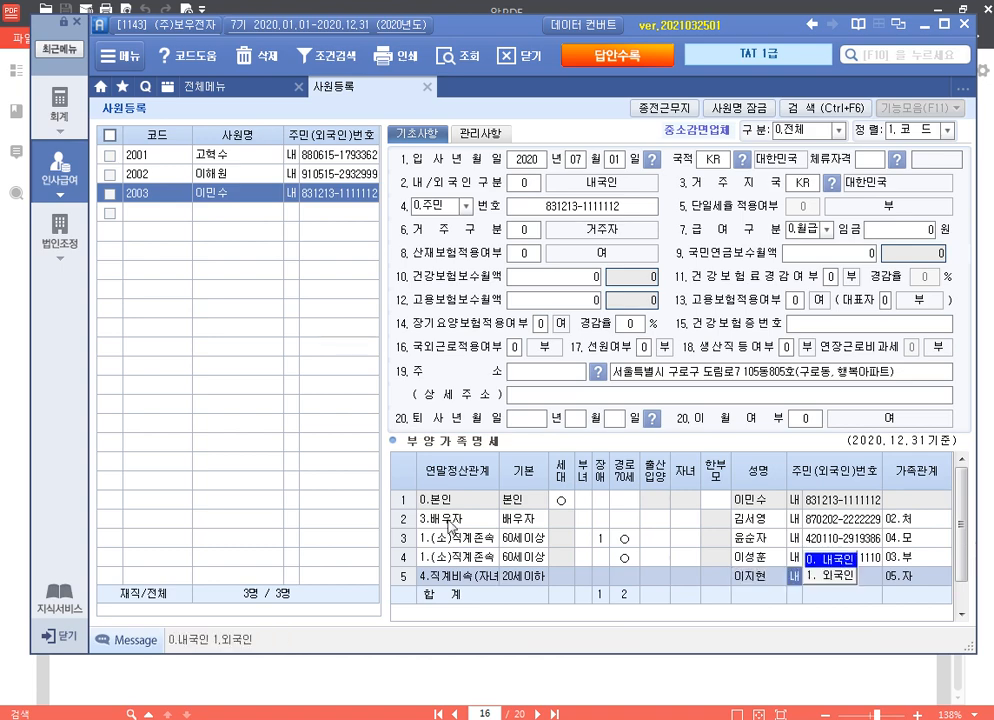
key("Return")
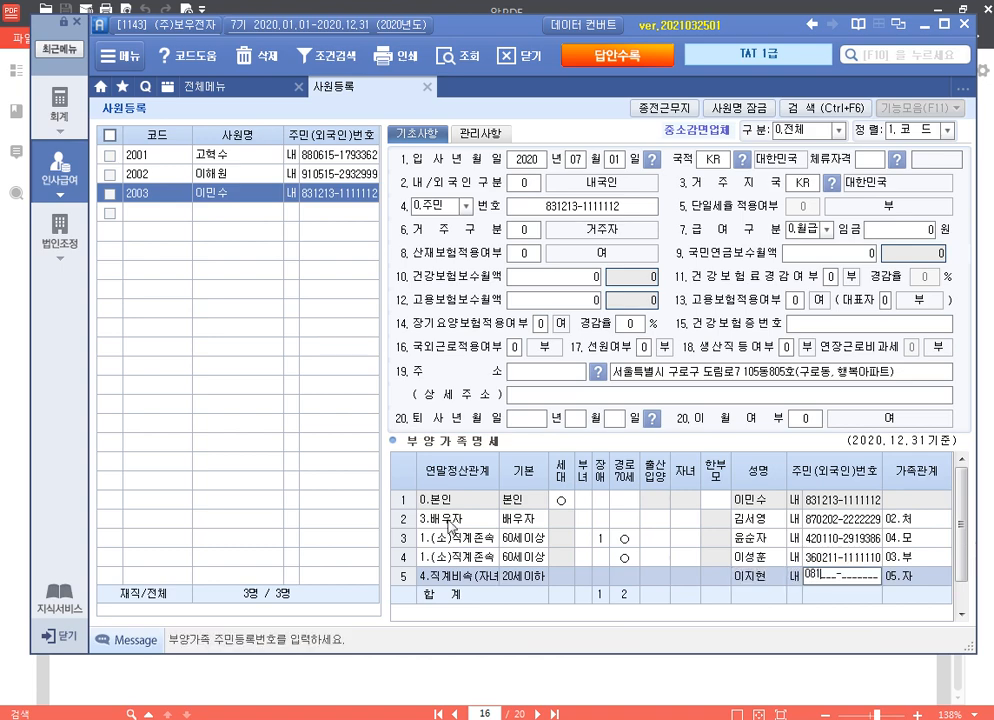
key("Return")
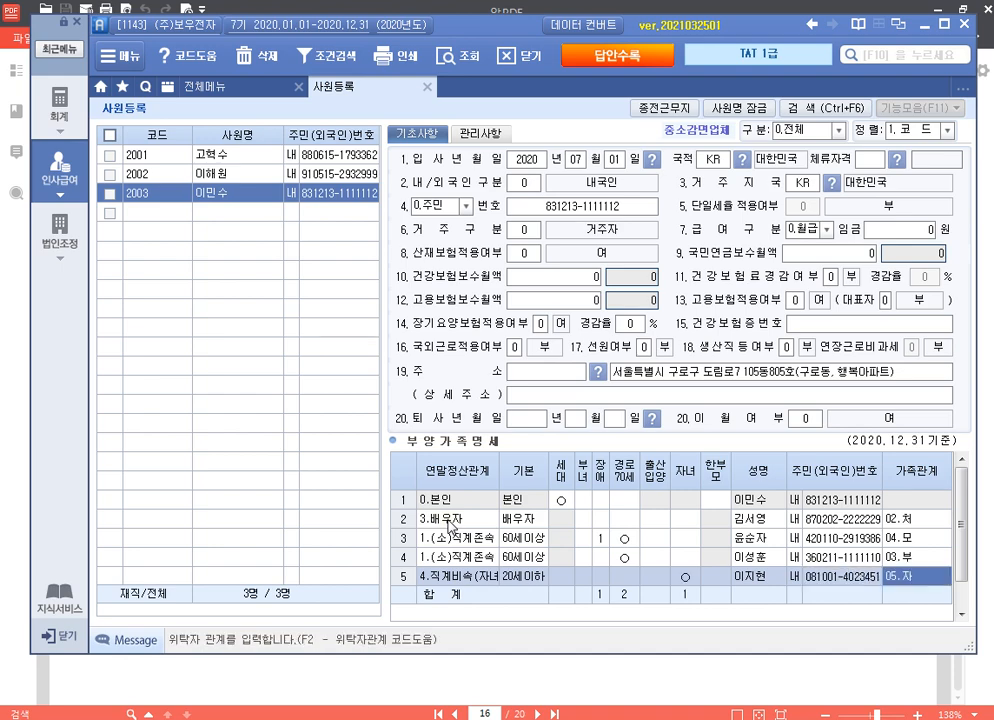
Step: Add the second child in row 6 with the child's name and 주민번호
key("Return")
key("Return")
key("Return")
key("Return")
key("Return")
key("Return")
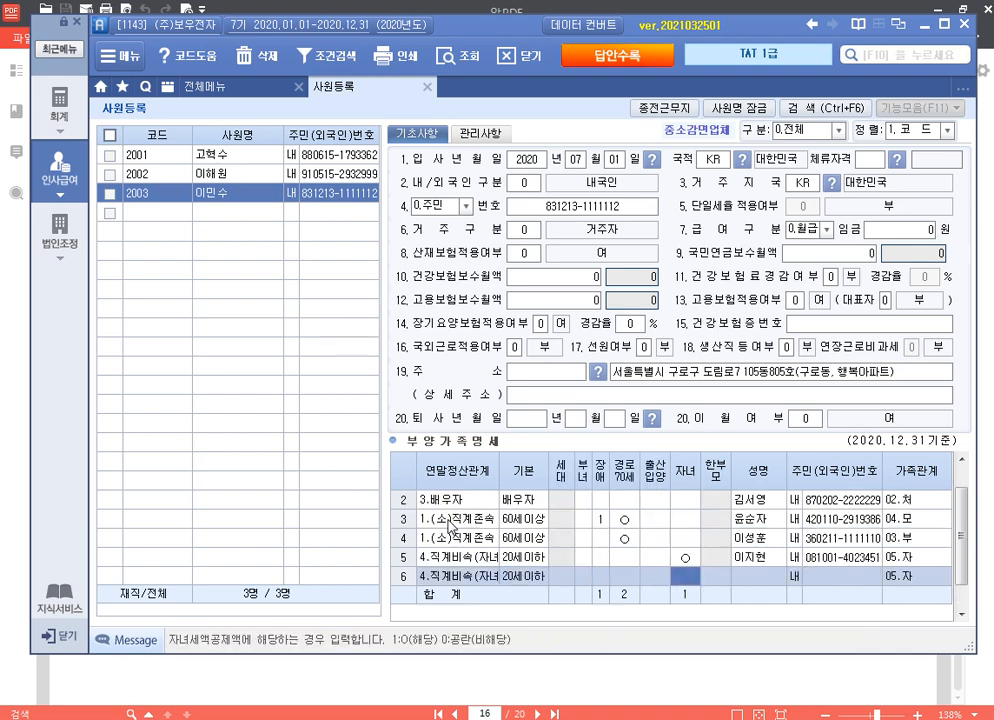
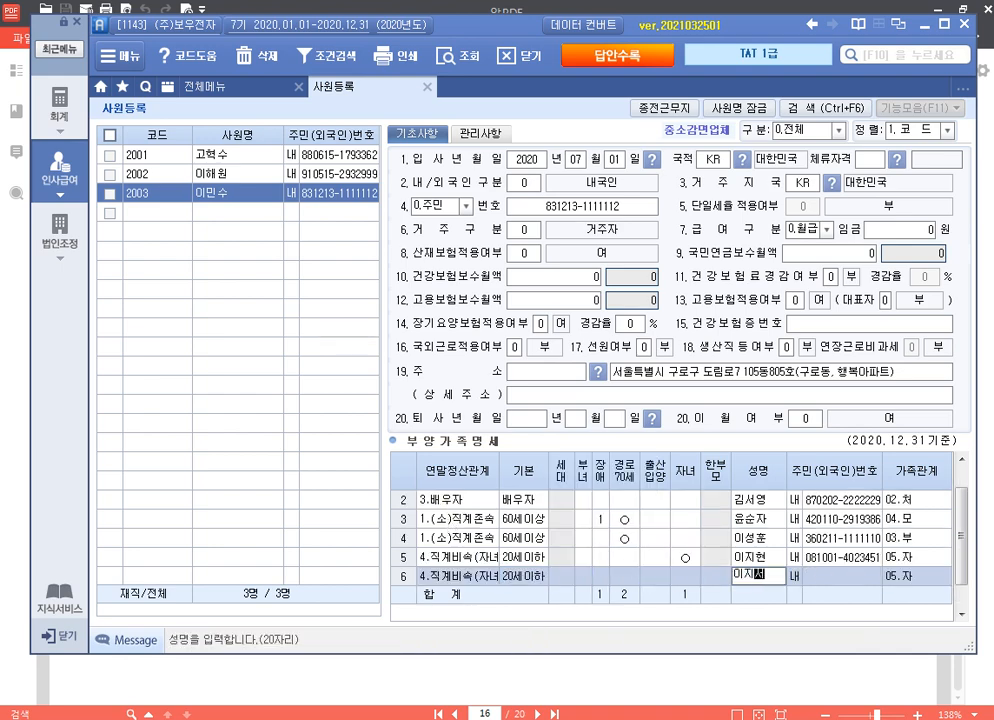
key("Return")
key("Return")
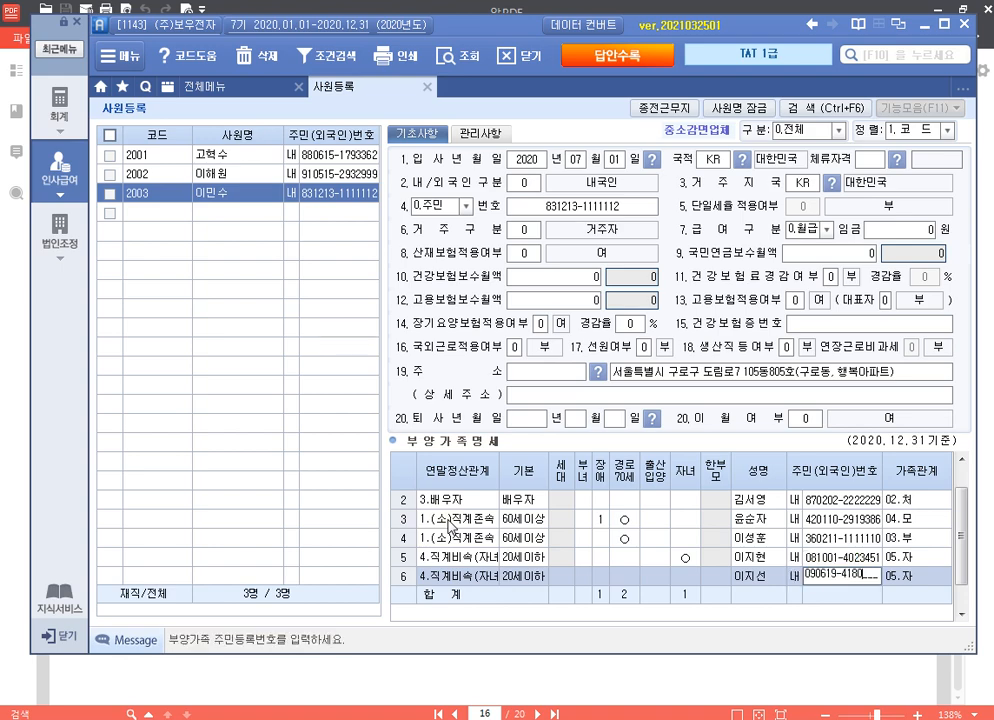
key("Return")
key("Return")
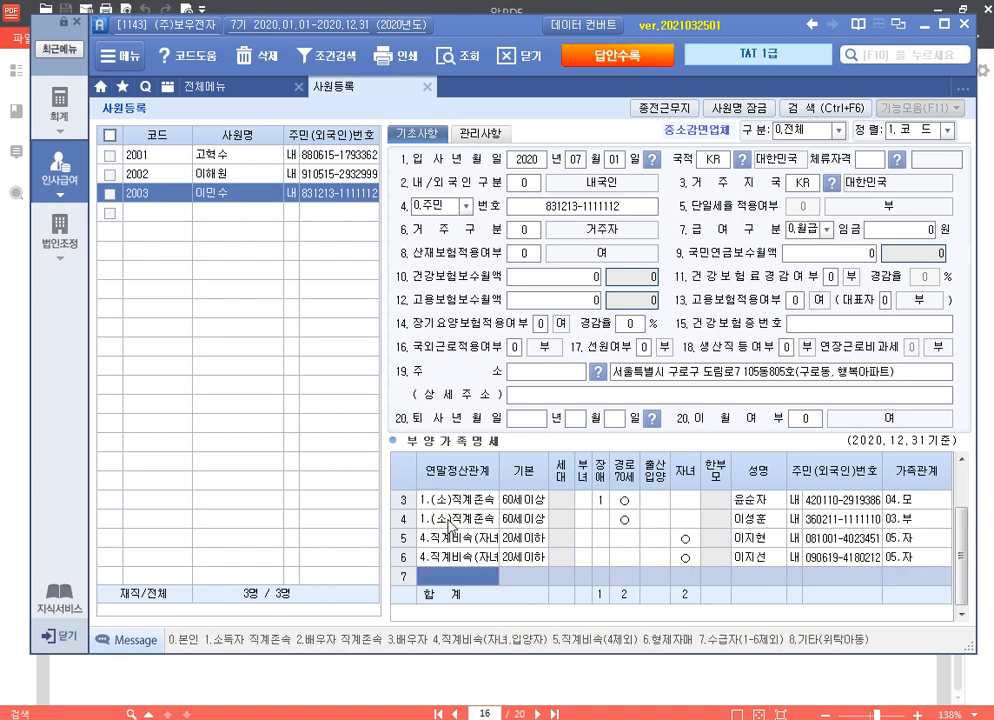
Step: Review the 부양가족명세 rows, then close the 사원등록 tab to return to 전체메뉴
scroll(484, 510, "up", 1)
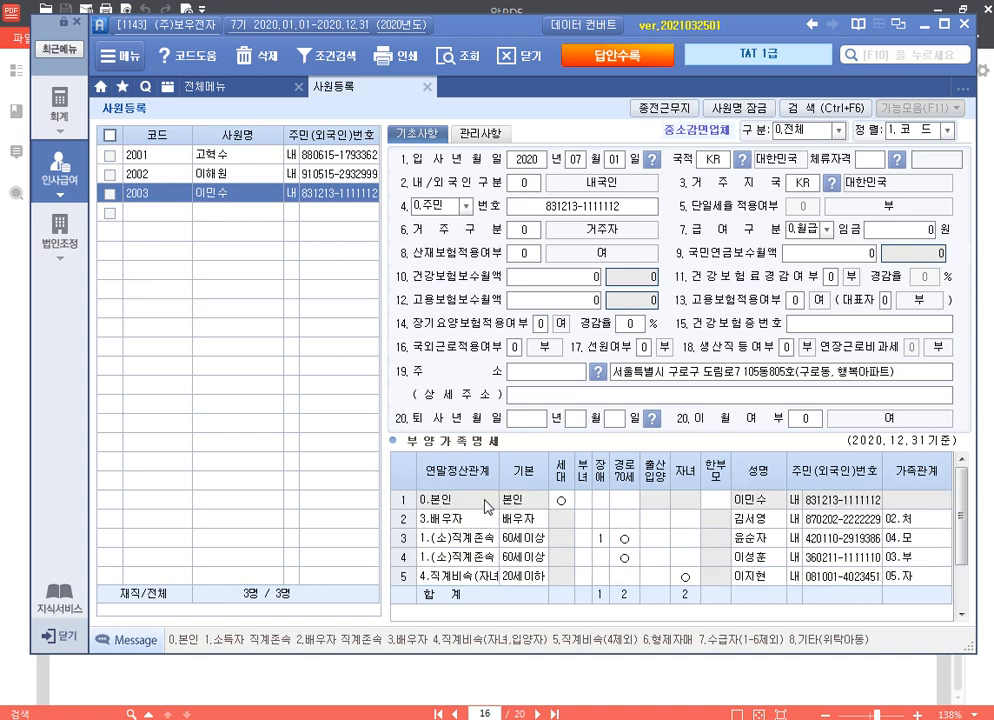
scroll(530, 545, "down", 1)
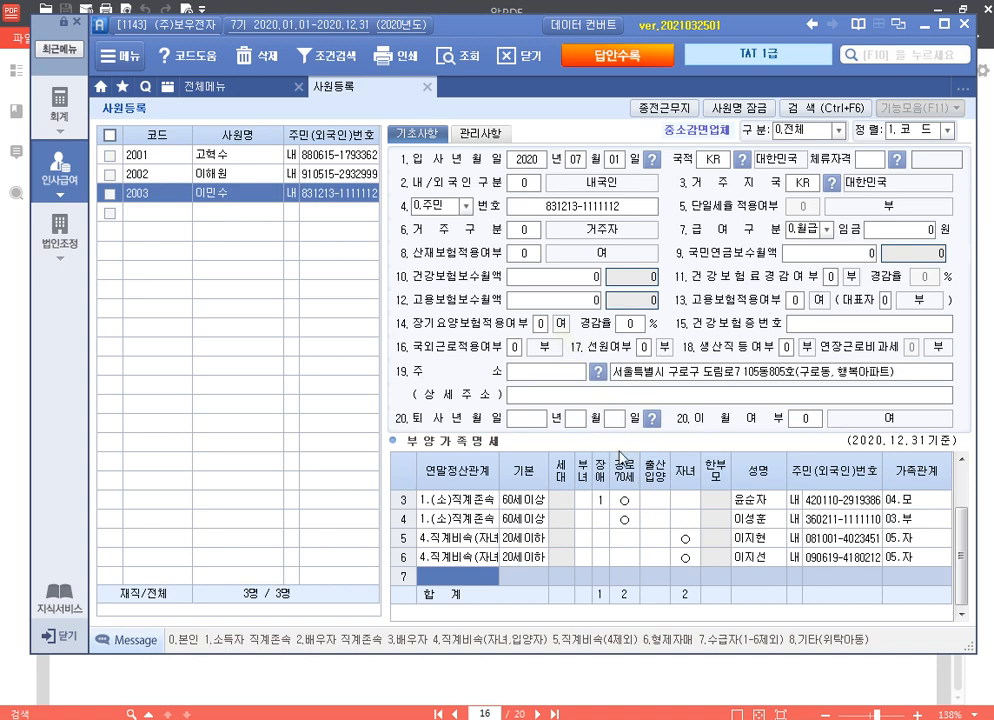
left_click(428, 87)
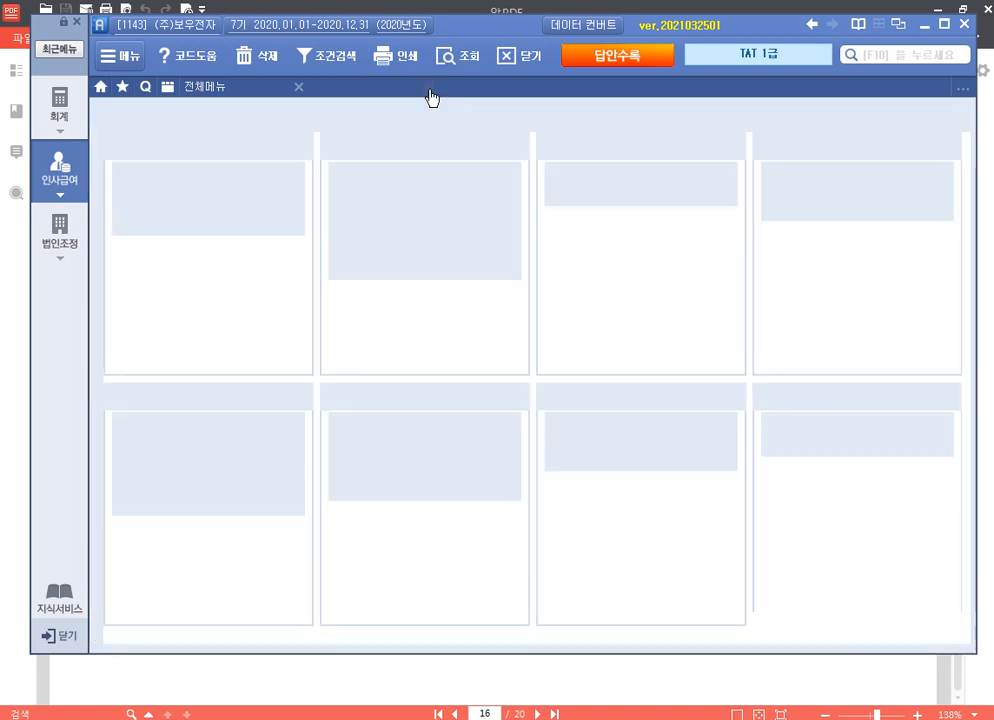
Step: Bring the 알PDF exam paper forward at page 17's 1월분 생산부 급여자료 problem
left_click(705, 668)
scroll(650, 490, "down", 8)
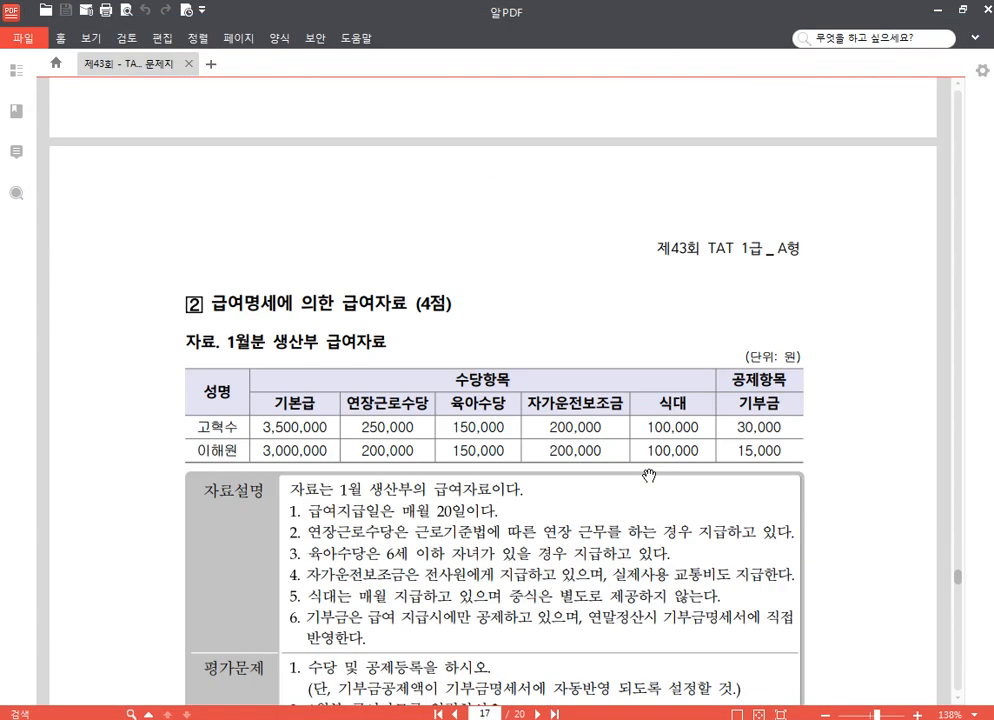
scroll(640, 465, "down", 2)
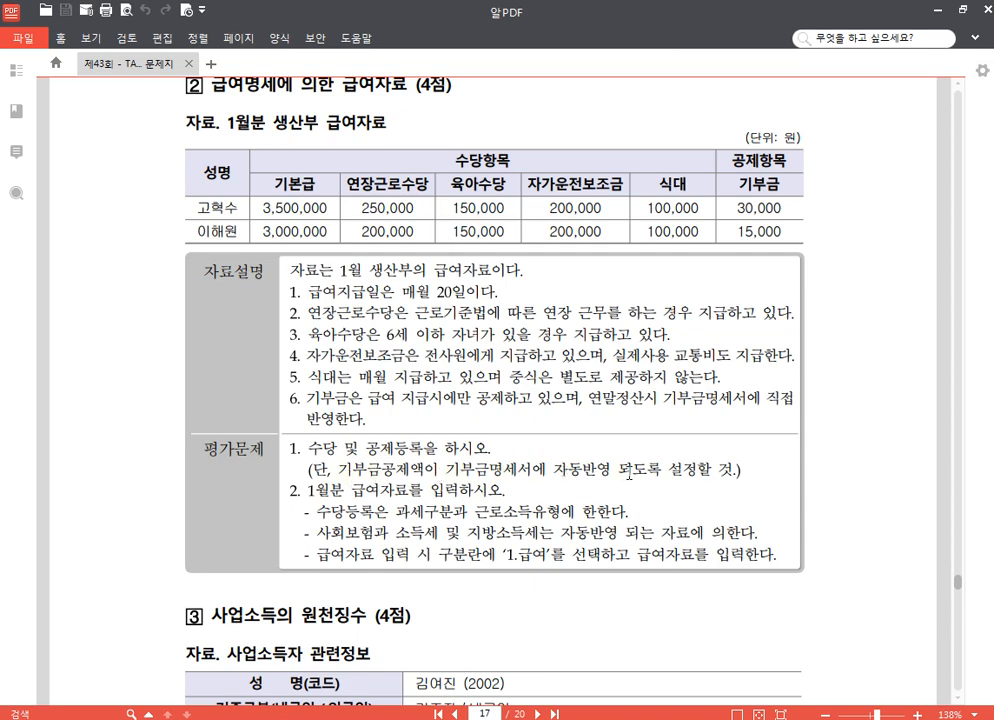
Step: Read the page 17 January 생산부 payroll problem, then open 급여자료입력 in Smart A
scroll(630, 472, "down", 2)
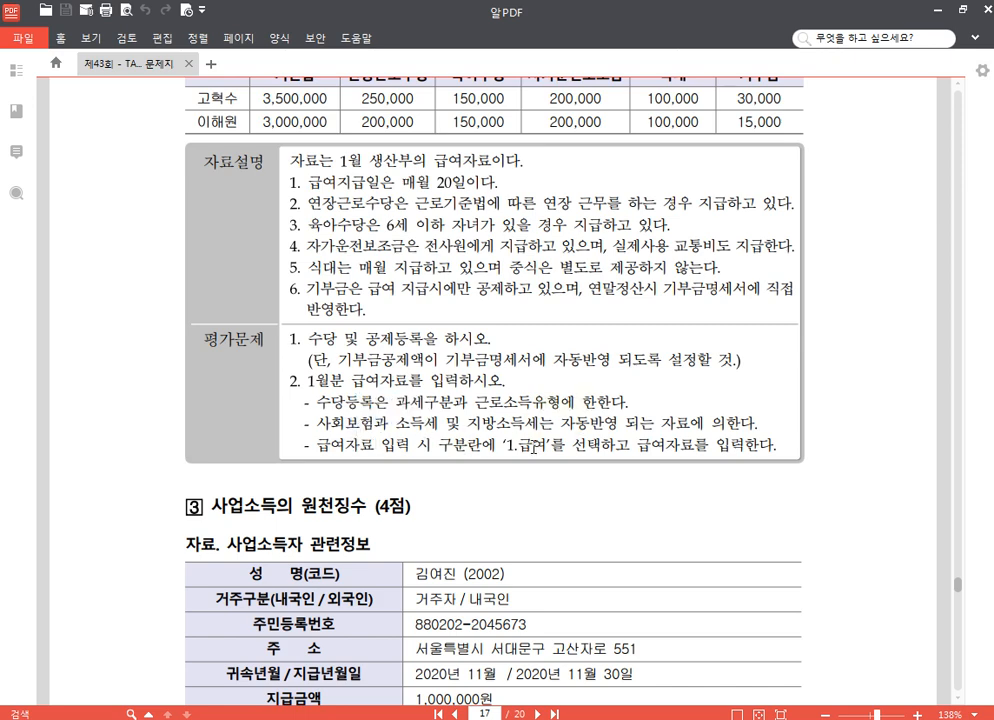
scroll(468, 404, "up", 3)
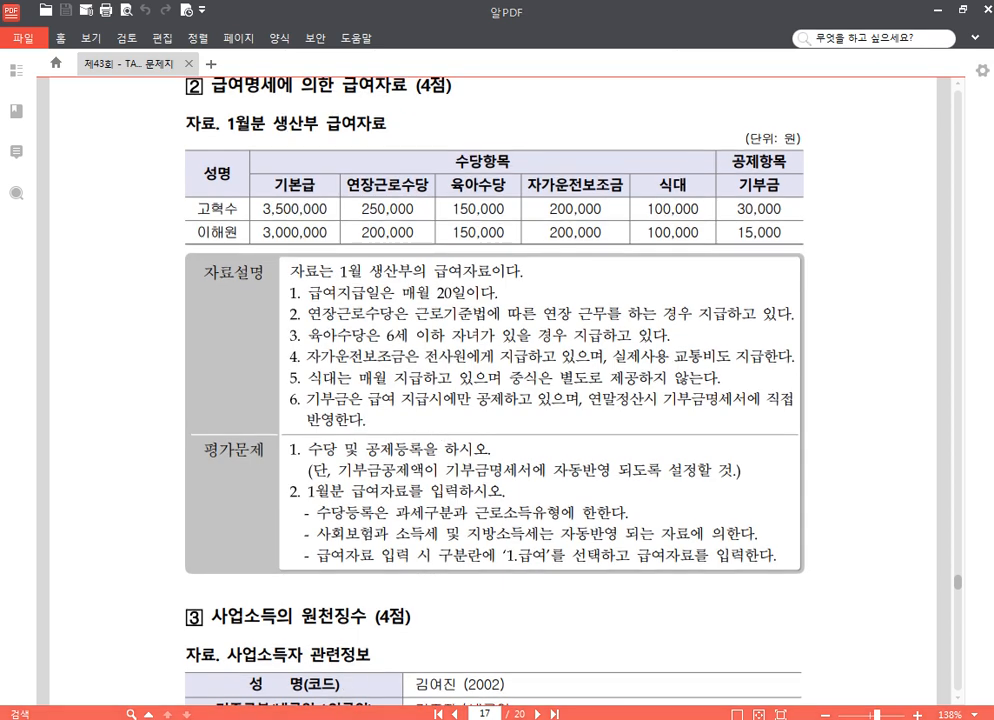
key("alt+Tab")
left_click(360, 168)
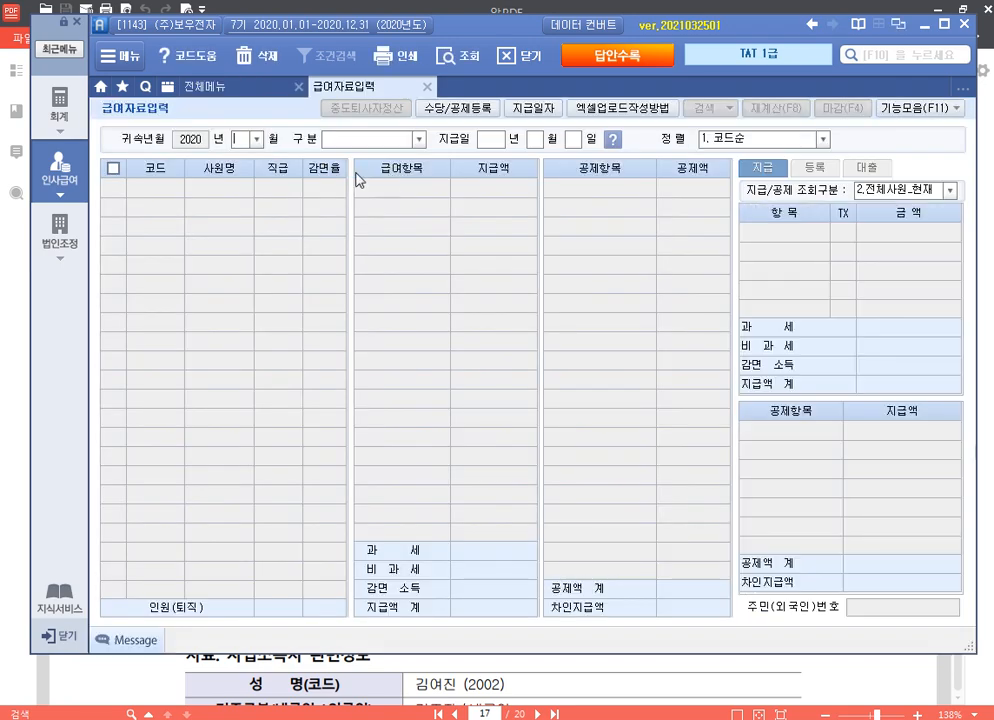
Step: Add 연장근로수당 and 육아수당 as non-taxable allowances with their matching 비과세 codes
left_click(447, 107)
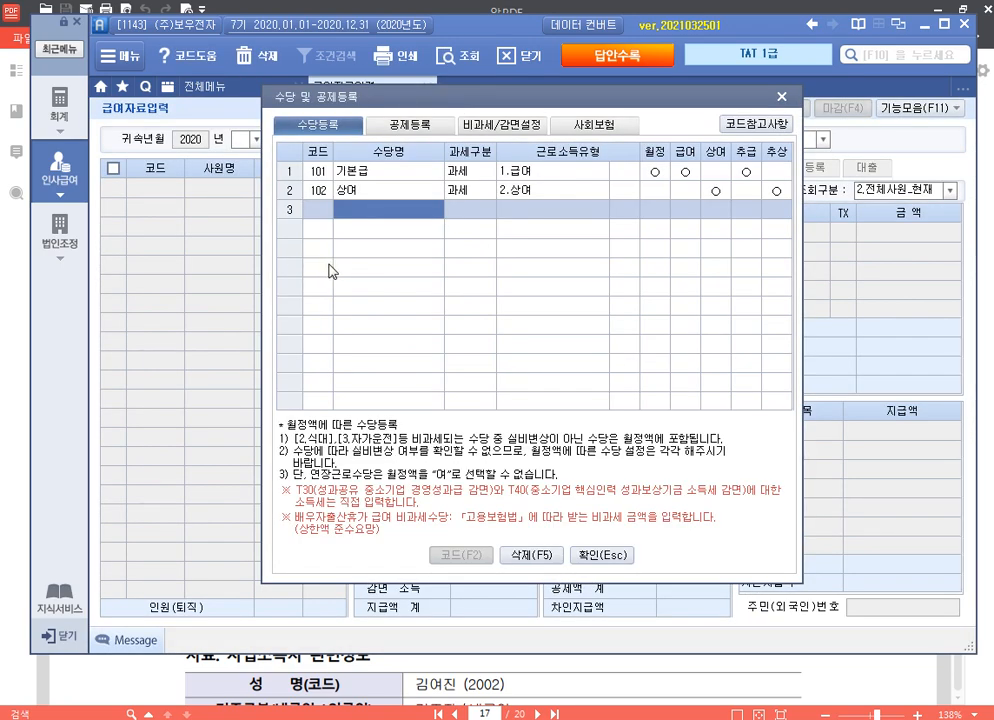
type("연")
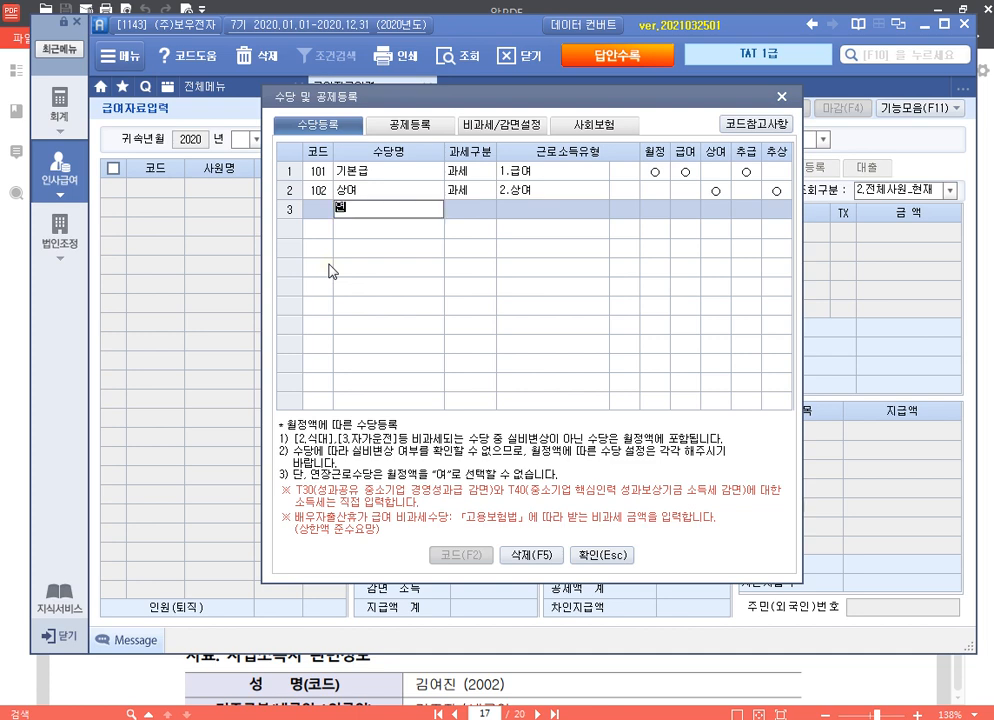
type("장근로수당")
key("Return")
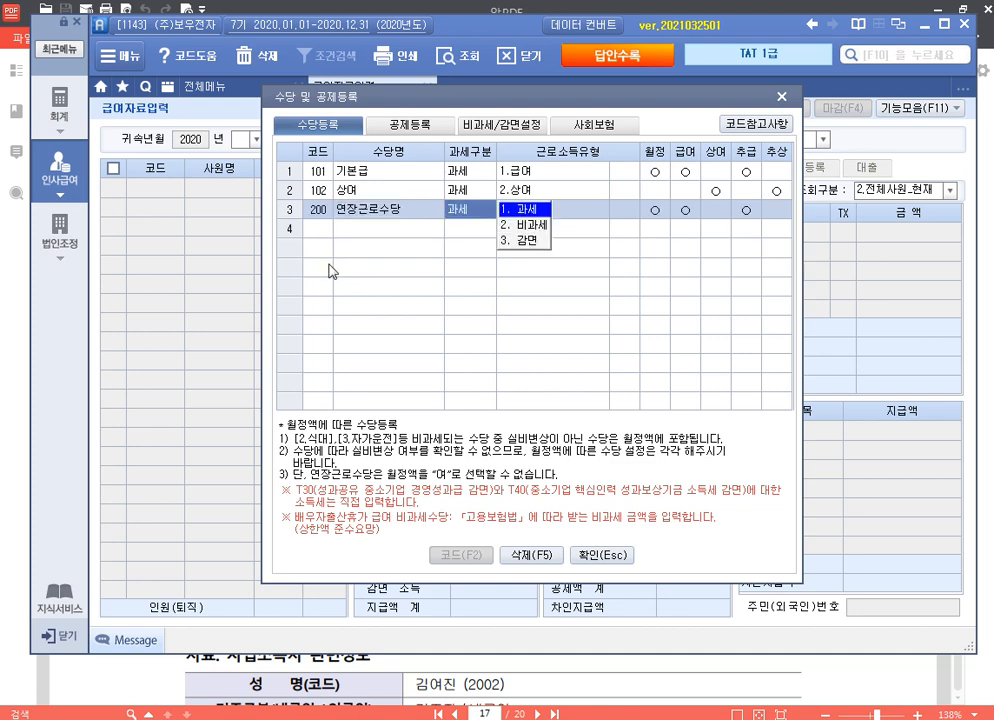
key("2")
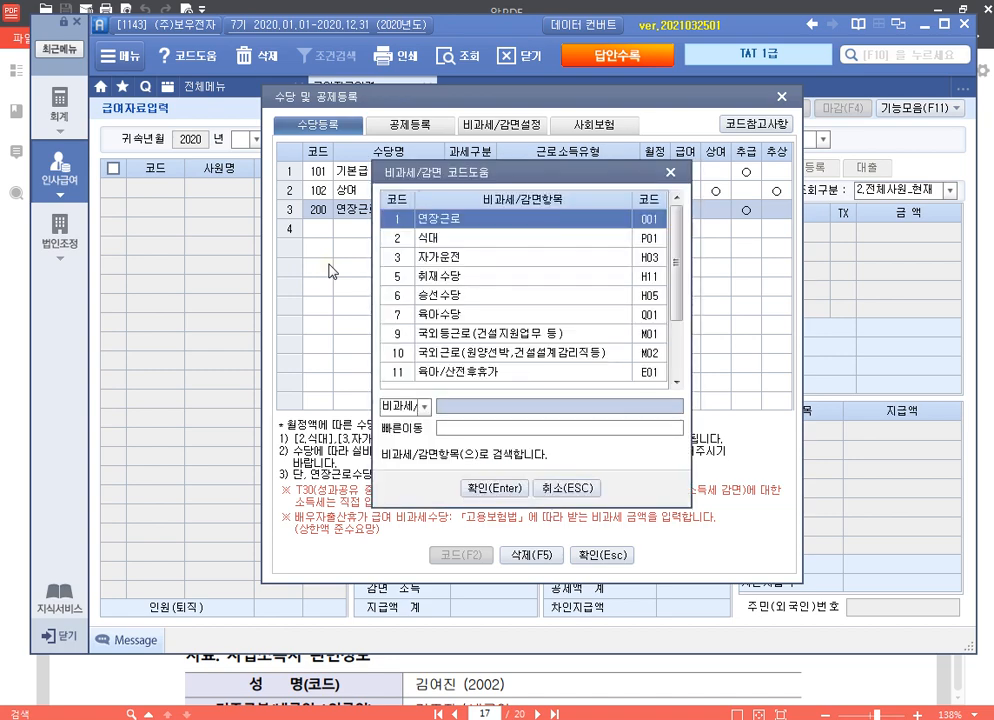
key("Return")
key("Return")
key("Return")
key("Return")
key("Return")
key("Return")
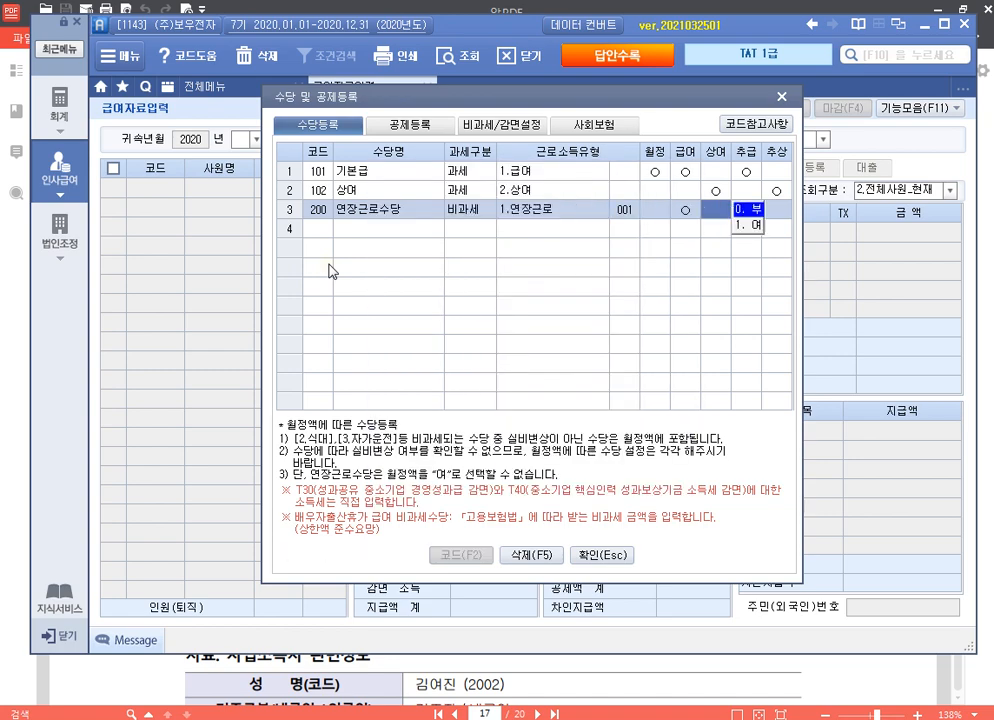
key("Return")
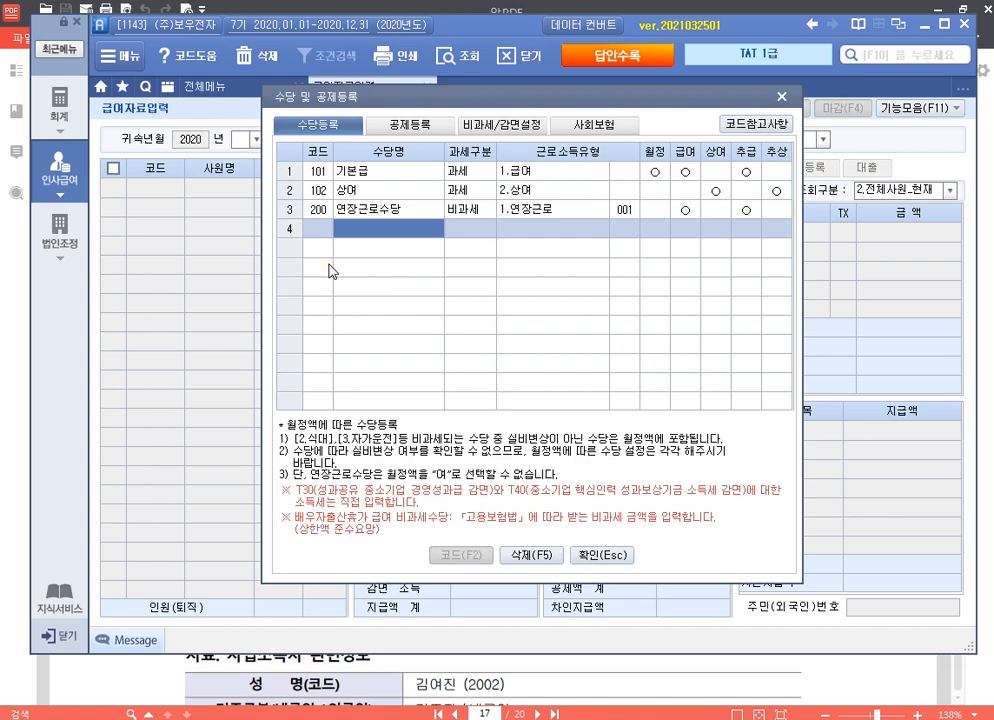
type("육아수당")
key("Return")
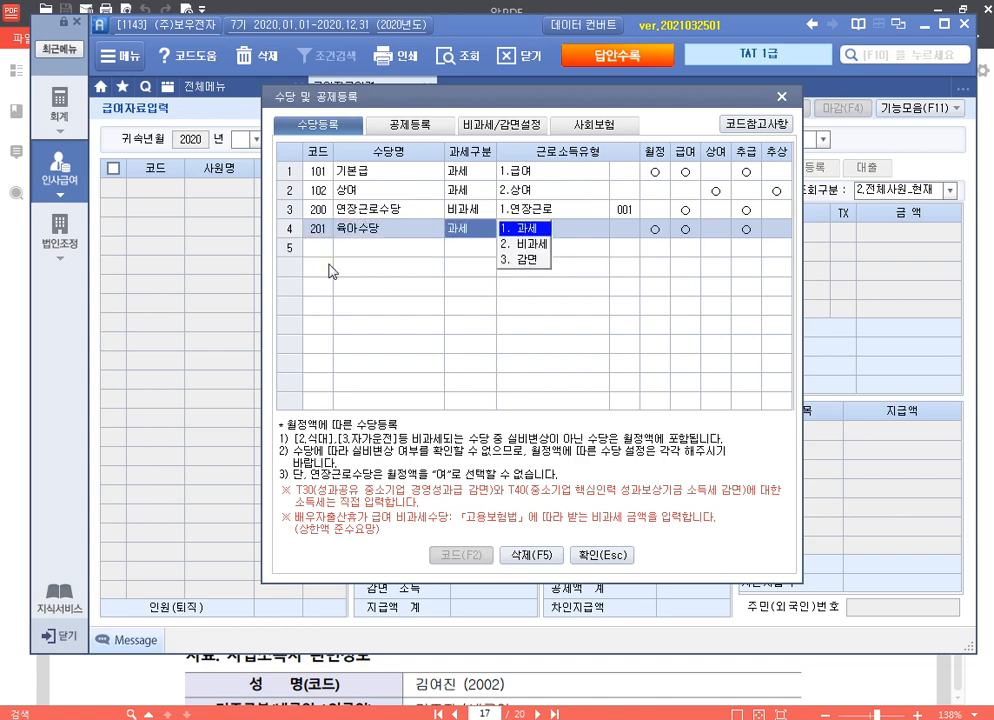
key("2")
key("Down")
key("Down")
key("Down")
key("Down")
key("Down")
key("Down")
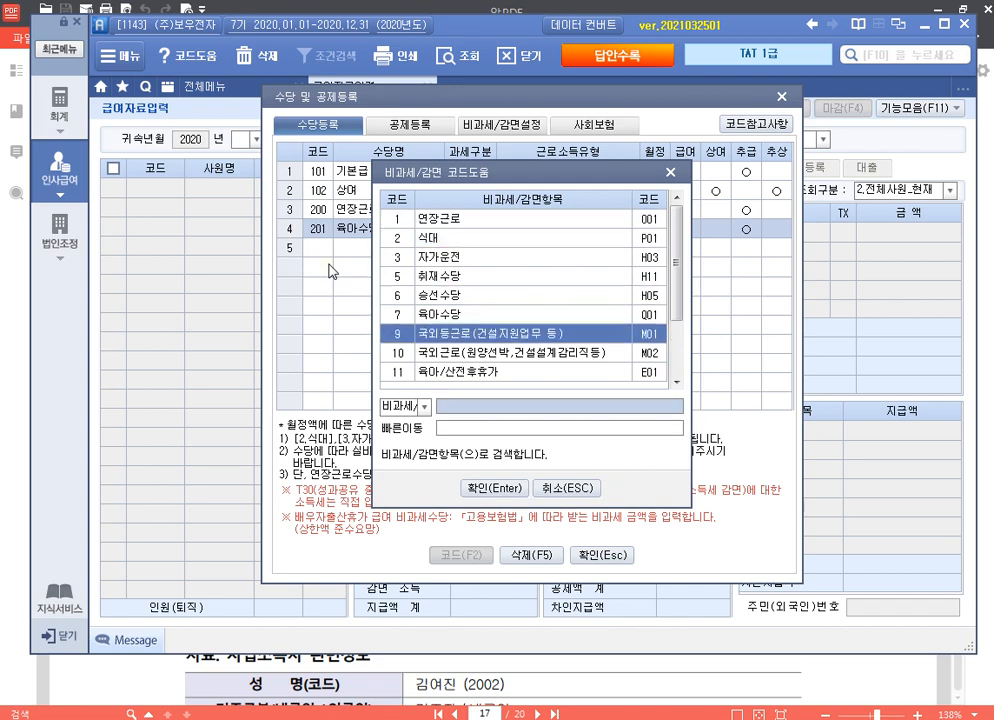
key("Up")
key("Return")
key("Return")
key("Return")
key("Return")
key("Return")
key("Return")
key("Return")
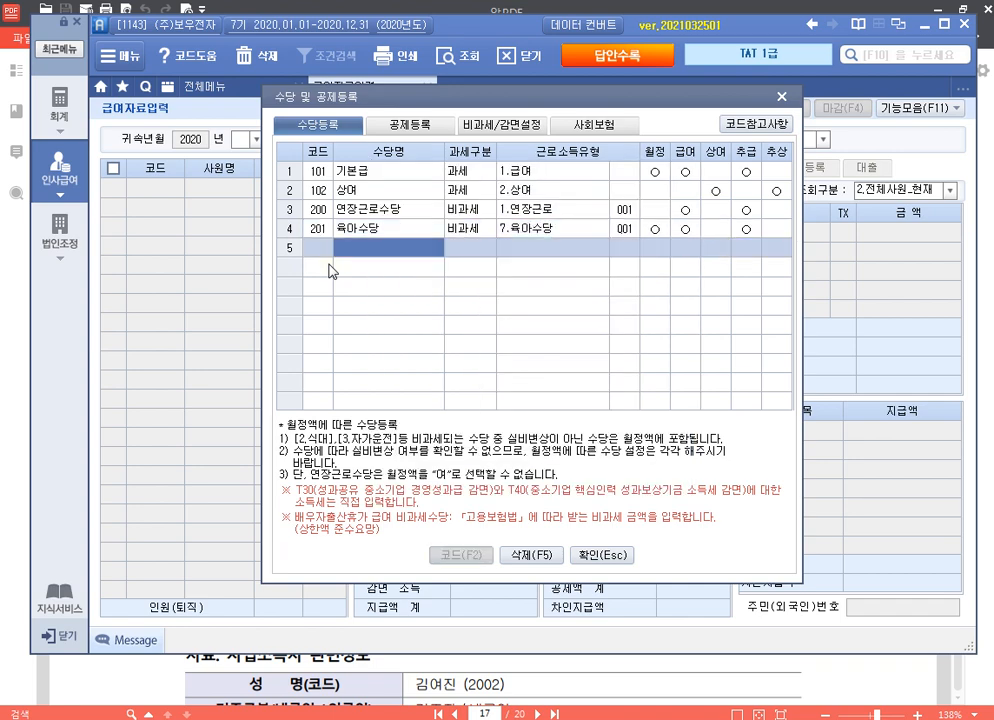
Step: Add 자가운전보조금 as a taxable 급여 allowance and 식대 as non-taxable code P01
type("자가운전보조금")
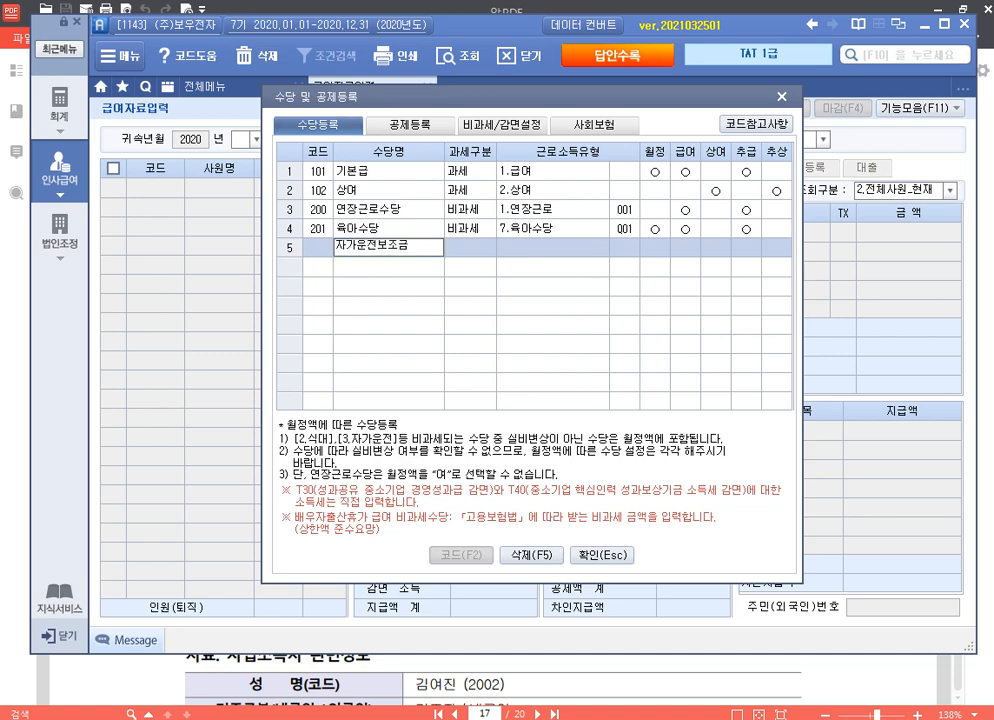
key("Return")
key("Return")
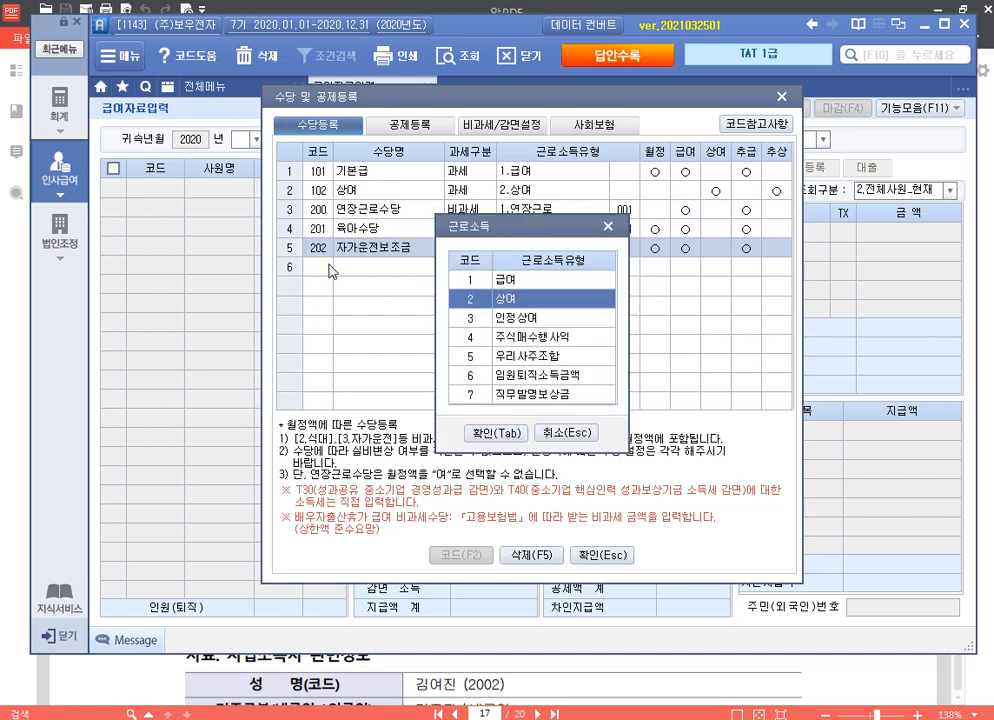
key("Up")
key("Return")
key("Return")
key("Return")
key("Return")
key("Return")
key("Return")
key("Return")
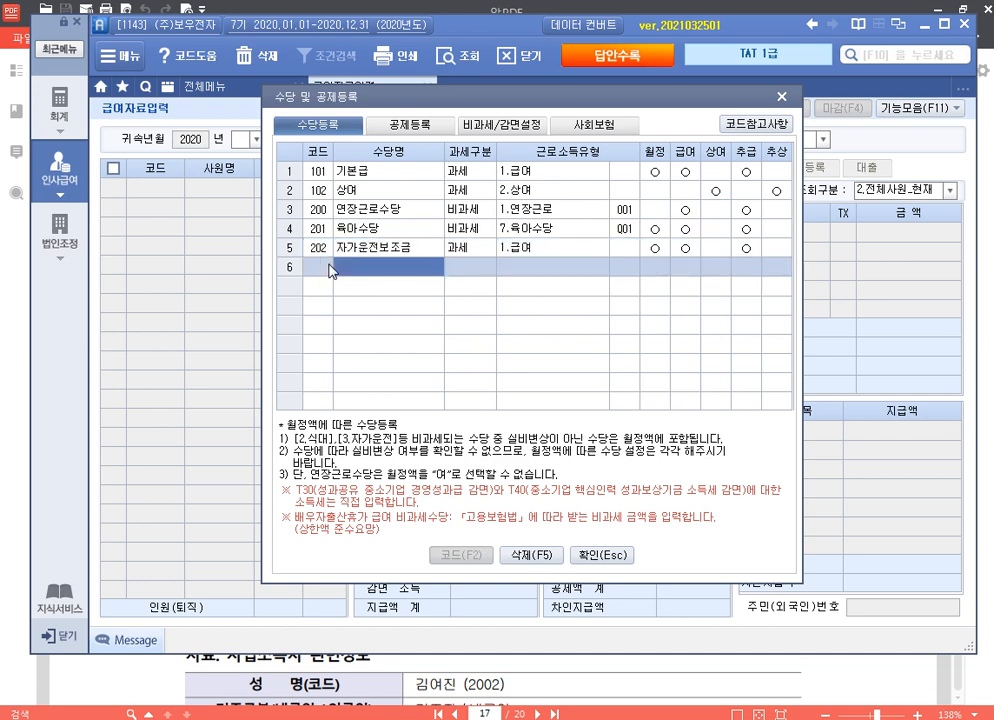
type("식대")
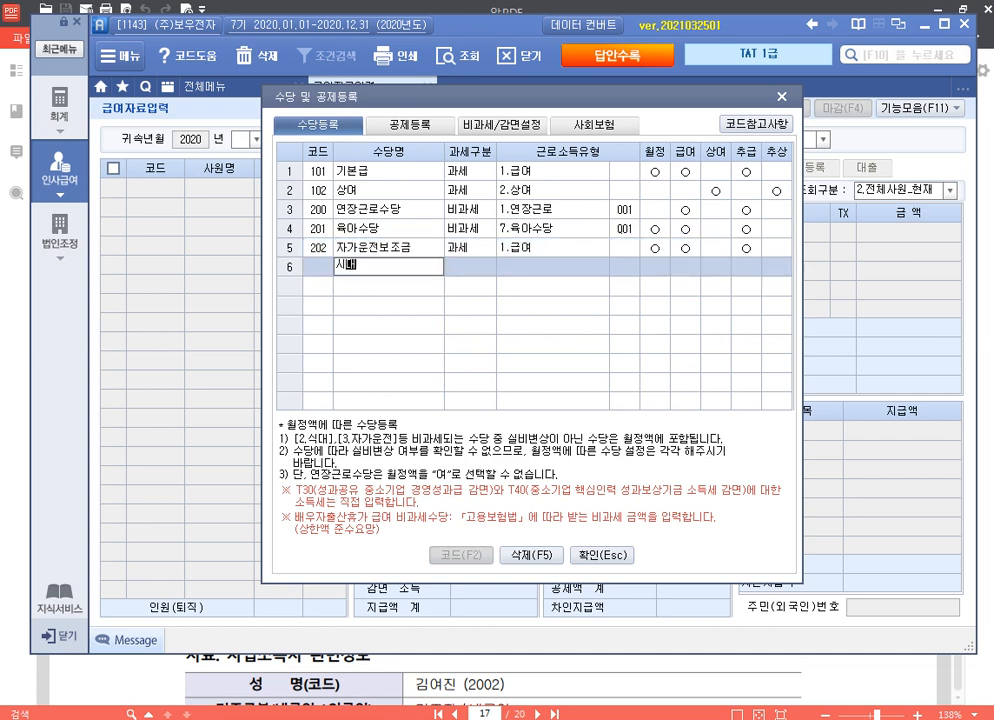
key("Return")
key("Return")
type("식대")
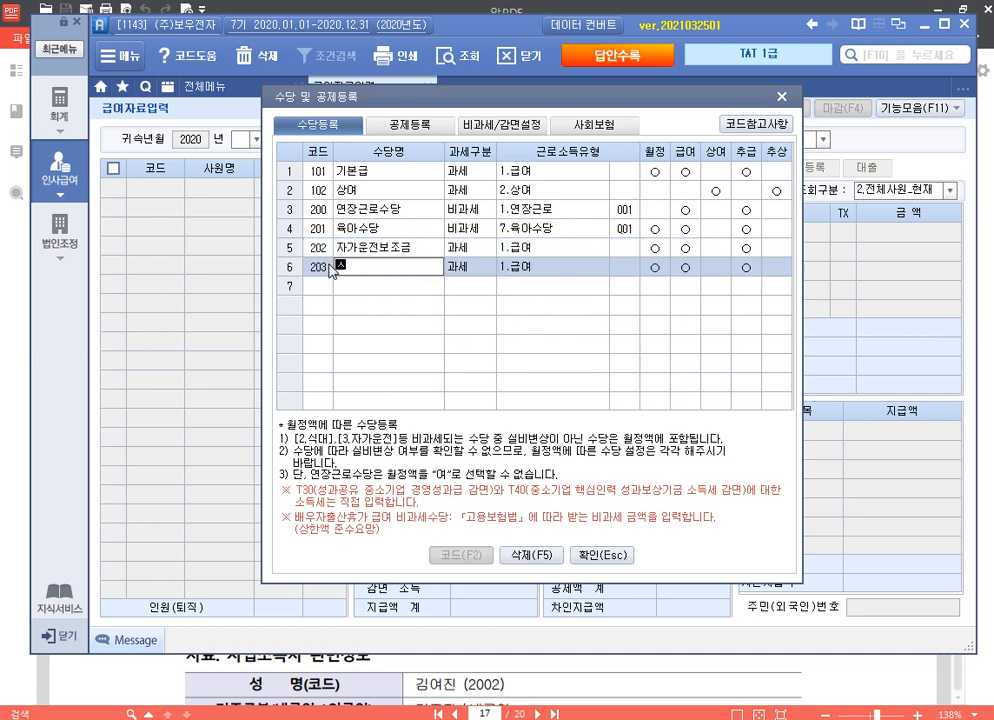
key("Return")
key("Down")
key("Return")
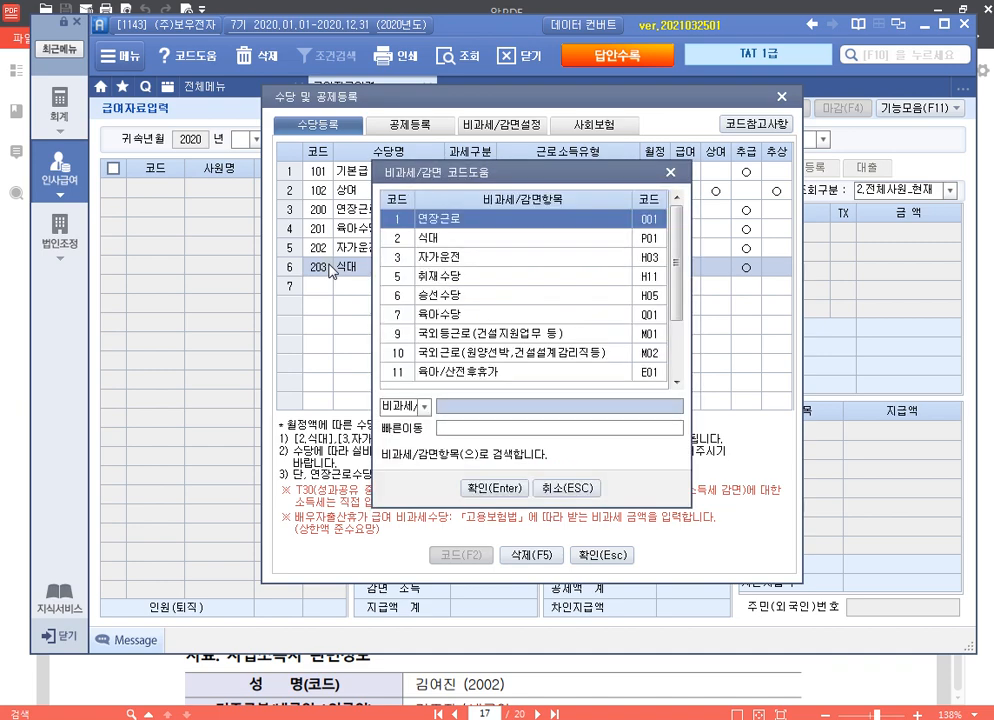
key("Down")
key("Return")
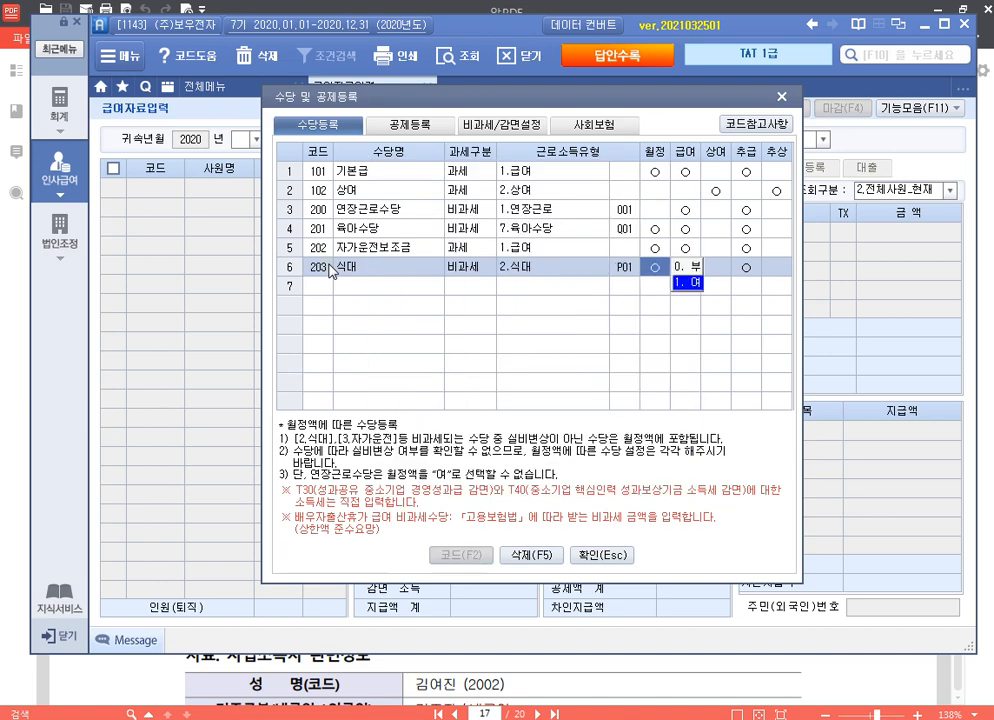
key("Return")
key("Return")
key("Return")
key("Return")
key("Return")
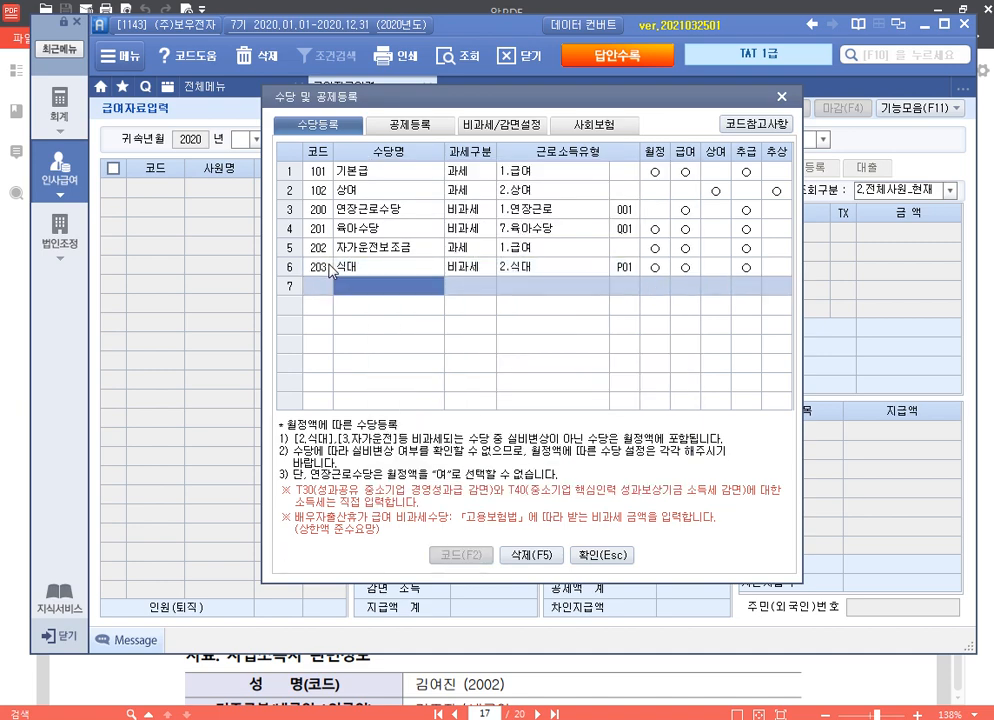
Step: Add a 600 기부금 deduction with income type 3.기부금, applied to 급여 only
left_click(398, 125)
type("기부금")
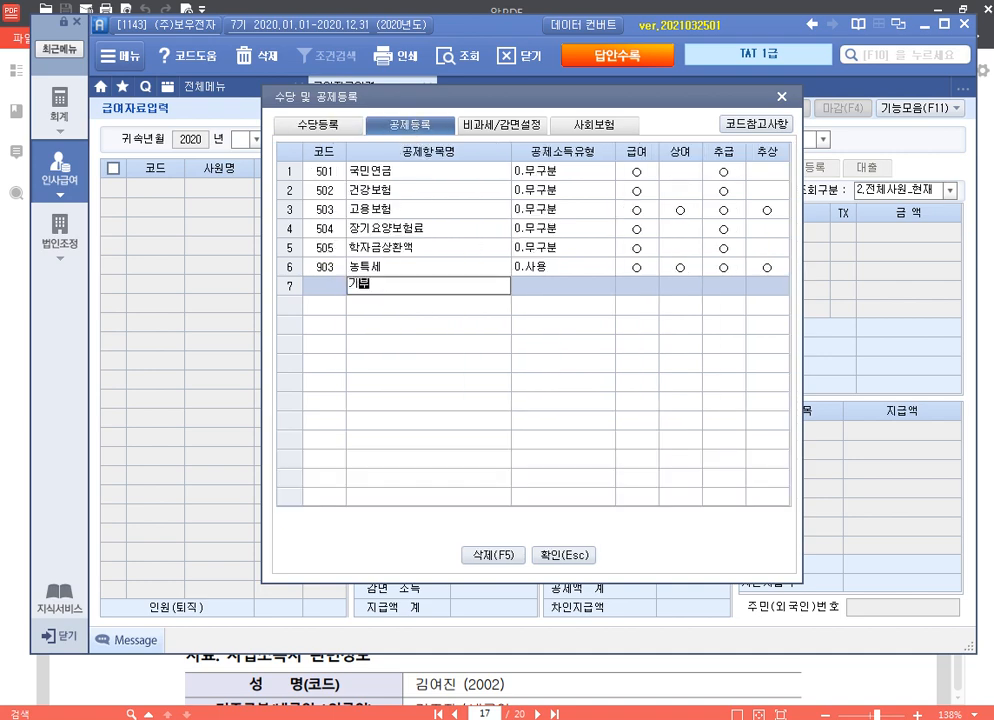
key("Return")
key("3")
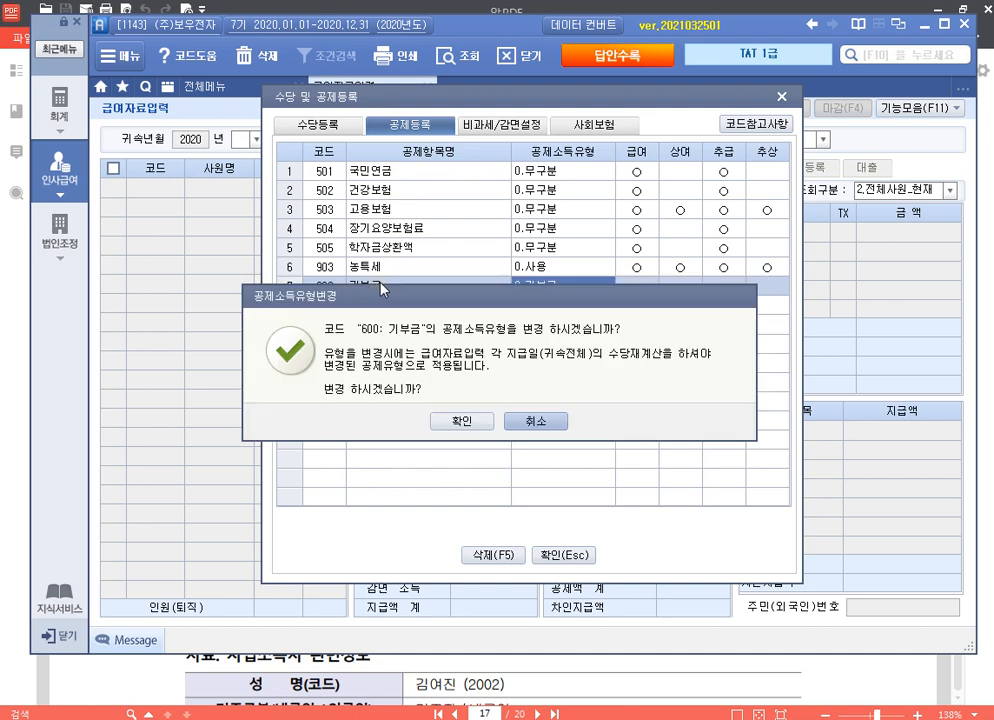
left_click(462, 421)
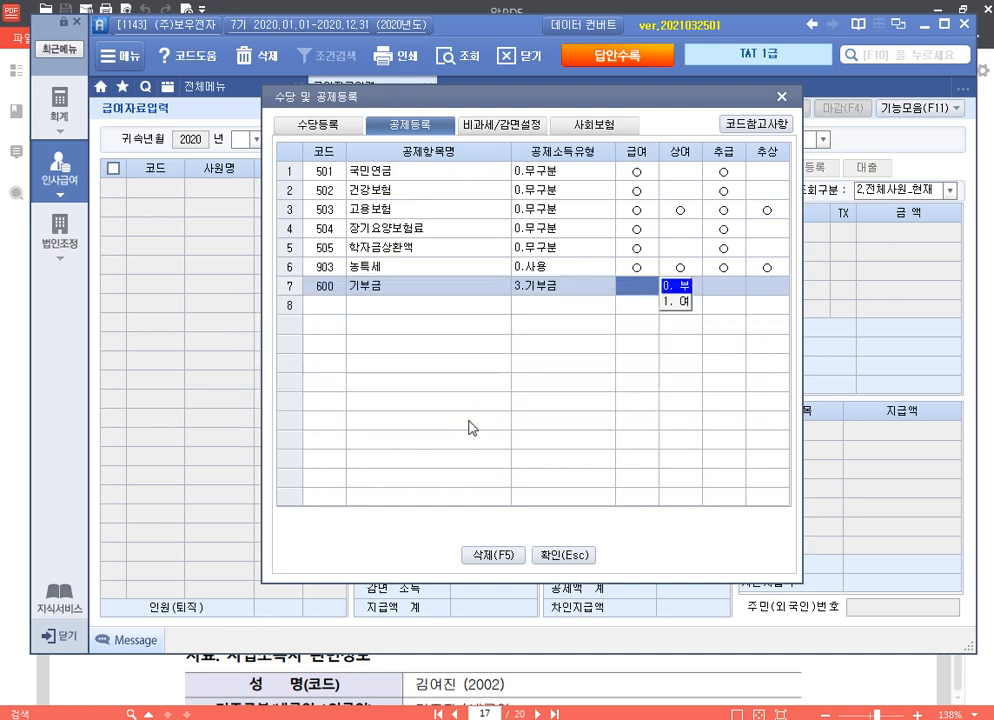
key("1")
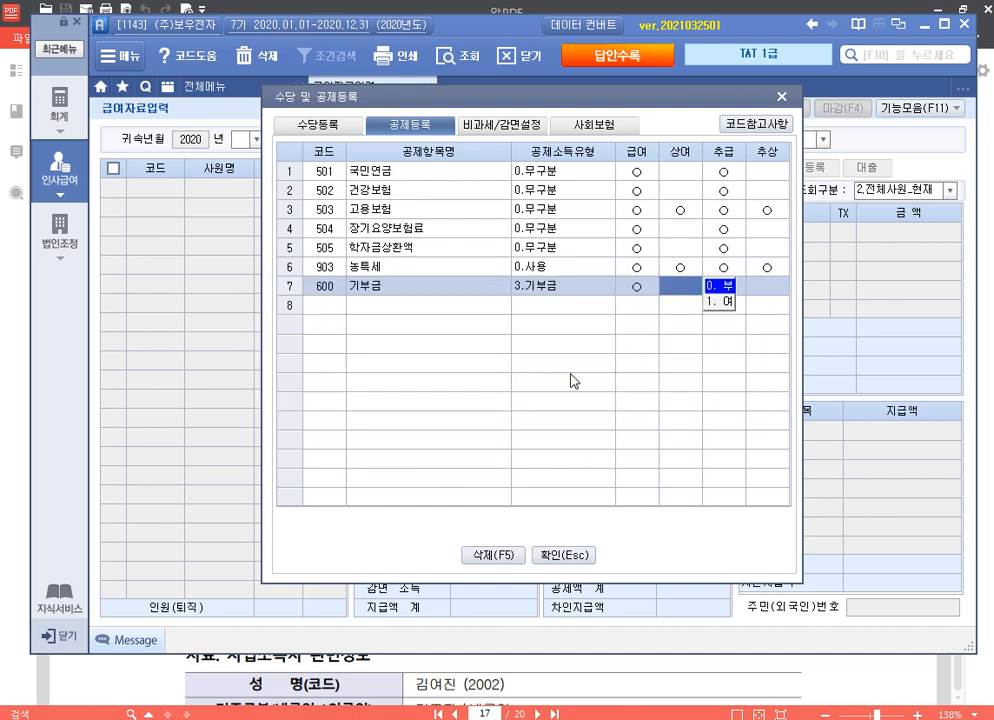
key("Return")
key("Return")
key("Return")
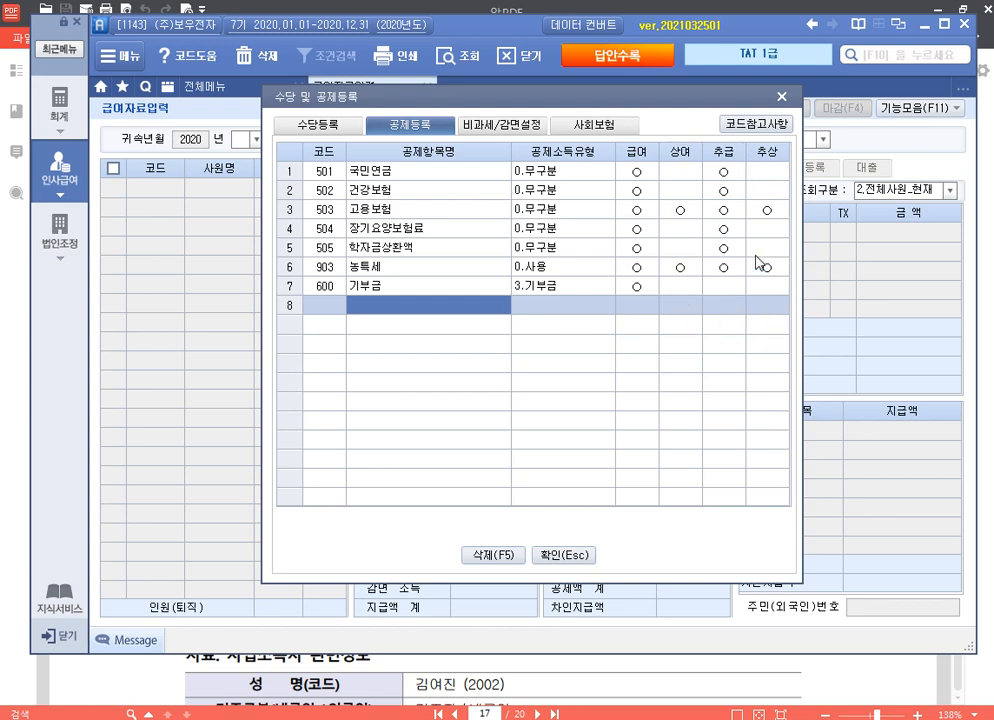
Step: Set up January salary pay with payment date 2020/01/20
left_click(579, 557)
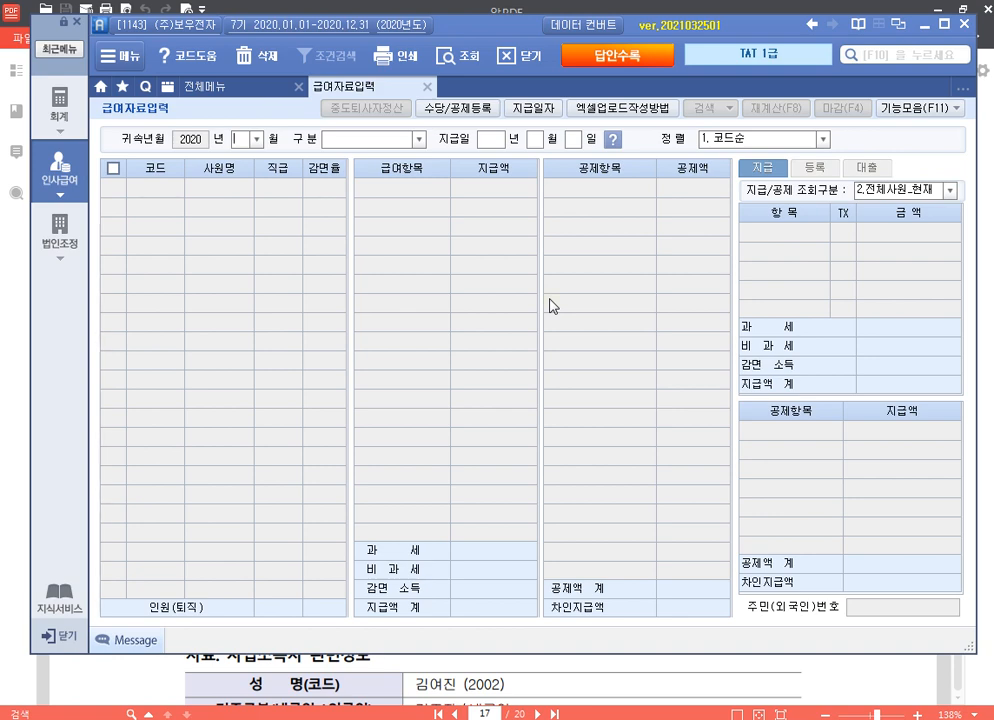
type("1")
key("Return")
type("1")
key("Return")
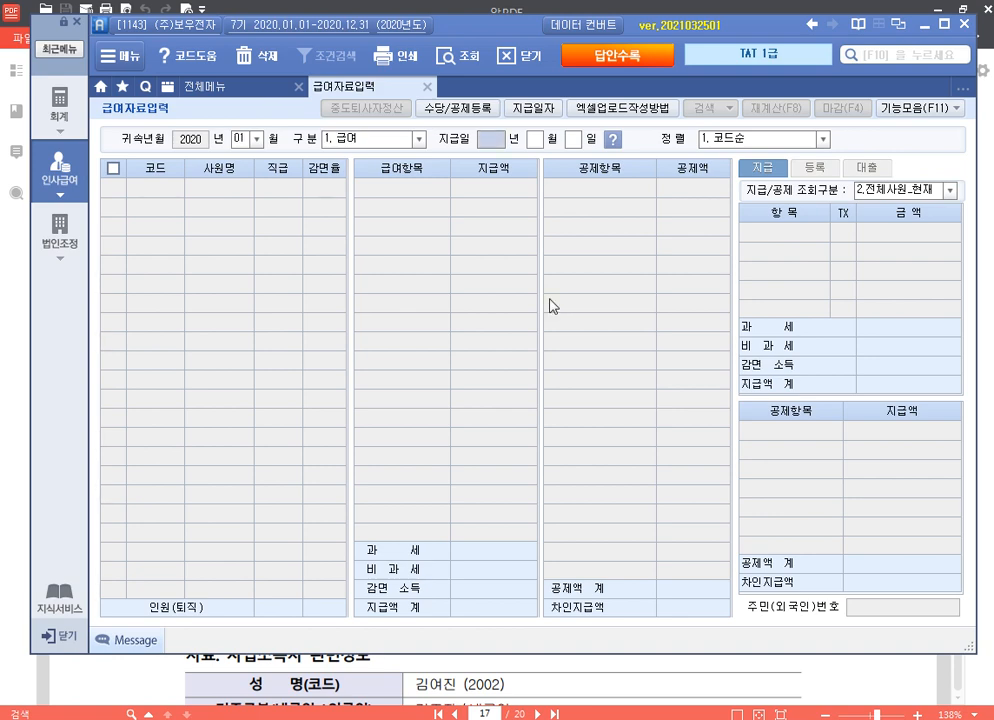
key("Return")
type("1")
key("Return")
type("20")
key("Return")
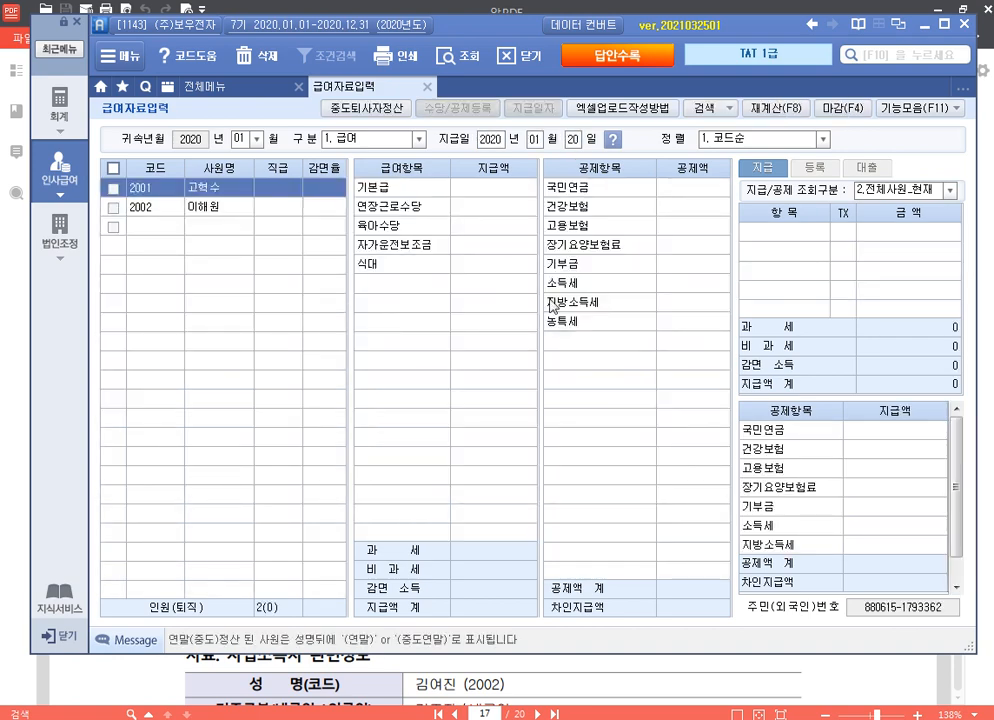
Step: Enter employee 2001's pay: 3,500,000 base, 250,000 overtime, 150,000 childcare, 200,000 car, 100,000 meals, 30,000 기부금
key("Return")
type("3,5")
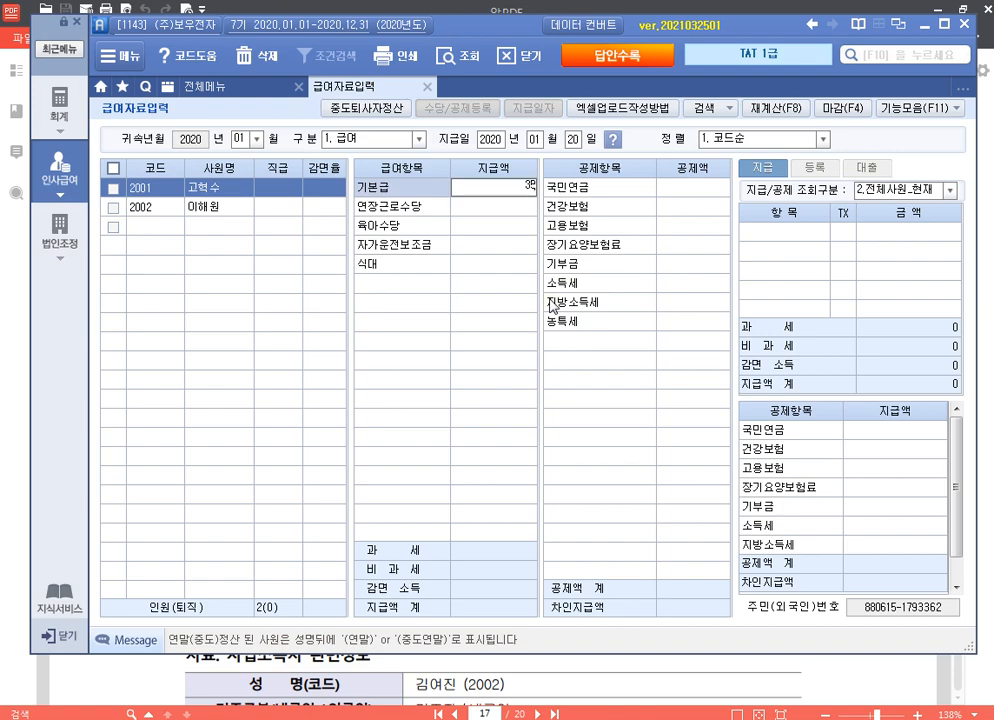
type("00,000")
key("Return")
type("250000")
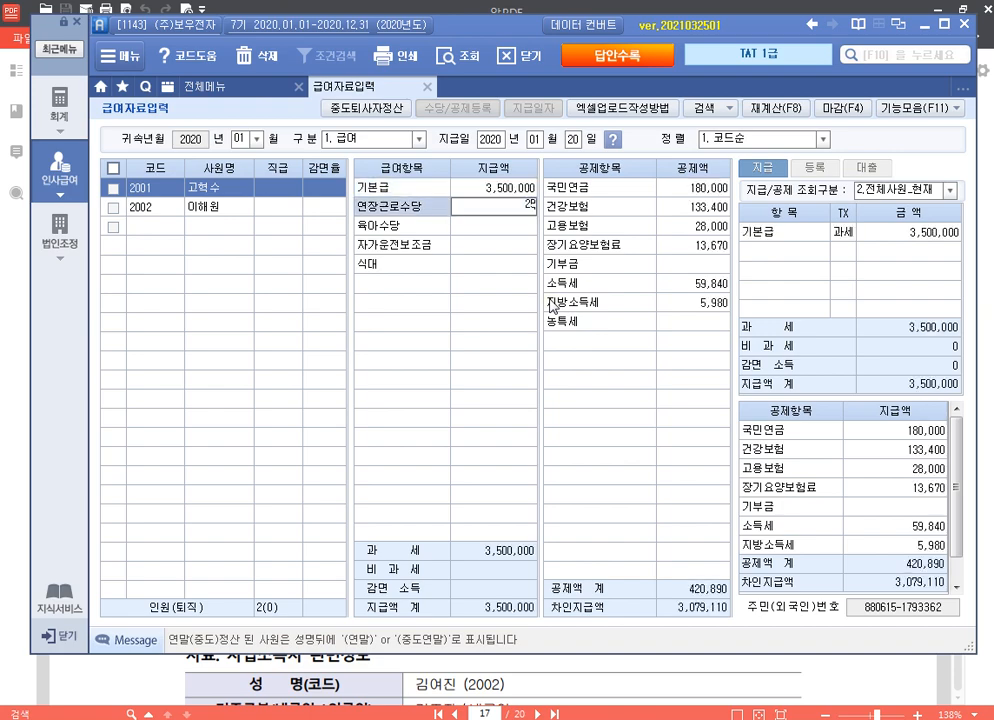
key("Return")
type("1500000")
key("Return")
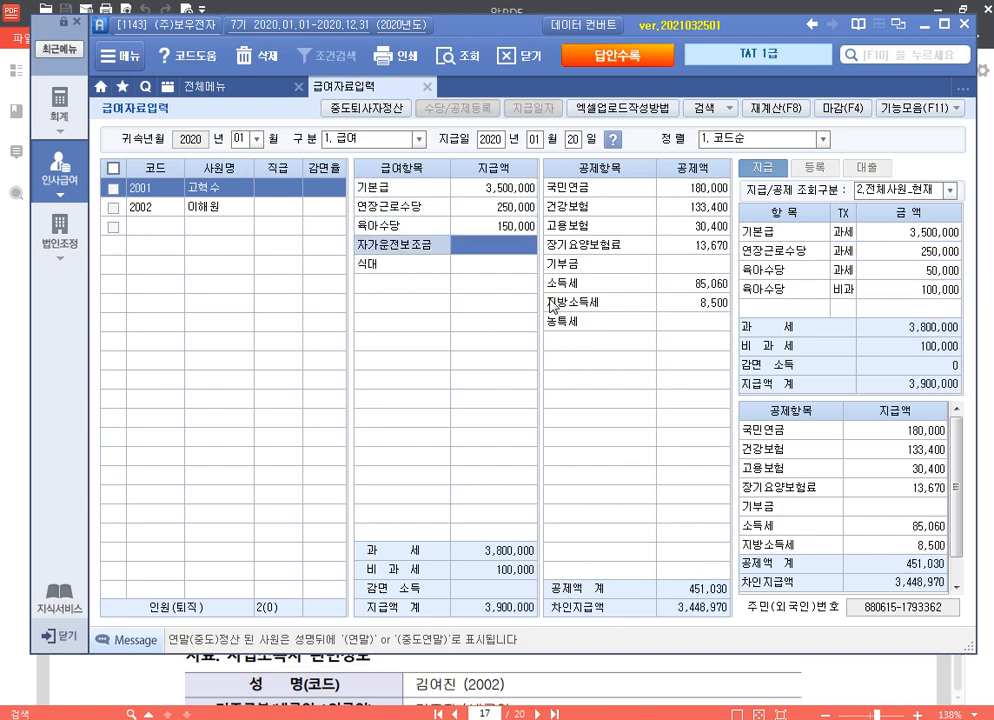
type("2")
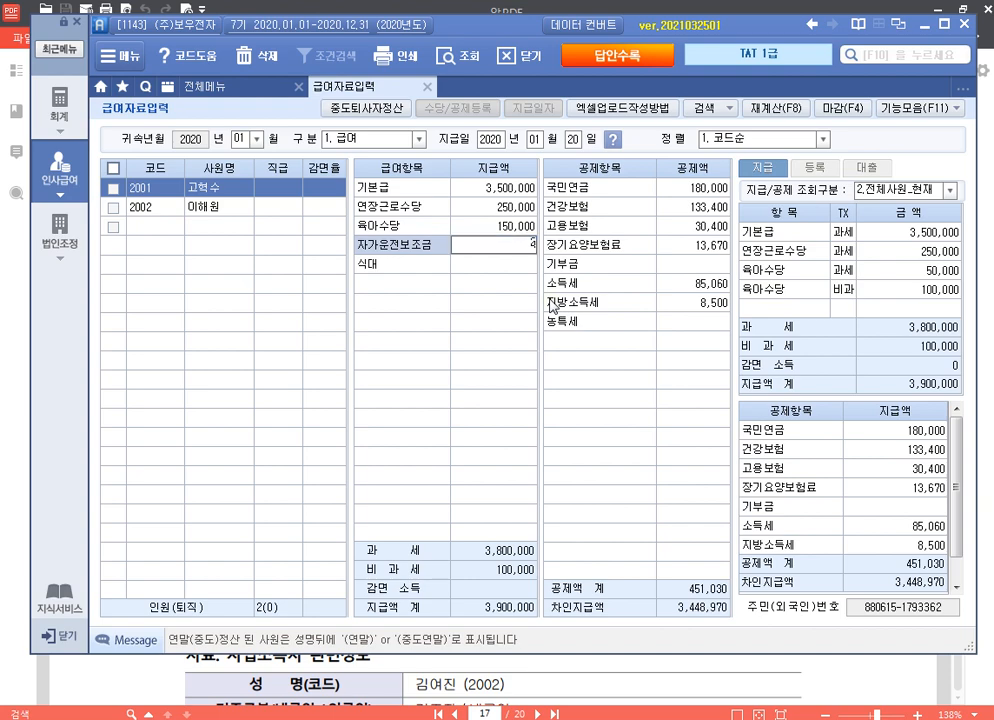
type("00,000")
key("Return")
type("100000")
key("Return")
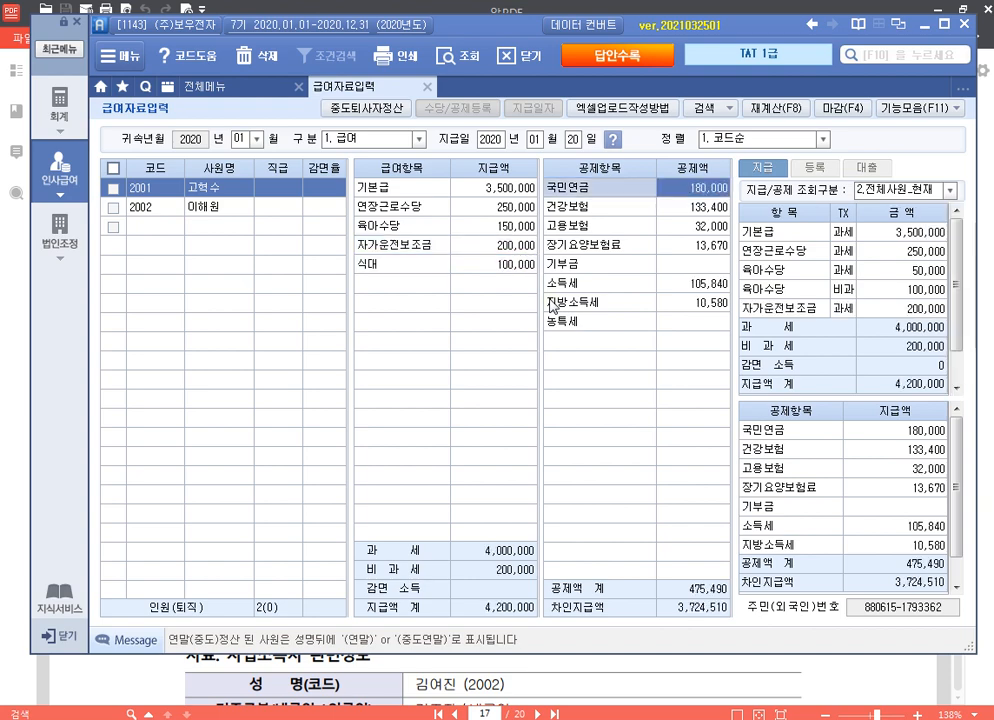
key("Return")
key("Return")
key("Return")
key("Return")
type("30000")
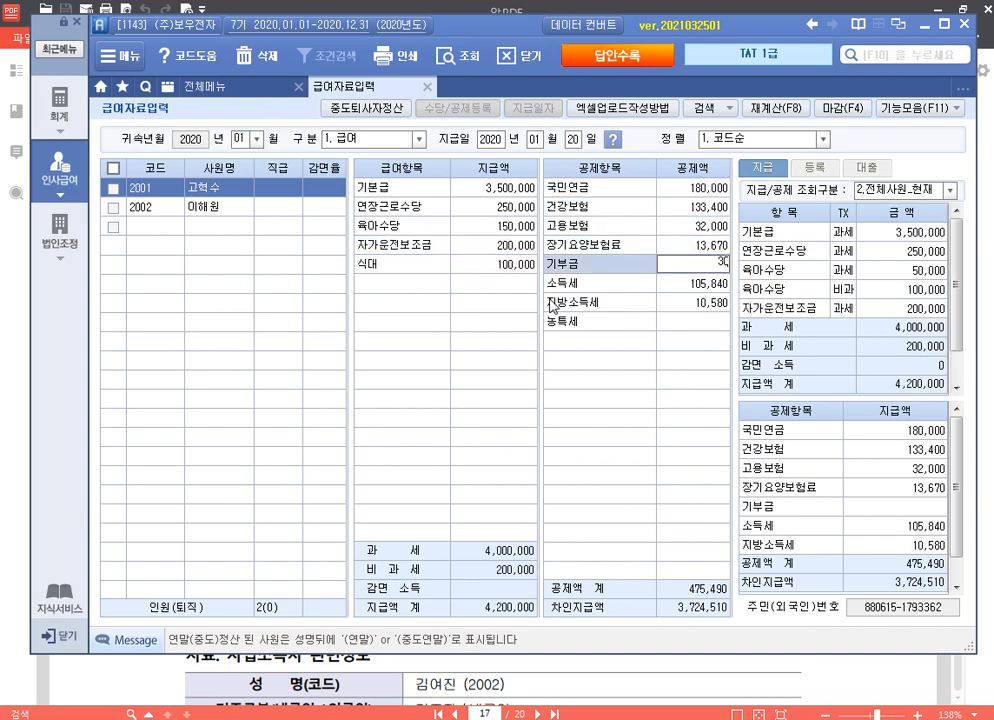
key("Return")
key("Return")
key("Return")
Step: Enter employee 2002's pay: 3,000,000 base, 200,000 overtime, 150,000 childcare, 200,000 car, 100,000 meals, 15,000 기부금
key("Return")
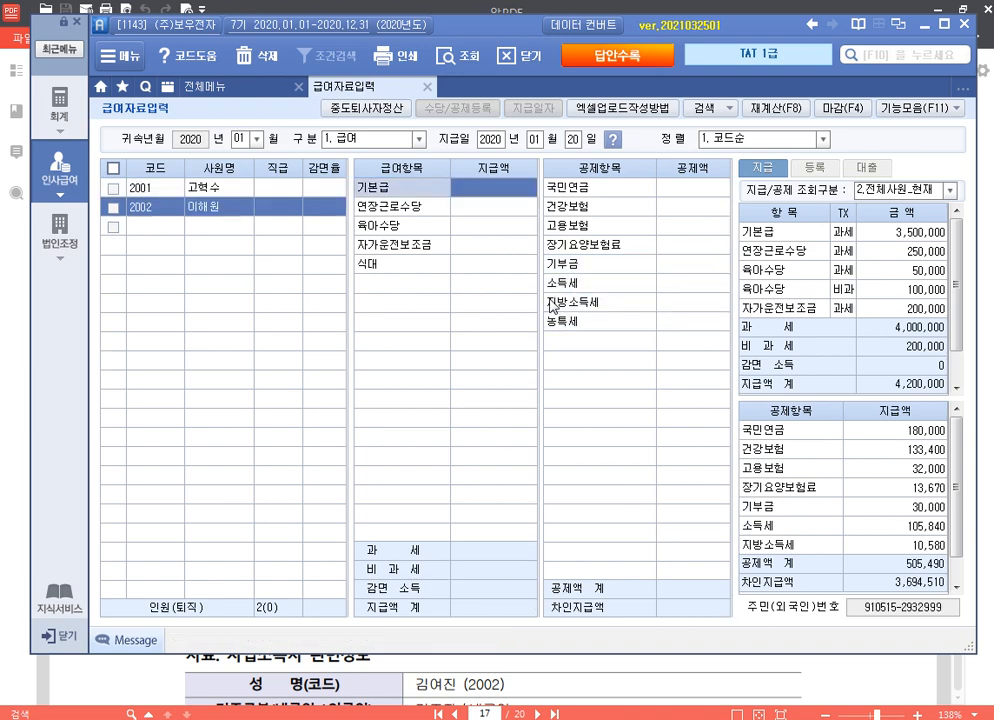
type("3000000")
key("Return")
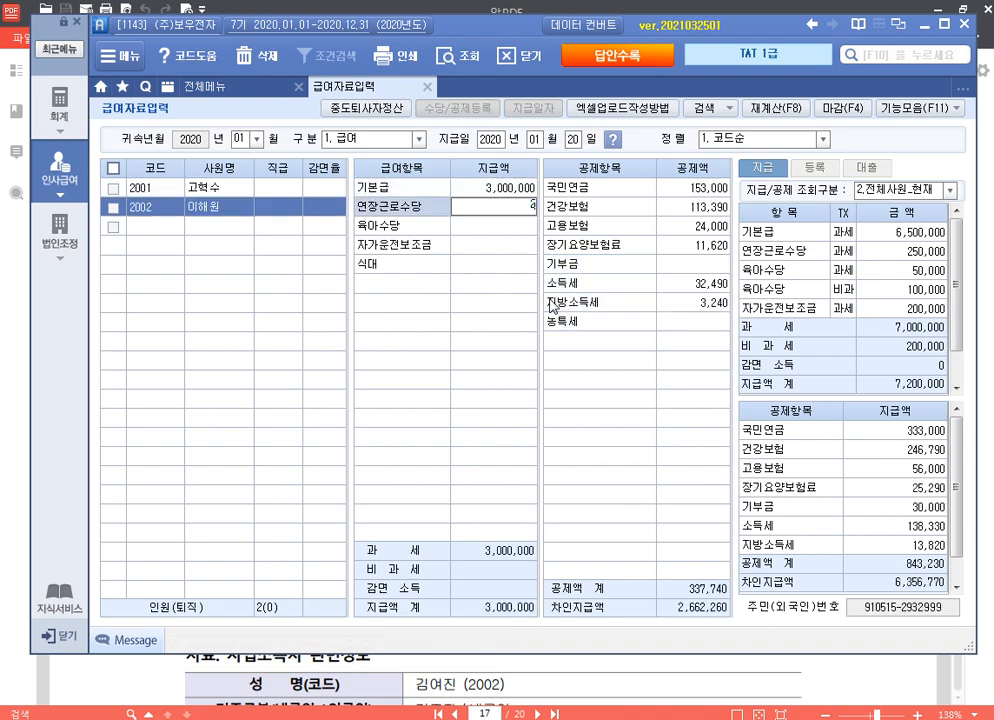
type("2000000")
key("Return")
type("150,000")
key("Return")
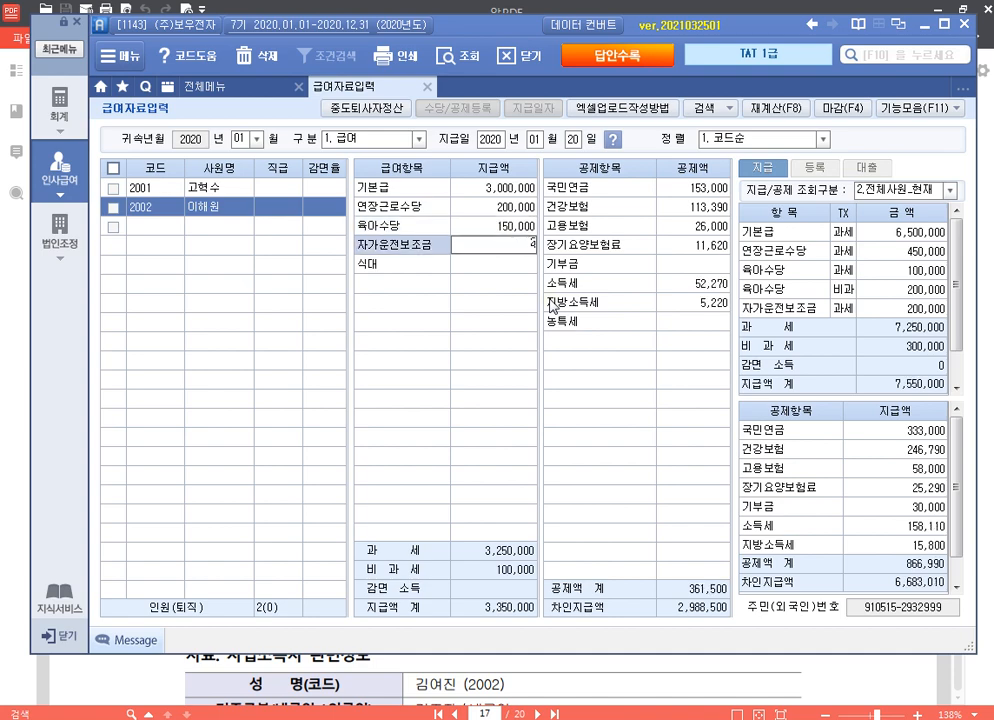
type("2000000")
key("Return")
type("1000000")
key("Return")
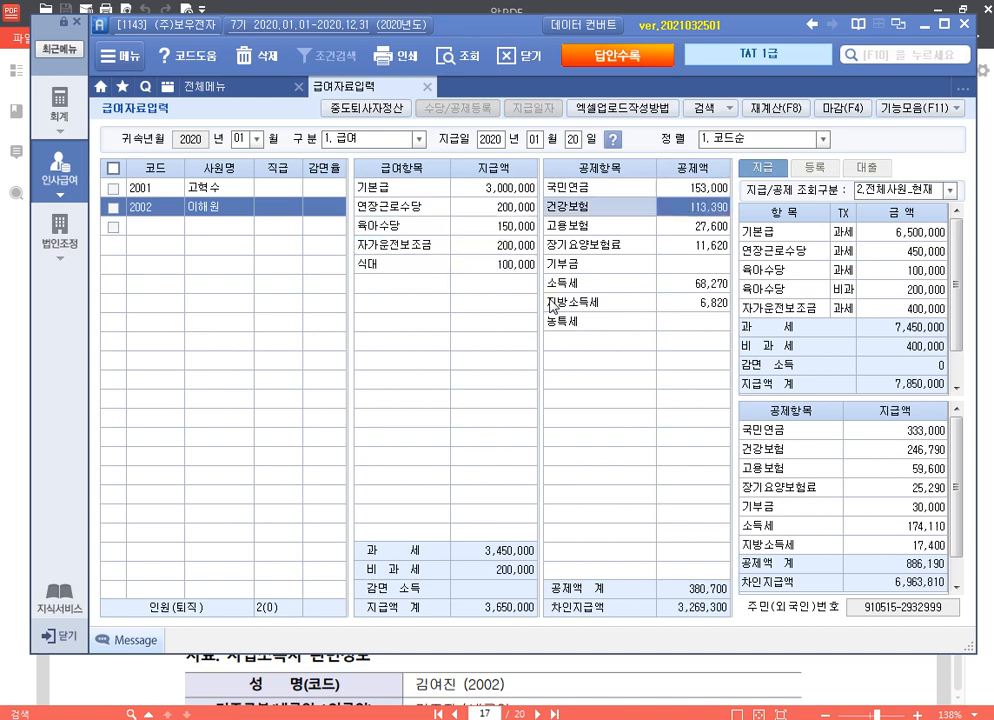
type("150000")
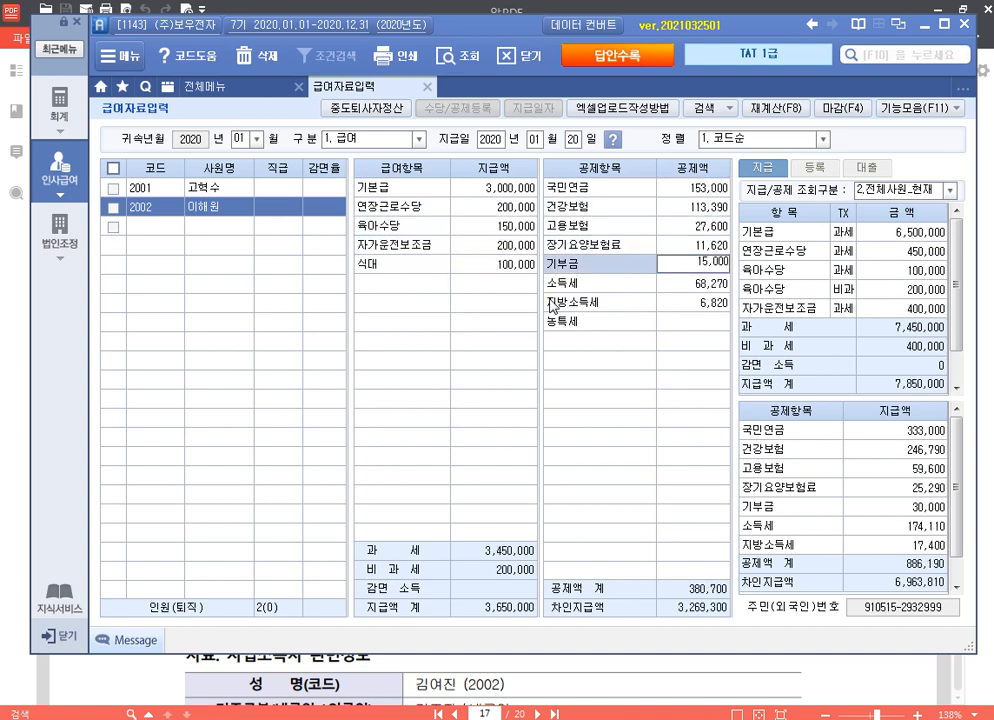
key("Return")
key("Return")
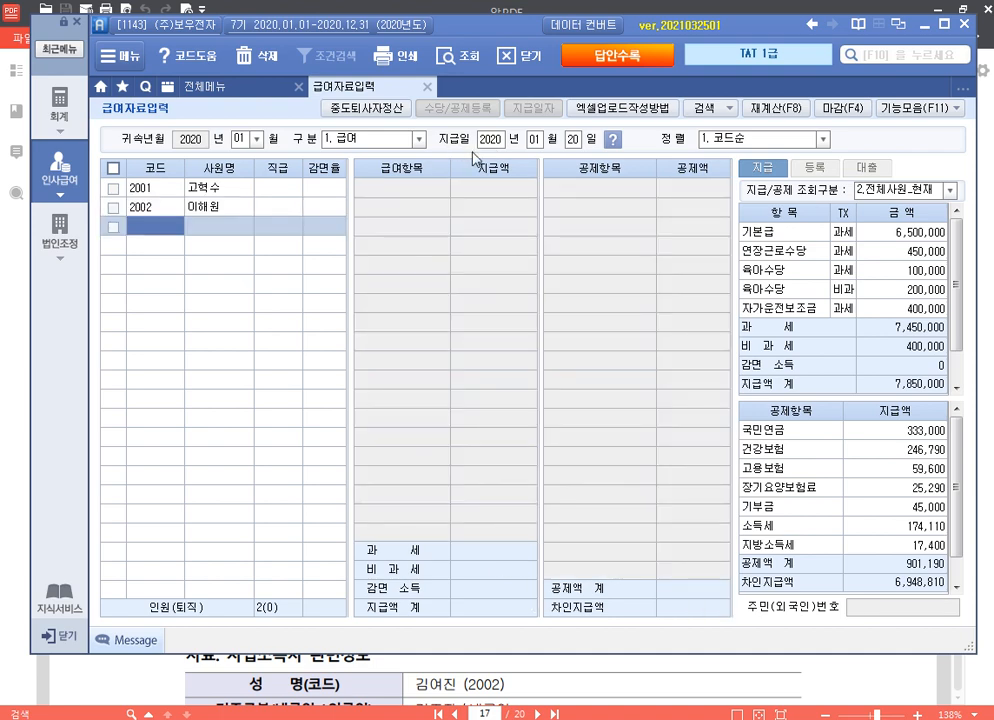
Step: Recheck employee 2002's saved record, close 급여자료입력 and return to the exam PDF
left_click(238, 205)
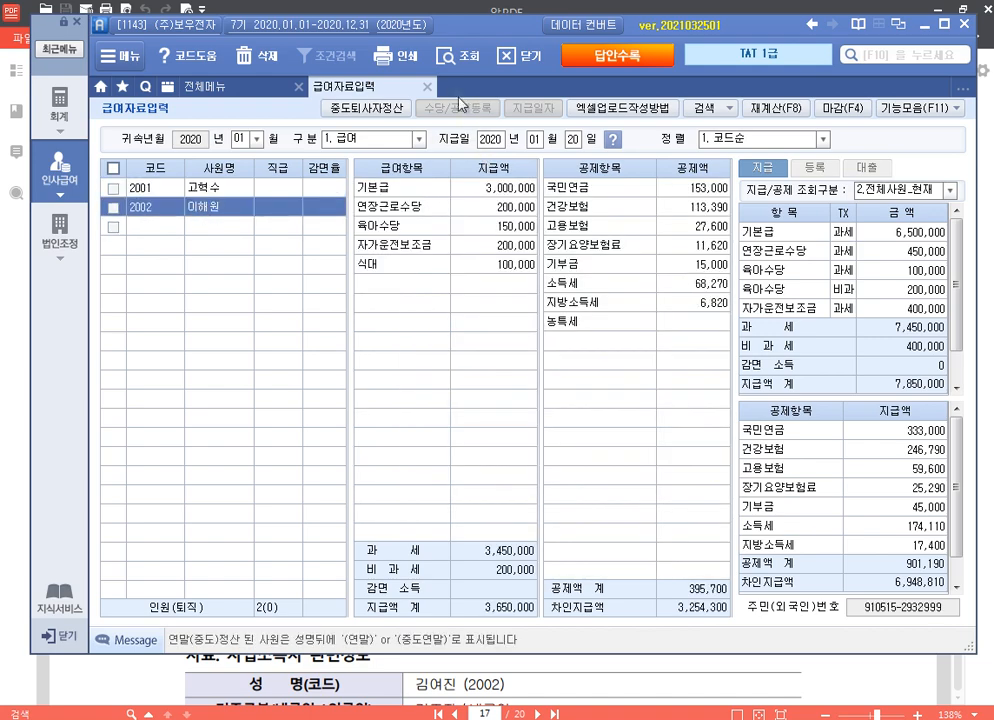
left_click(427, 88)
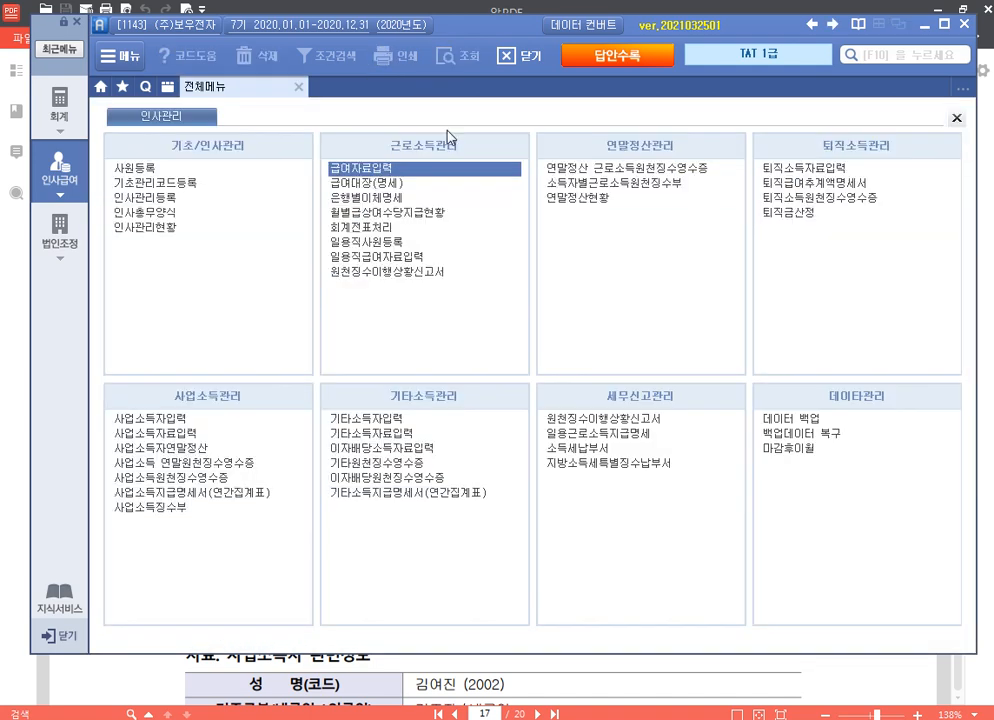
left_click(800, 678)
scroll(678, 552, "down", 5)
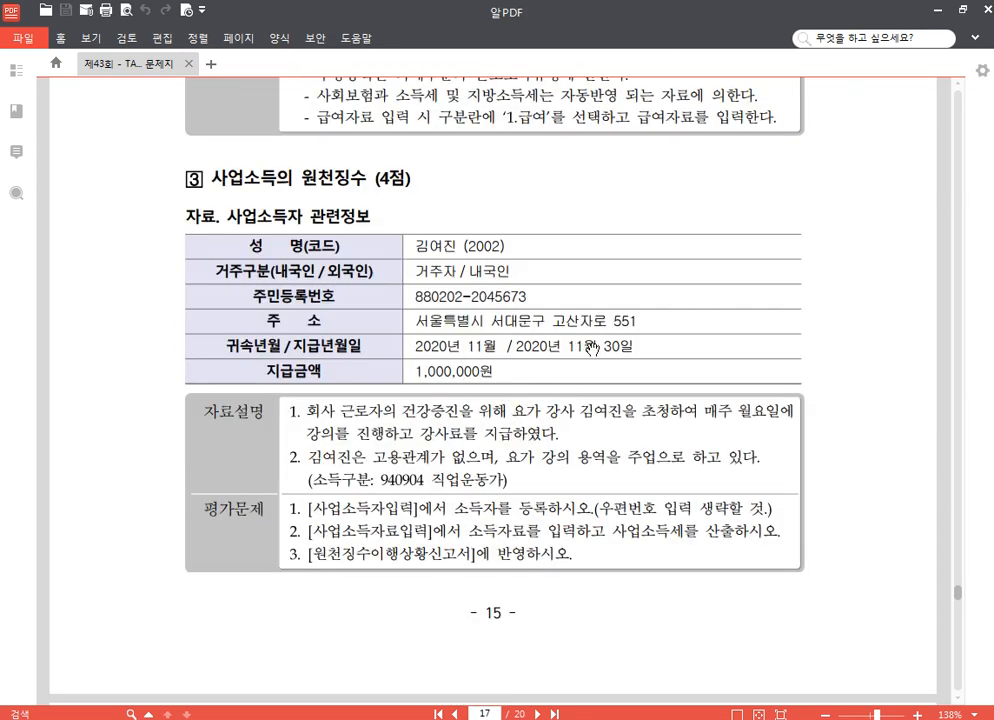
Step: Read problem 3, 사업소득의 원천징수, then switch back to Smart A's full menu
scroll(580, 375, "down", 1)
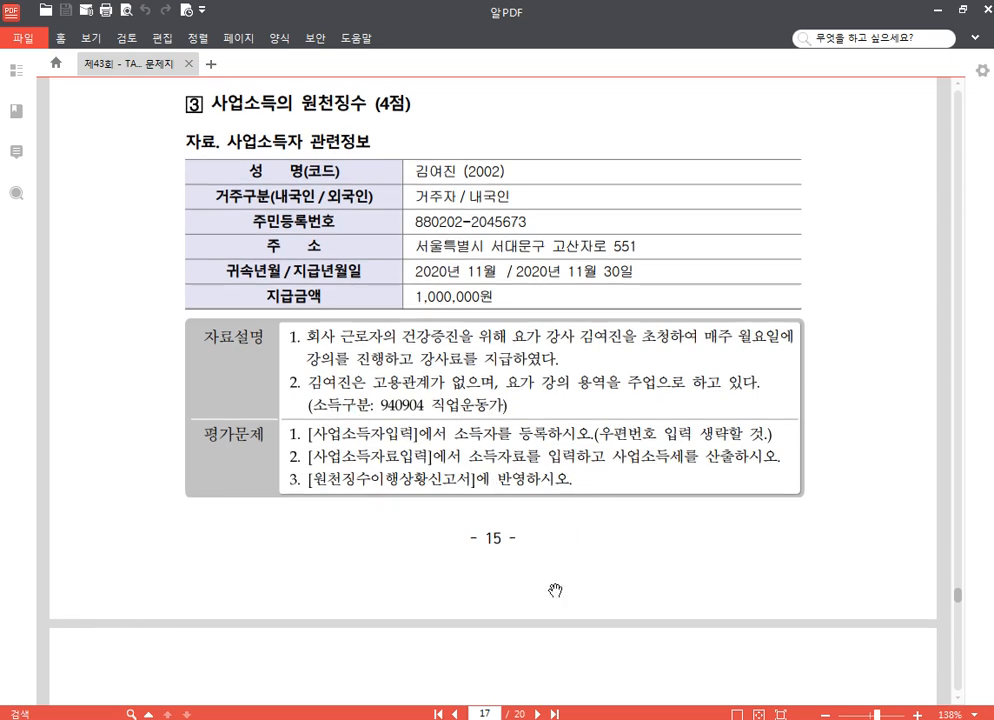
key("alt+Tab")
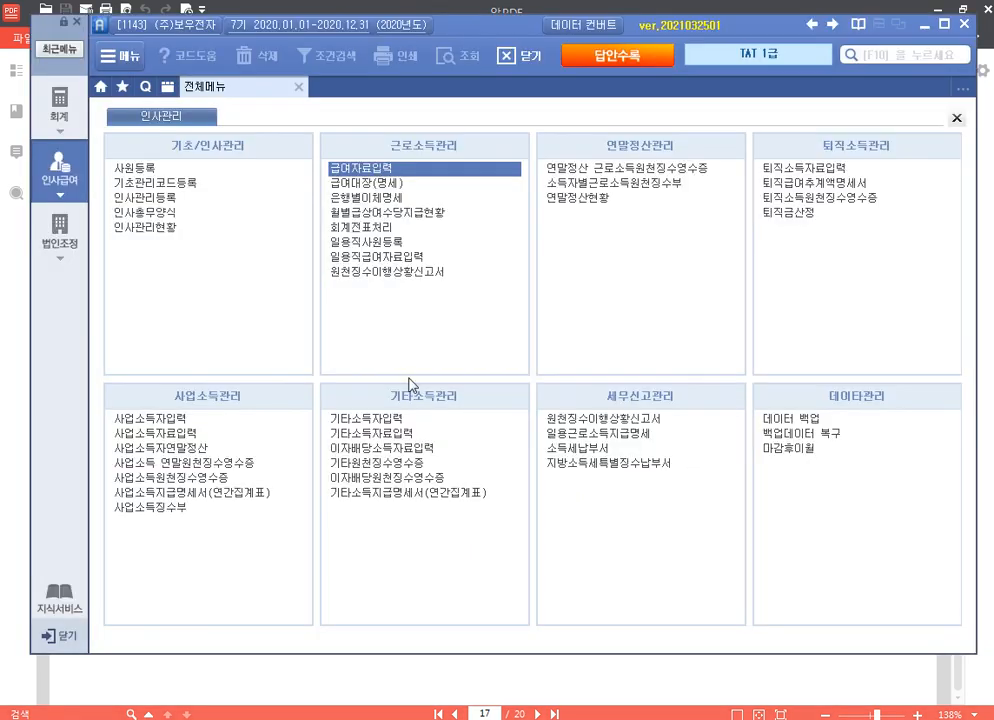
Step: In 사업소득자입력, create earner 02002 as 내국인 with the earner's name and resident number
left_click(194, 421)
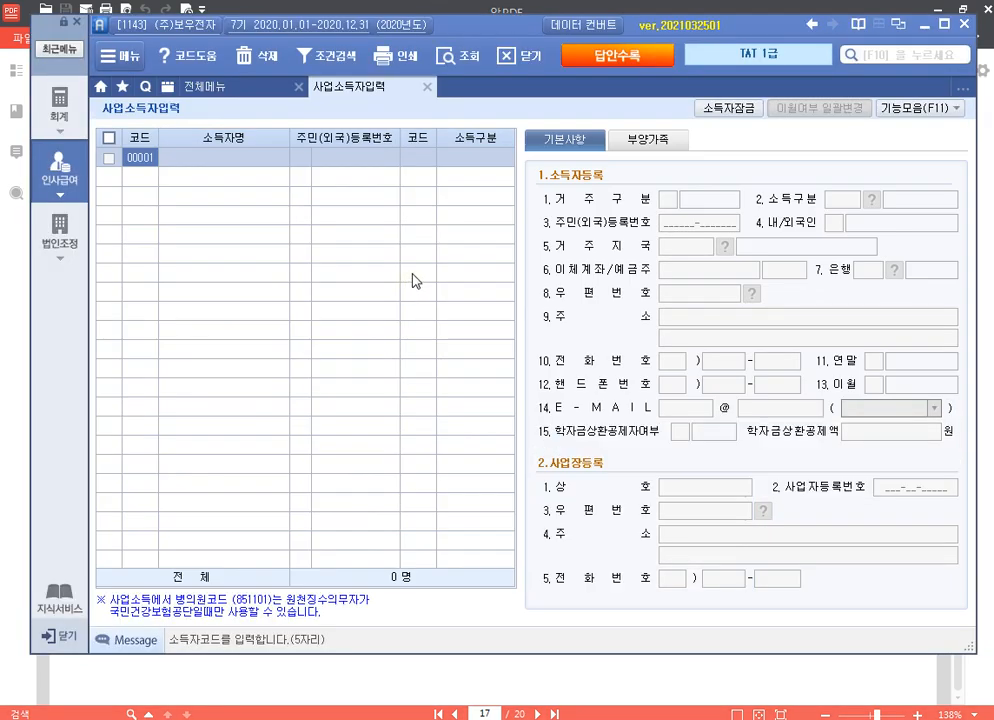
type("02002")
key("Return")
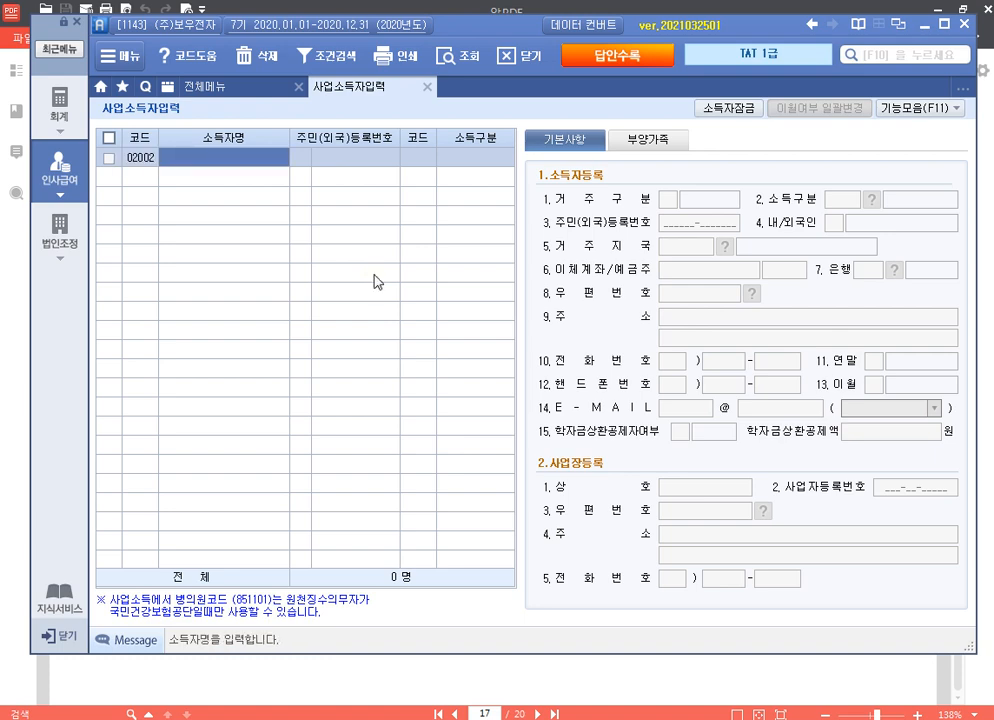
key("Return")
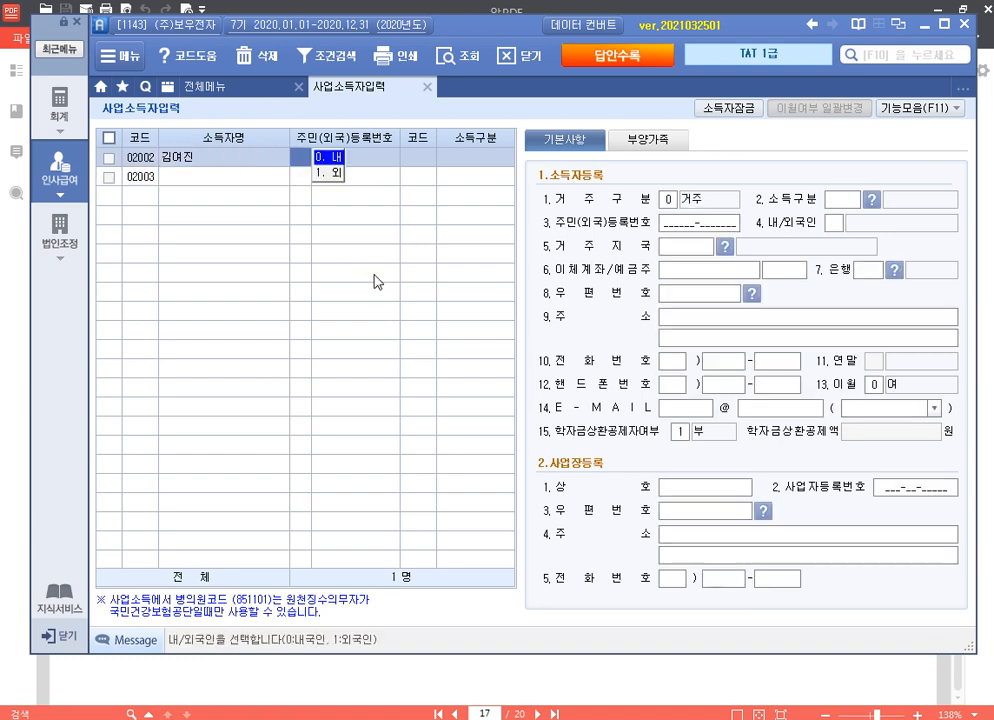
key("Return")
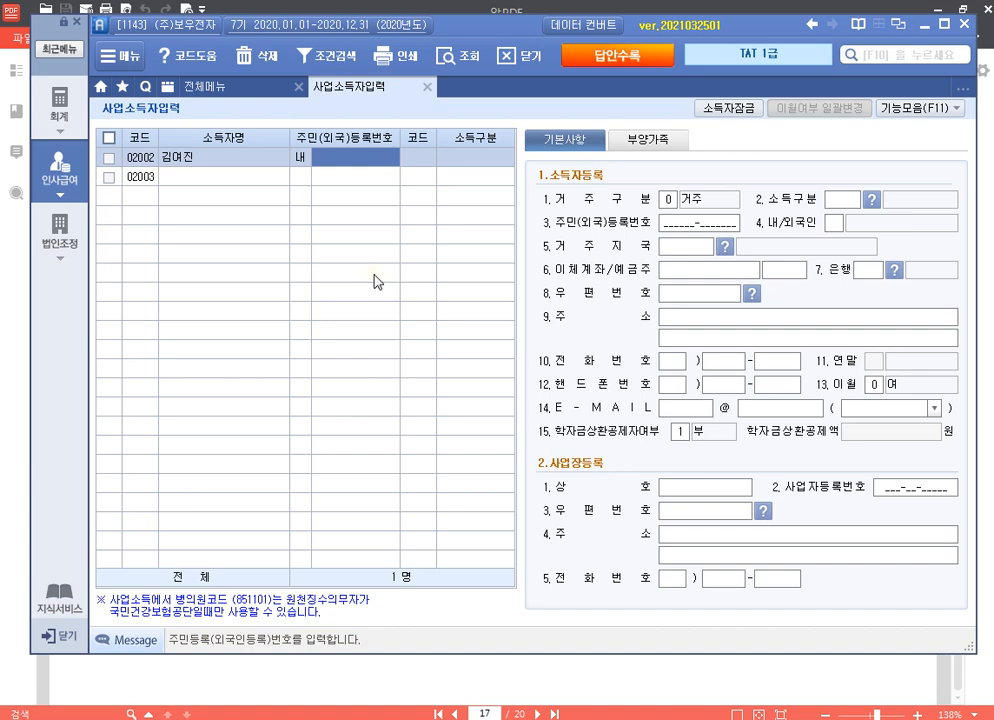
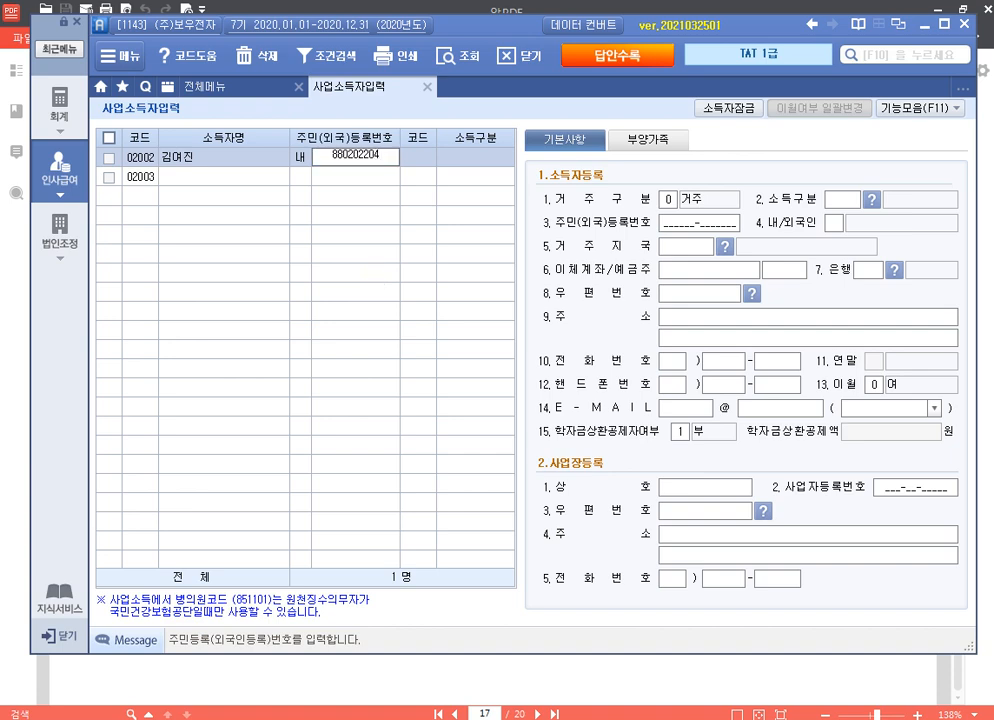
key("Return")
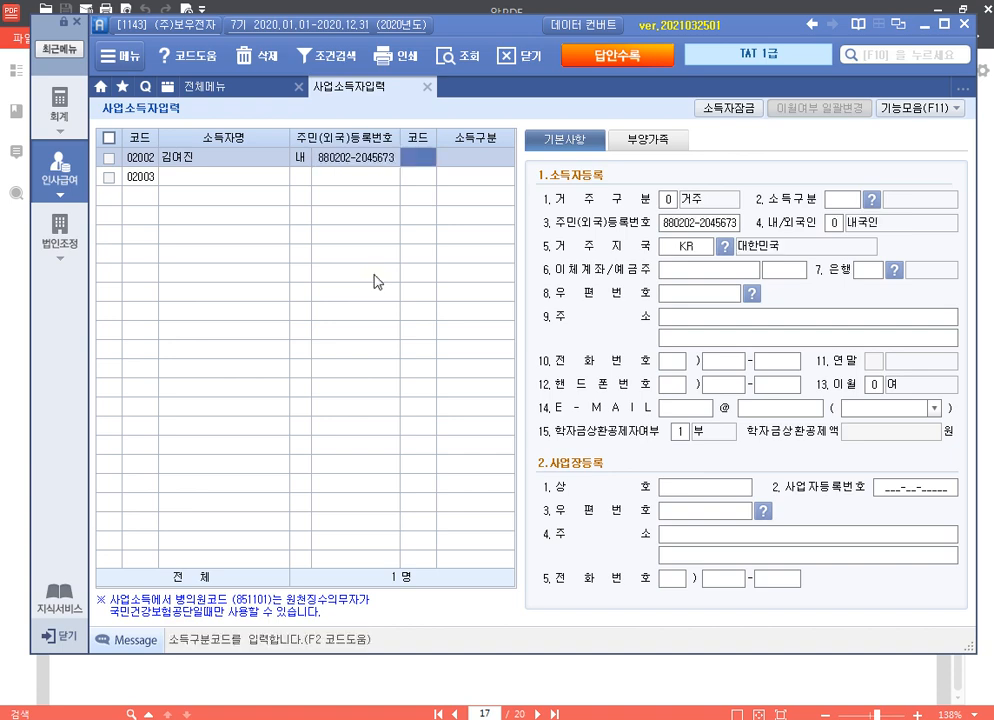
Step: Set the income type to 940904 직업운동가 and enter the earner's address
key("F2")
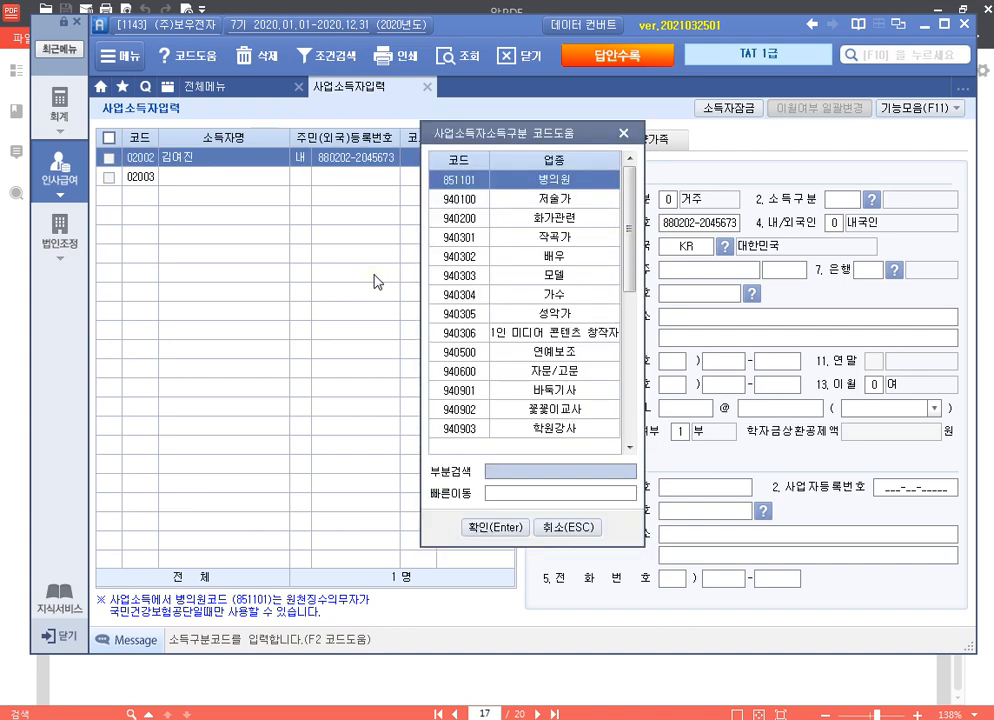
left_click(556, 492)
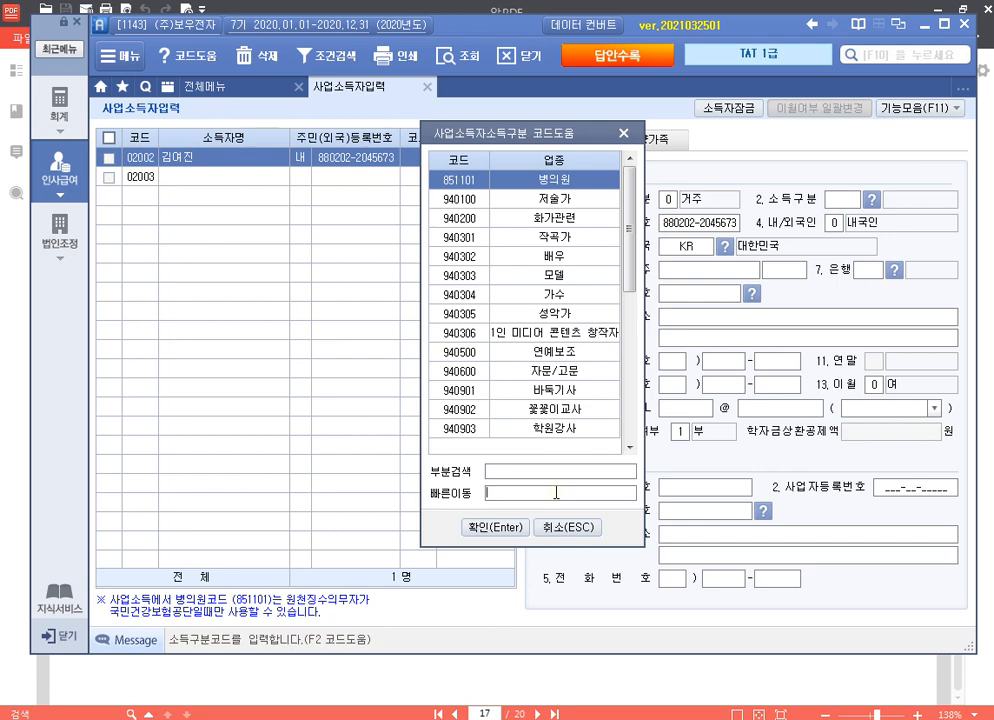
type("직업")
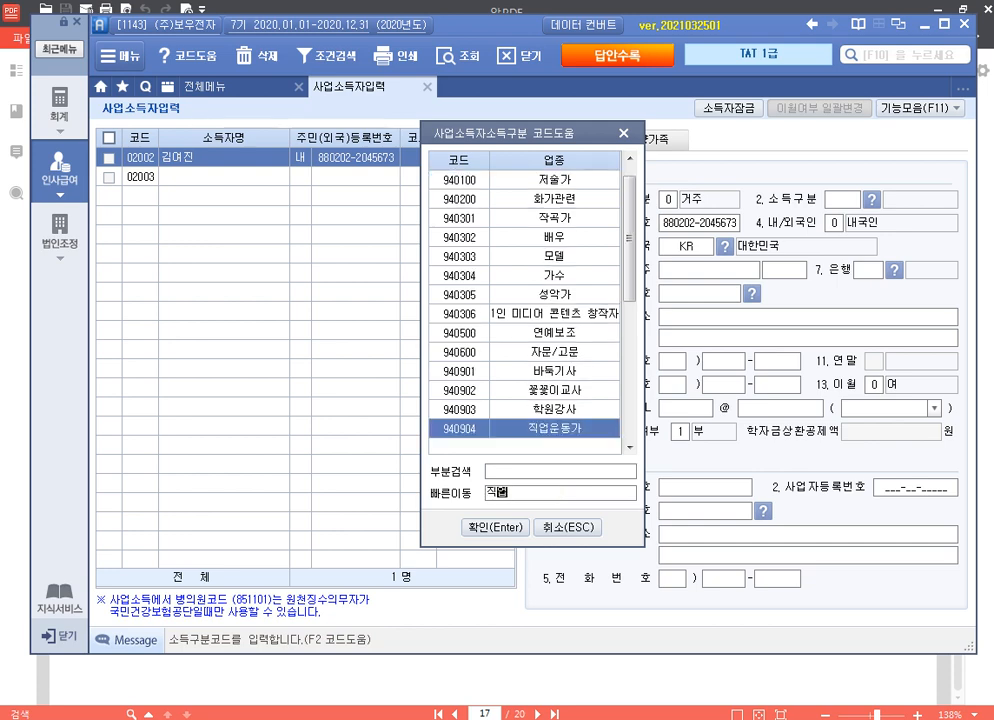
key("Return")
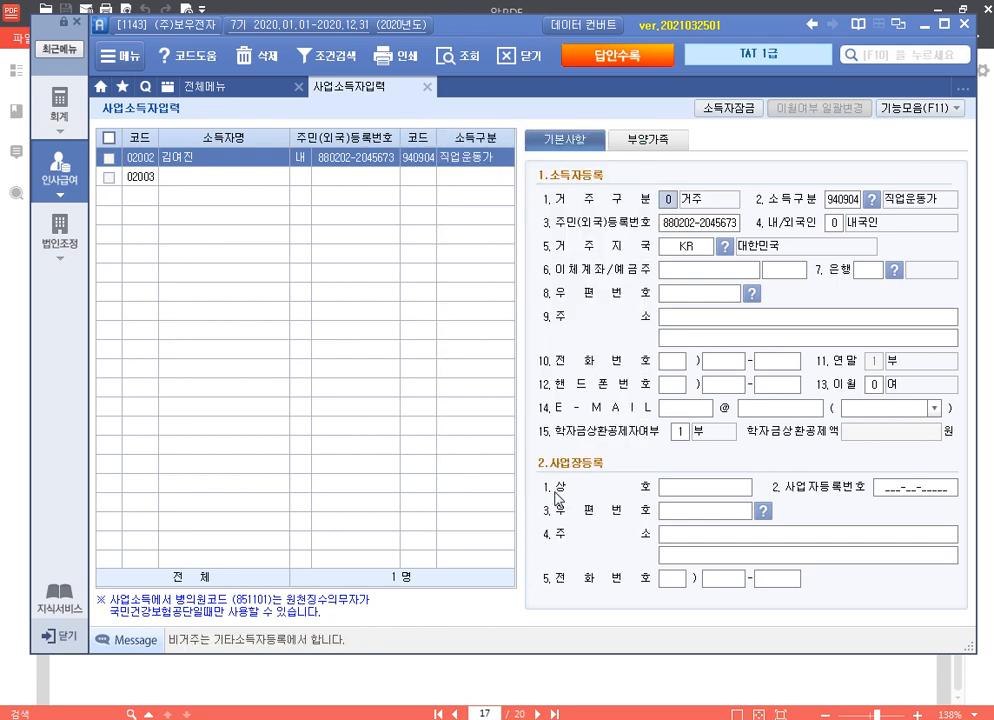
key("Return")
key("Return")
key("Return")
key("Return")
key("Return")
key("Return")
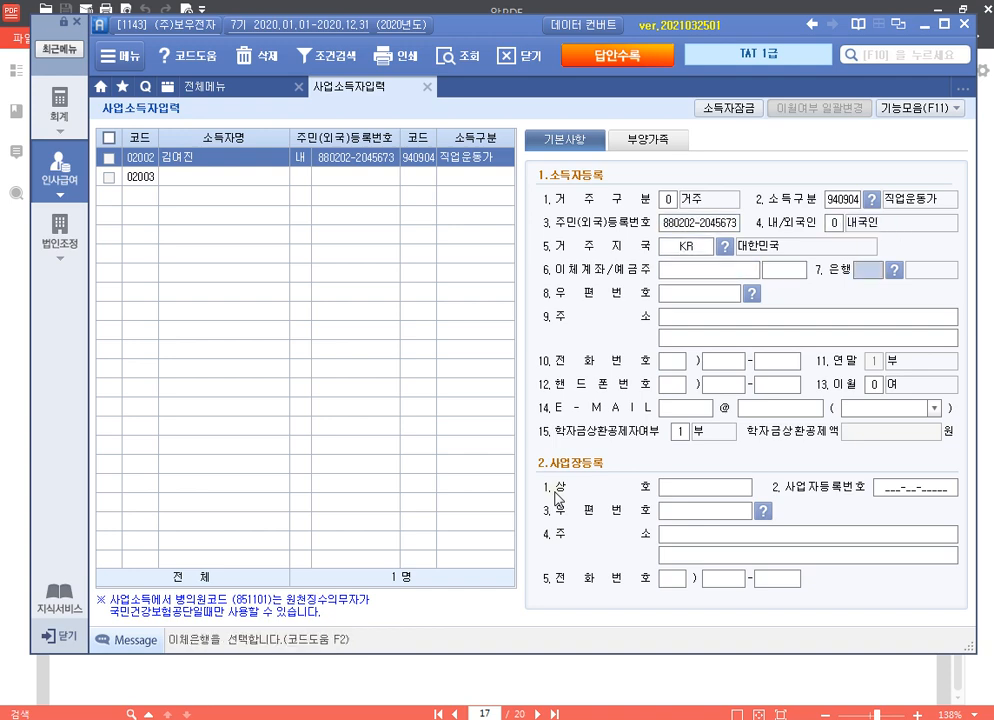
key("Return")
key("Return")
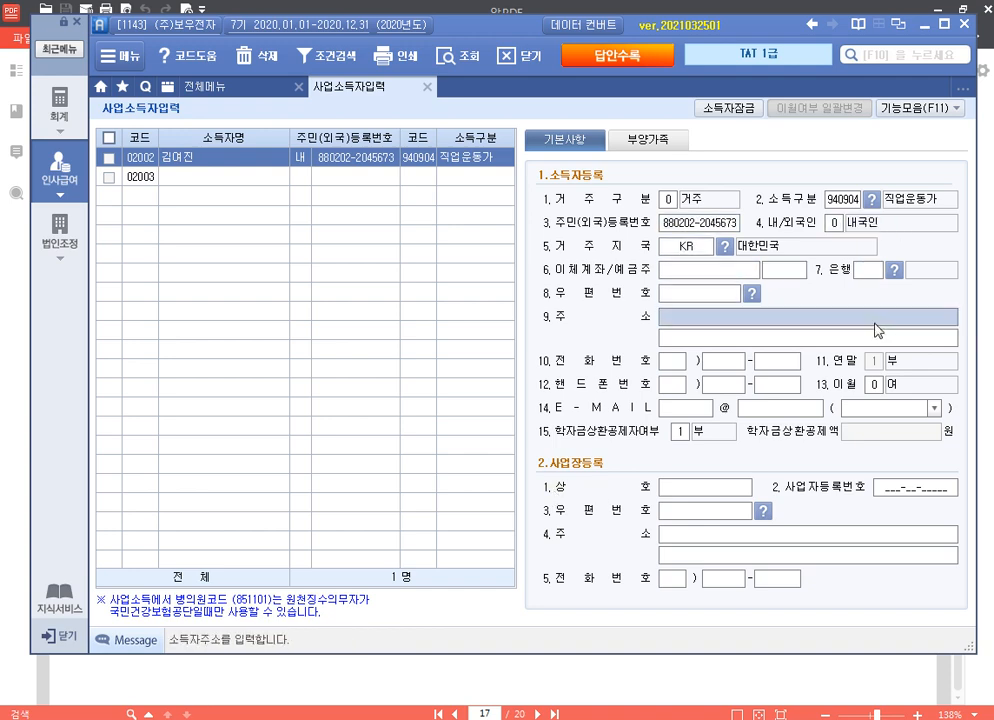
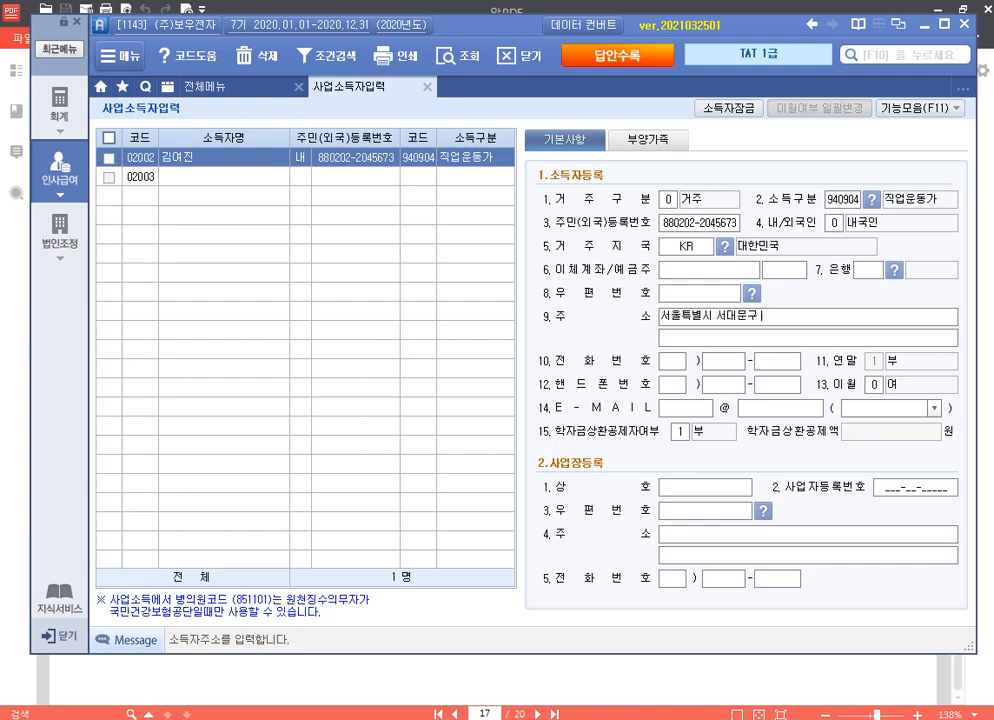
key("Return")
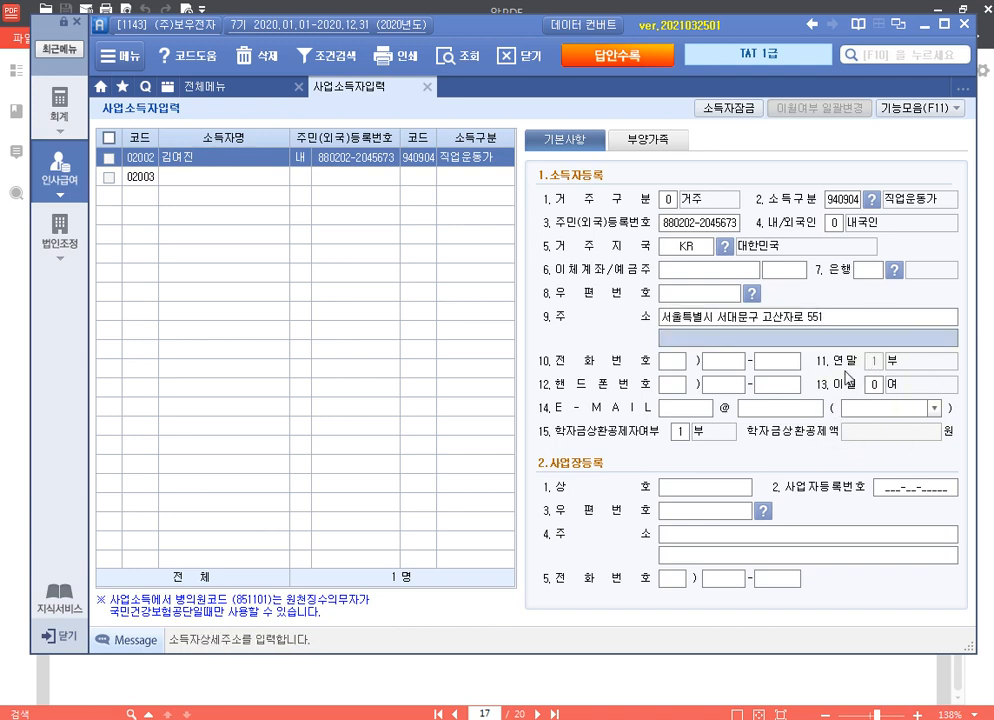
Step: Record earner 02002's November payment dated 2020-11-30: 1,000,000 at 3%, then close the form
left_click(427, 88)
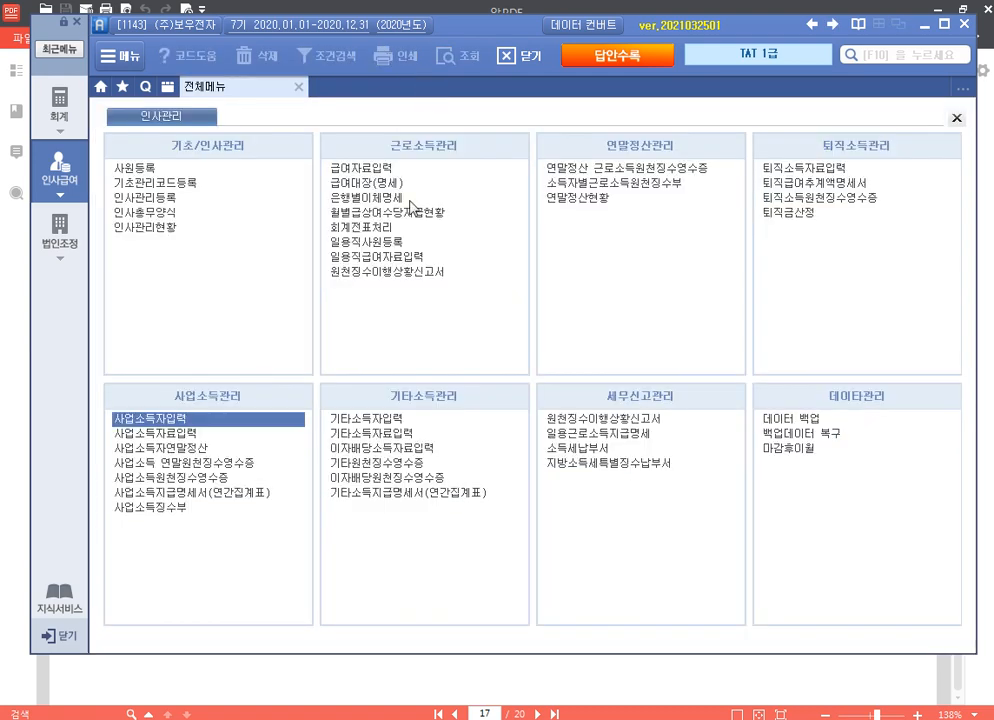
left_click(205, 434)
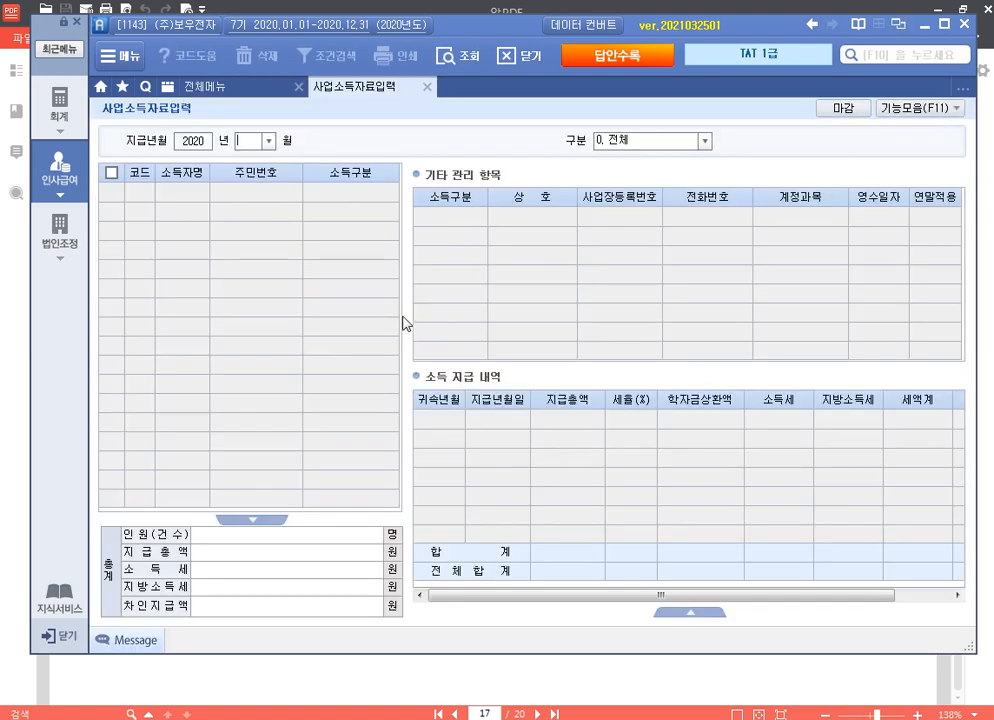
type("11")
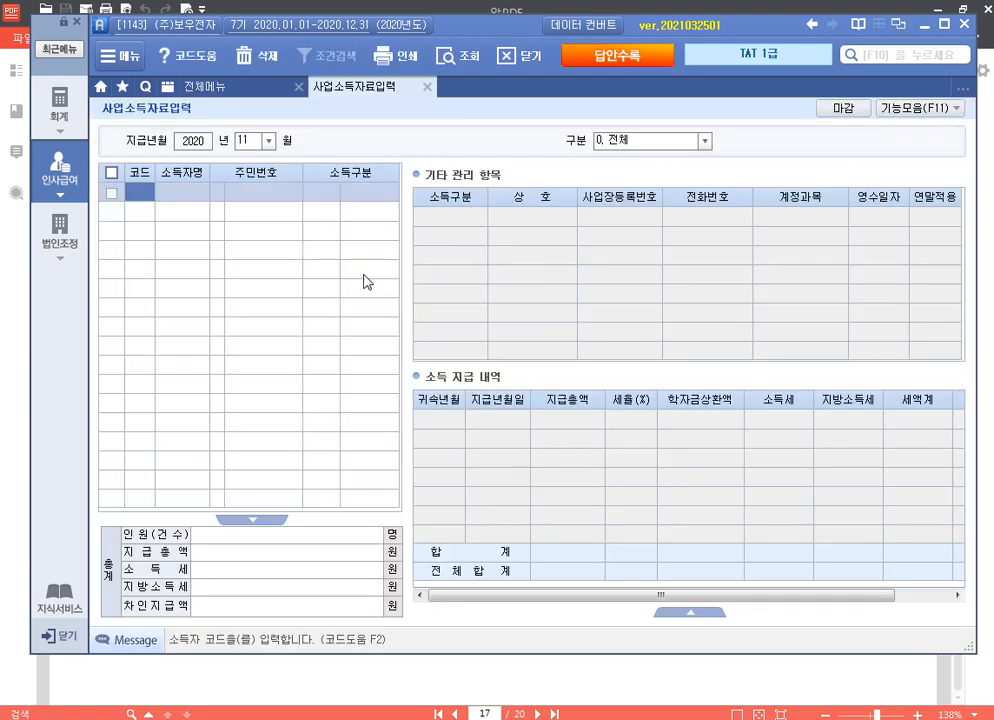
key("F2")
key("Return")
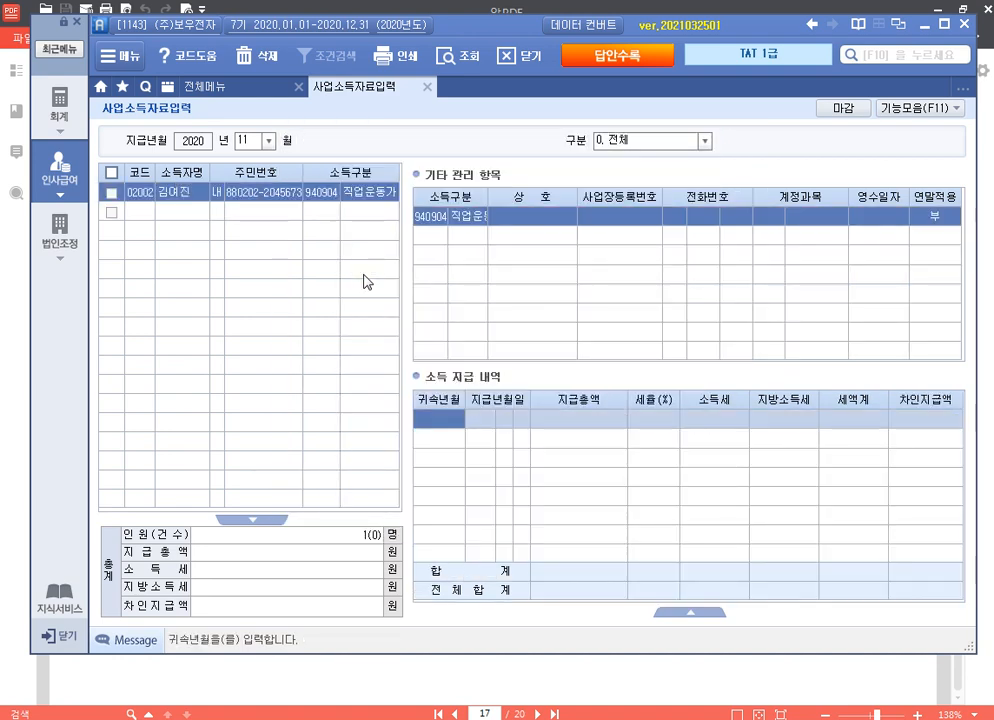
type("202")
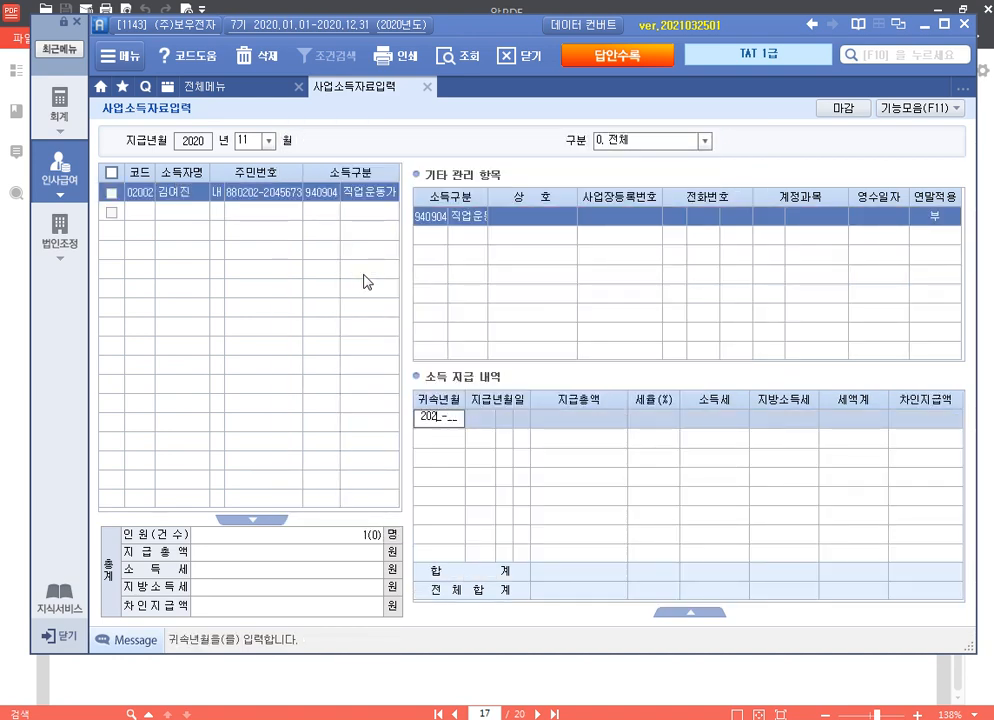
type("0-11")
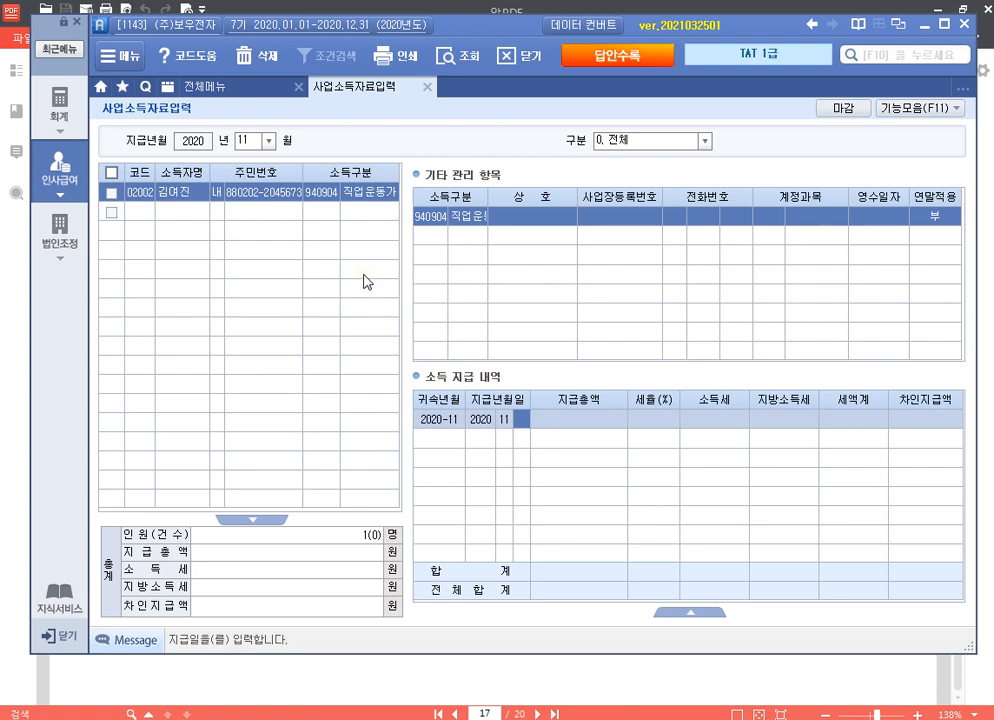
type("-30")
key("Return")
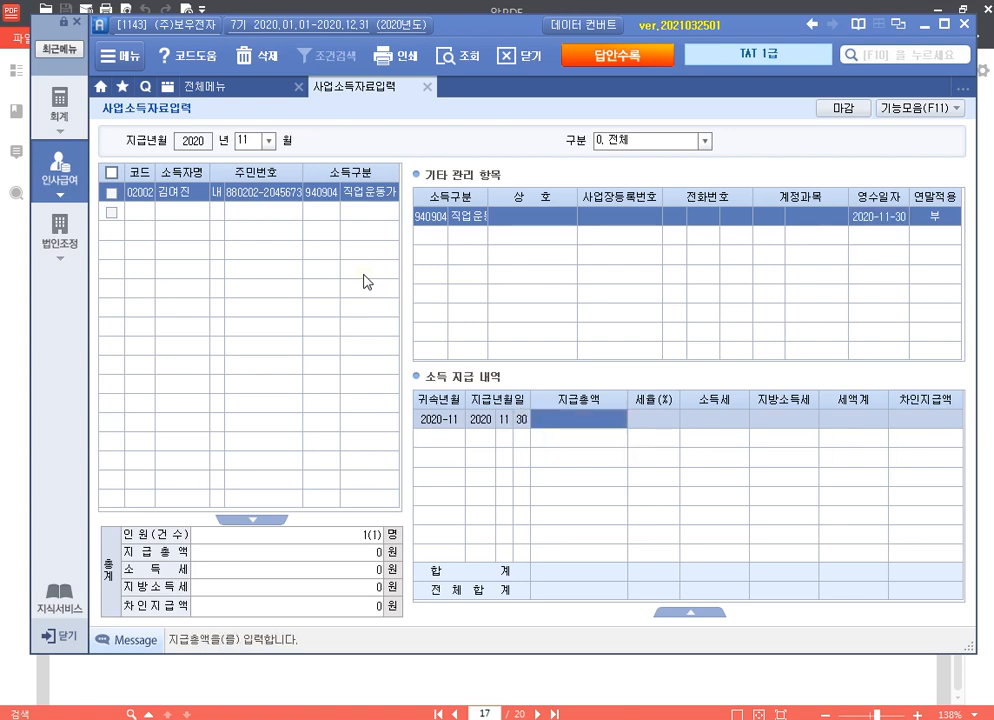
type("1000000")
key("Return")
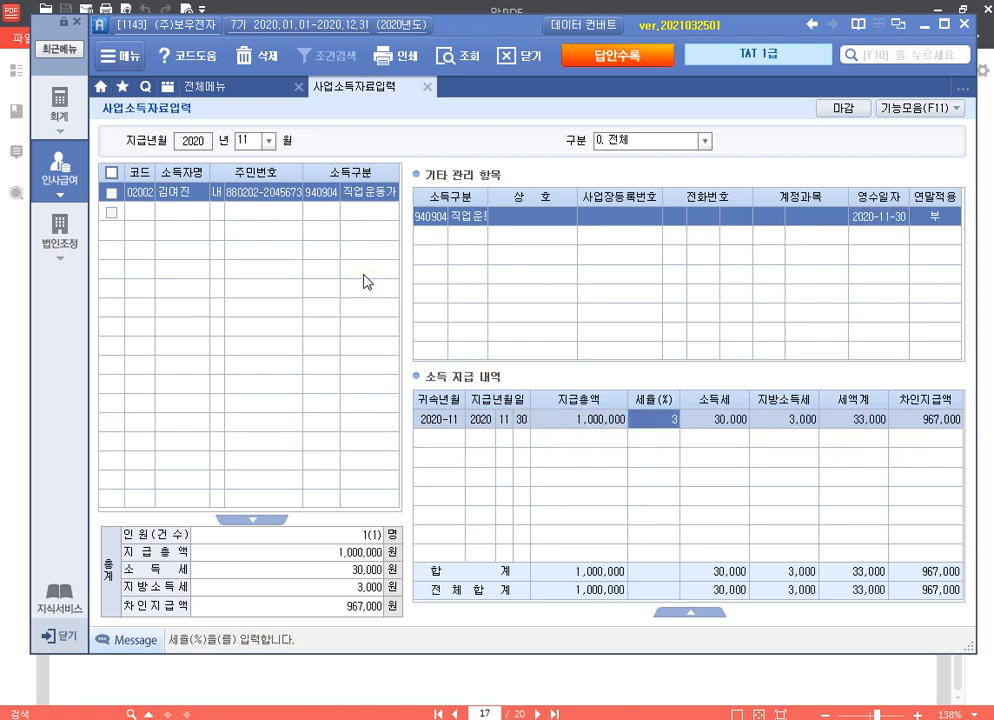
left_click(427, 88)
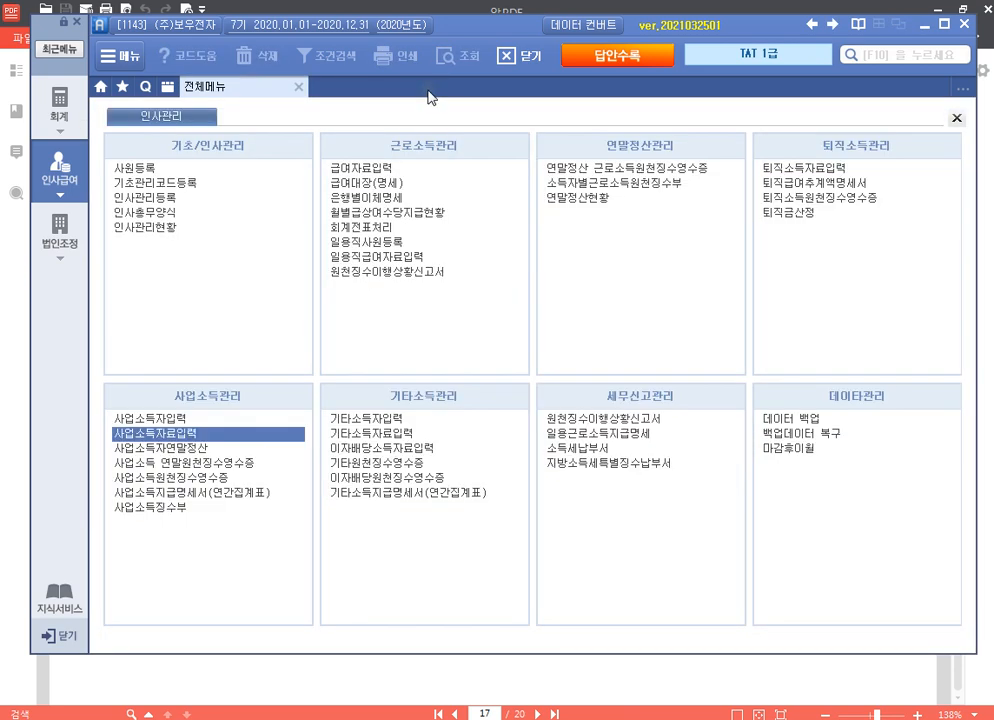
Step: Fill the 원천징수이행상황신고서 for November, verify A25's 30,000 tax, save and close it
left_click(390, 271)
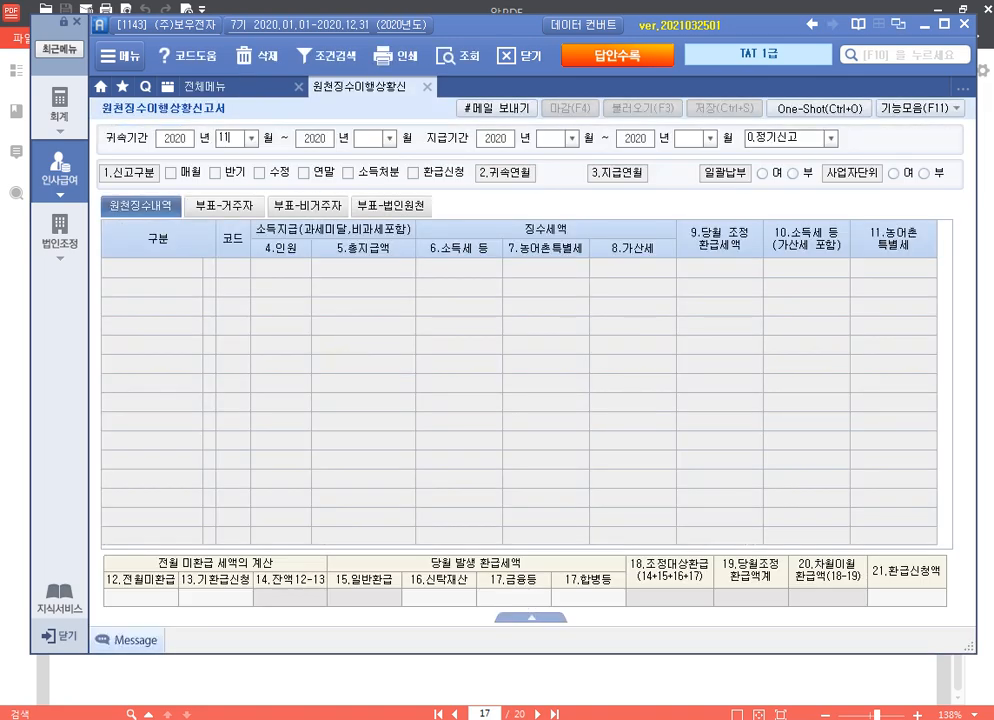
key("Return")
key("Return")
key("Return")
key("Return")
key("Return")
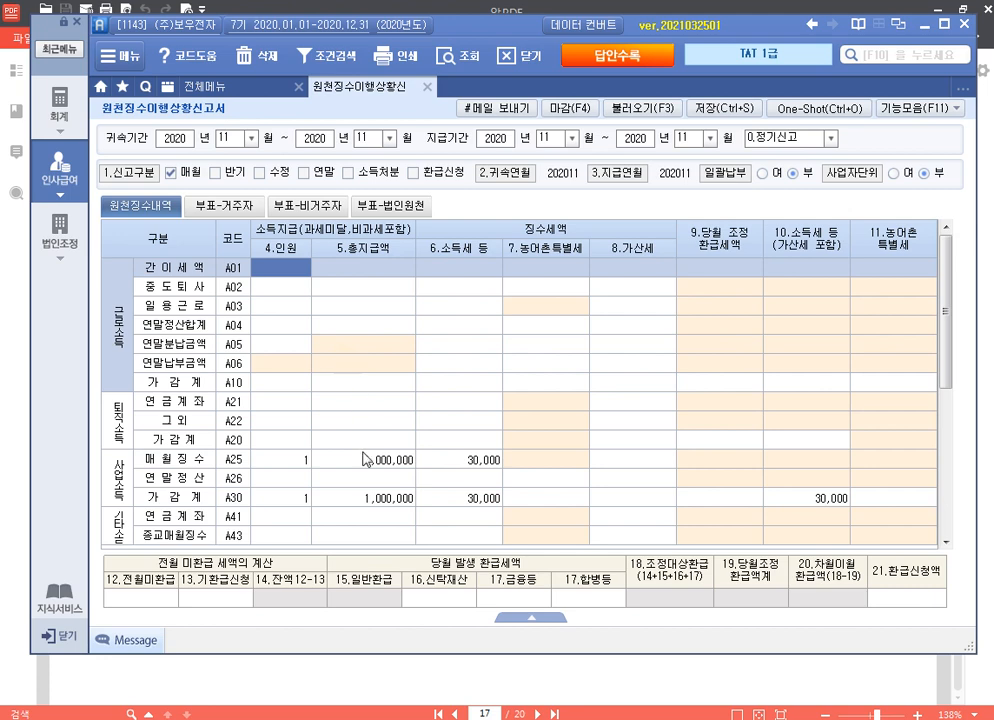
left_click(351, 461)
left_click(470, 466)
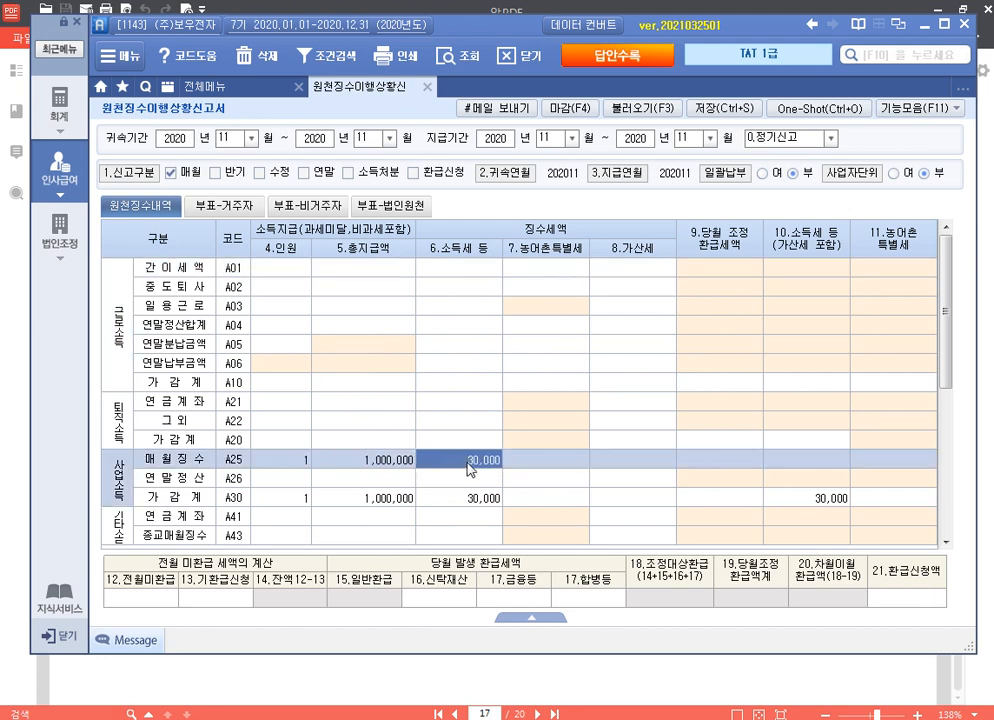
left_click(722, 108)
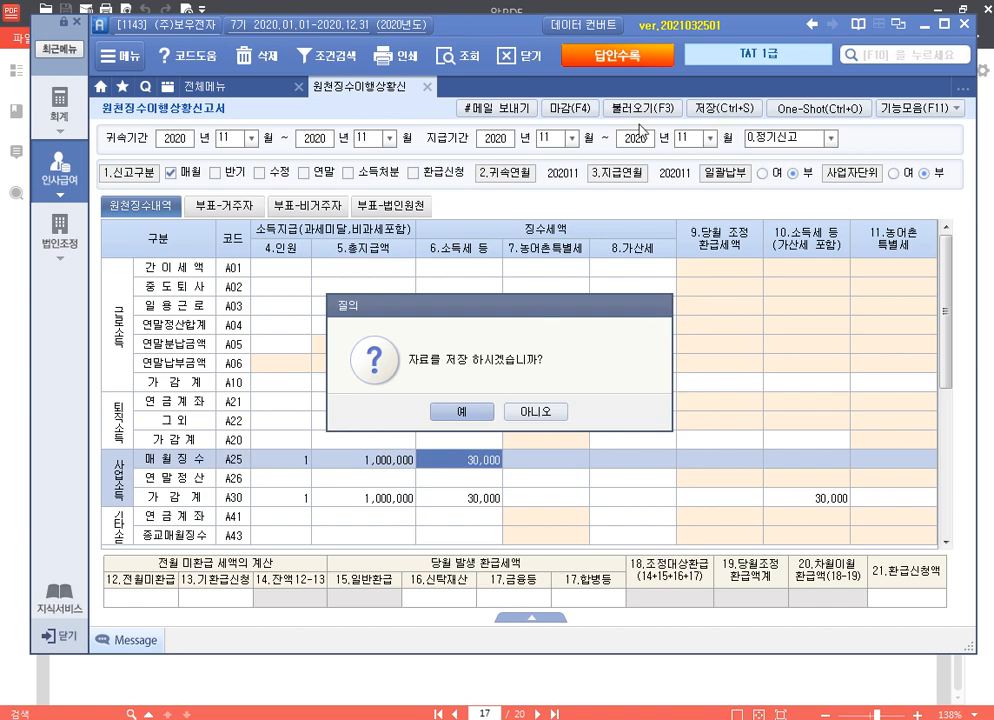
left_click(461, 411)
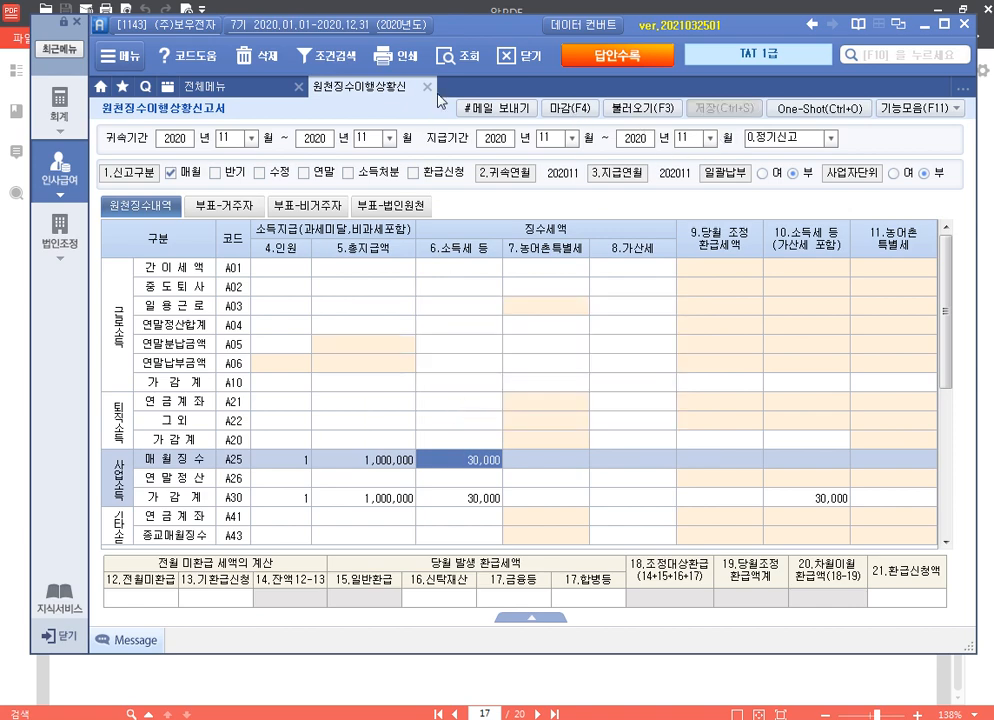
left_click(427, 87)
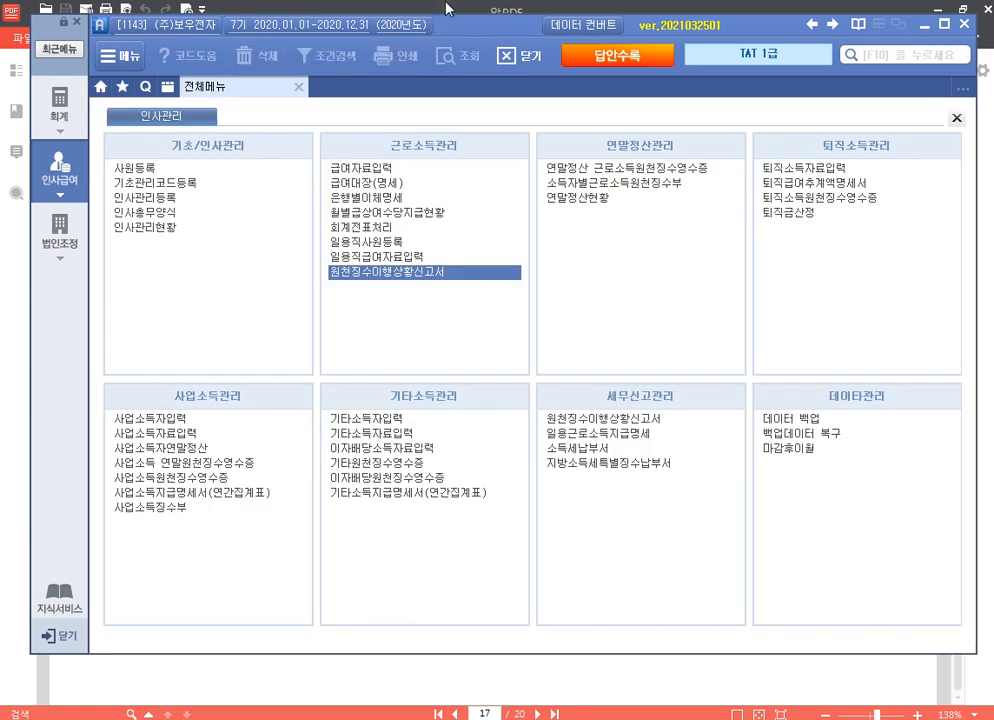
Step: Switch to company 5143 (주)미래산업, open 법인조정, and bring the exam PDF forward
left_click(206, 26)
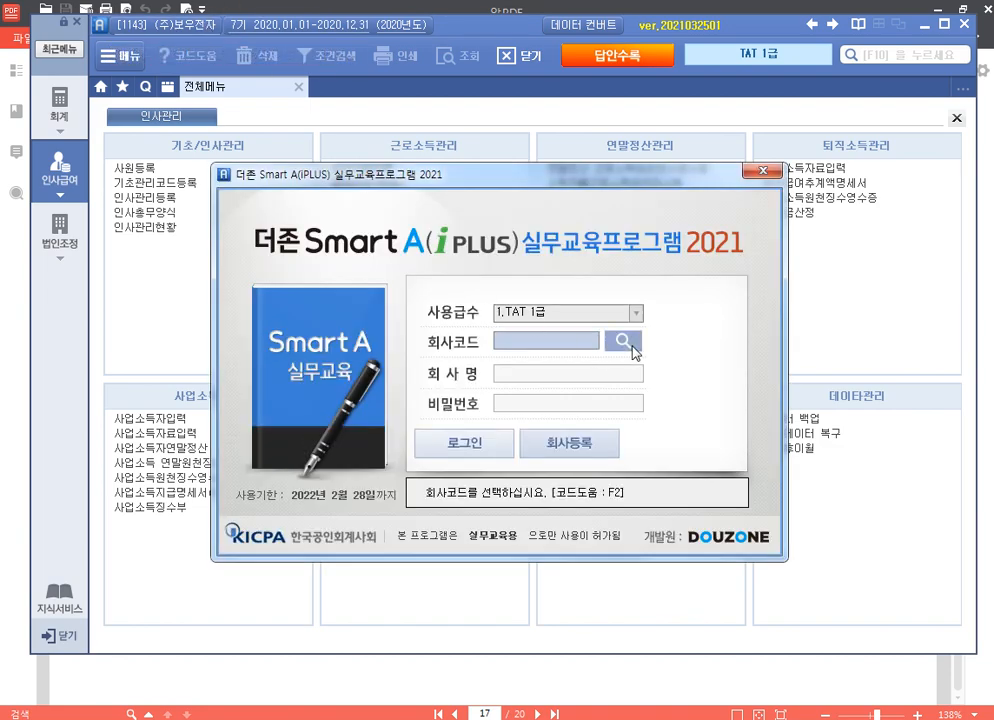
left_click(622, 341)
left_click(367, 281)
double_click(367, 289)
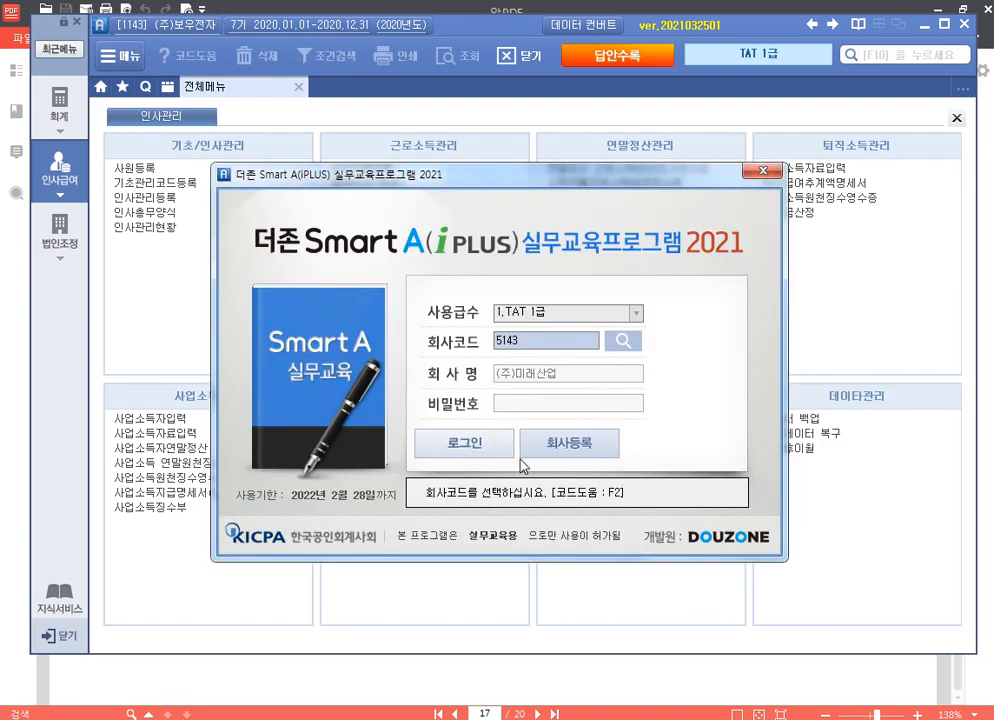
left_click(510, 442)
left_click(60, 218)
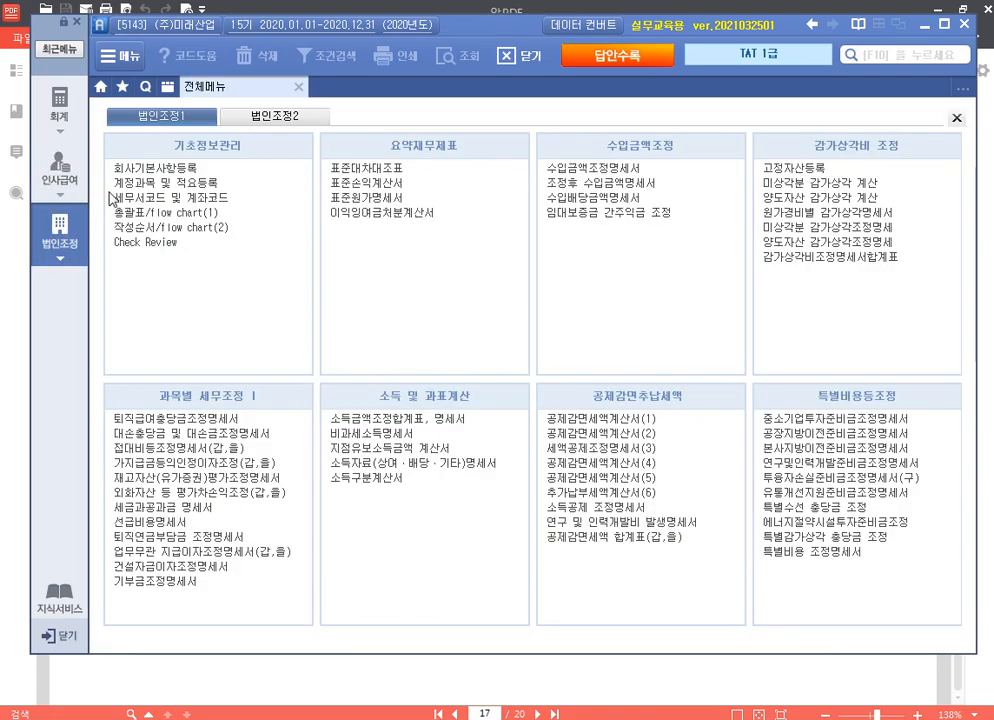
left_click(655, 690)
scroll(635, 470, "down", 5)
scroll(635, 470, "down", 5)
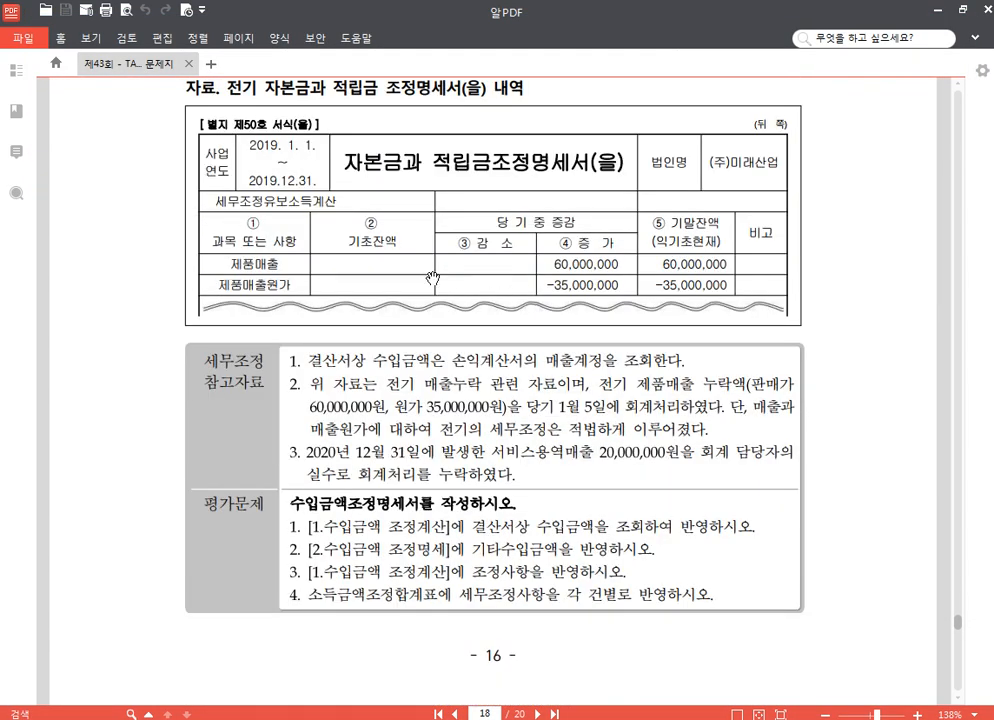
Step: Read the page 18 수입금액조정명세서 problem, then open that form for (주)미래산업
scroll(335, 215, "up", 2)
scroll(680, 465, "down", 3)
left_click_drag(640, 452, 633, 455)
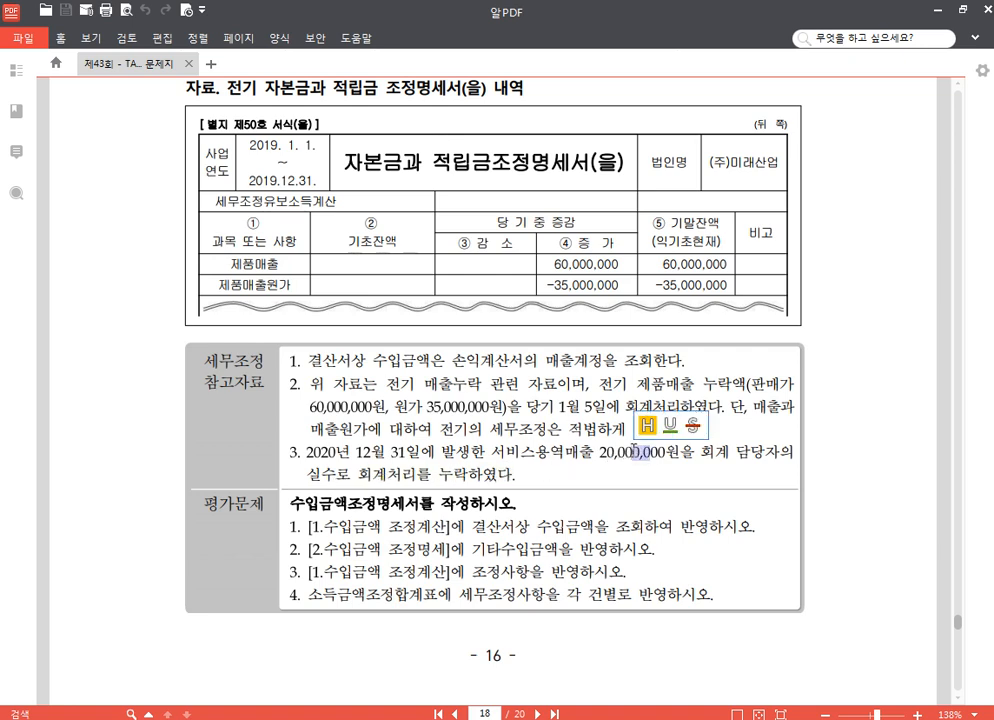
left_click(553, 459)
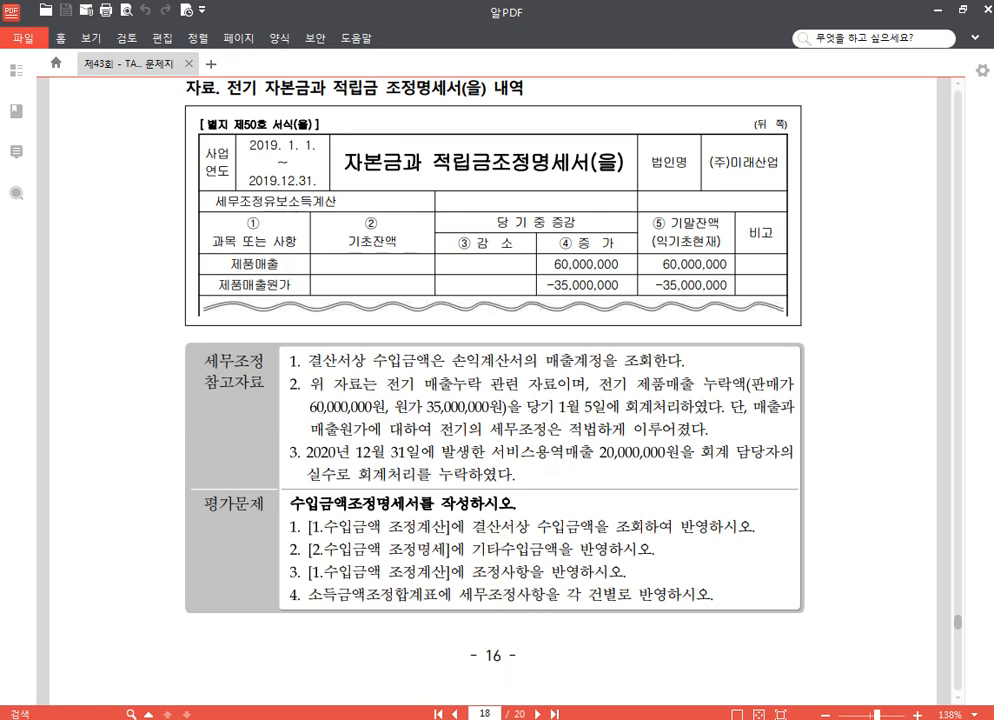
key("alt+Tab")
left_click(585, 168)
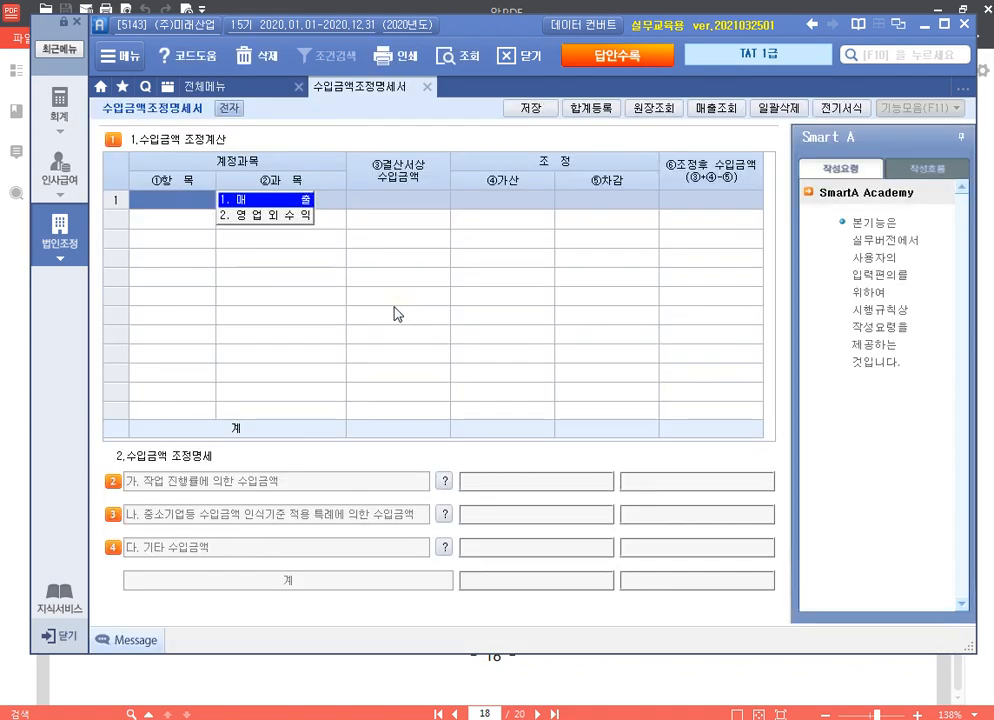
Step: Add 상품매출 598,000,000 and 제품매출 1,476,800,000 as 매출 rows 1 and 2
key("Return")
key("F2")
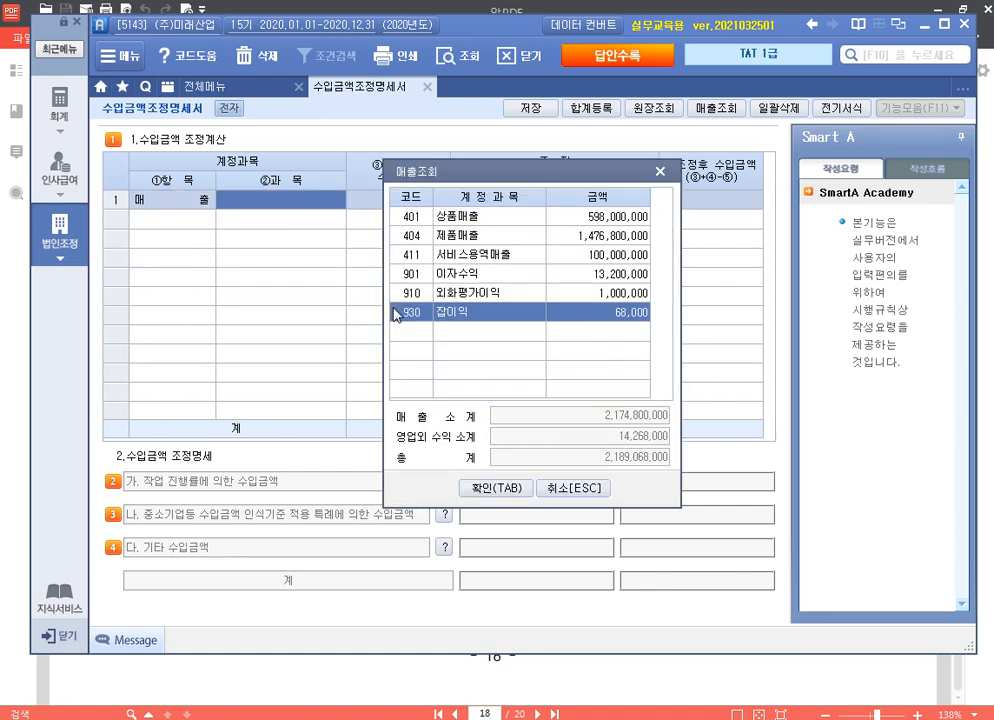
key("Up")
key("Up")
key("Up")
key("Up")
key("Up")
key("Return")
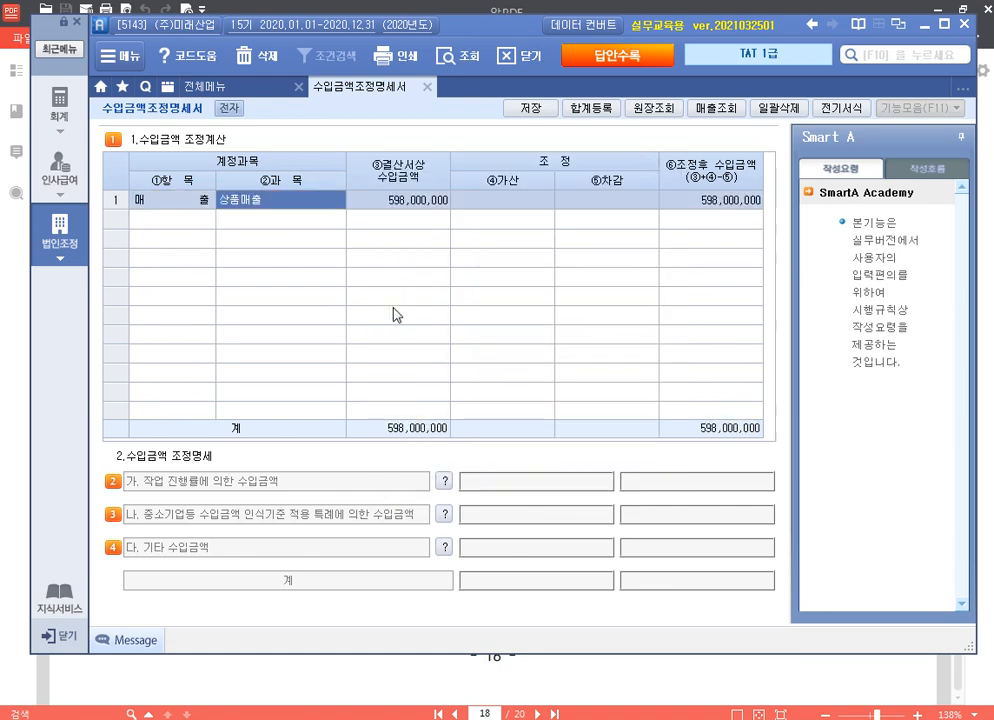
key("Return")
key("Return")
key("Return")
key("F2")
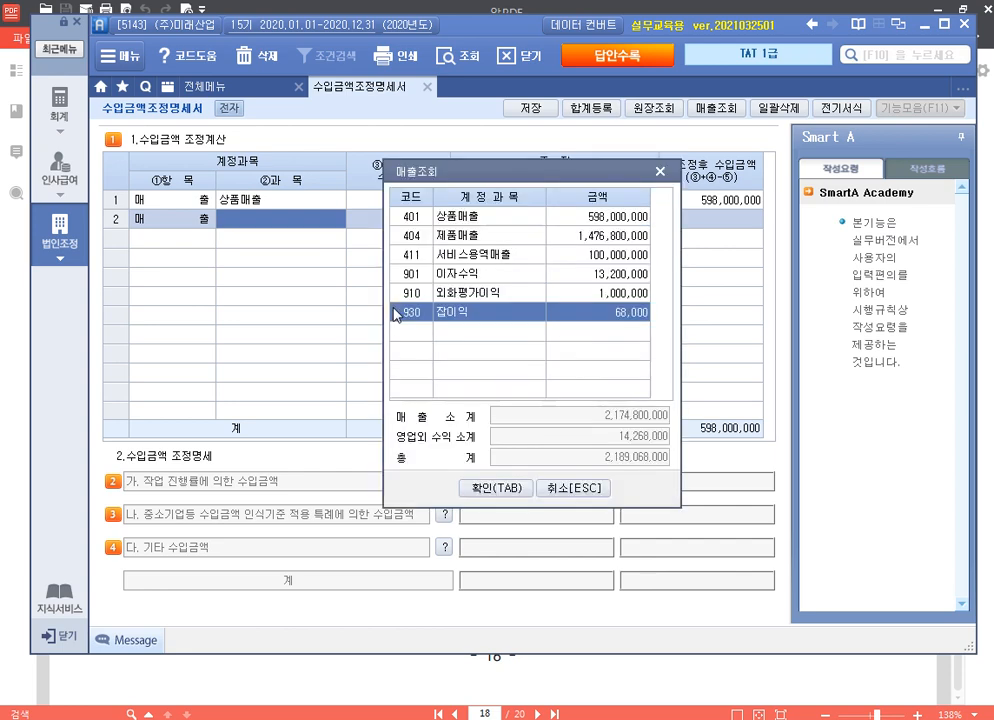
key("Up")
key("Up")
key("Up")
key("Up")
key("Return")
key("Return")
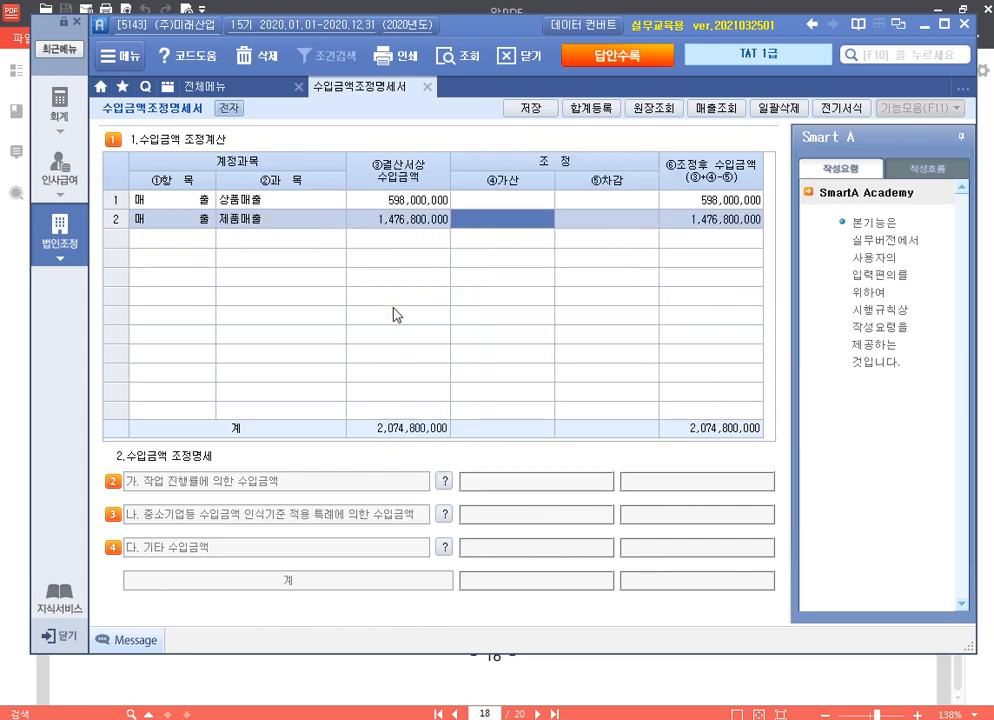
key("Return")
key("Return")
Step: Add 서비스용역매출 100,000,000 as row 3 and bring up the 기타 수입금액 detail sheet
key("F2")
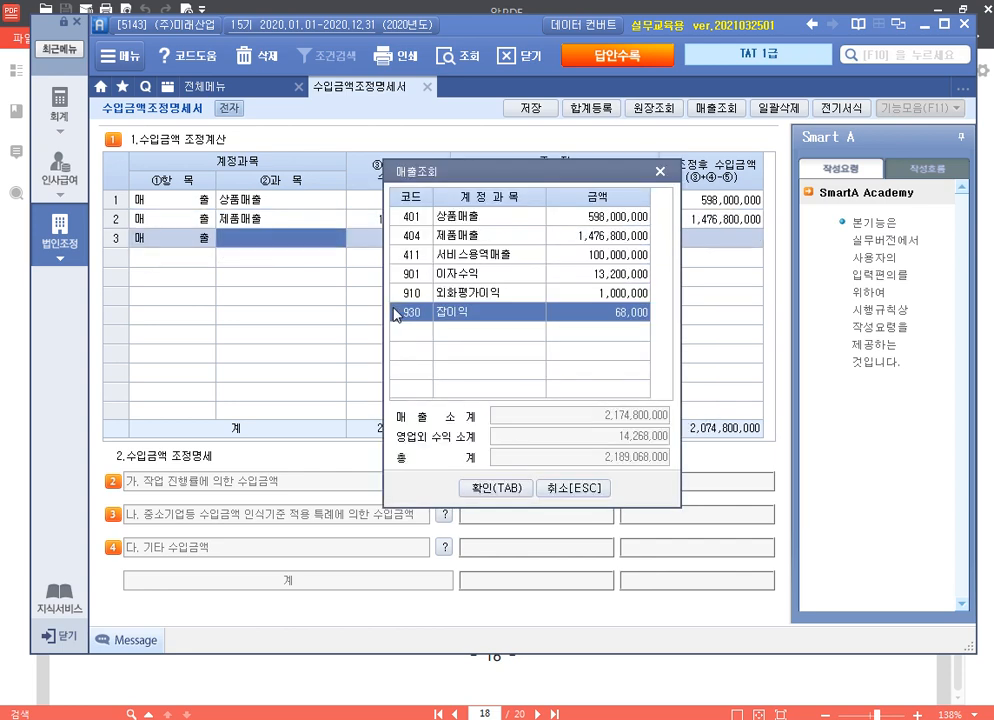
key("Up")
key("Up")
key("Up")
key("Return")
key("Return")
key("Return")
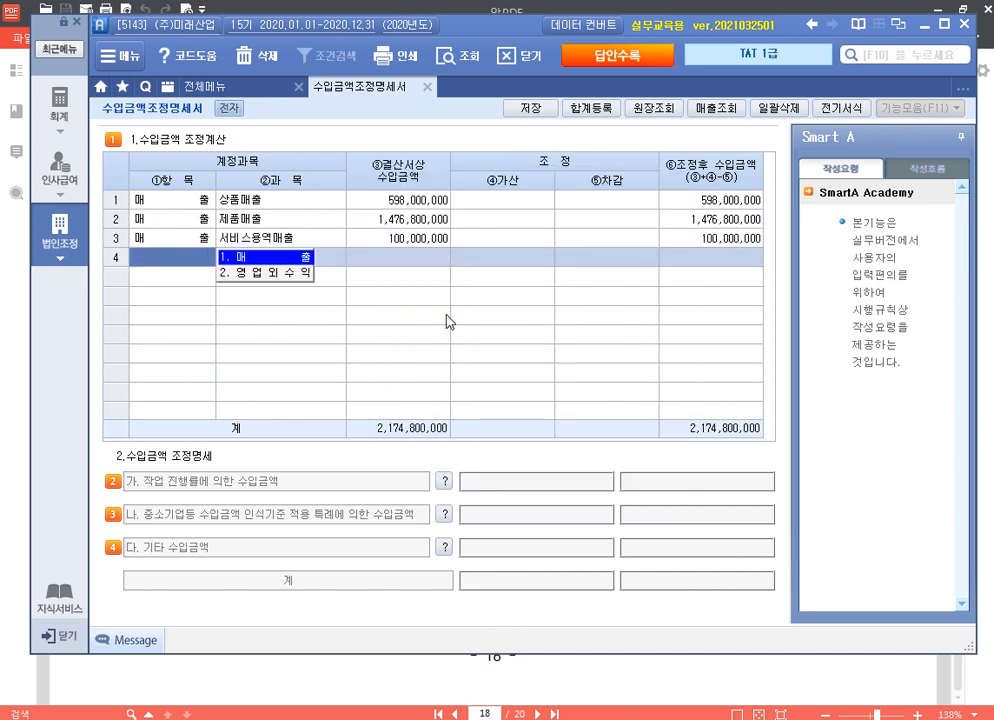
left_click(445, 549)
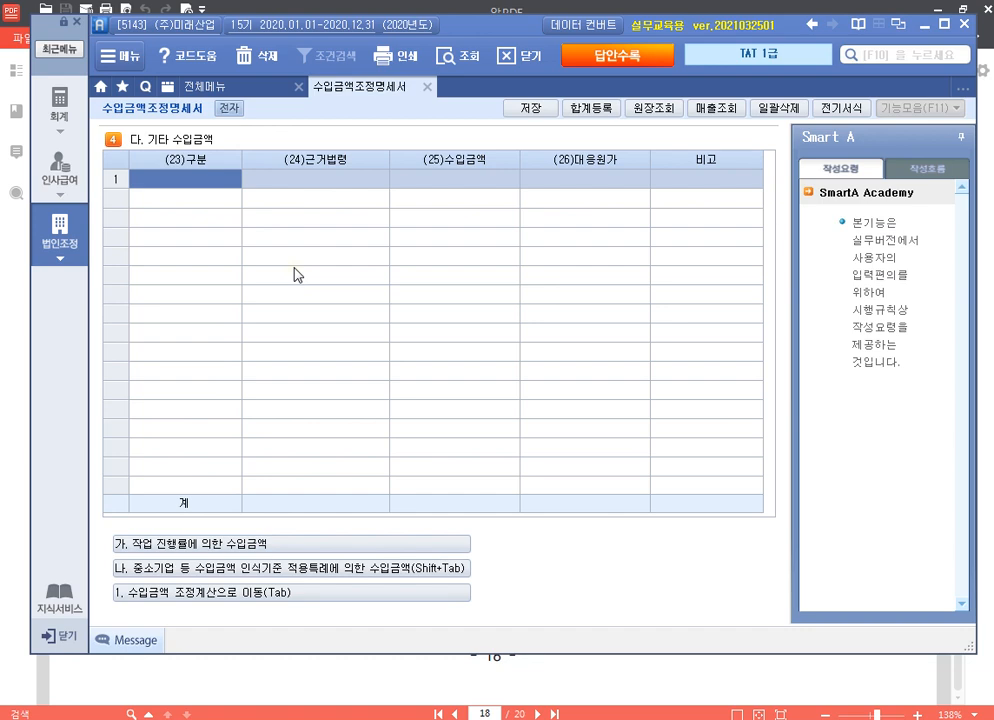
Step: Enter row 1 as 매출누락 with -60,000,000 revenue and -35,000,000 matching cost
type("매출누락")
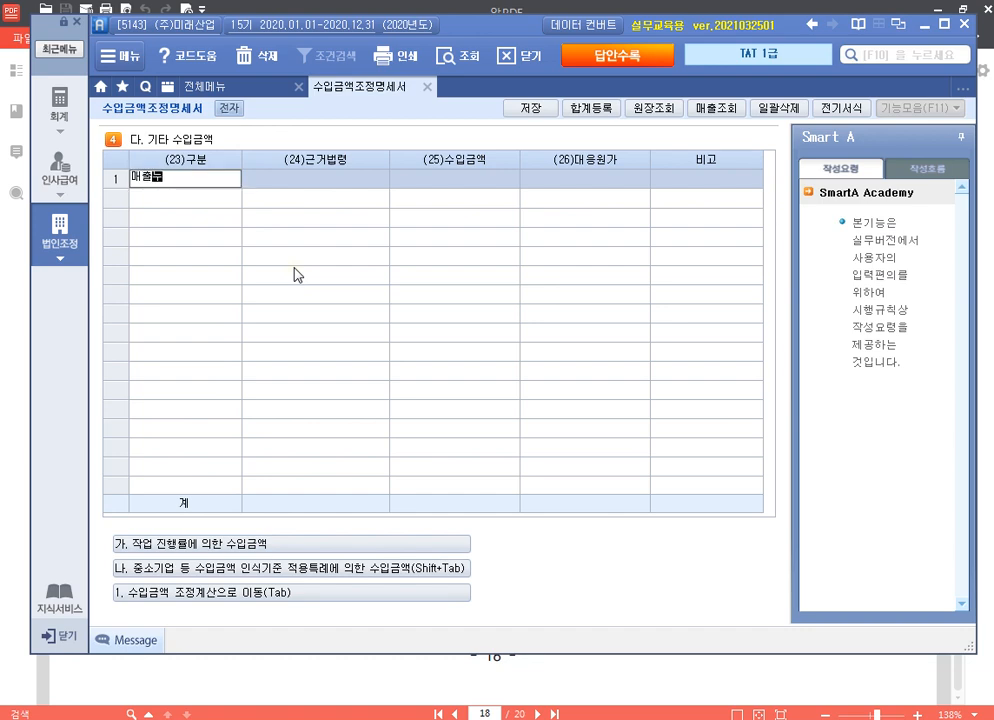
key("Return")
key("Return")
key("Return")
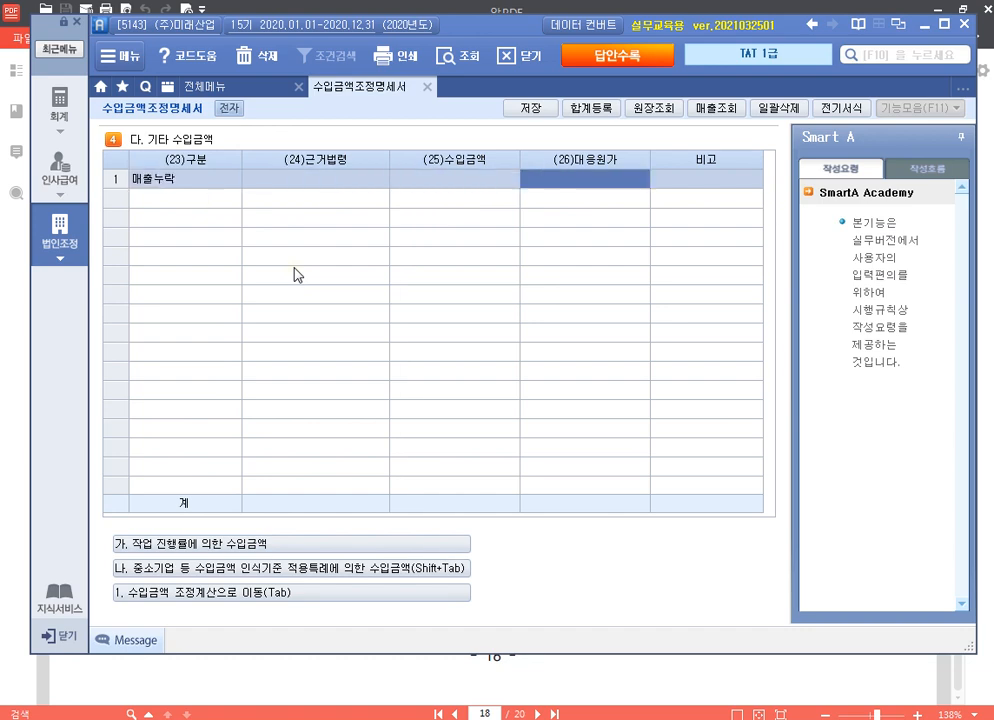
type("-60,000,000")
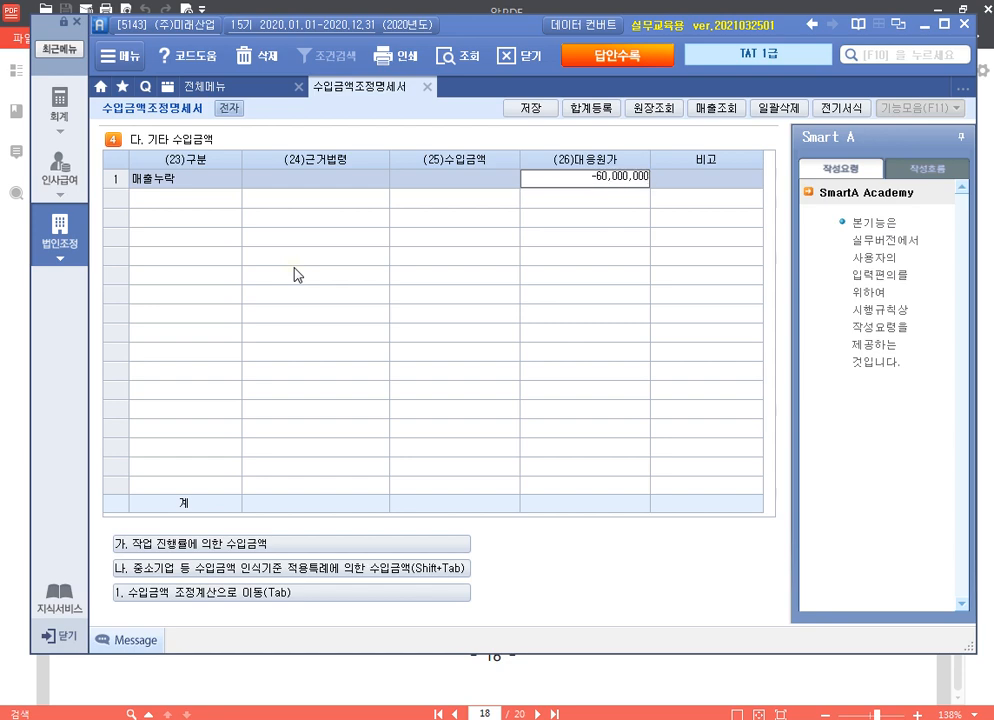
key("Escape")
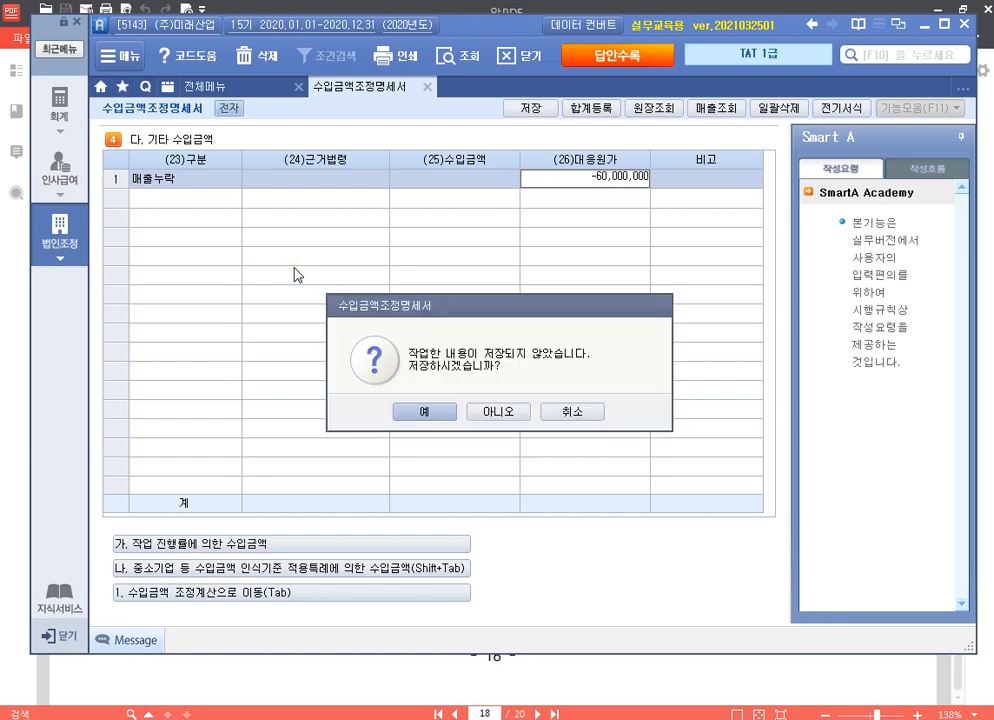
left_click(571, 411)
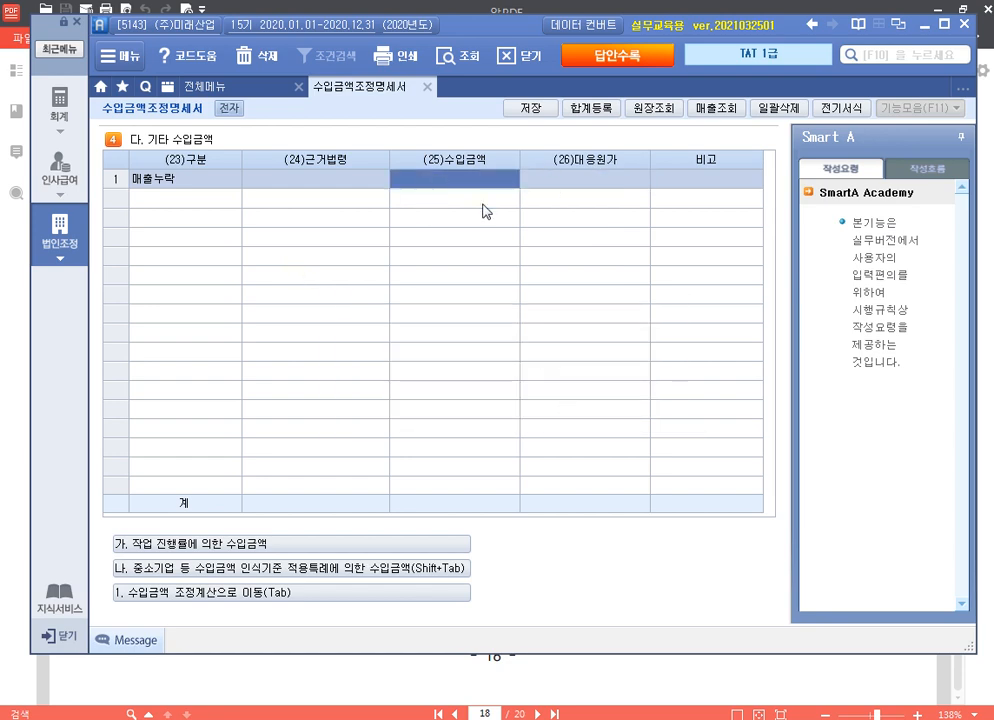
type("-60,000,000")
key("Return")
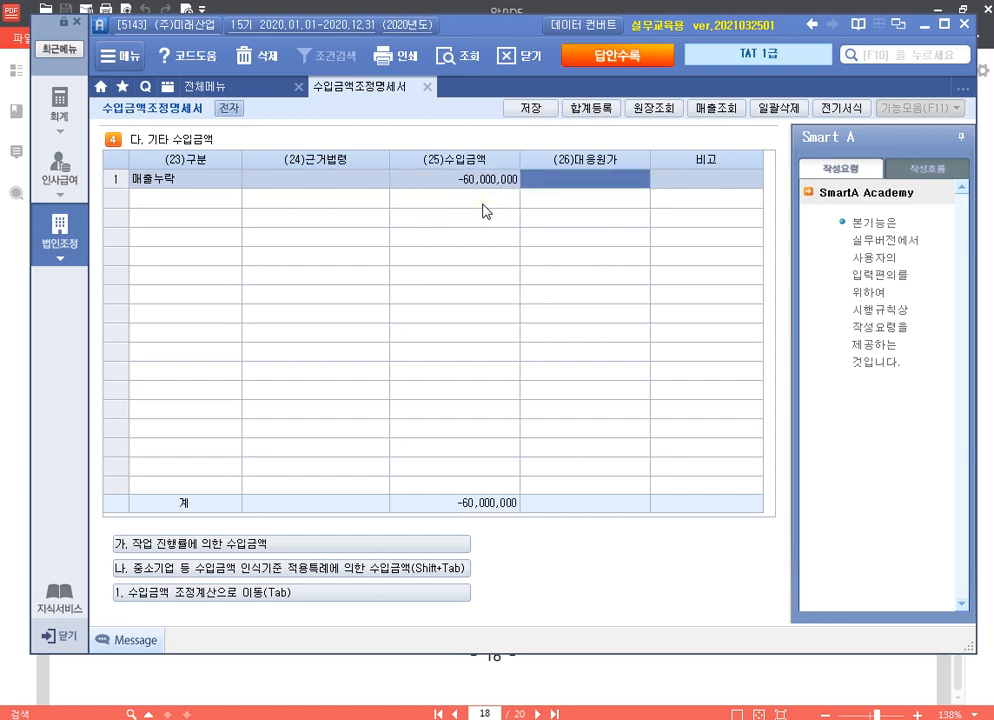
type("-35,000,000")
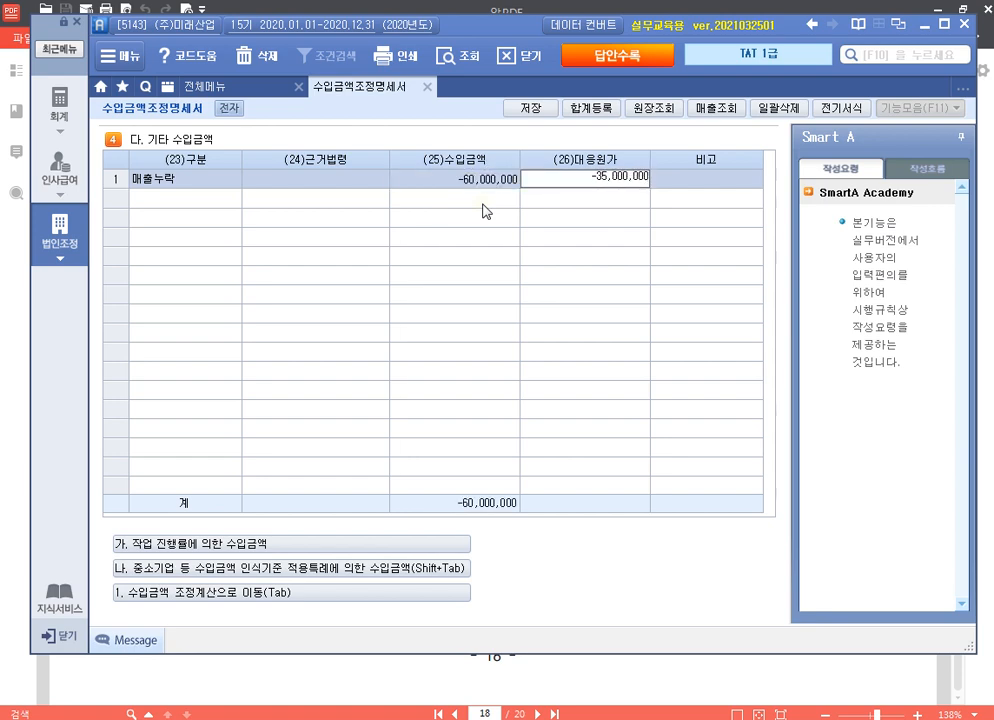
key("Return")
key("Return")
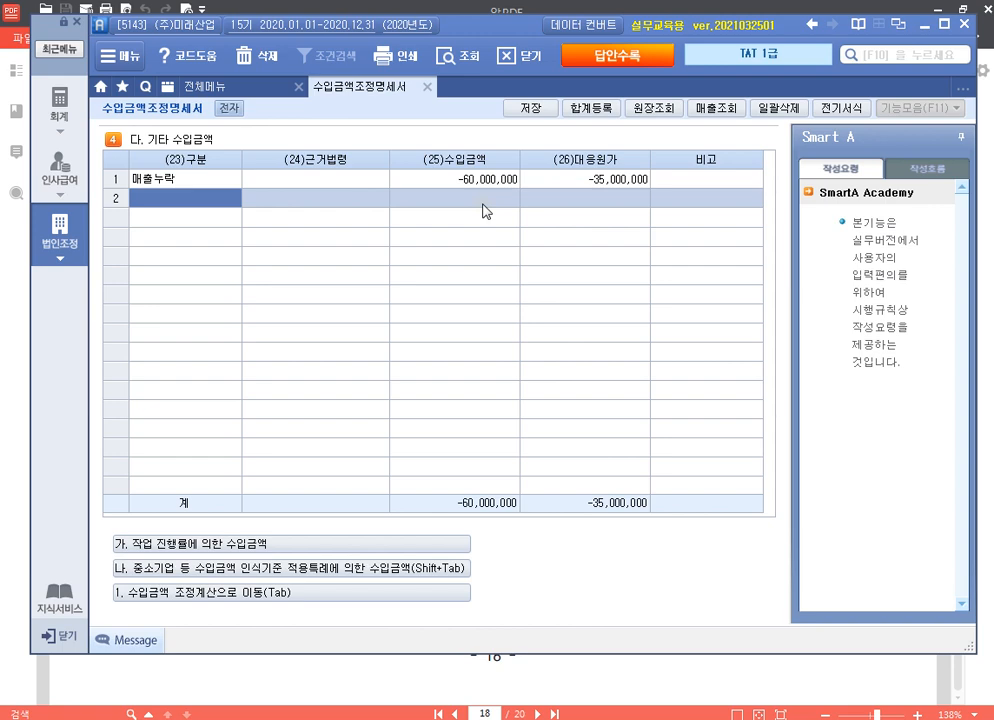
Step: Enter row 2 as 서비스용역매출누락 with a 20,000,000 revenue amount
type("매출누라")
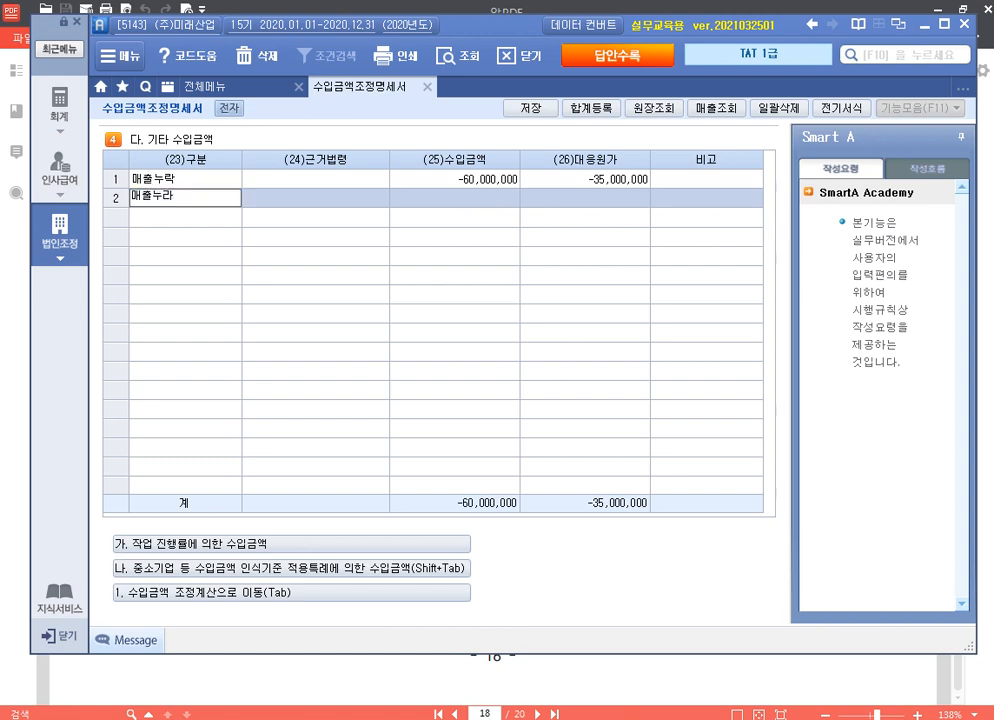
key("BackSpace")
key("BackSpace")
key("BackSpace")
key("BackSpace")
key("BackSpace")
key("BackSpace")
type("서비스용역매출누락")
key("Return")
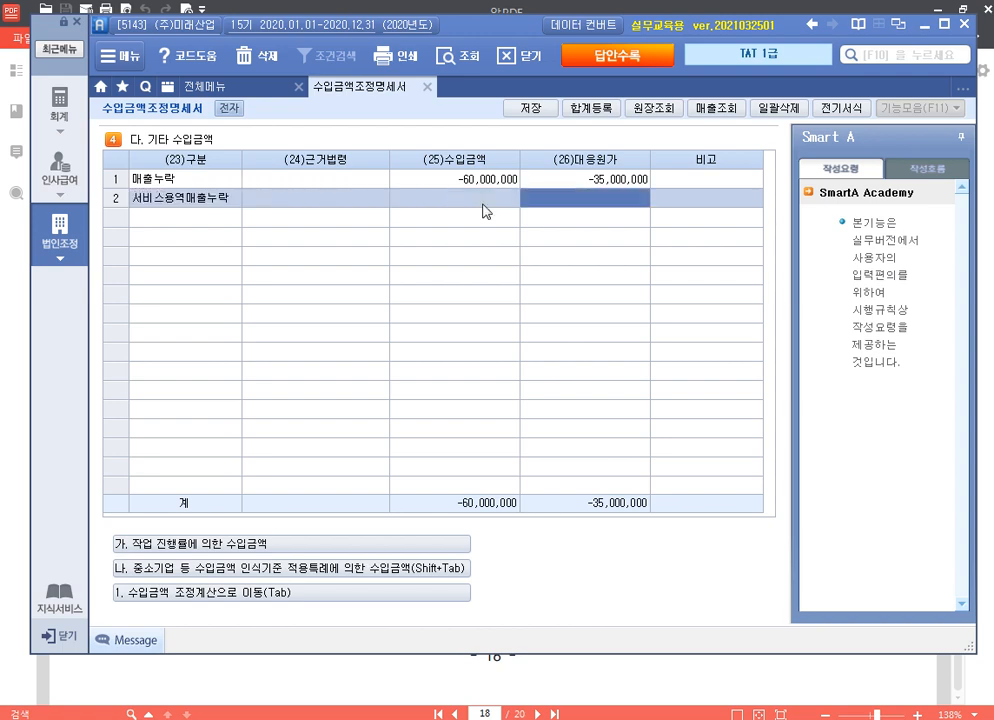
left_click(482, 204)
type("20000000")
key("Return")
Step: In 합계등록, add 제품매출 60,000,000 as 유보(감소) under 손금산입
left_click(600, 109)
left_click_drag(556, 114, 473, 211)
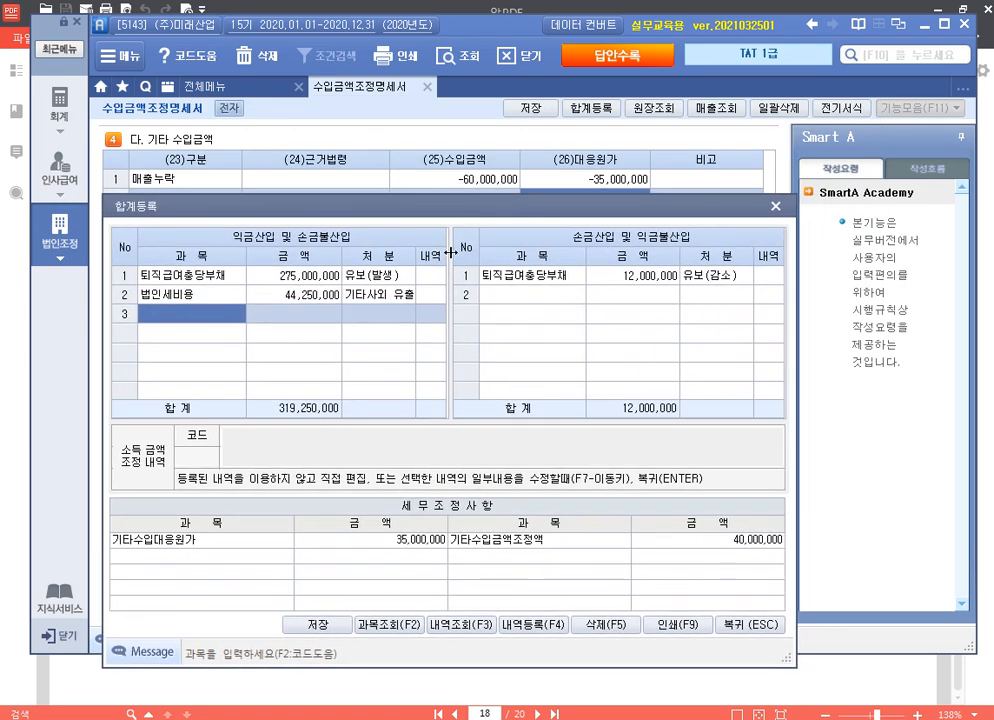
left_click(542, 302)
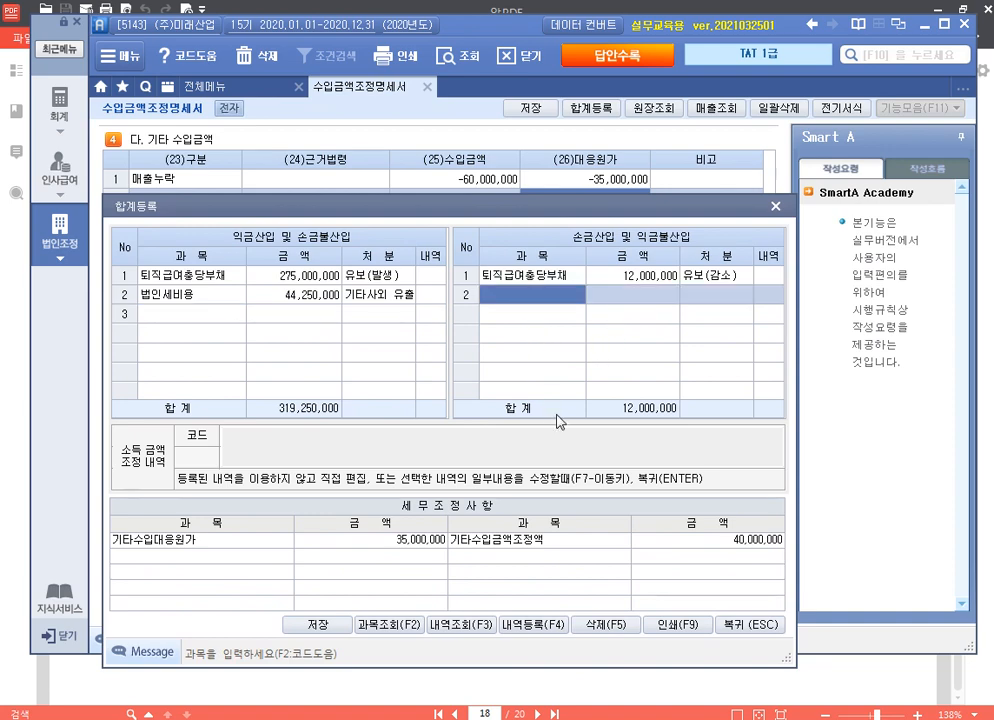
type("제품매출")
key("Return")
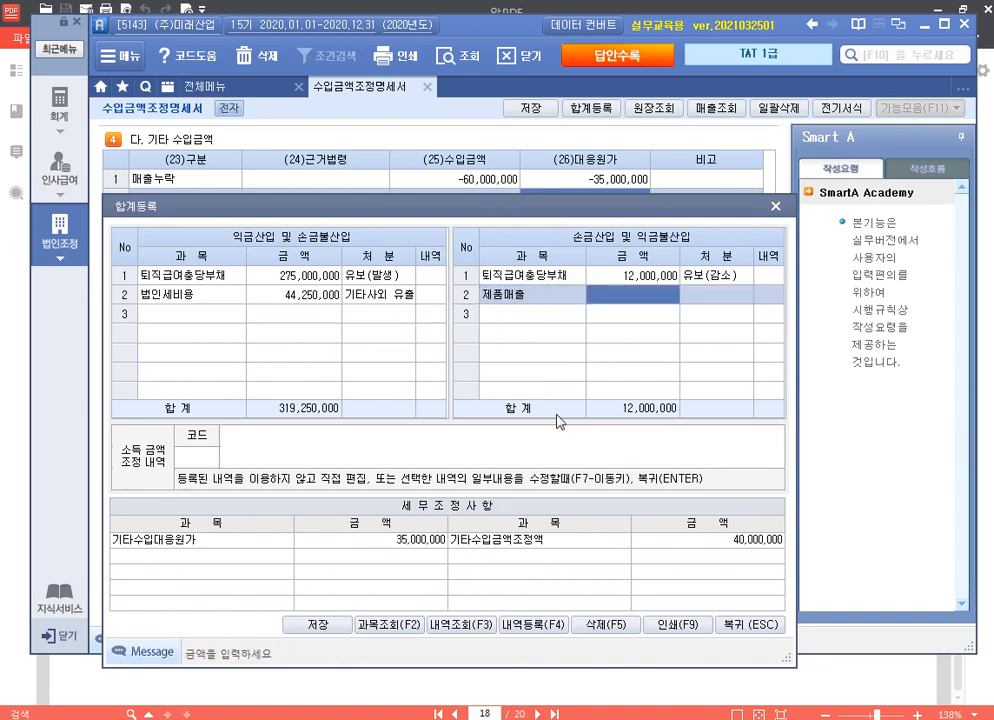
type("60000000")
key("Return")
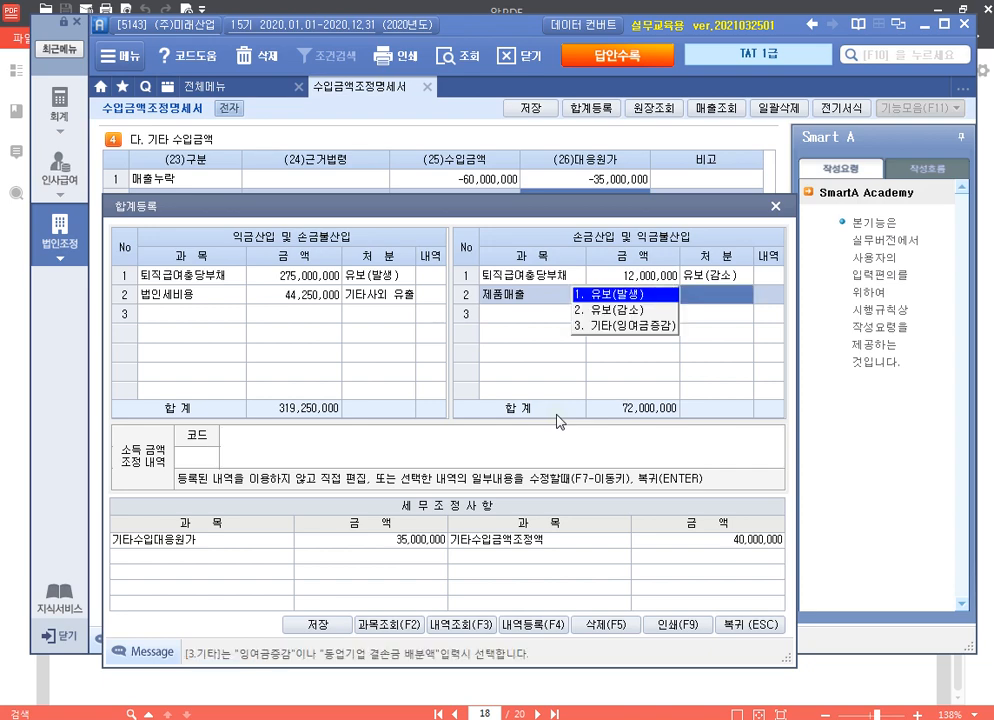
key("2")
key("Return")
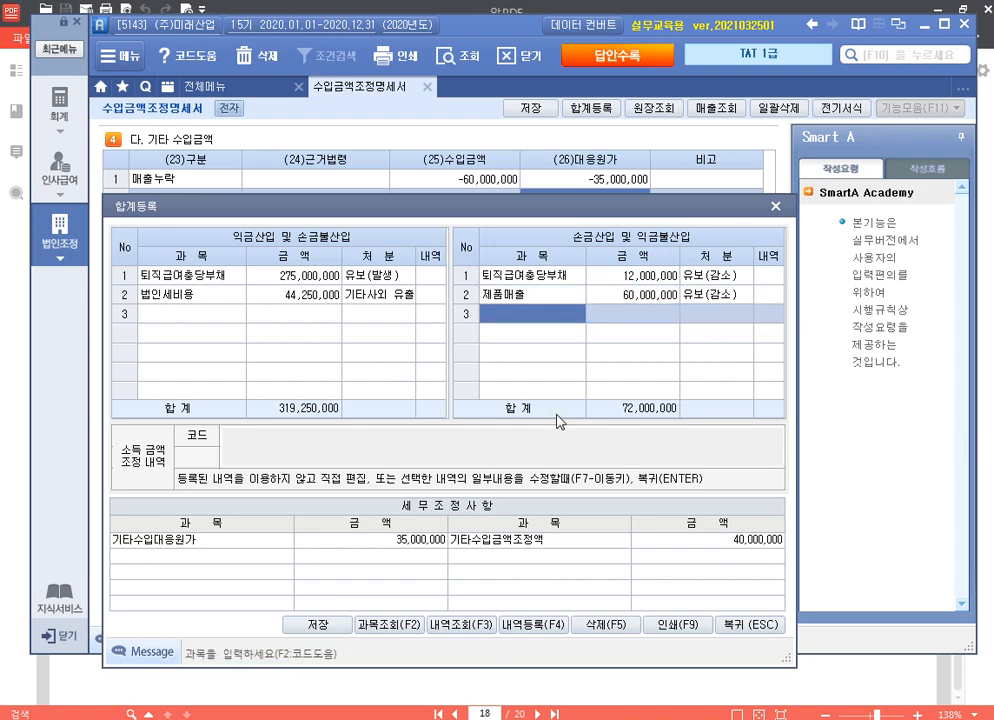
Step: Add 제품매출원가 35,000,000 as 유보(감소) under 익금산입
key("Tab")
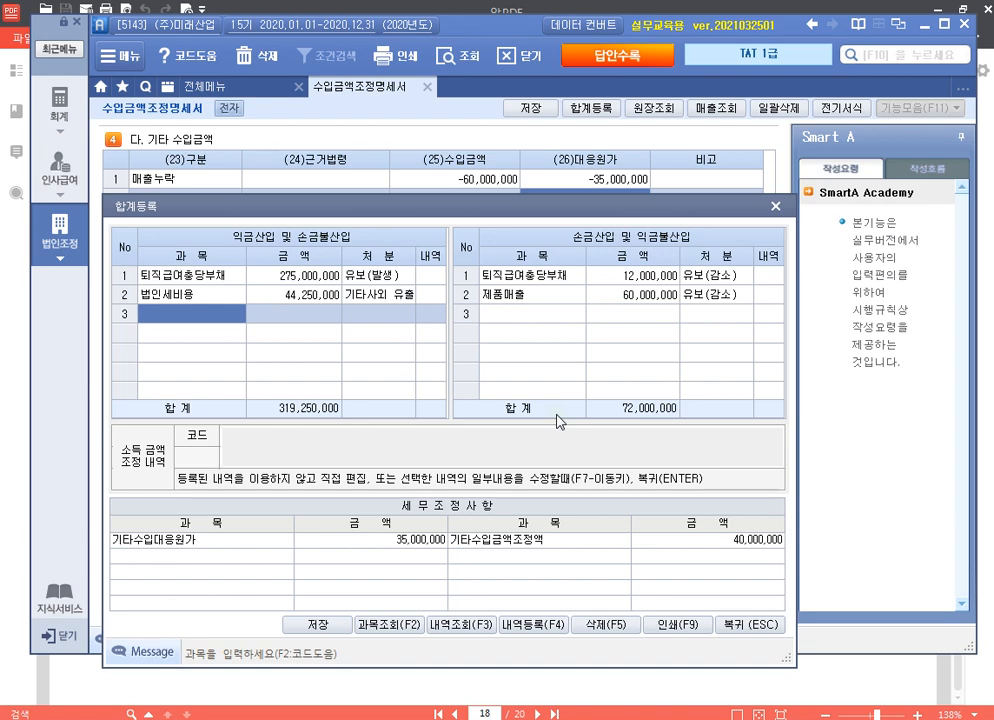
type("제")
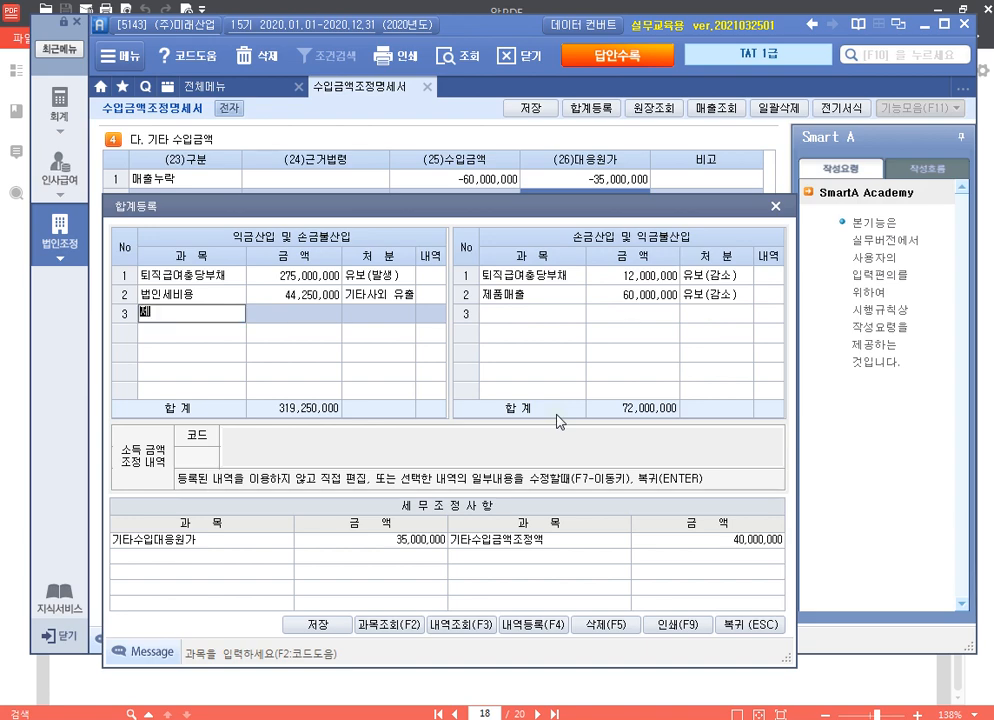
type("품매출원가")
key("Return")
type("35000000")
key("Return")
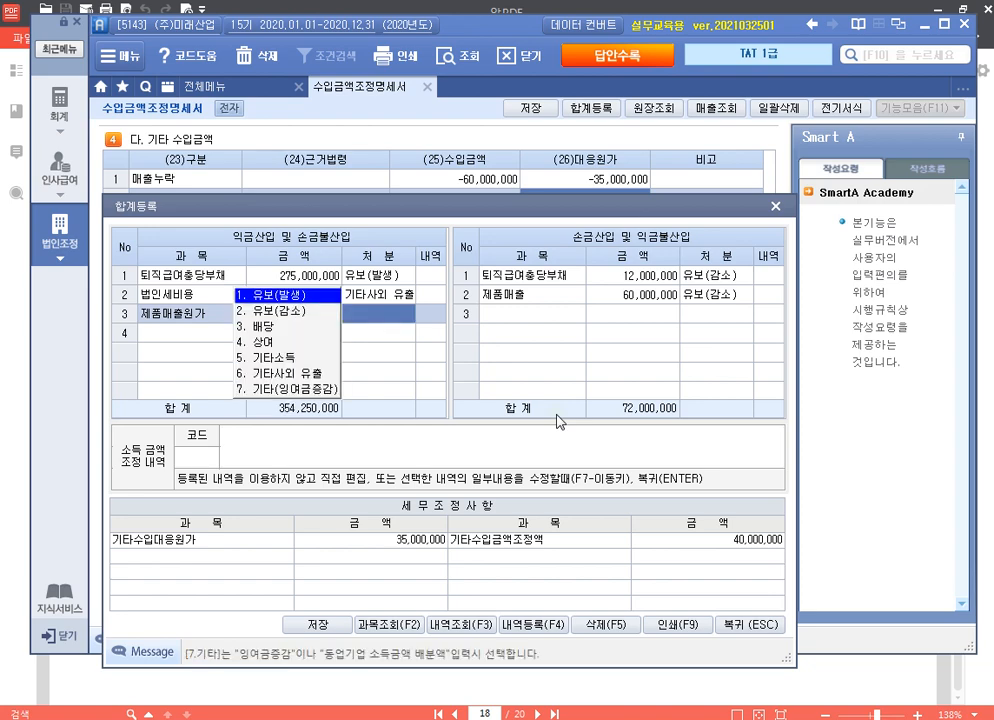
key("2")
key("Return")
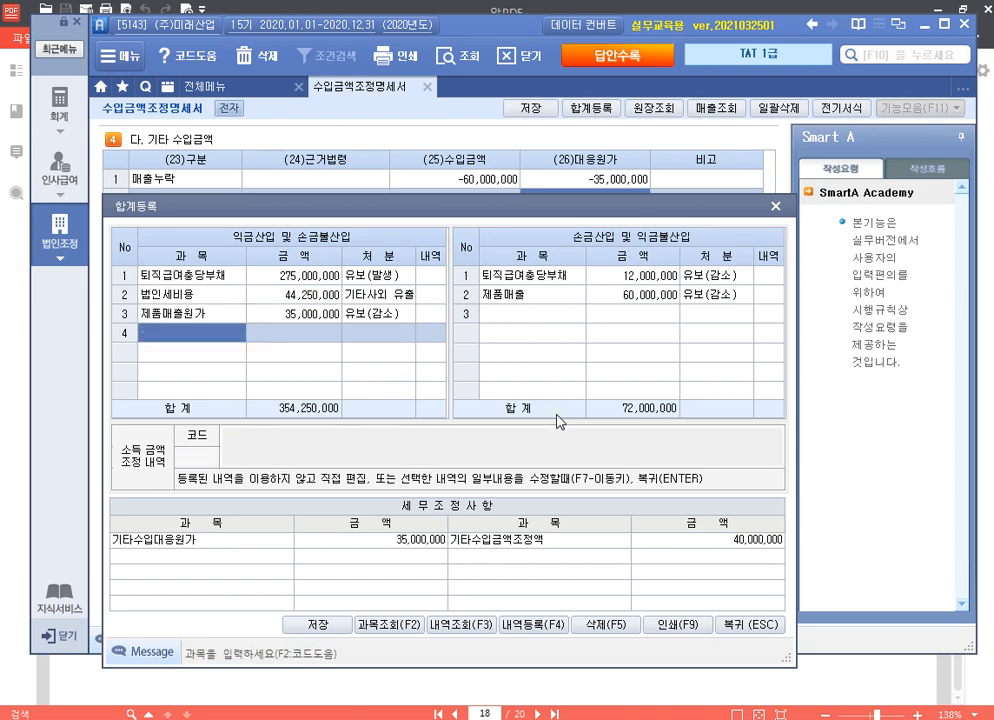
Step: Add 서비스용역매출 20,000,000 as 유보(발생), then close 합계등록
type("서")
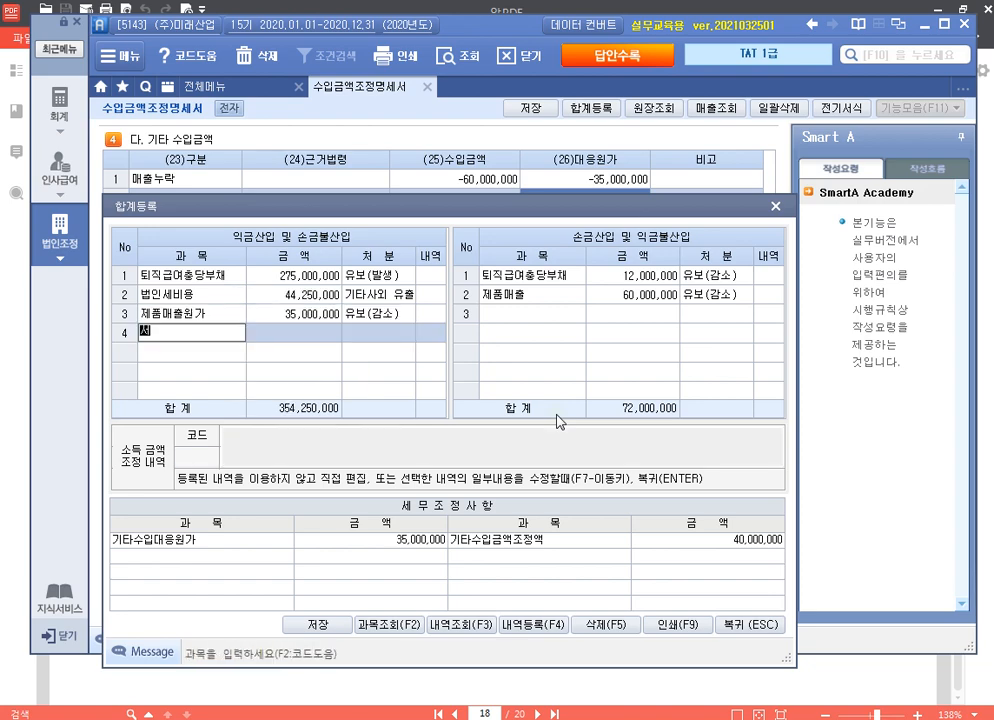
type("비스용역매출")
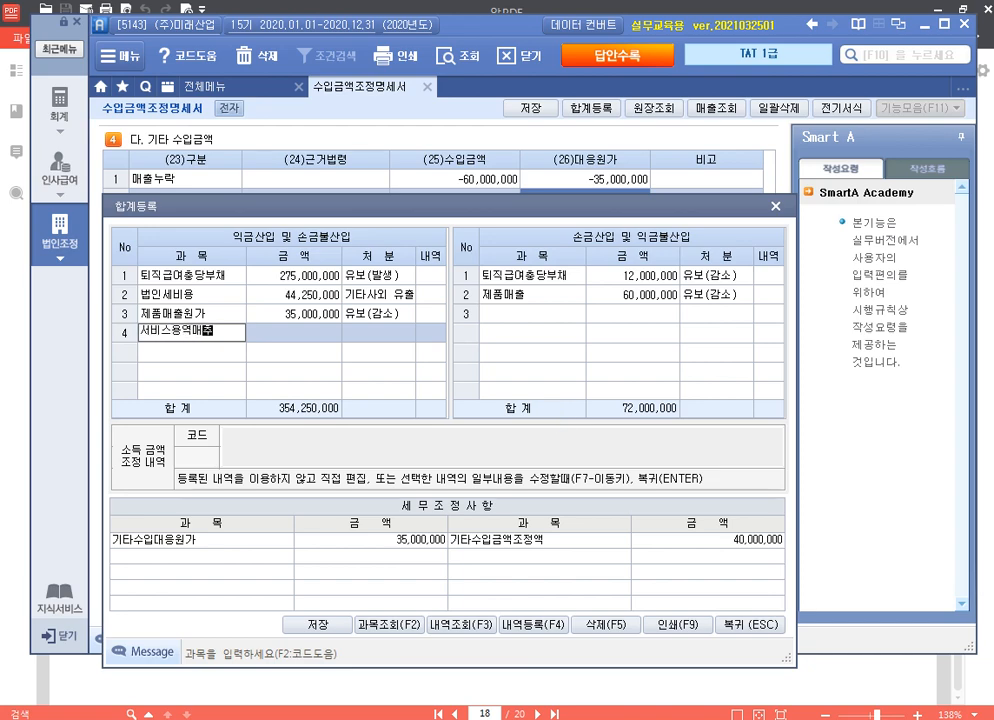
key("Return")
type("20000000")
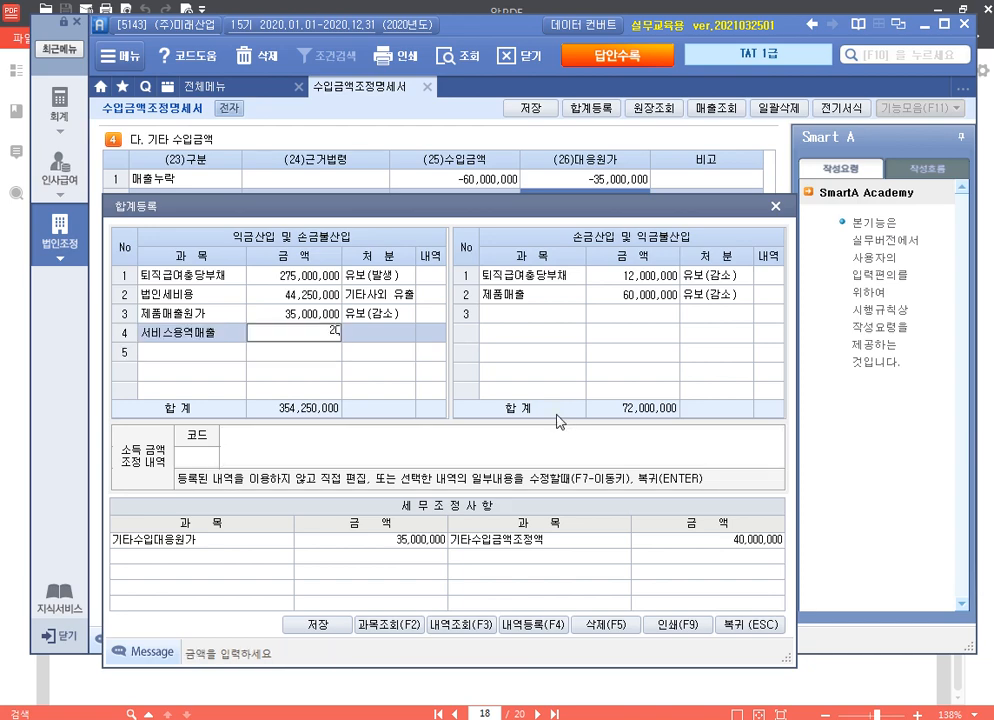
key("Return")
key("1")
key("Return")
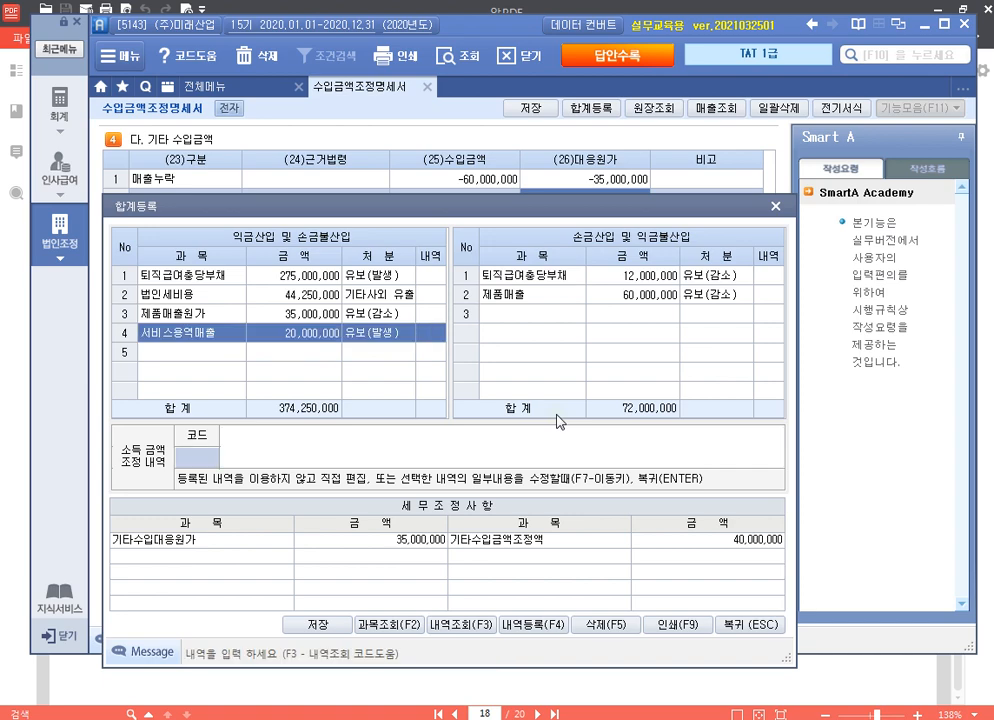
key("Return")
key("Up")
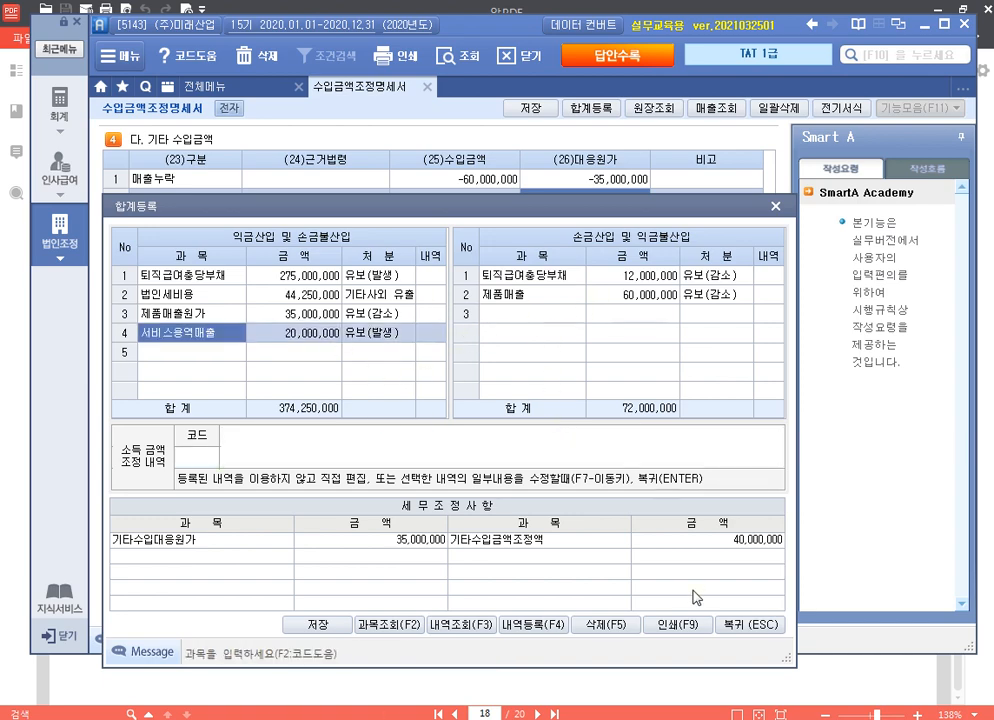
left_click(765, 625)
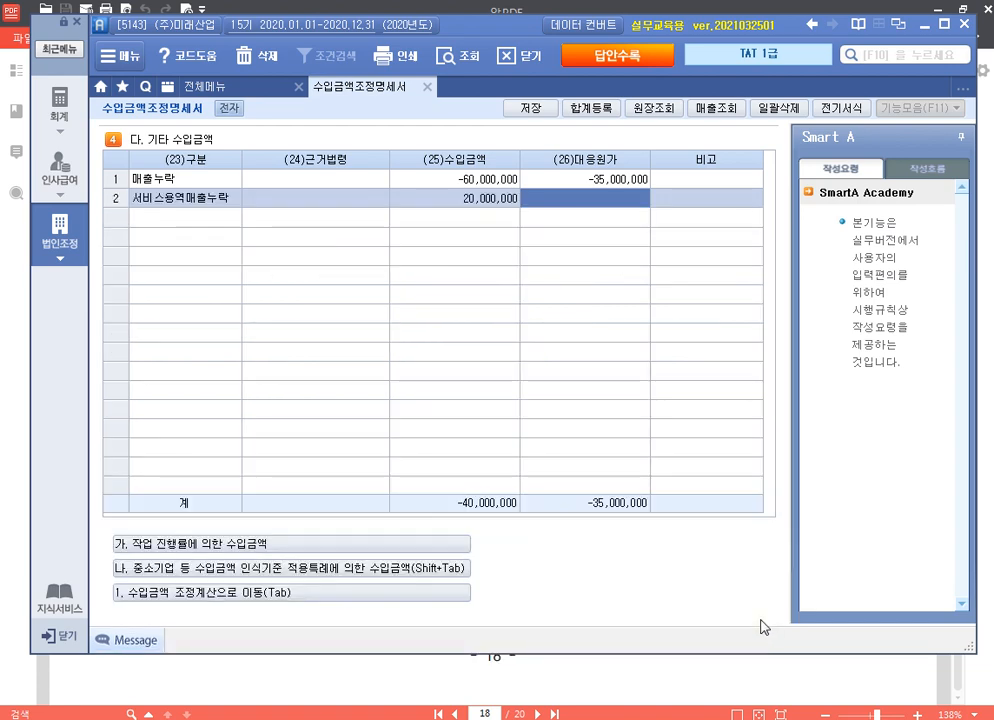
Step: Enter 60,000,000 in 제품매출's ⑤차감 and 20,000,000 in 서비스용역매출's ④가산
left_click(301, 594)
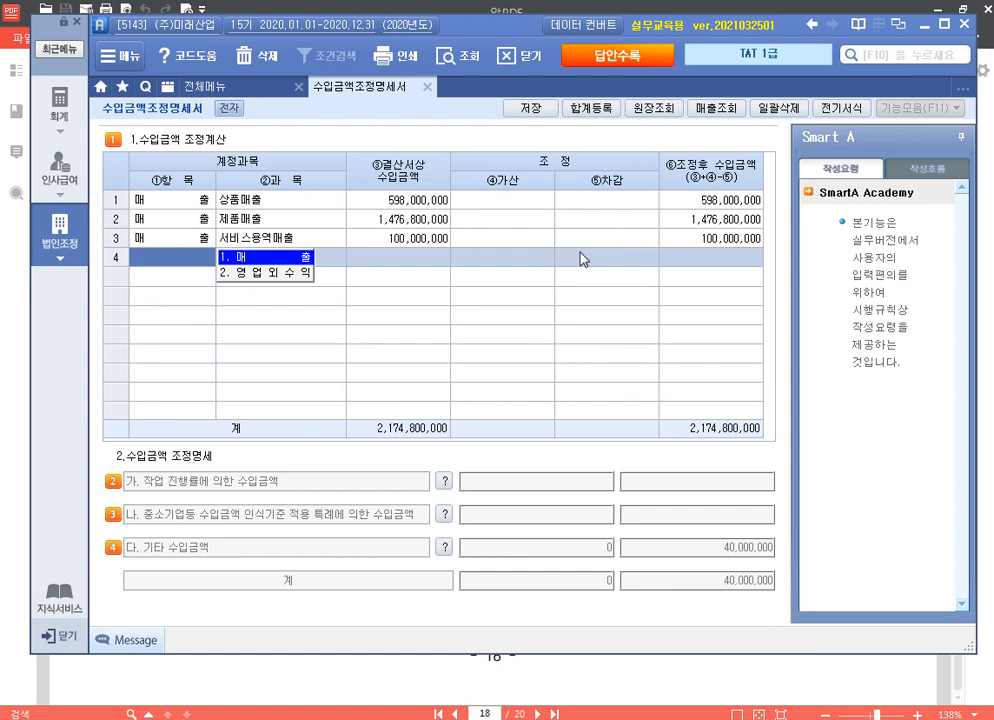
left_click(606, 221)
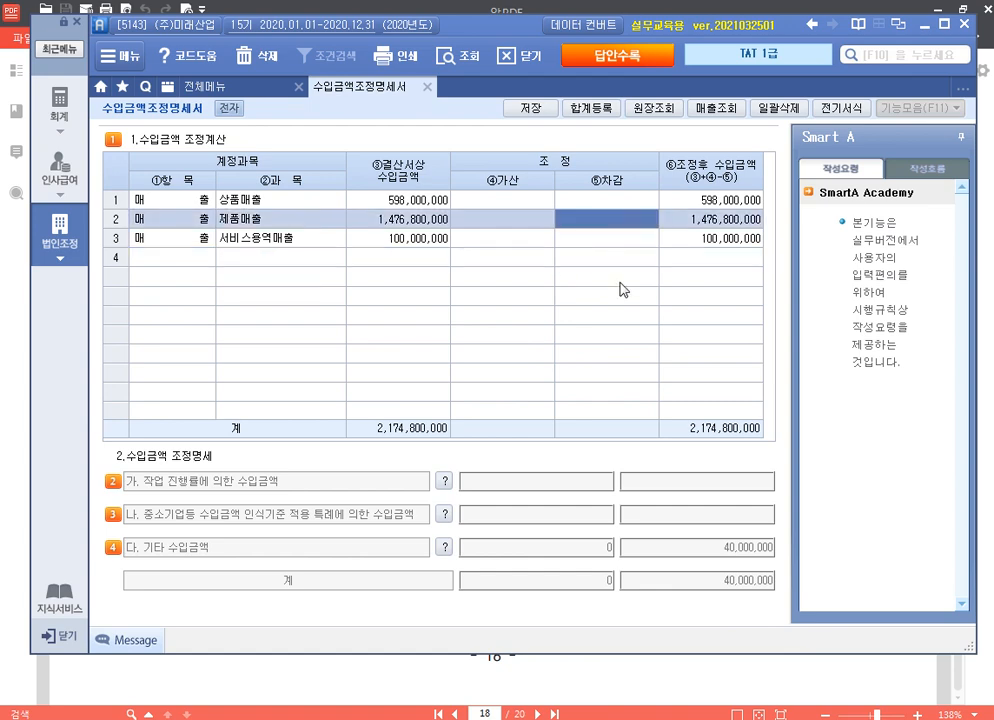
type("60000000")
key("Return")
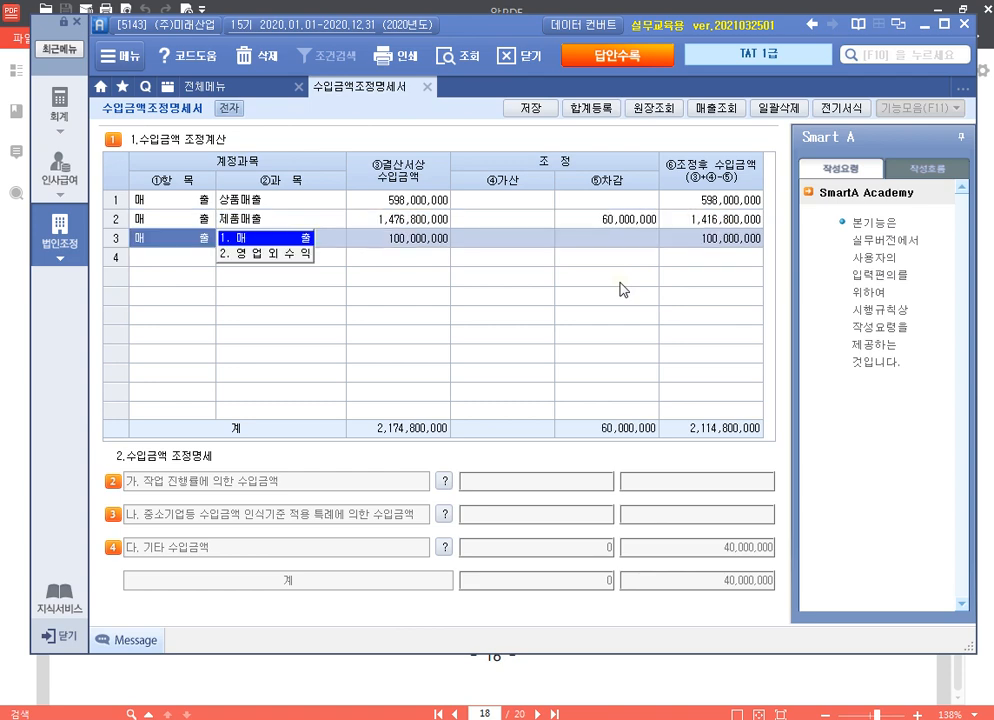
key("Return")
key("Return")
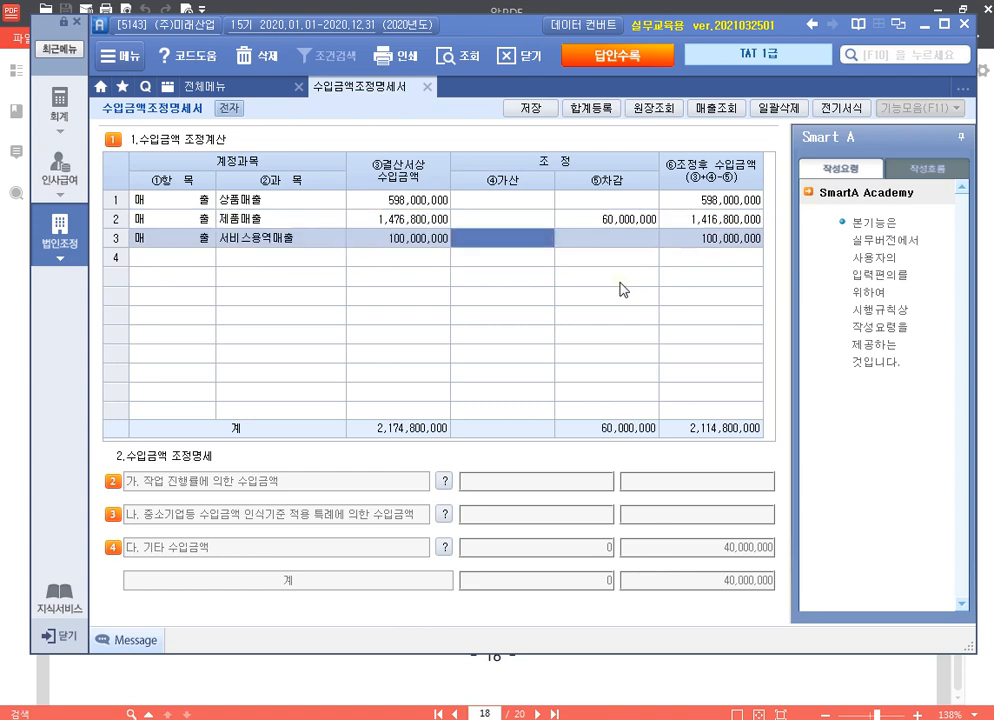
type("20000000")
key("Return")
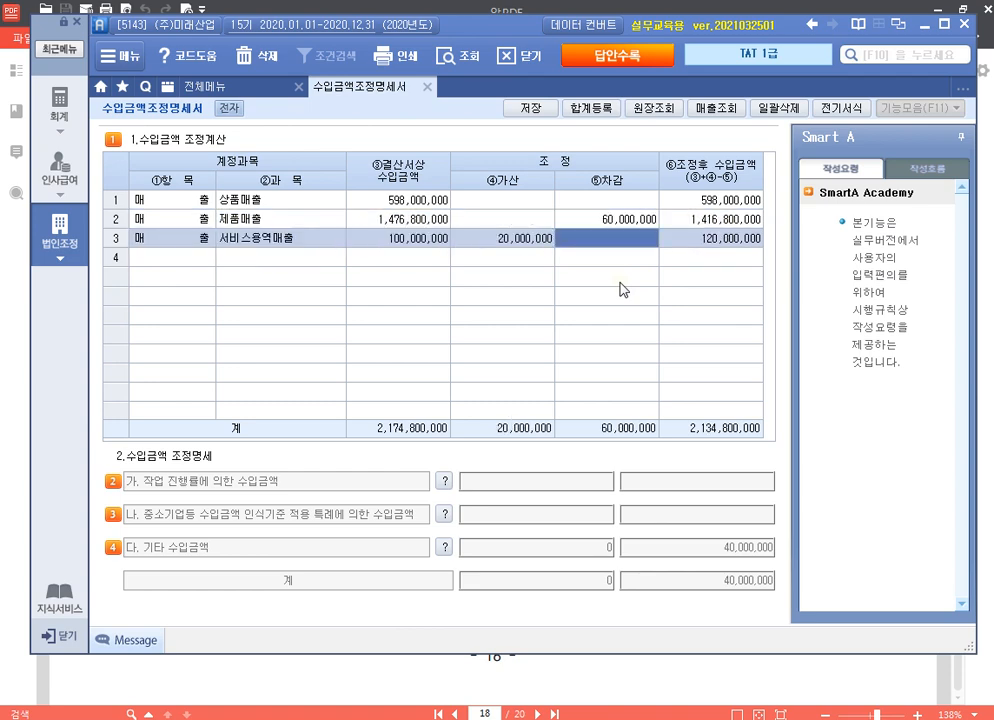
key("Left")
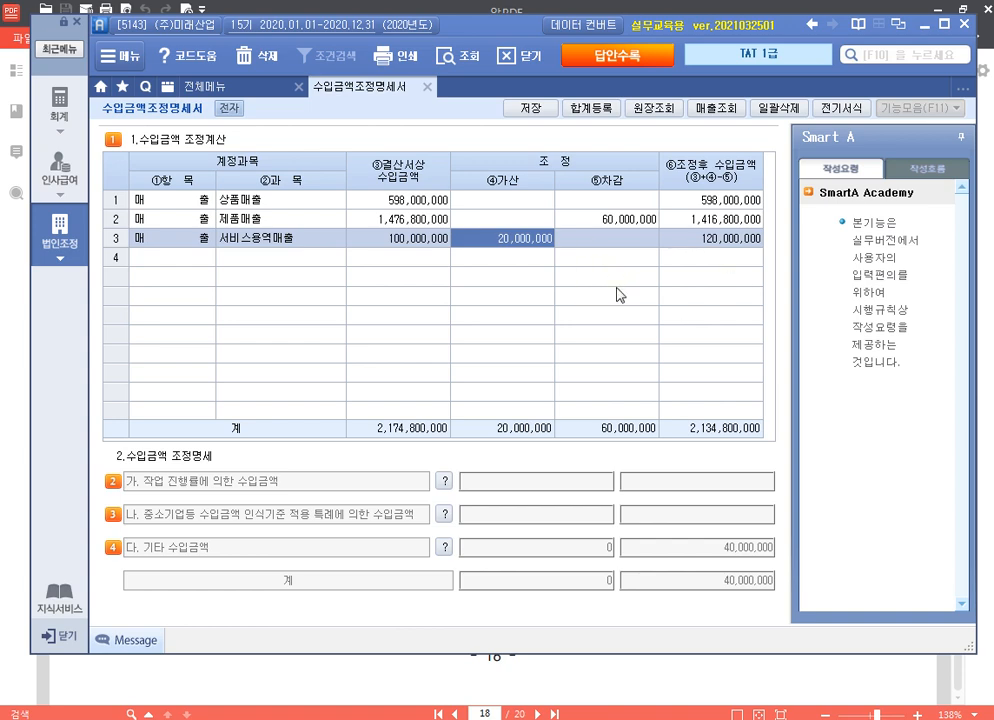
Step: Save the revenue adjustment statement, view the page 19 problem in 알PDF, and close the statement
left_click(522, 107)
left_click(518, 412)
left_click(788, 664)
scroll(615, 422, "down", 8)
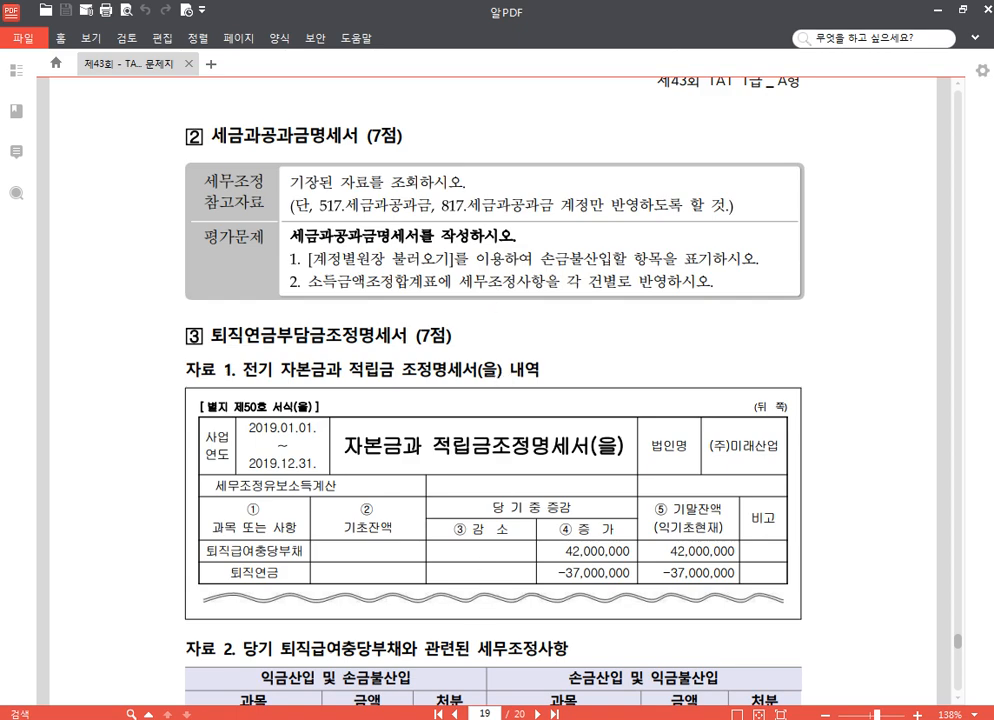
key("alt+Tab")
left_click(427, 88)
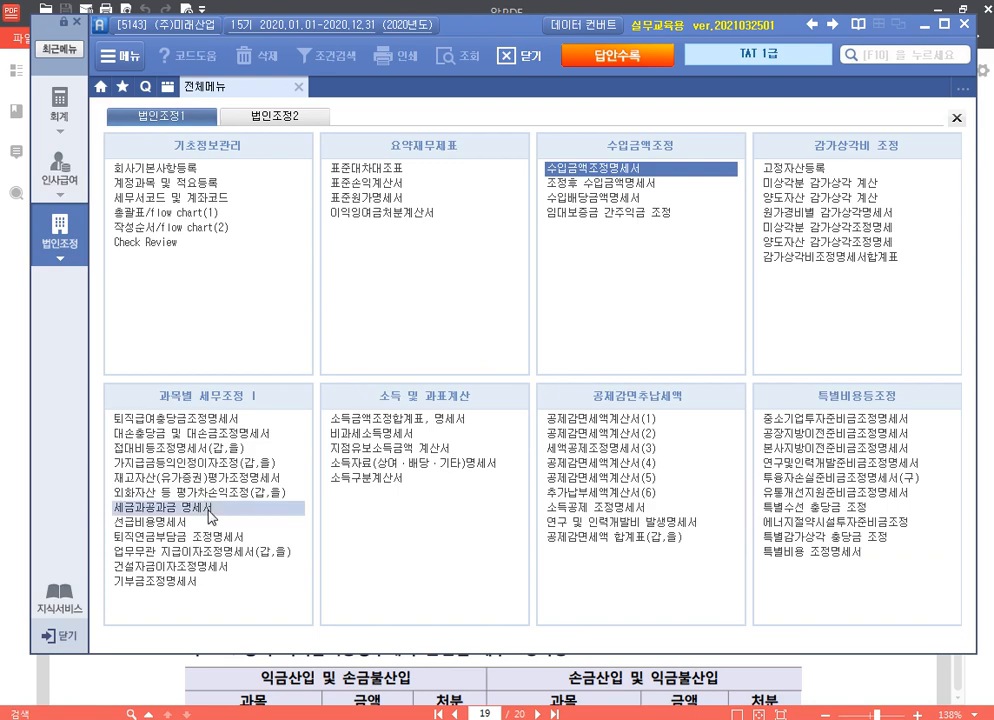
Step: Load 세금과공과금 ledger entries after removing accounts 617 and 717
left_click(200, 508)
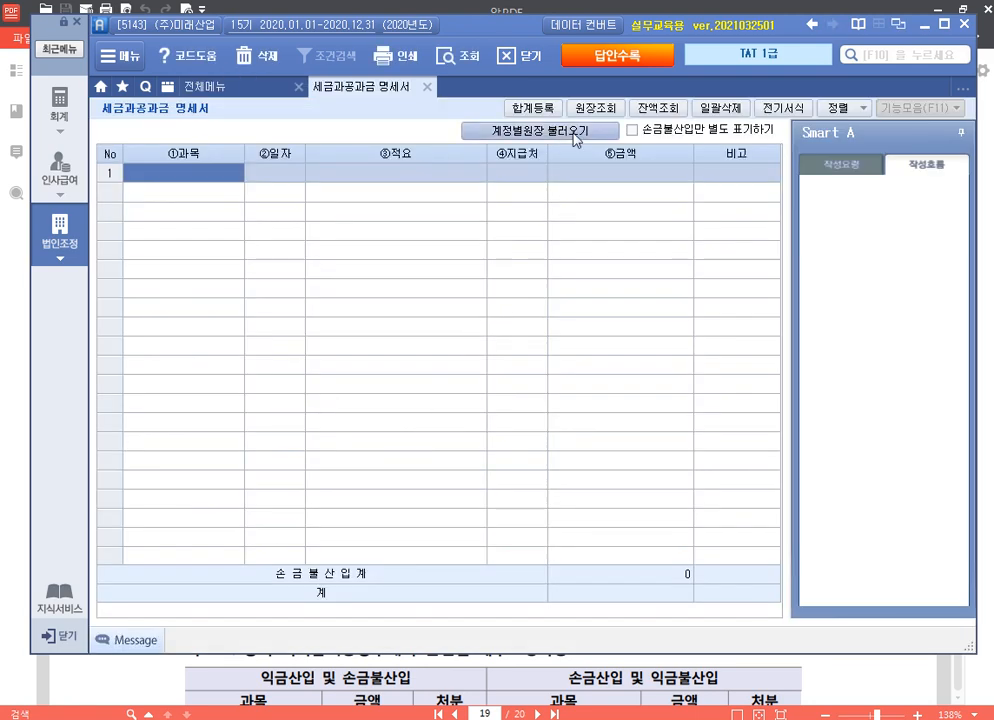
left_click(541, 130)
left_click(453, 298)
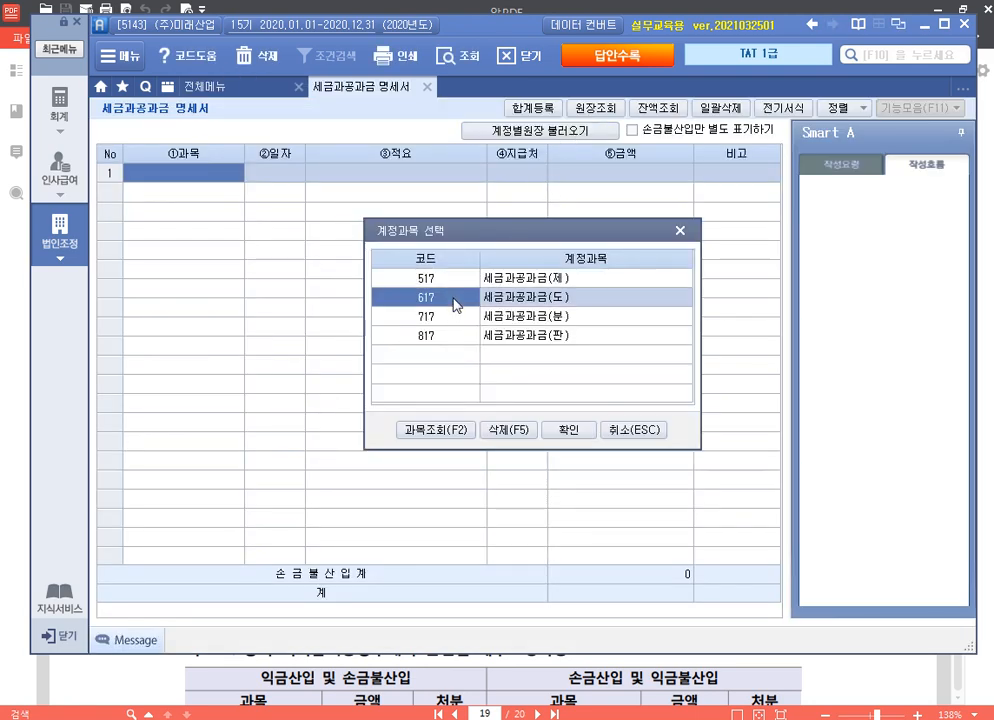
left_click(506, 430)
left_click(465, 413)
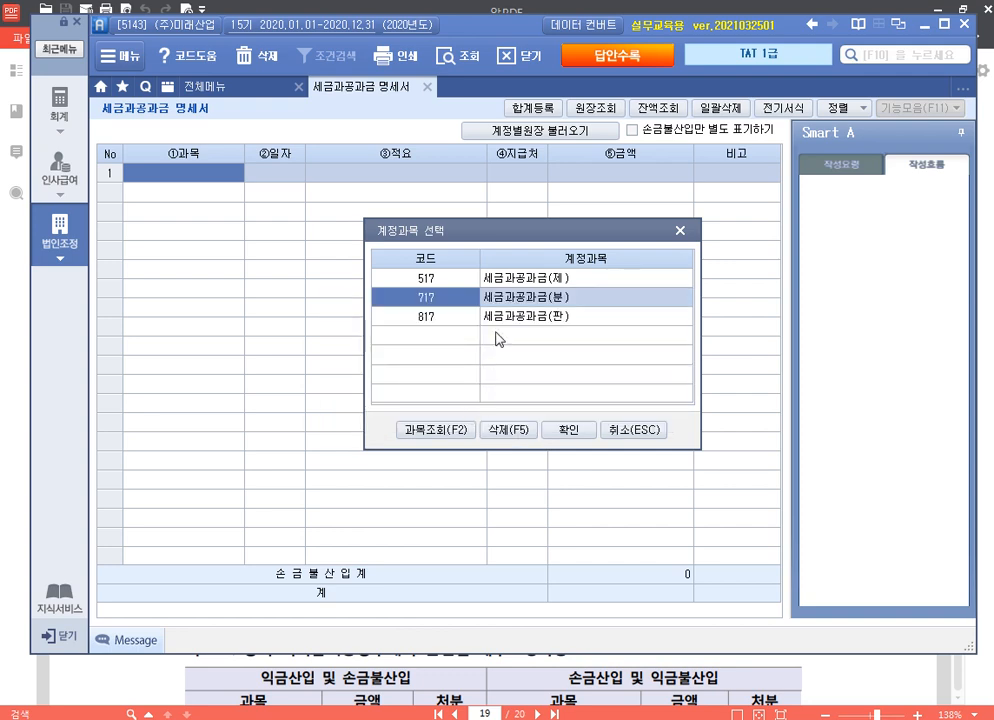
left_click(514, 433)
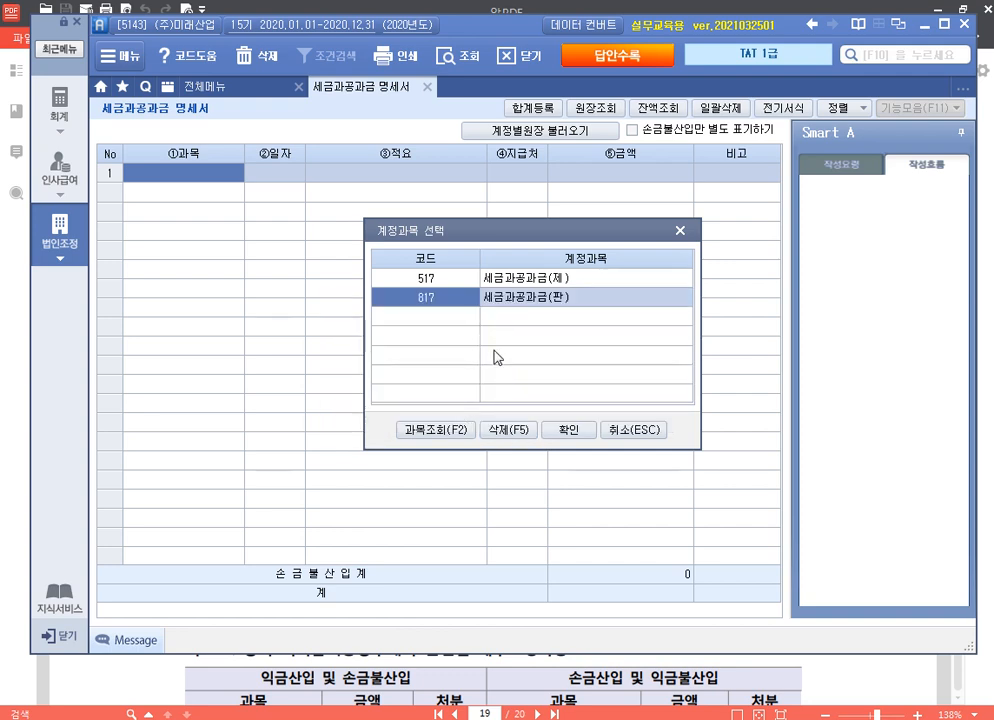
left_click(572, 430)
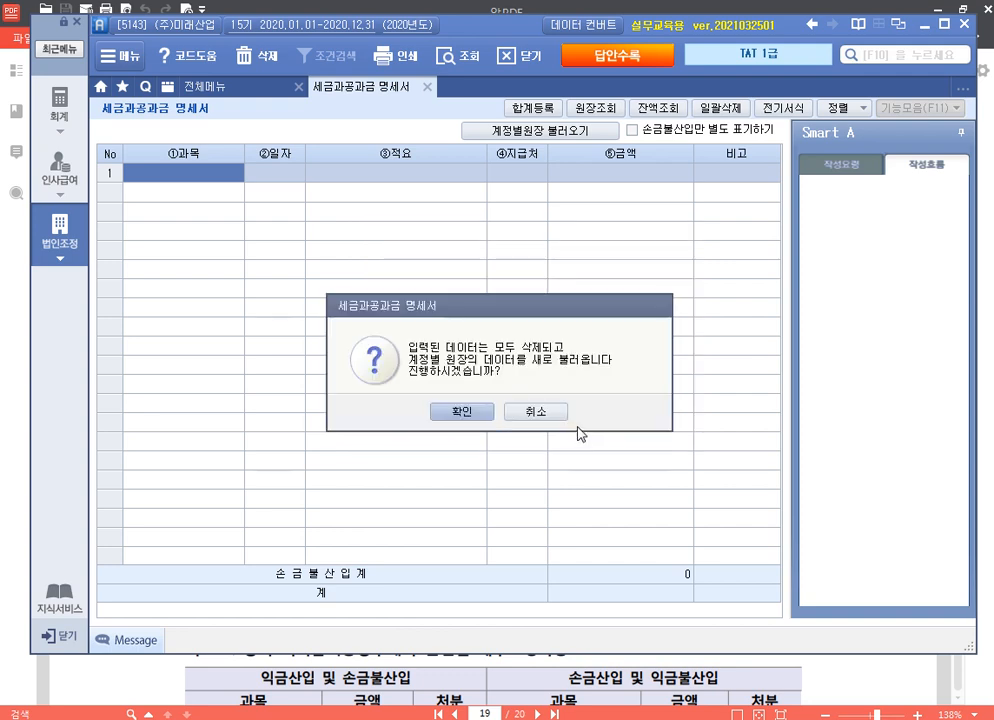
left_click(469, 413)
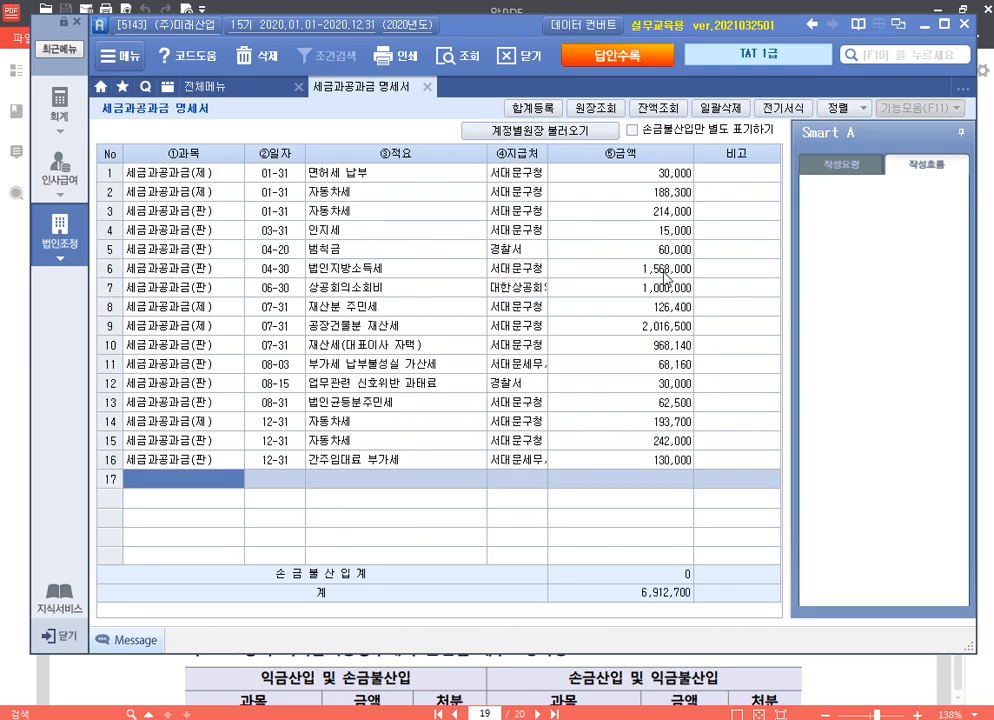
Step: Show 손금불산입 separately and mark rows 5, 6, 10, 11 and 12 with remark 1
left_click(632, 130)
left_click(712, 177)
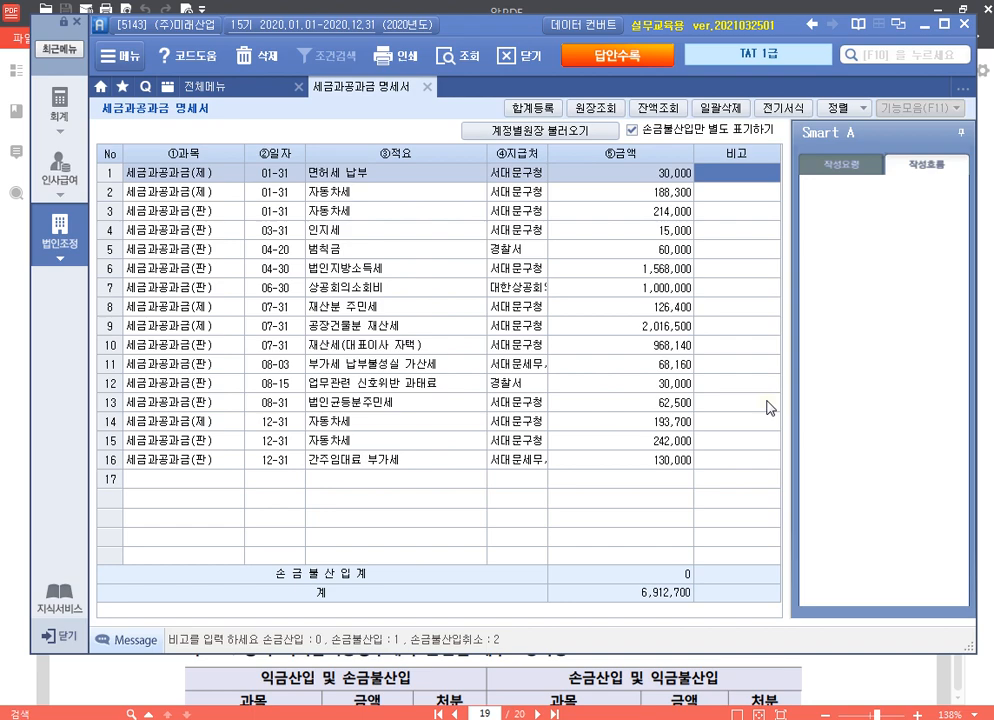
key("Return")
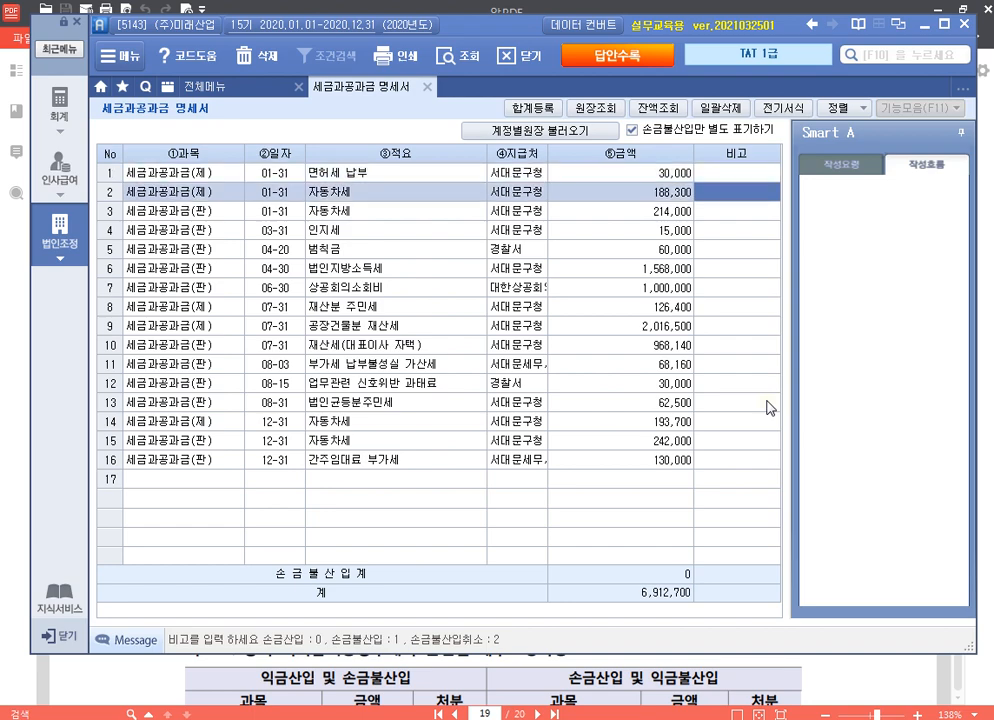
key("Return")
key("Return")
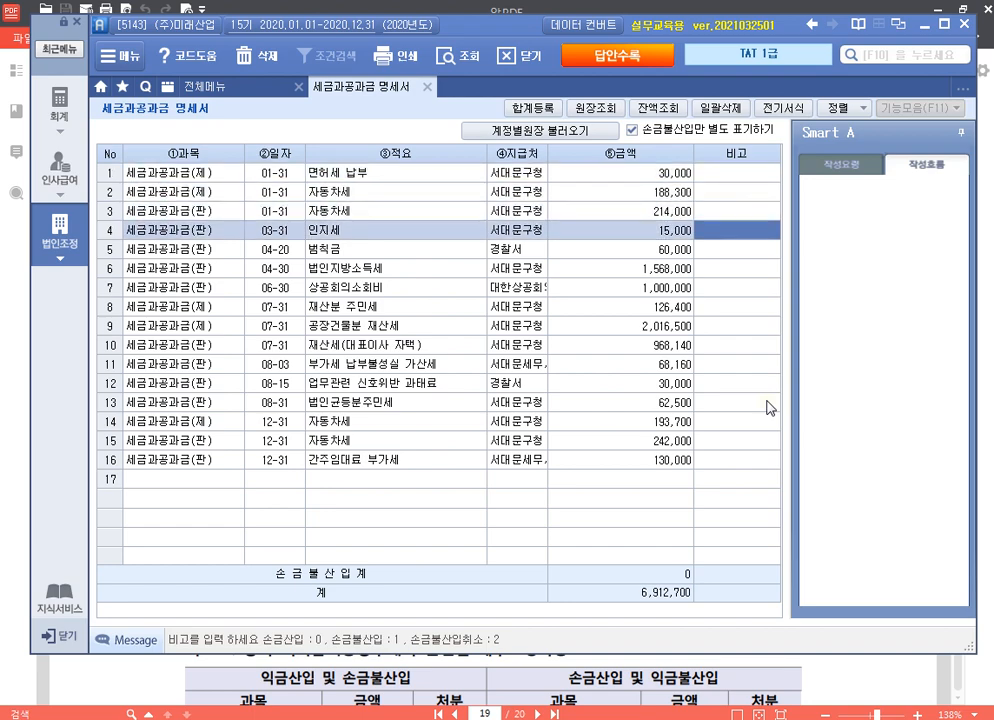
key("Return")
type("1")
key("Return")
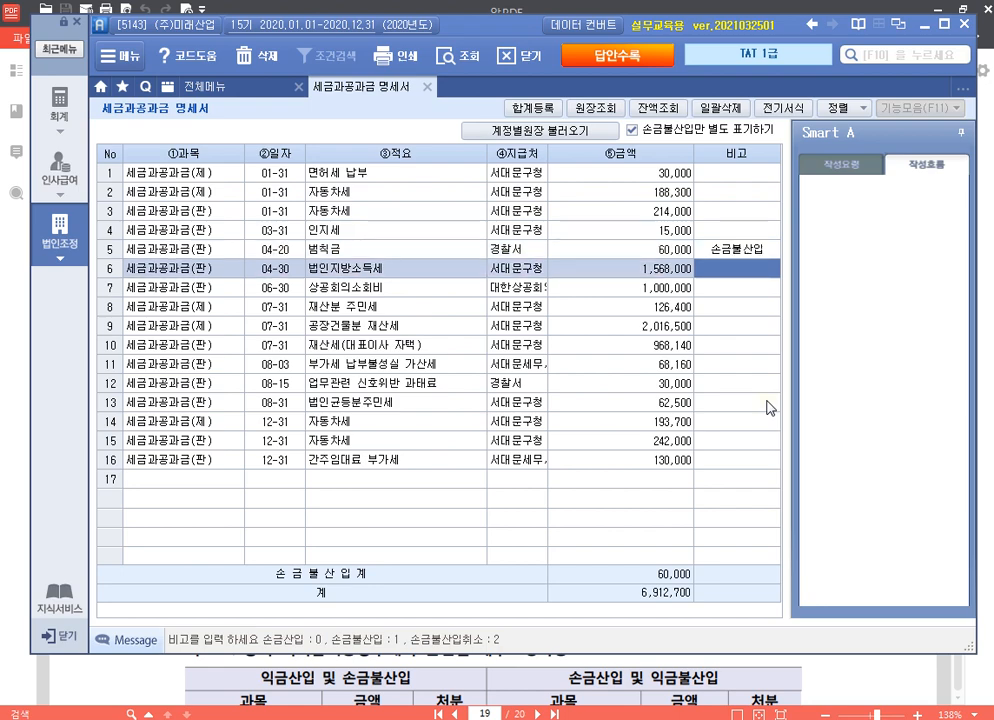
type("1")
key("Return")
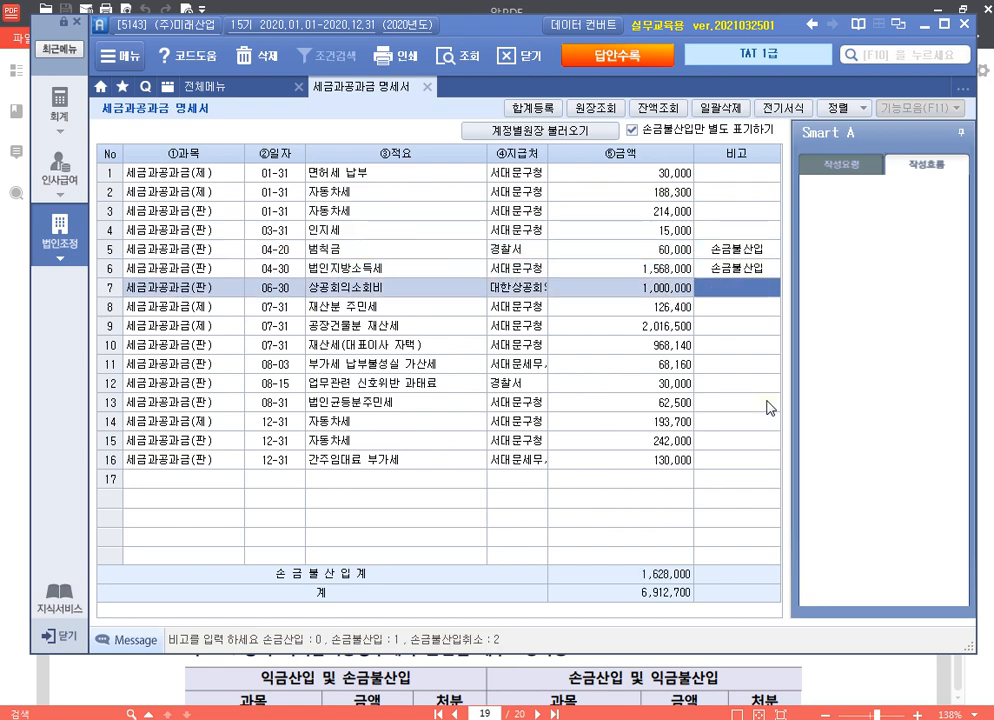
key("Return")
key("Return")
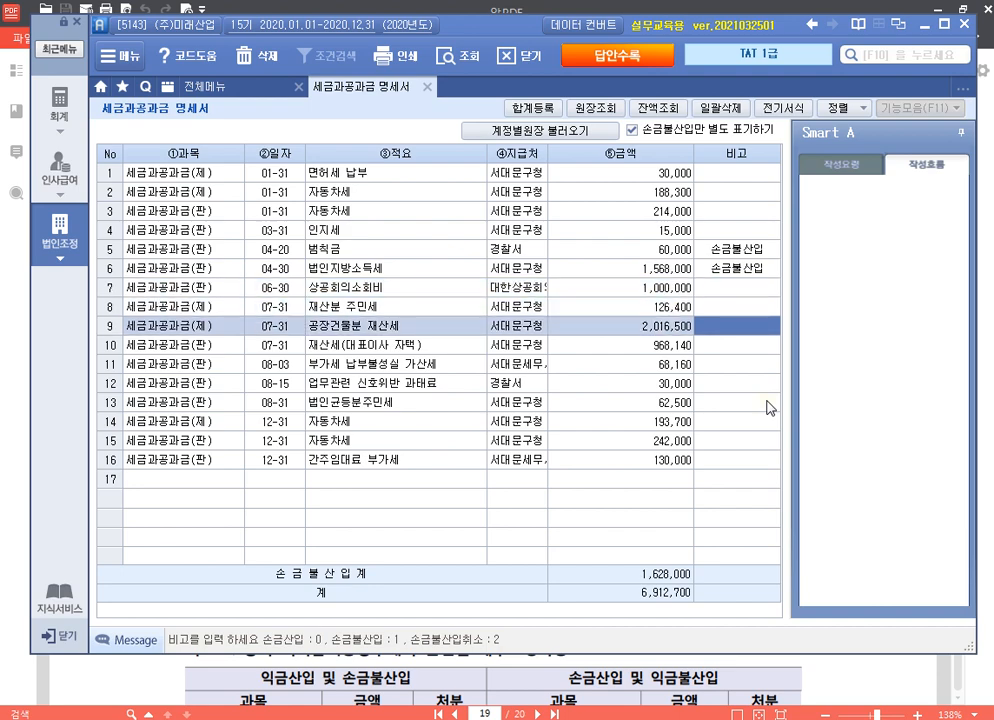
key("Return")
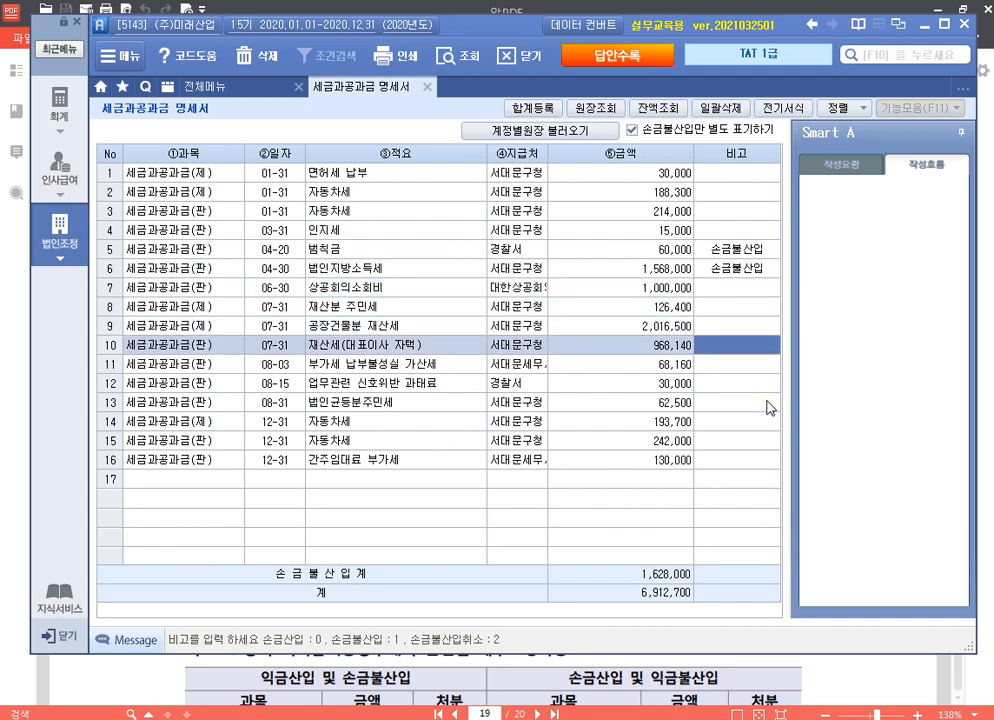
type("1")
key("Return")
type("1")
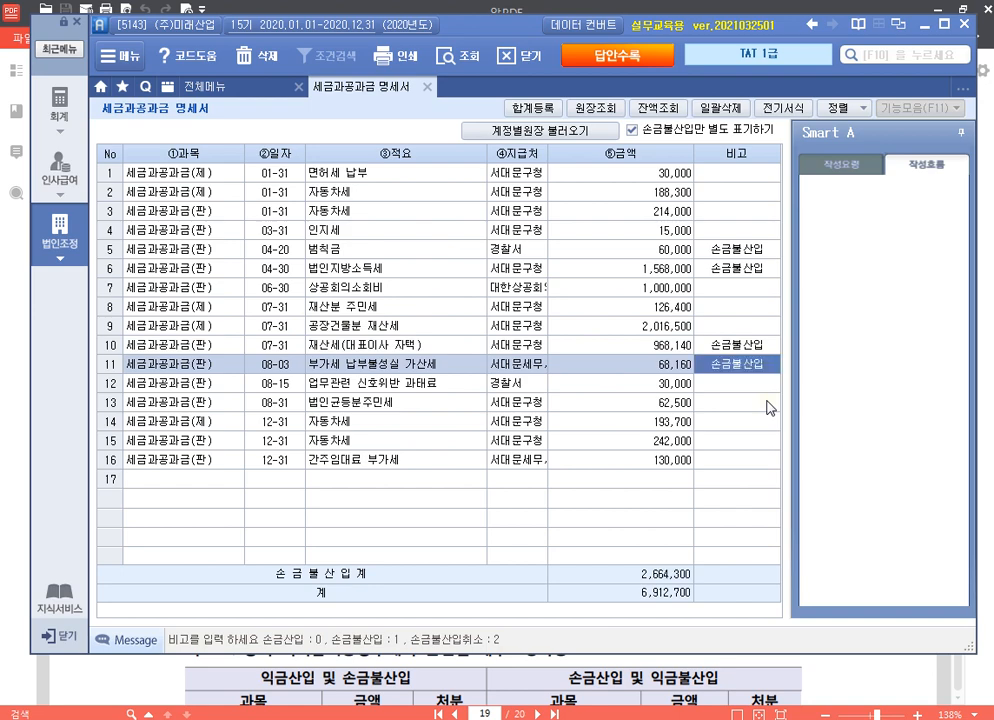
key("Return")
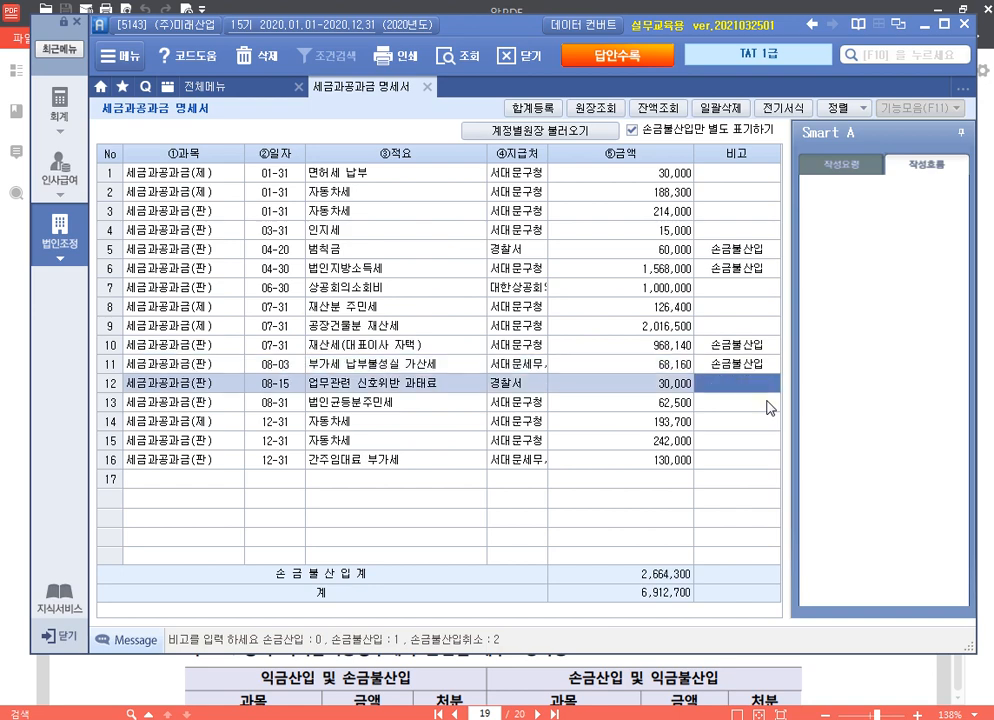
type("1")
key("Return")
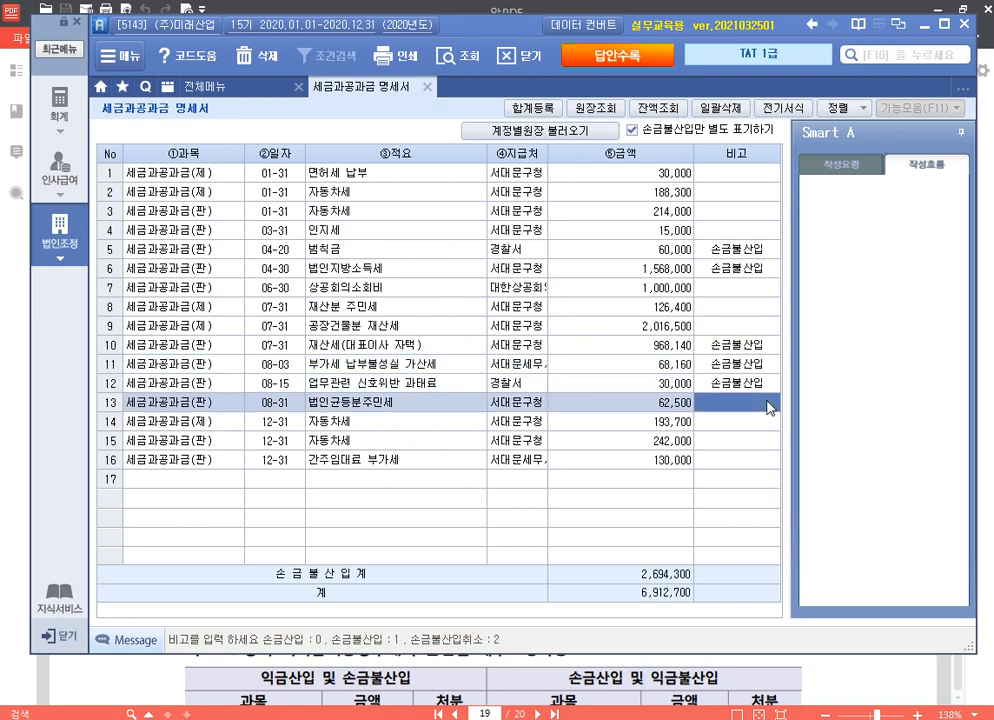
key("Return")
key("Return")
key("Return")
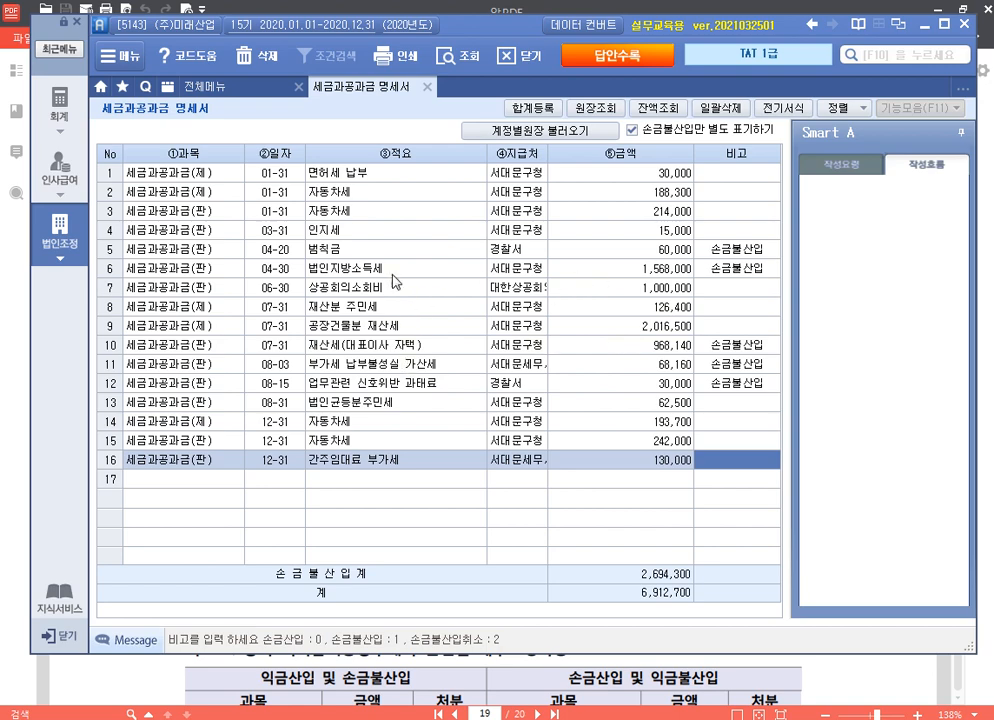
Step: Check the 손금불산입 remarks on the 범칙금, 법인지방소득세 and rows 10–12 entries
left_click(361, 254)
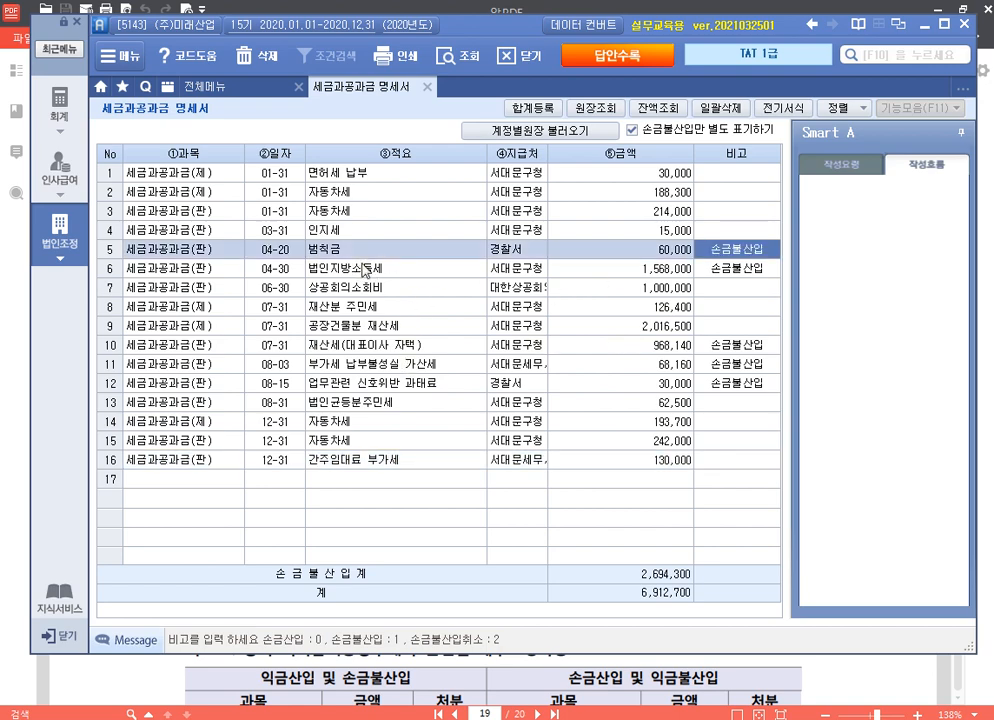
left_click(345, 268)
left_click(394, 349)
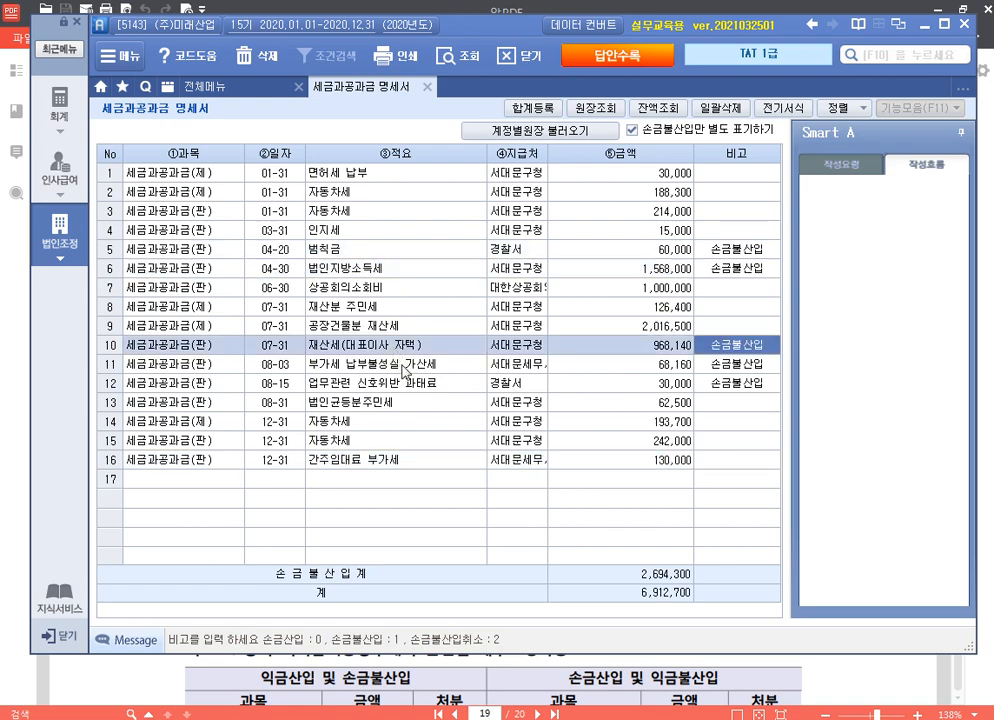
left_click(398, 366)
left_click(403, 385)
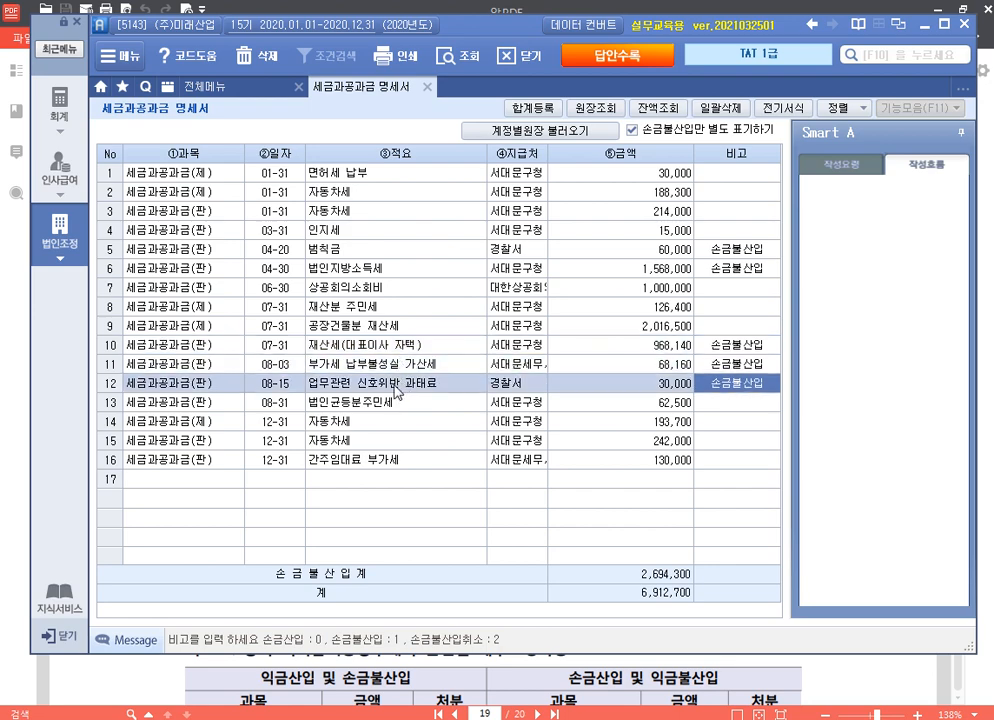
Step: In 합계등록, add 범칙금 60,000 and 법인지방소득세 1,568,000 as 기타사외 유출
key("F3")
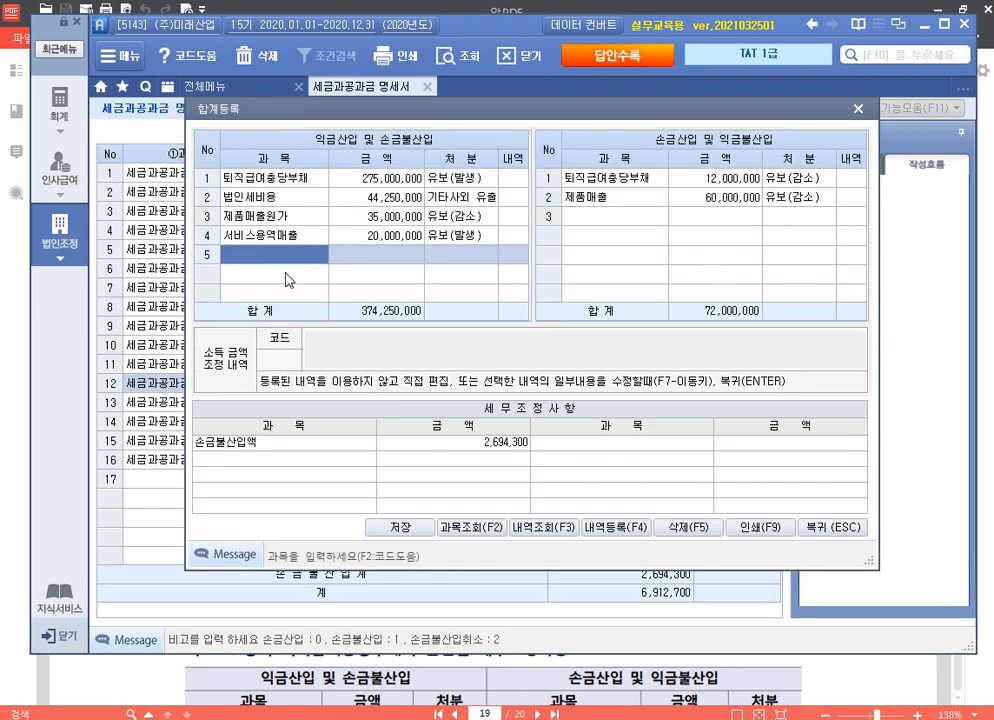
left_click_drag(393, 109, 349, 418)
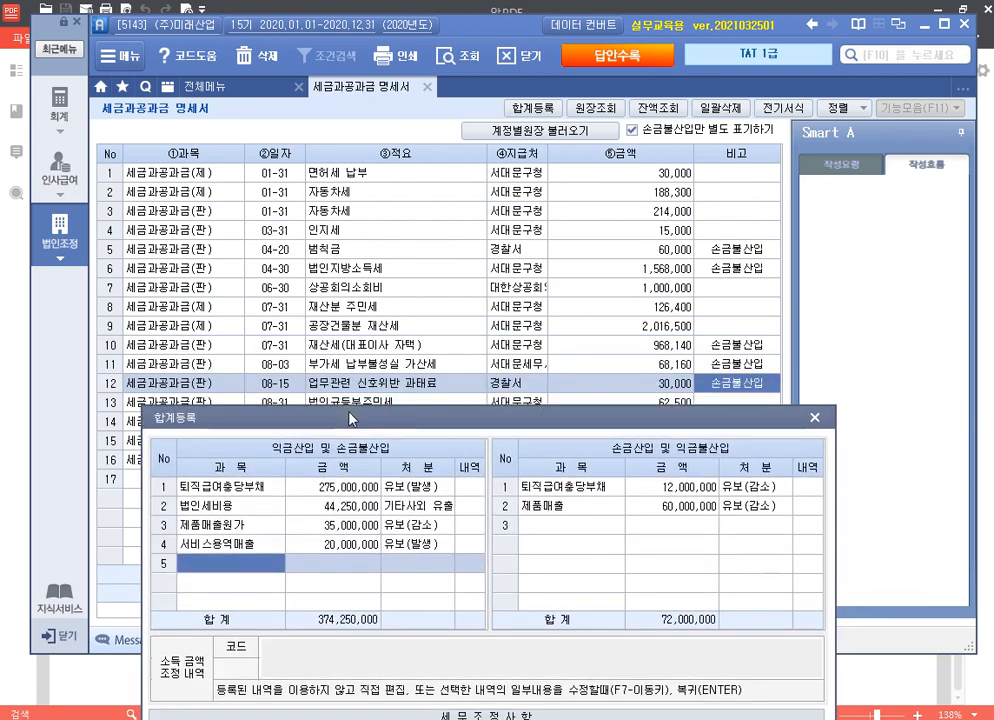
type("범칙금")
key("Return")
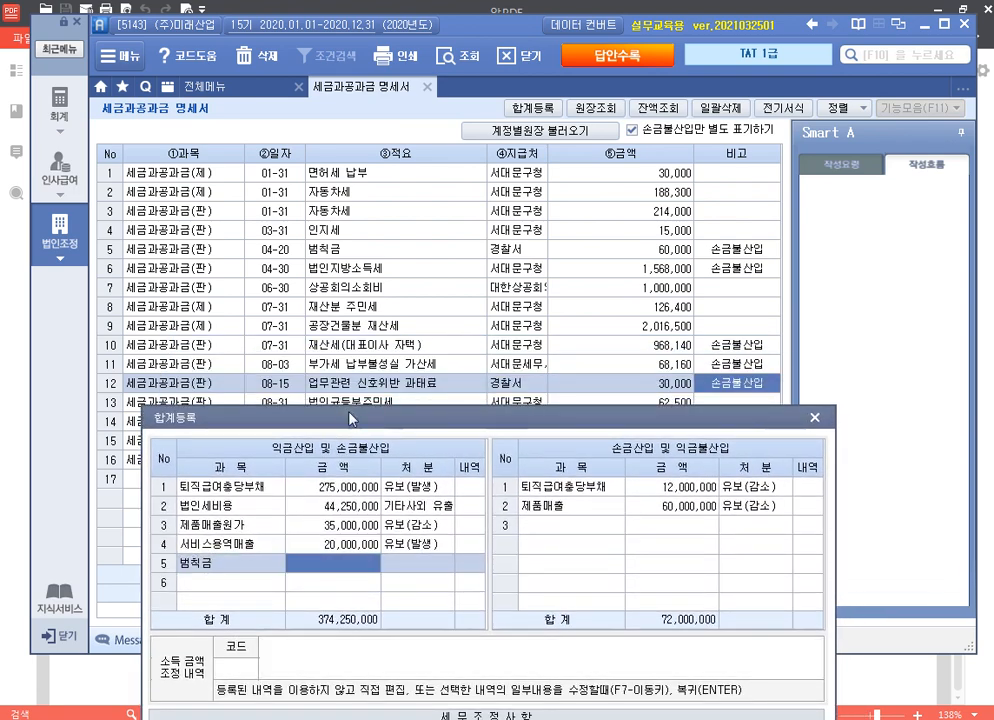
type("600000")
key("Return")
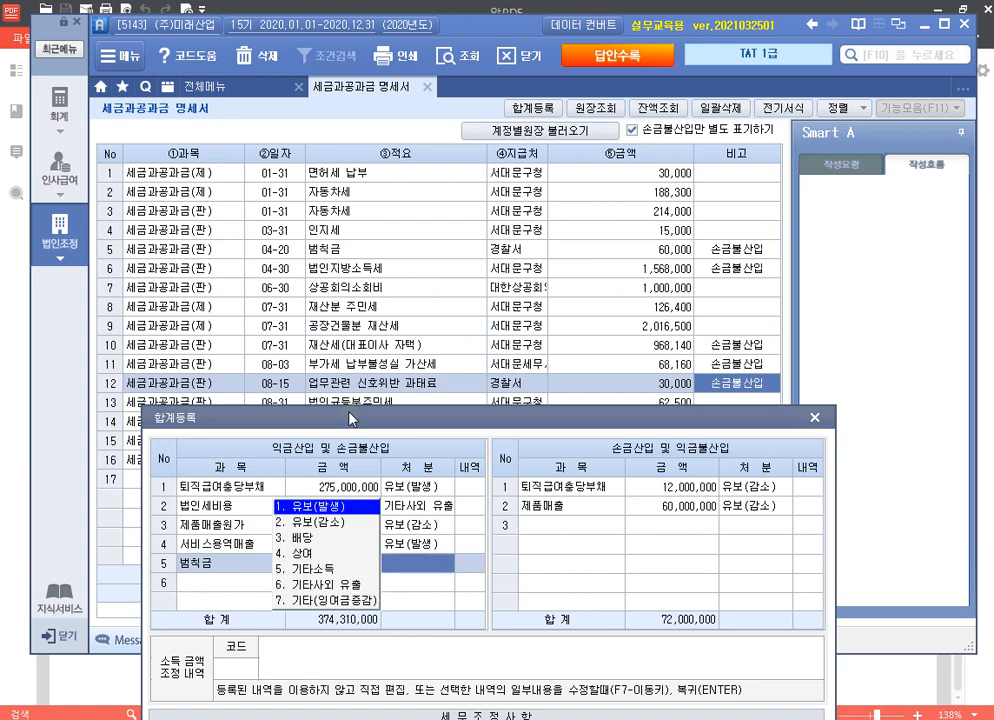
key("6")
key("Return")
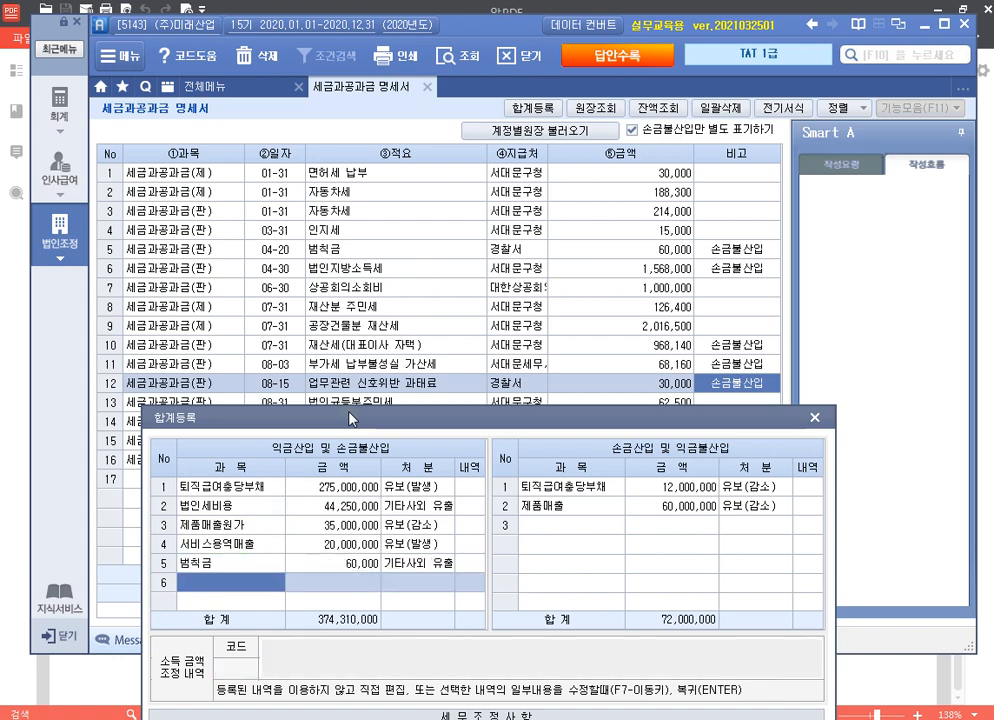
type("법인지방소")
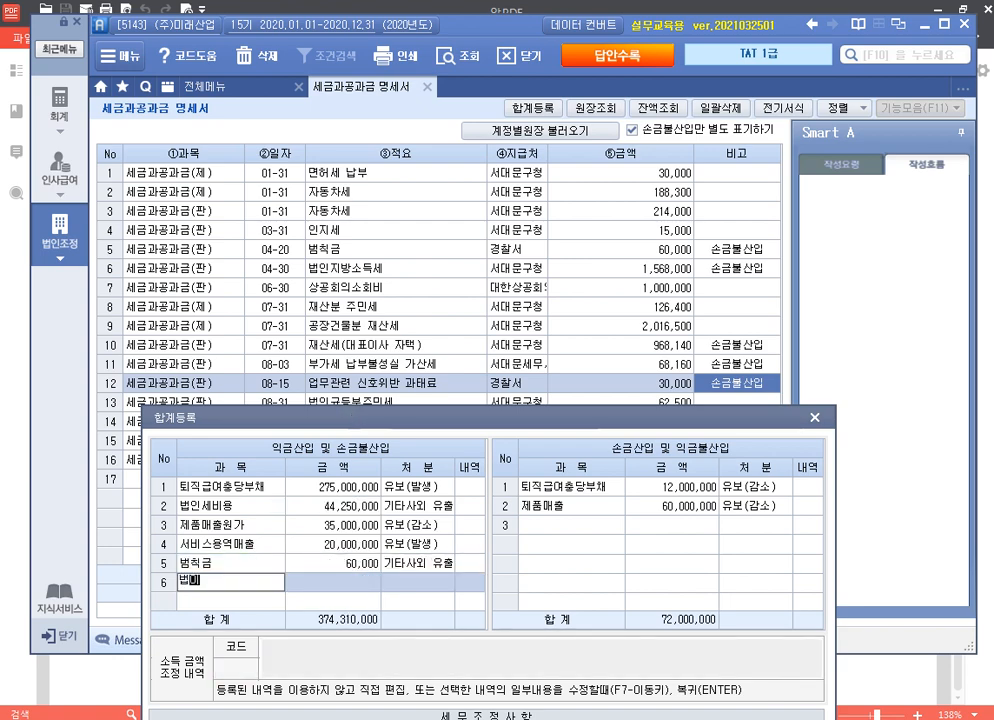
type("득세")
key("Return")
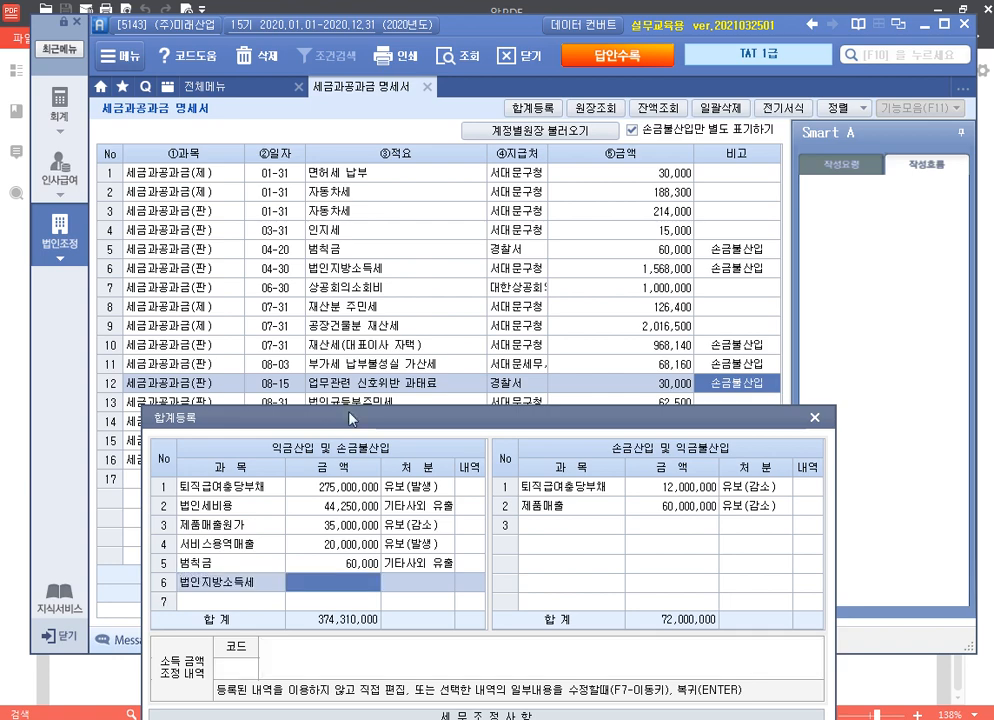
type("1")
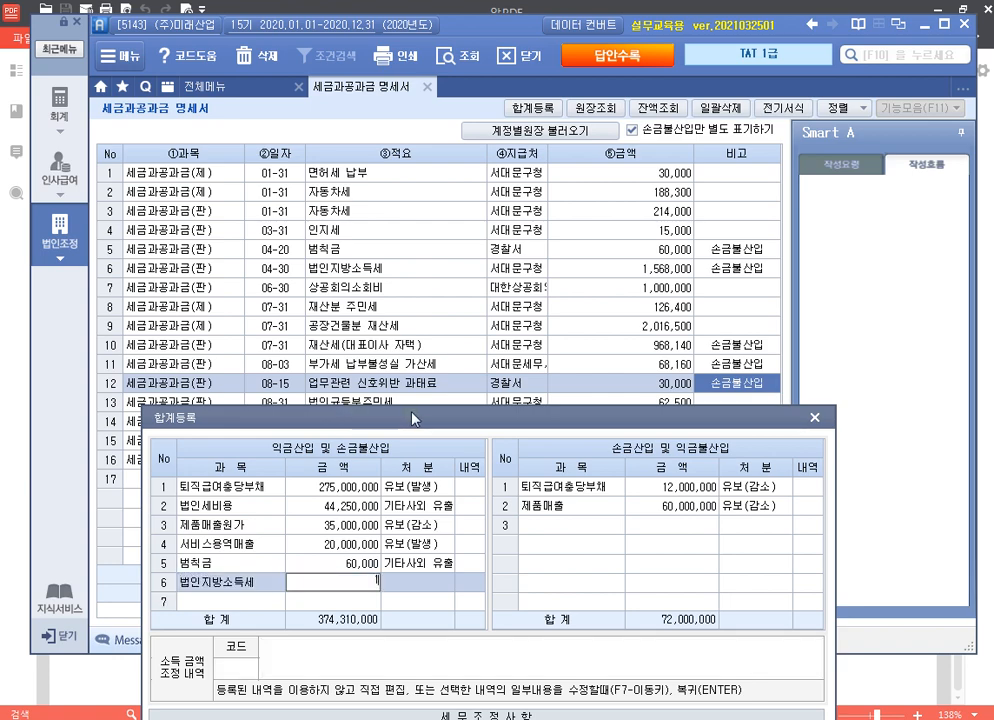
type(",568,000")
key("Return")
key("6")
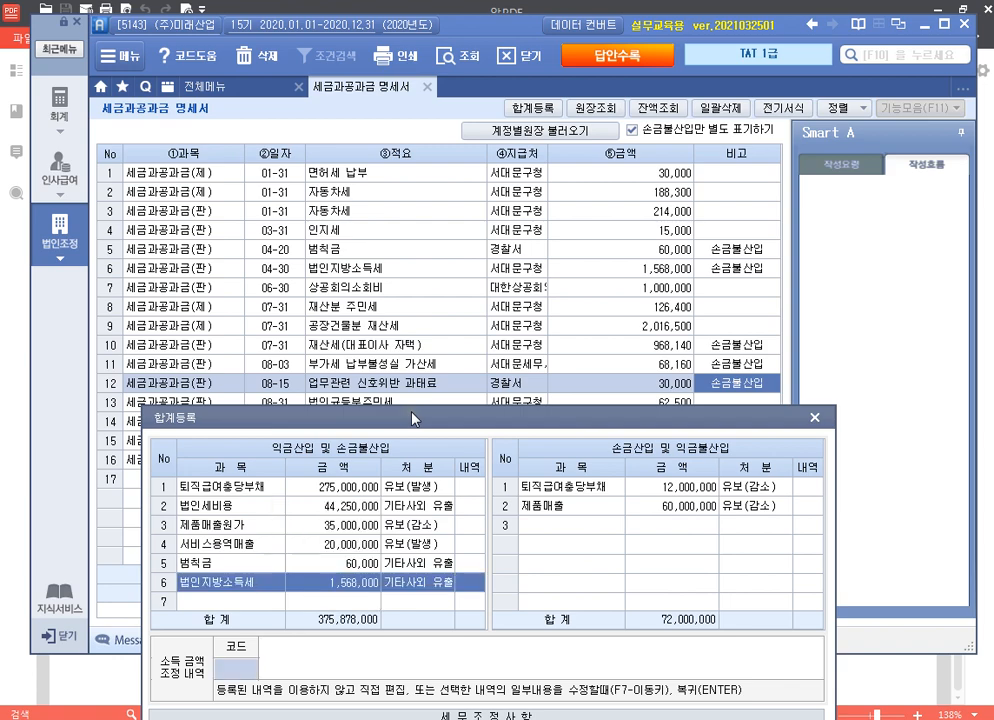
key("Return")
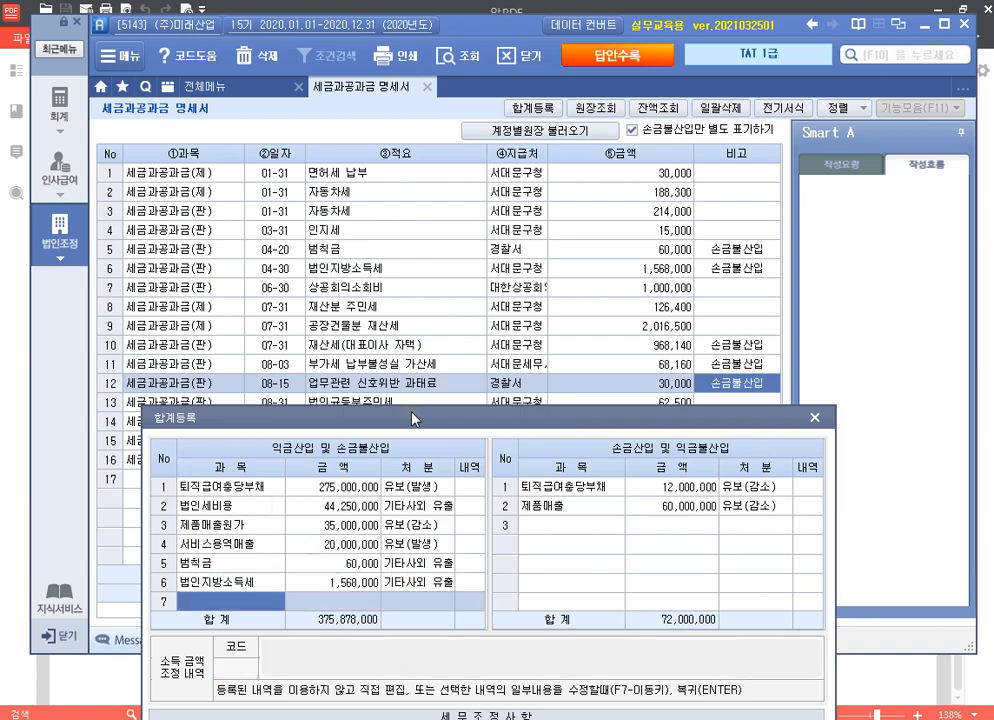
Step: Add 재산세(대표이사 자택) 968,140 with disposition 상여
type("재산세(")
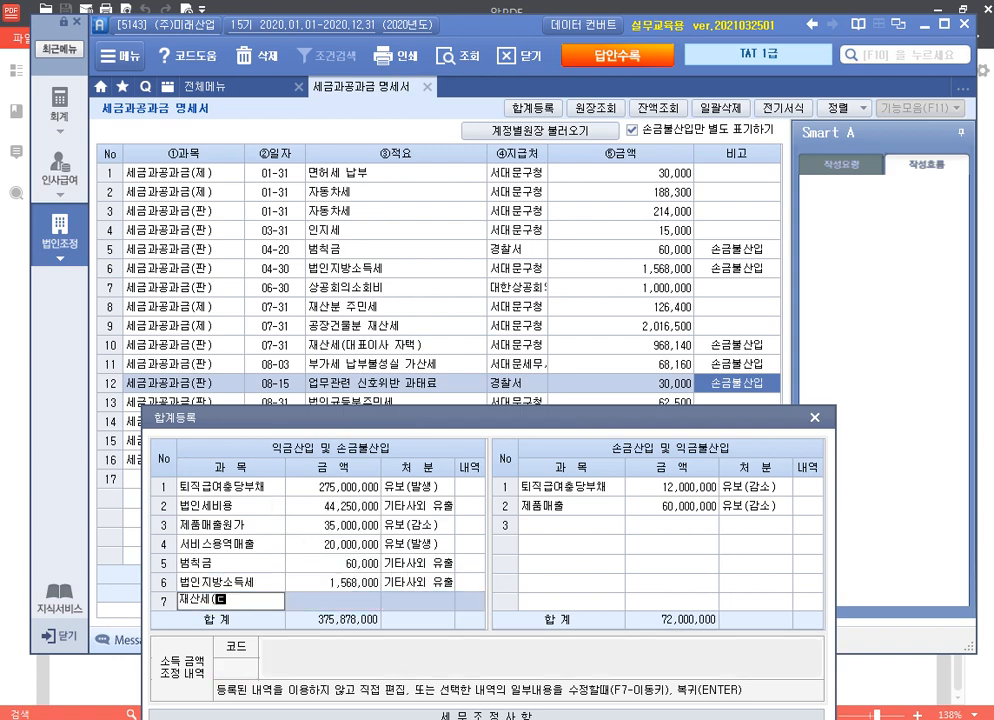
type("대표이사 자택)")
key("Return")
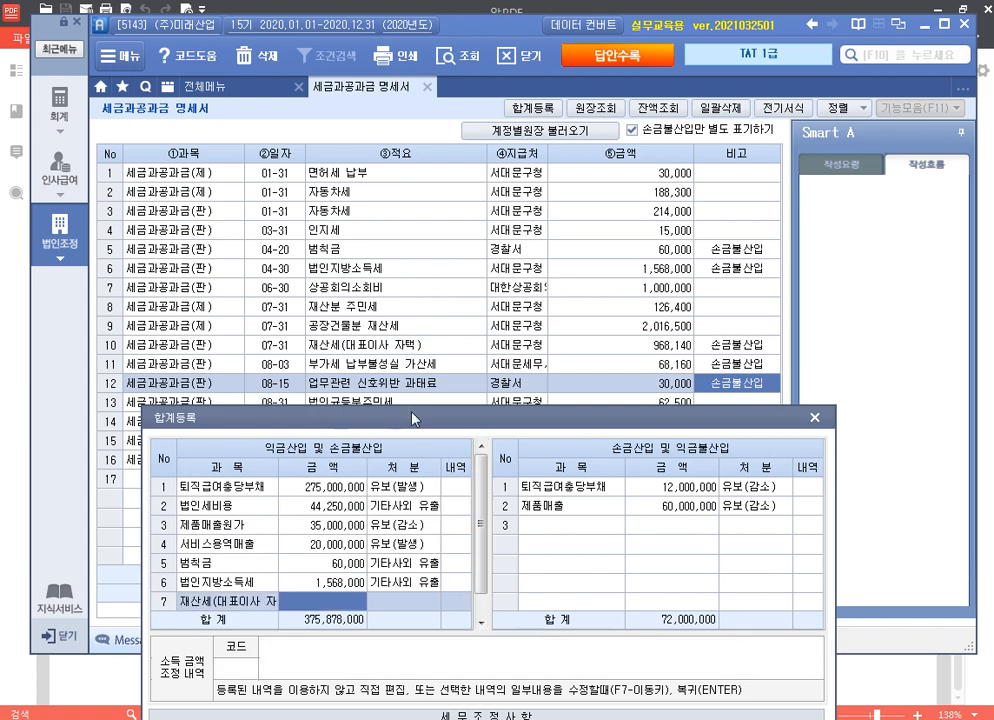
type("968140")
key("Return")
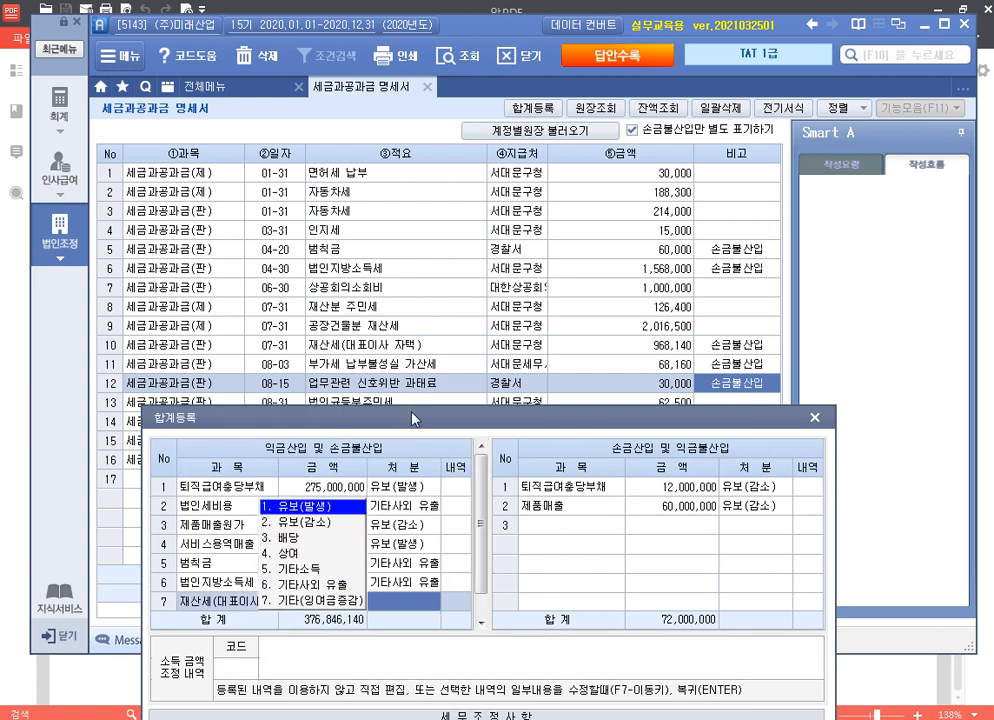
key("4")
key("Return")
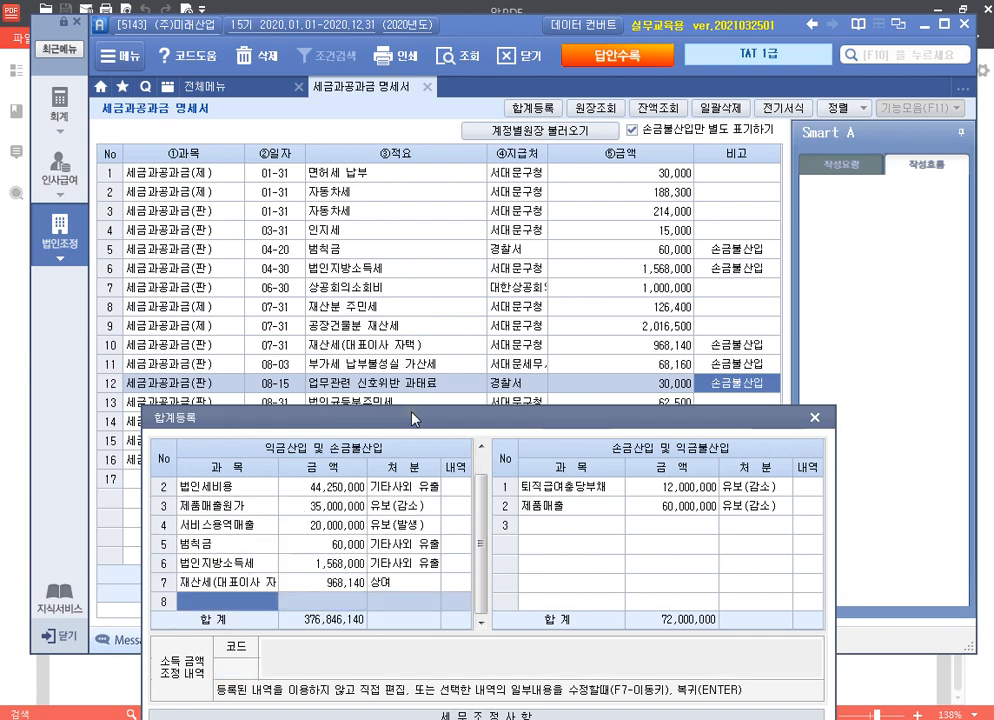
Step: Add 부가세 납부불성실 68,160 and 업무관련 신호위반 과태료 30,000 as 기타사외 유출
type("부가세 납부")
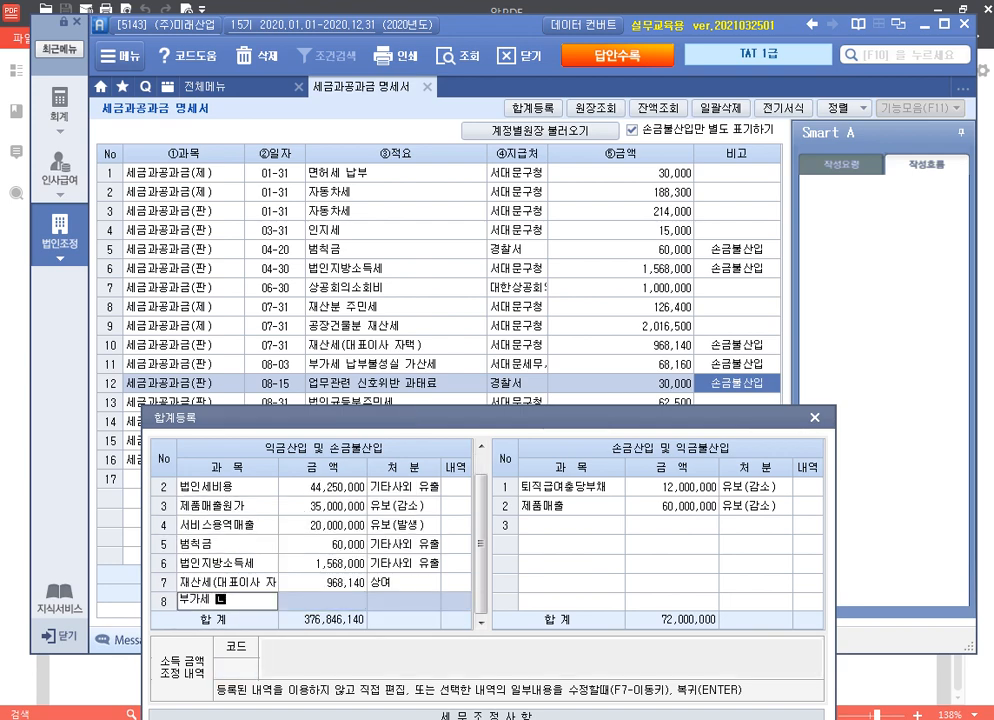
type("부불성실")
key("Return")
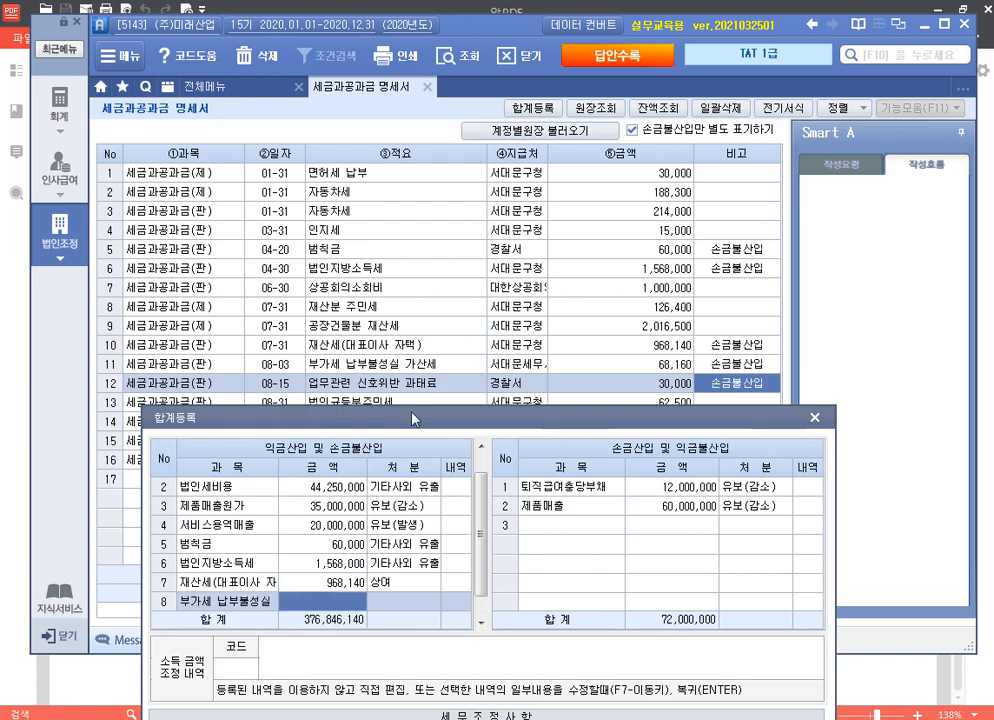
type("68,160")
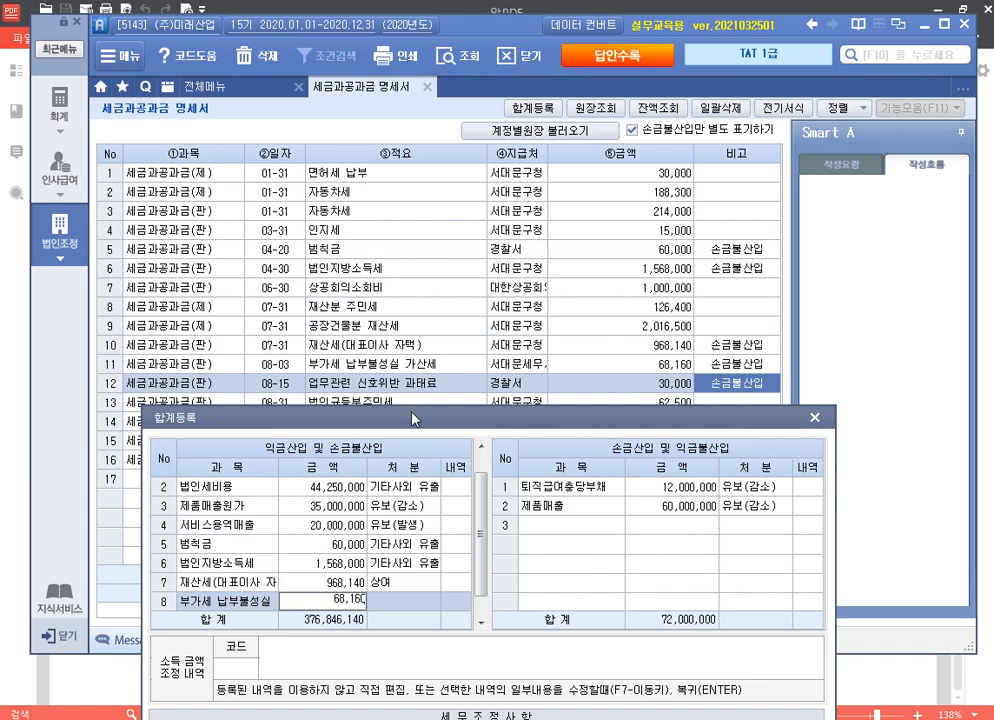
key("Return")
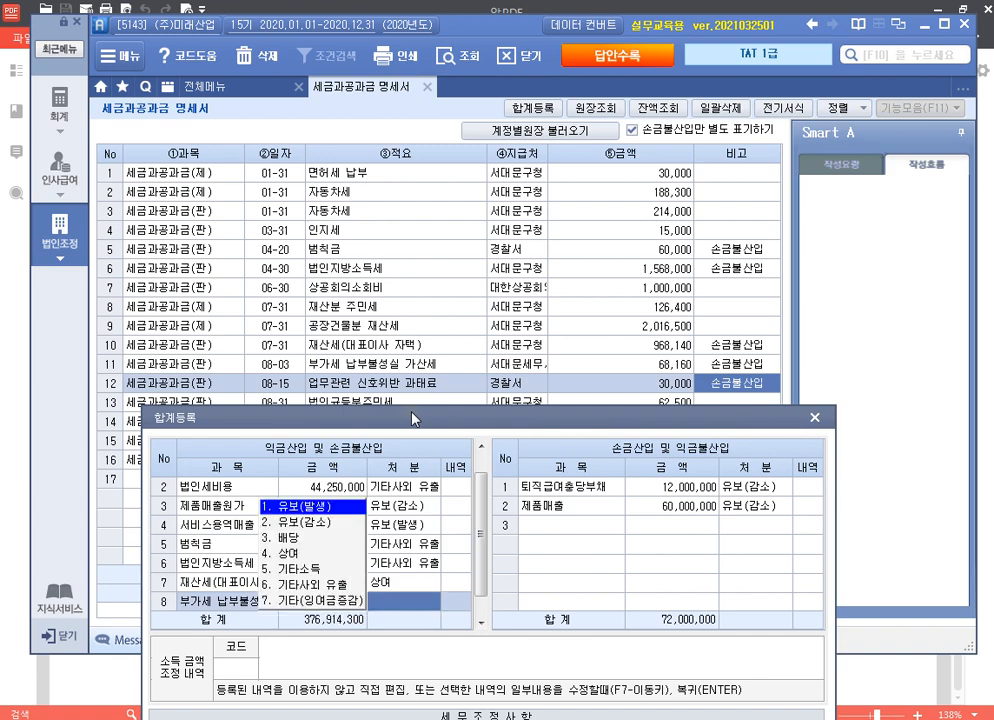
key("6")
key("Return")
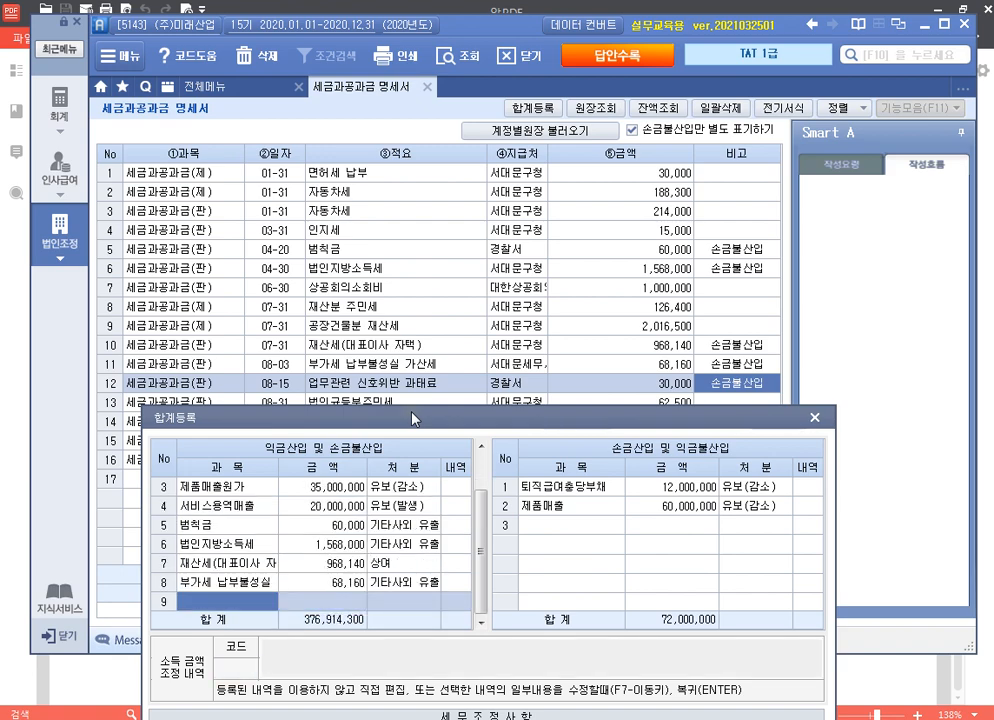
type("업무관련 ")
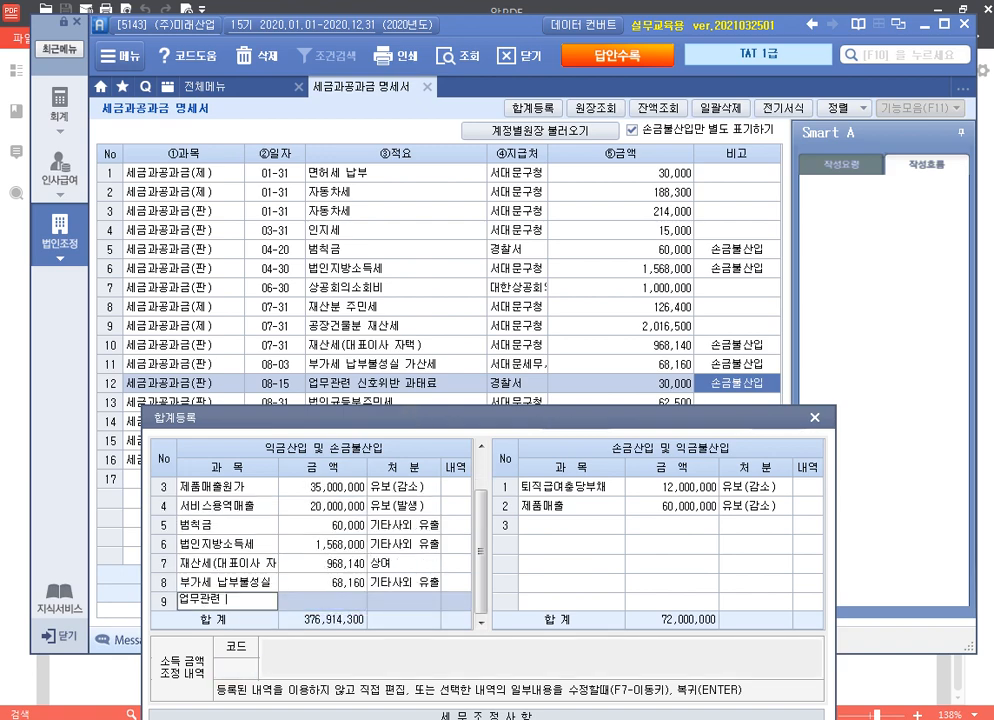
type("신호위반 과태")
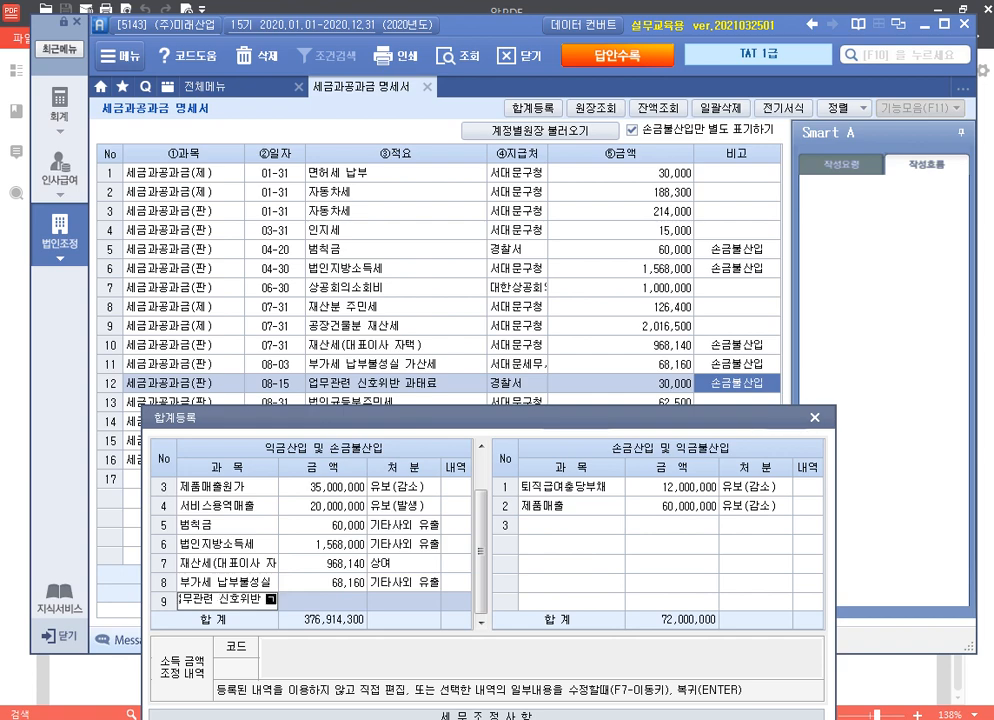
type("료")
key("Return")
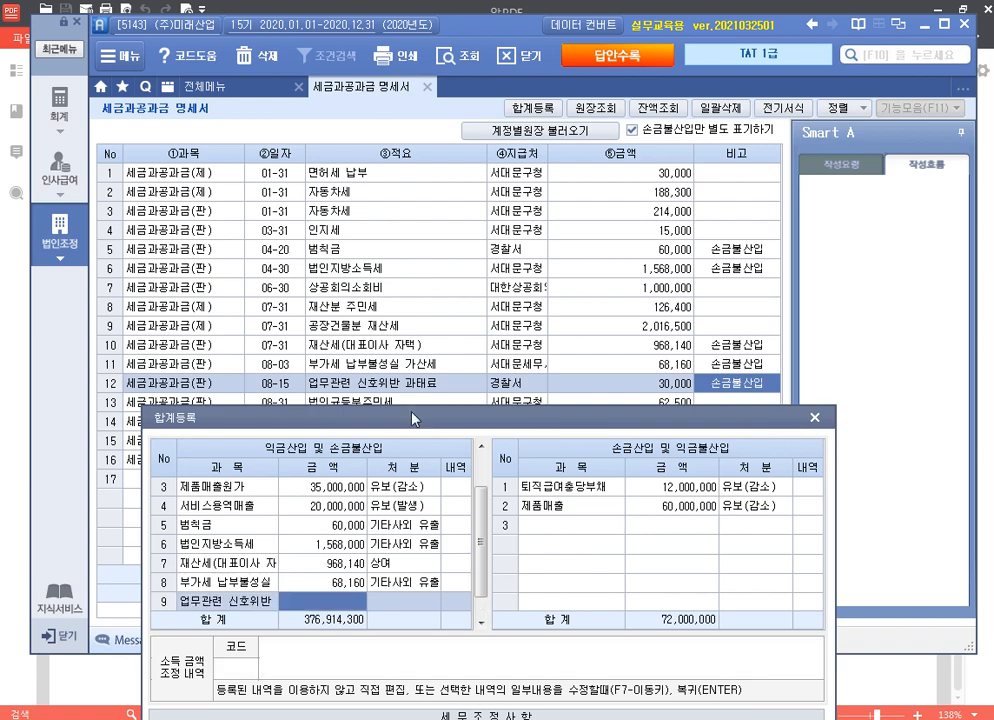
type("30000")
key("Return")
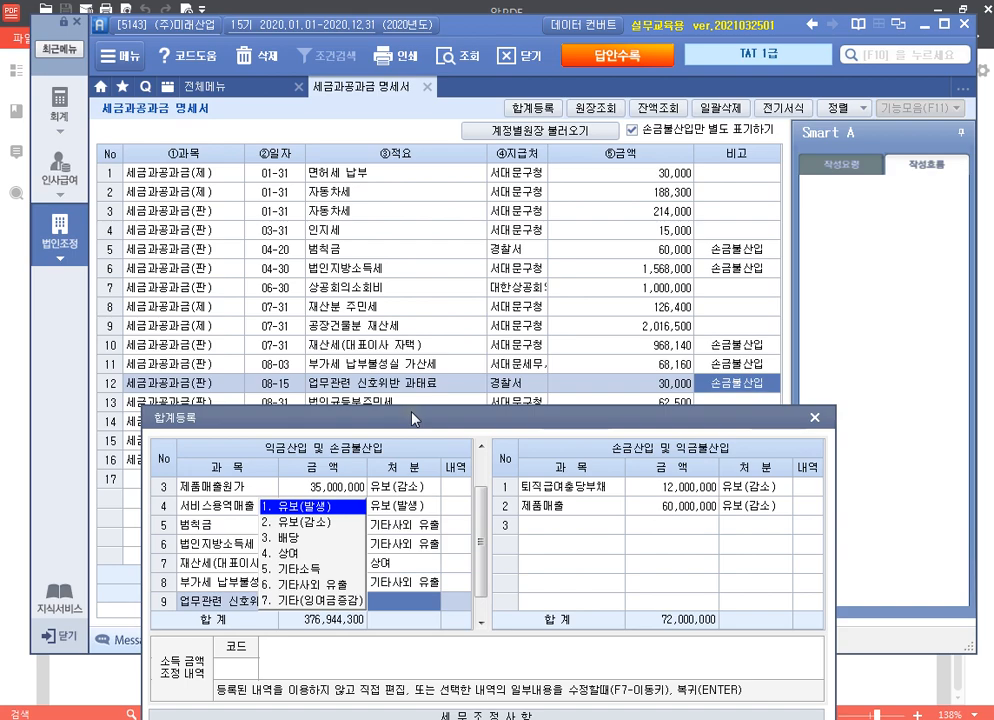
key("6")
key("Return")
left_click_drag(412, 418, 426, 76)
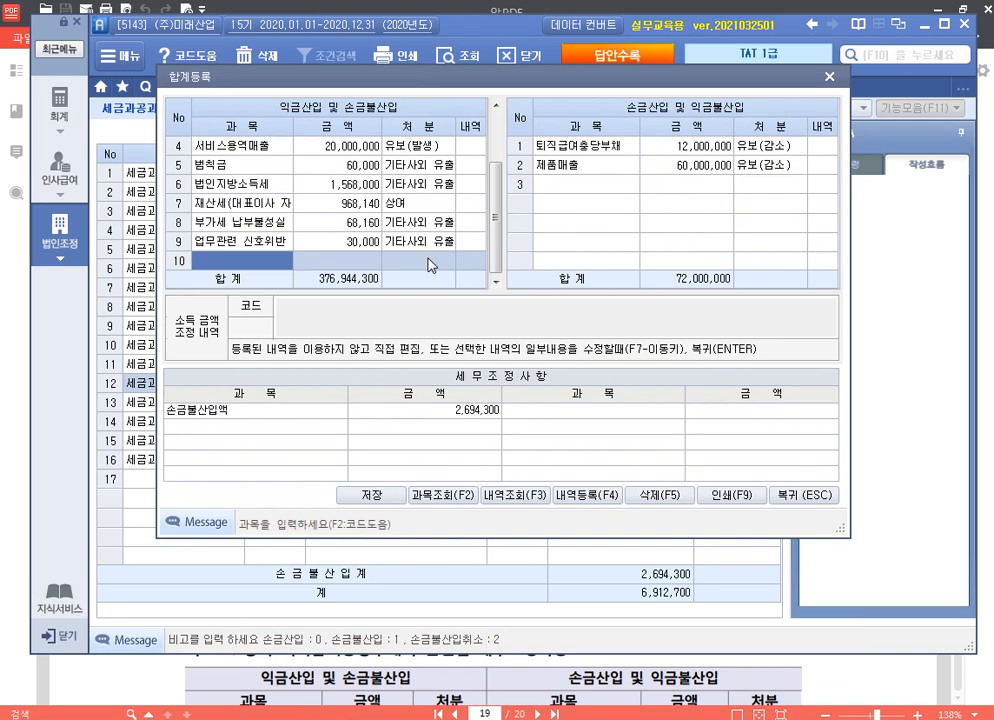
Step: Close 합계등록 and the 세금과공과금 명세서, then scroll the exam PDF to section 3
left_click(805, 497)
left_click(428, 85)
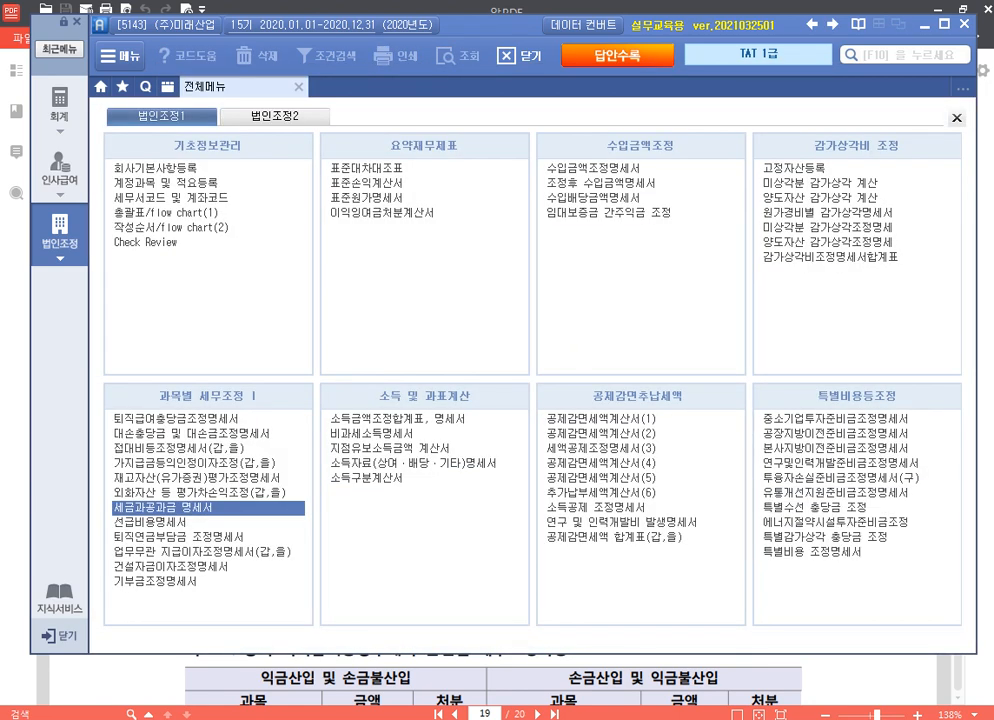
left_click(831, 675)
scroll(541, 400, "down", 5)
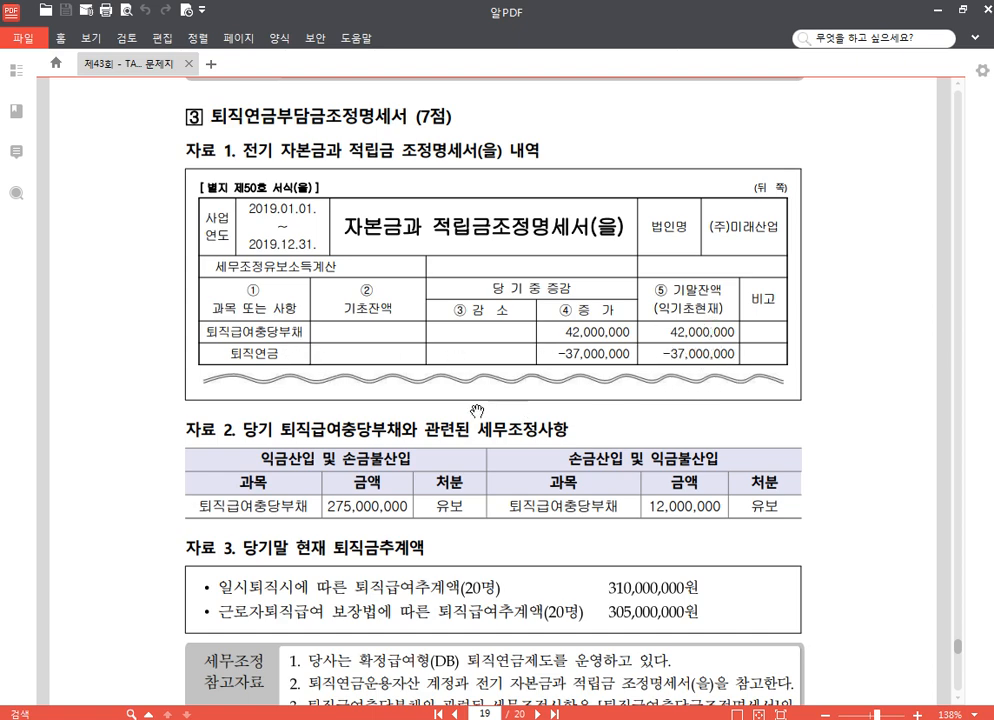
Step: Read through the 퇴직연금부담금 question, including the 310,000,000 and 305,000,000 추계액, then return to Smart A
scroll(477, 290, "down", 2)
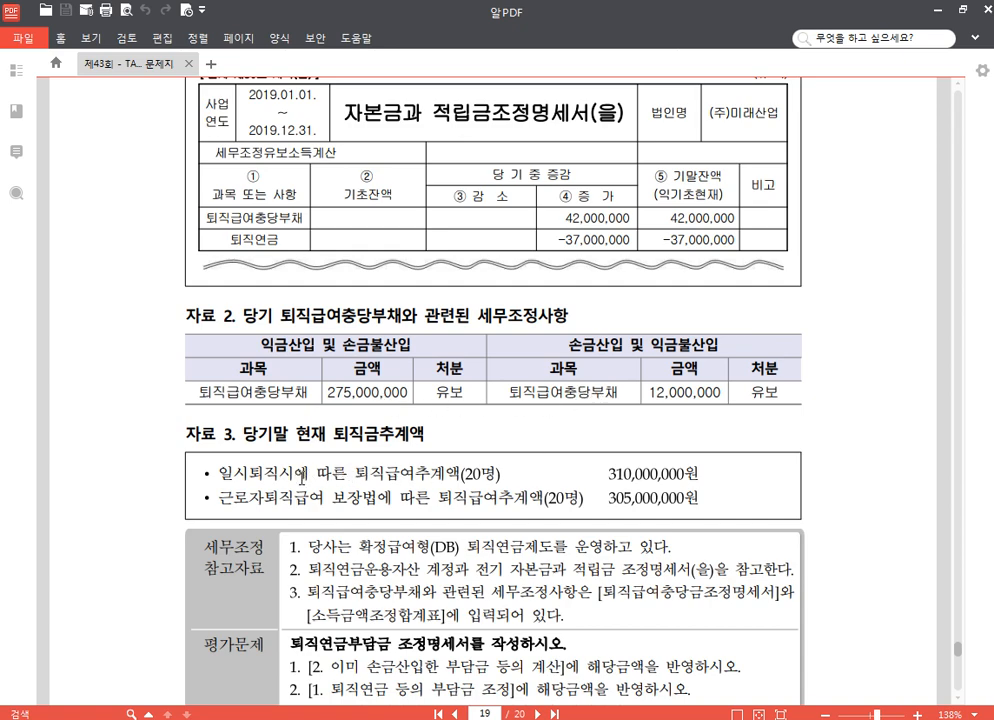
scroll(493, 435, "down", 1)
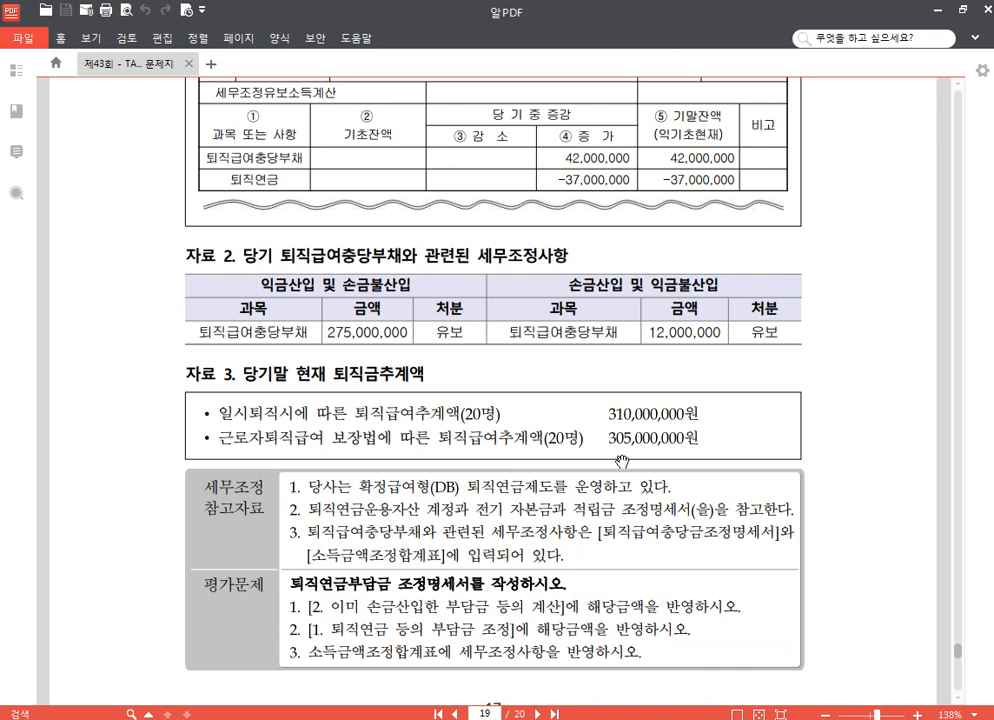
scroll(438, 378, "down", 1)
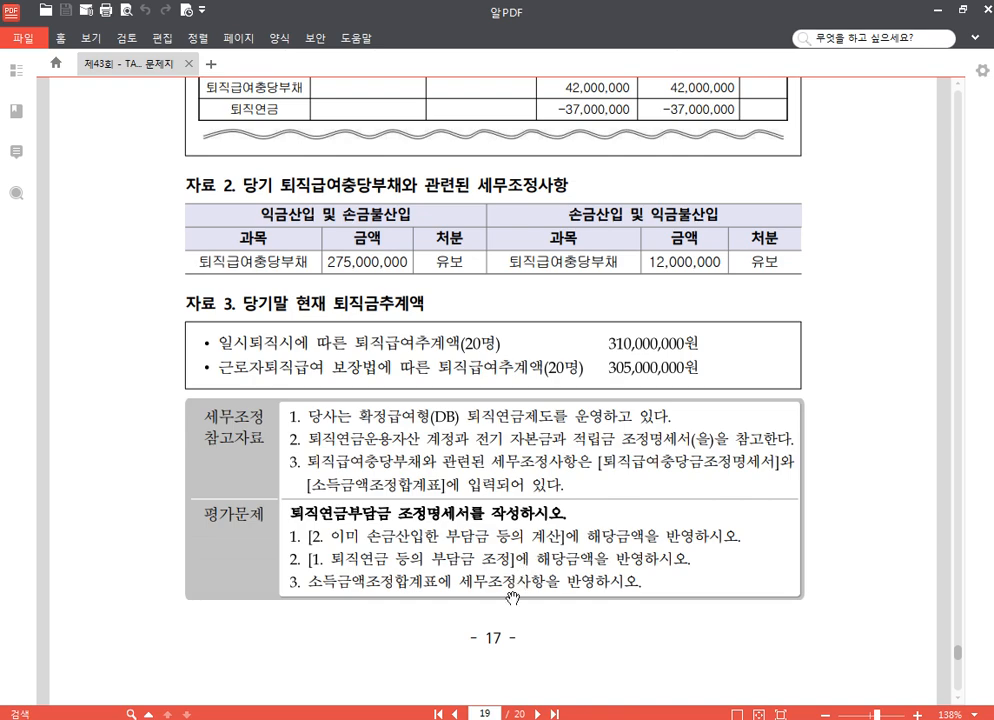
key("alt+Tab")
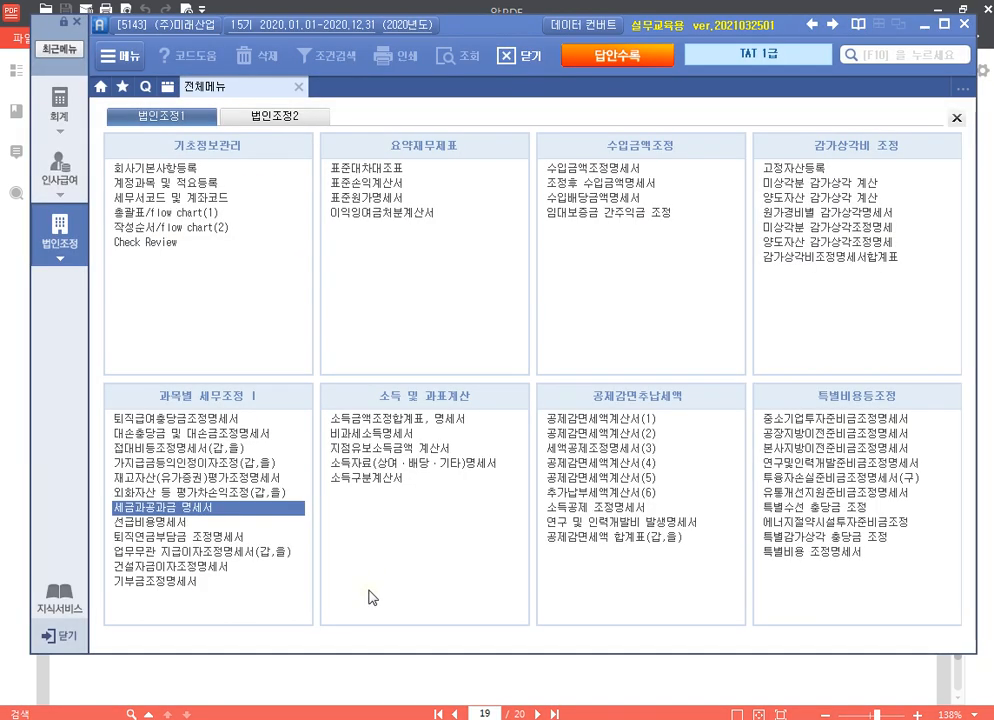
Step: Open the 퇴직연금부담금 조정명세서 and reload its data with 새로불러오기
left_click(218, 541)
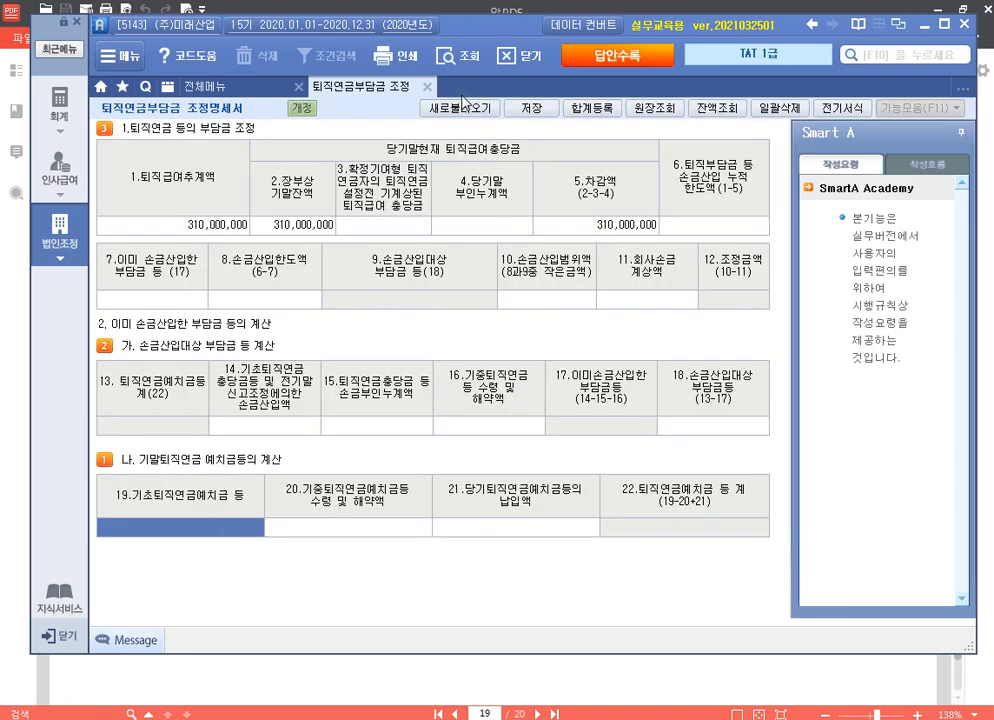
left_click(463, 101)
left_click(462, 348)
left_click(231, 226)
left_click(304, 223)
Step: Calculate 42,000,000 − 12,000,000 + 275,000,000 in the calculator for 4.당기말 부인누계액
left_click(488, 224)
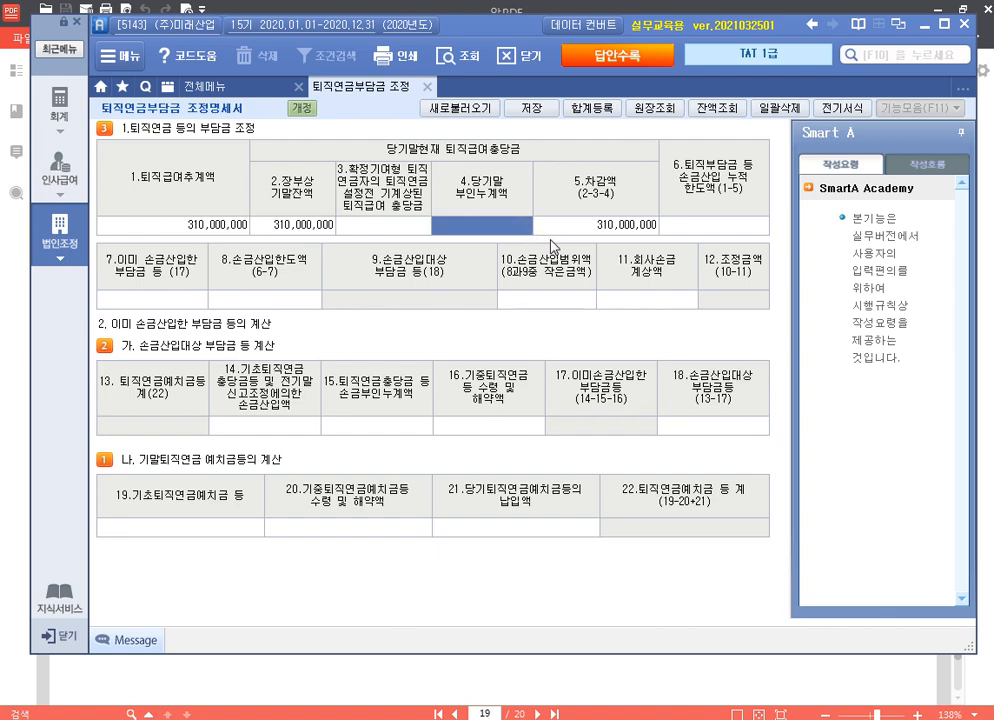
key("ctrl+q")
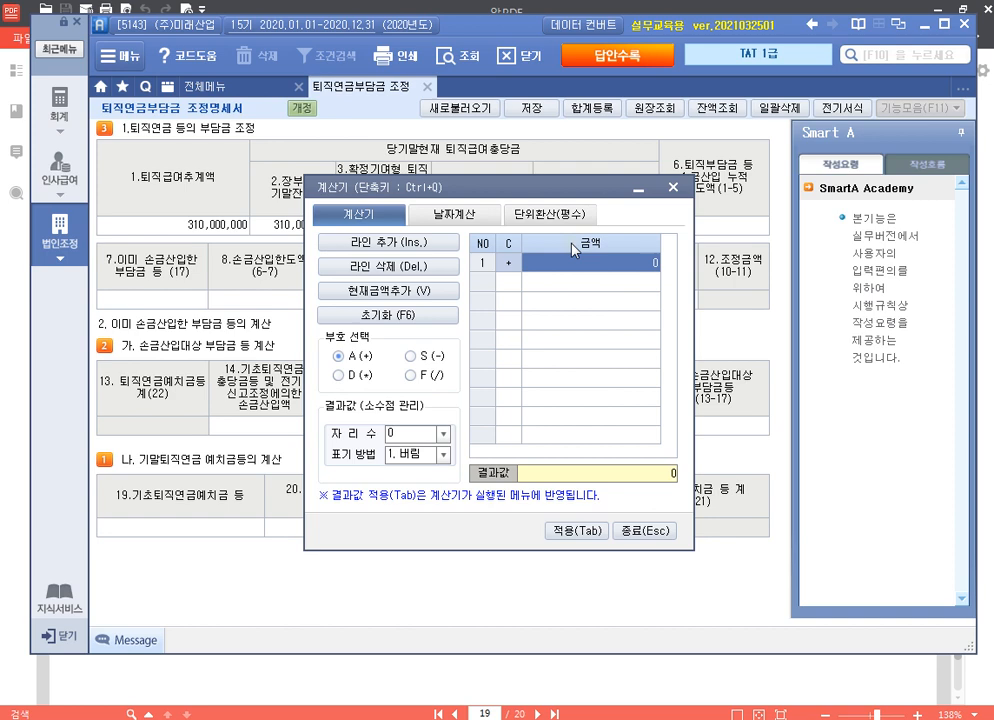
type("42000000")
key("Return")
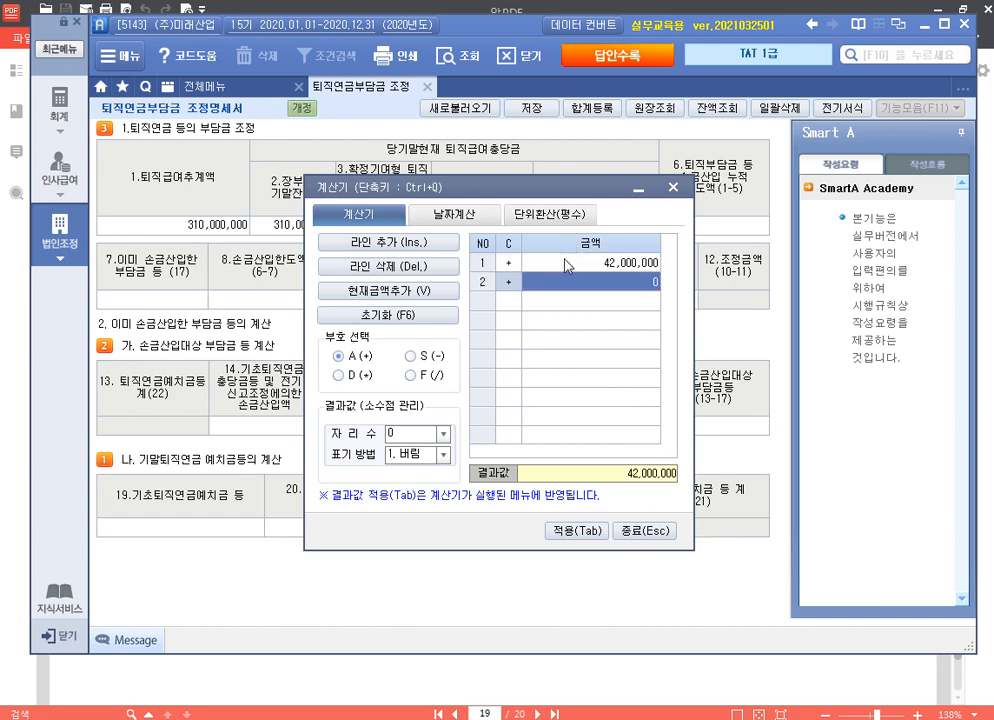
key("minus")
type("12000000")
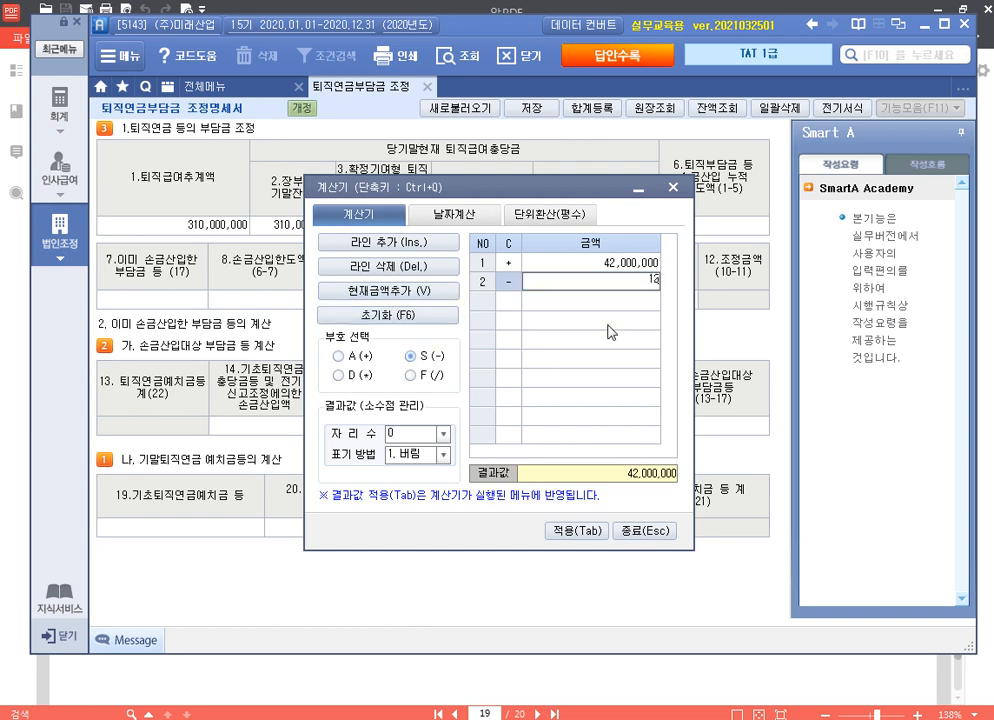
key("Return")
key("plus")
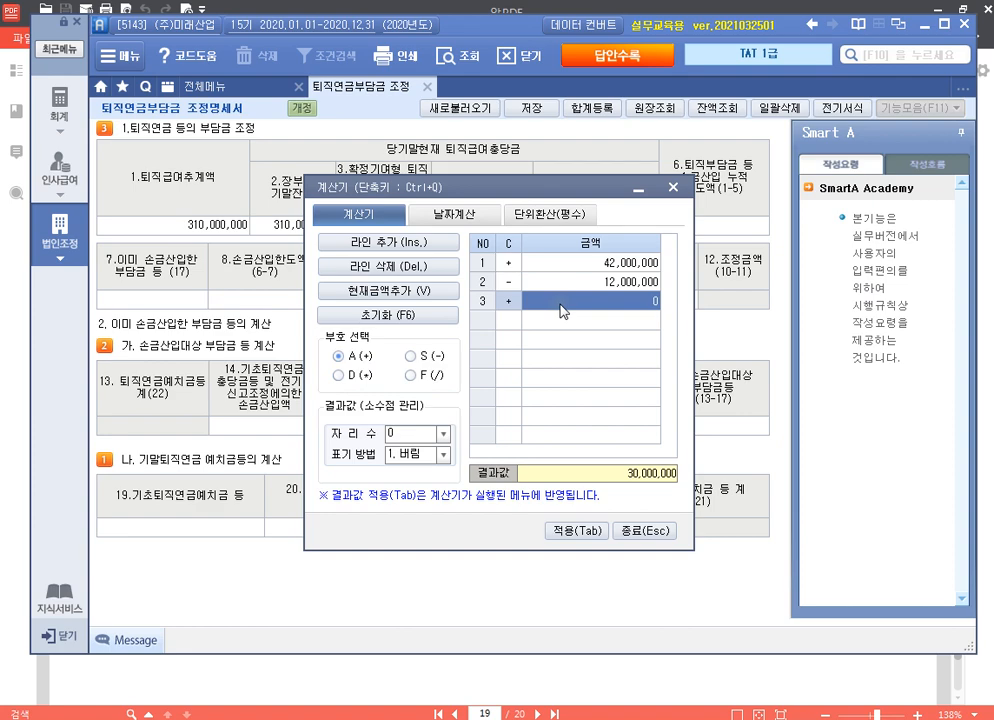
type("375000000")
key("Return")
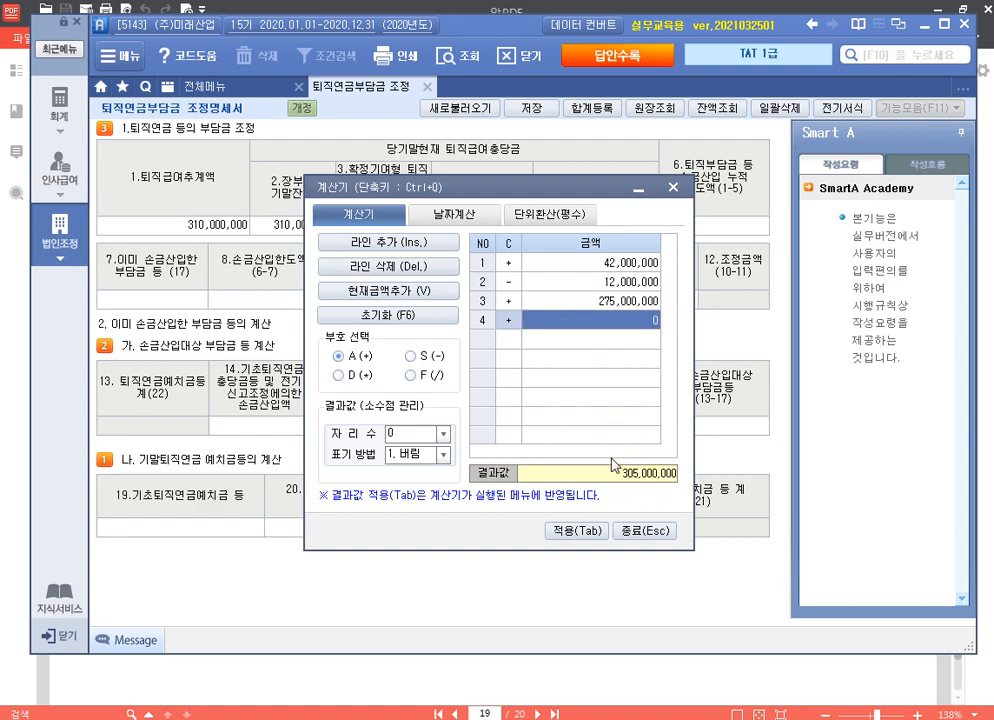
Step: Enter 305,000,000 as the 4.당기말 부인누계액
left_click(655, 533)
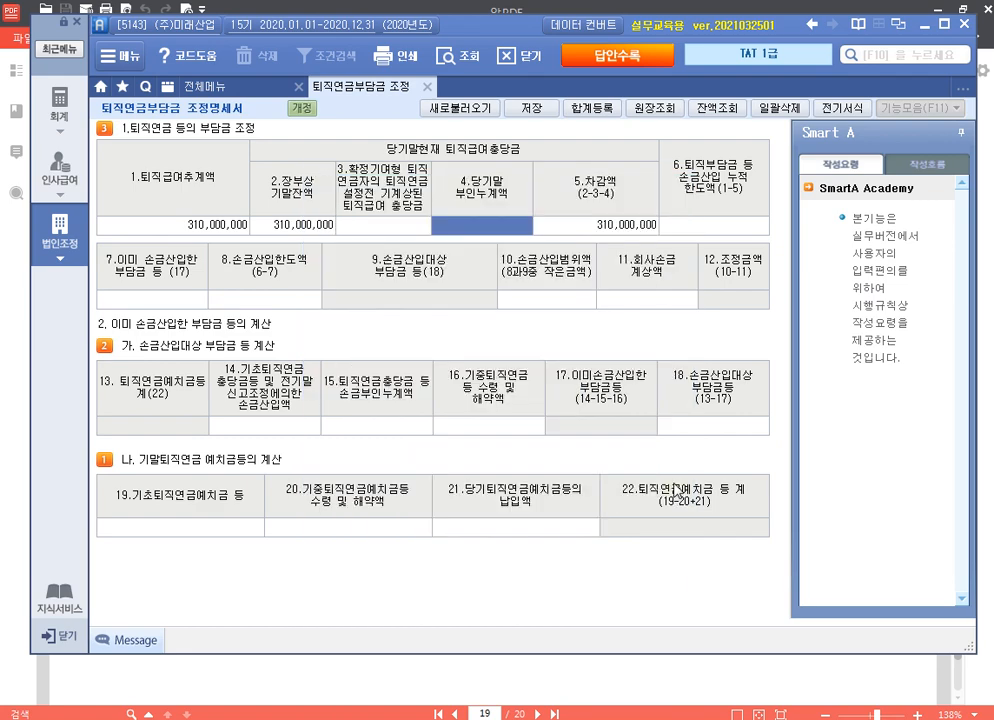
type("3")
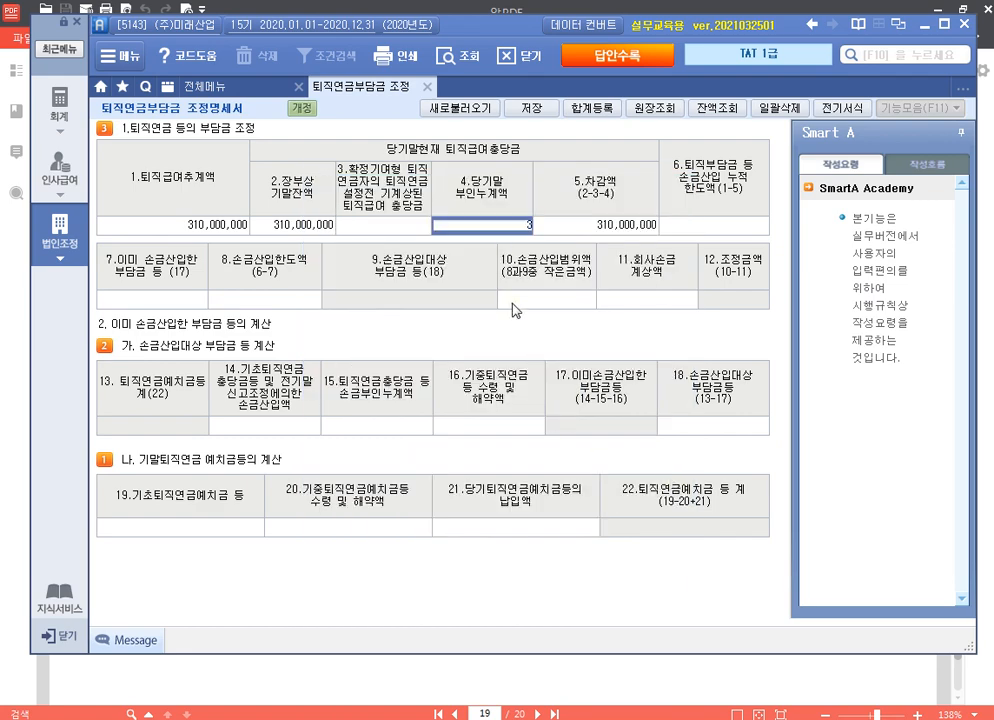
type("05,000,000")
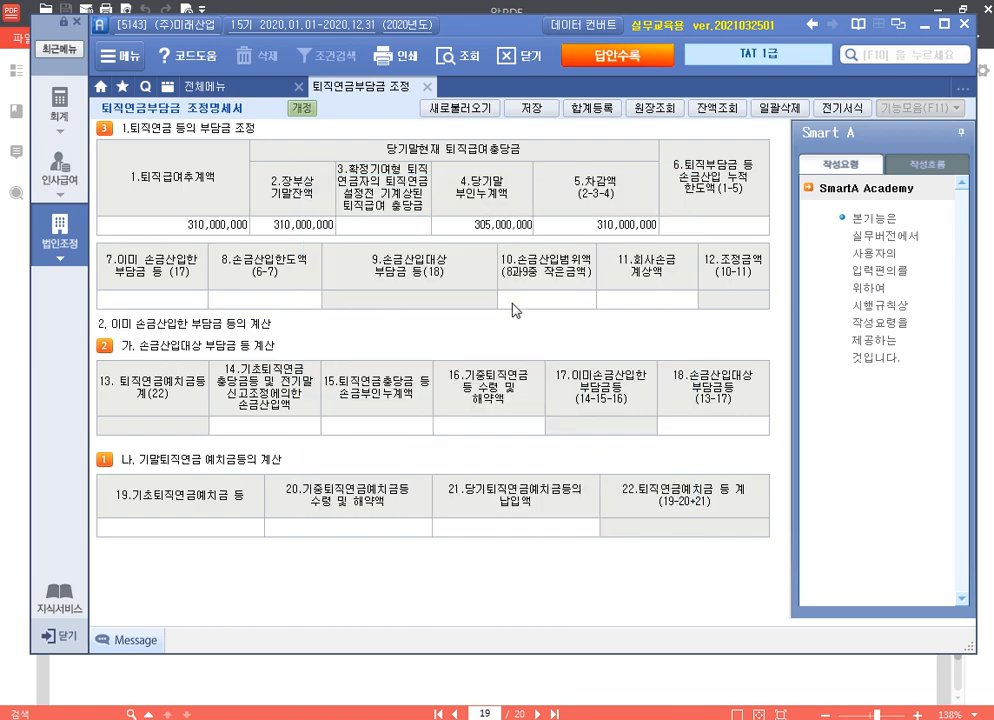
key("Return")
key("Left")
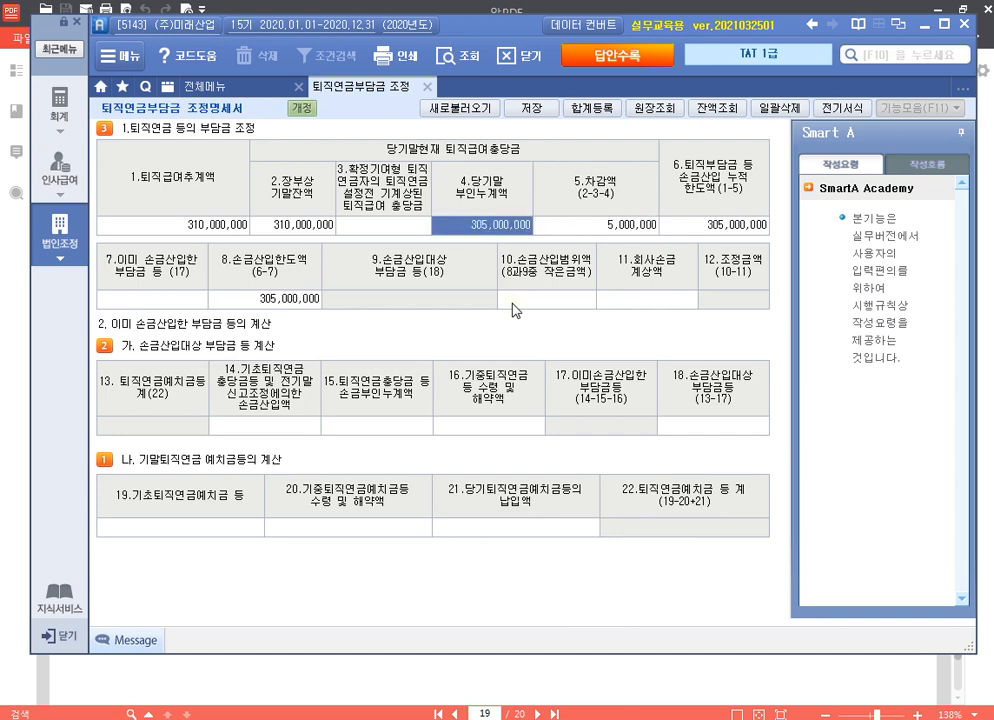
Step: Look up the balance of pension account 198 with 잔액조회
left_click(228, 528)
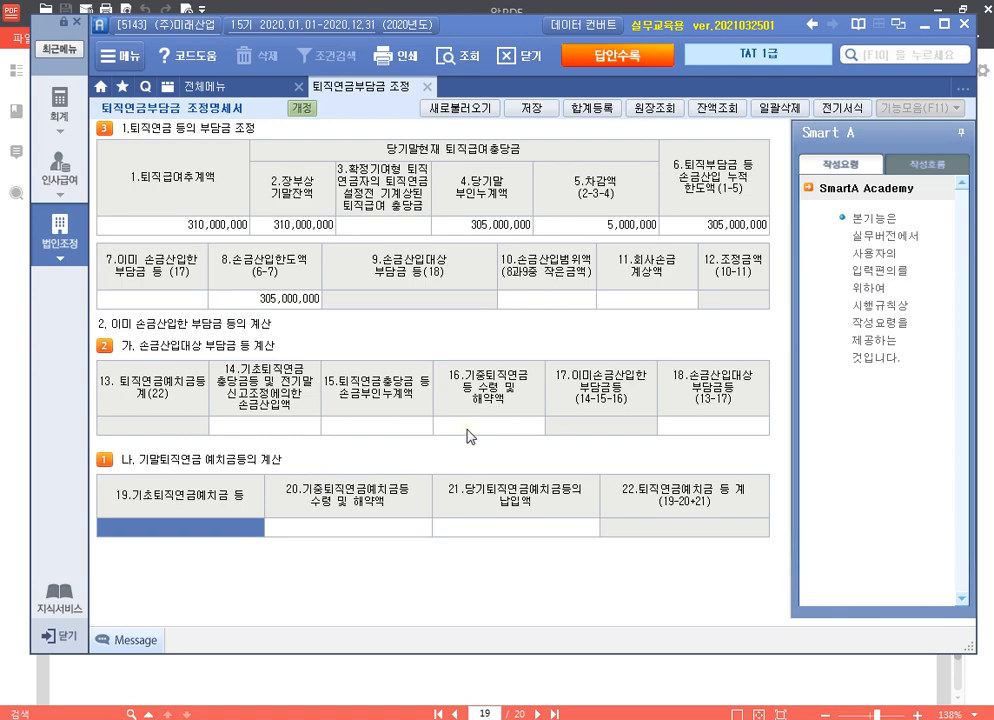
left_click(716, 107)
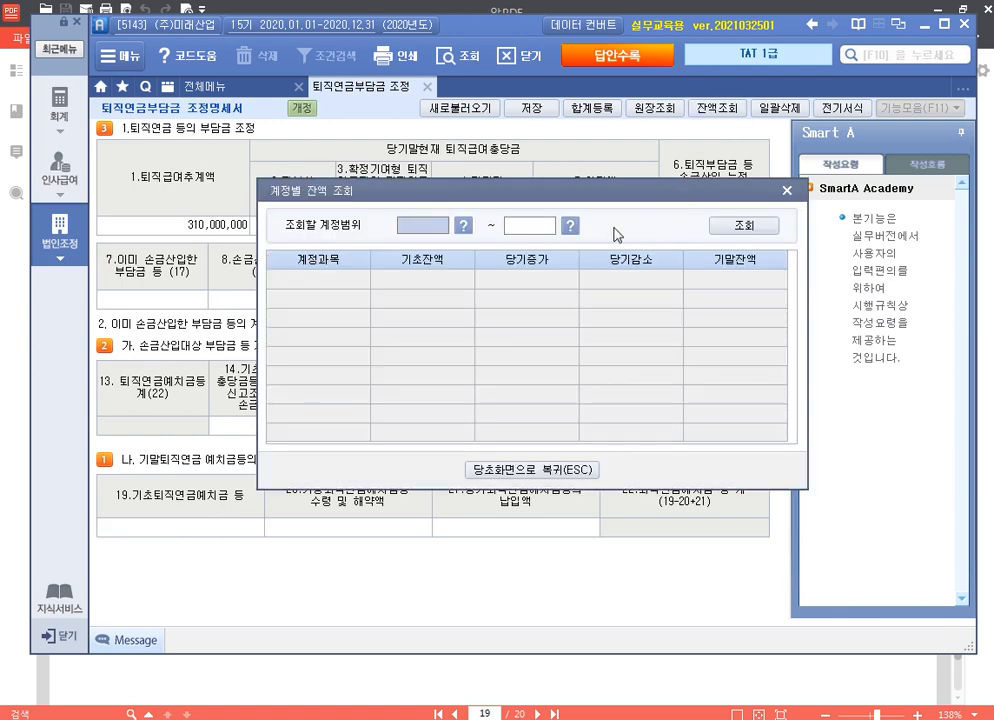
left_click_drag(590, 190, 569, 101)
key("F2")
type("퇴")
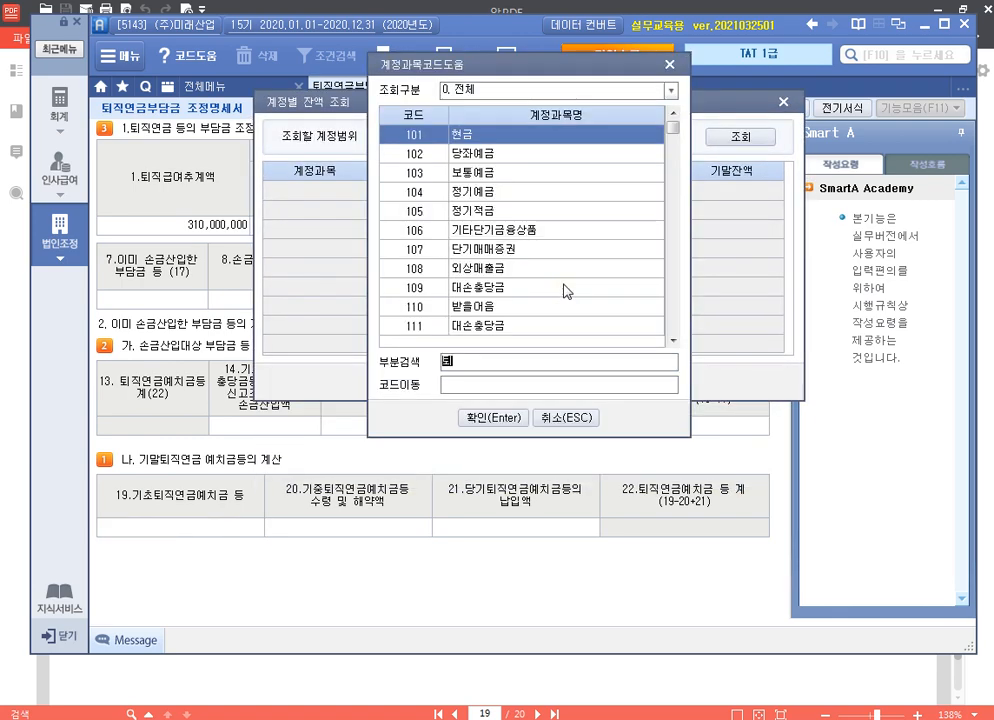
type("직")
key("Return")
type("1")
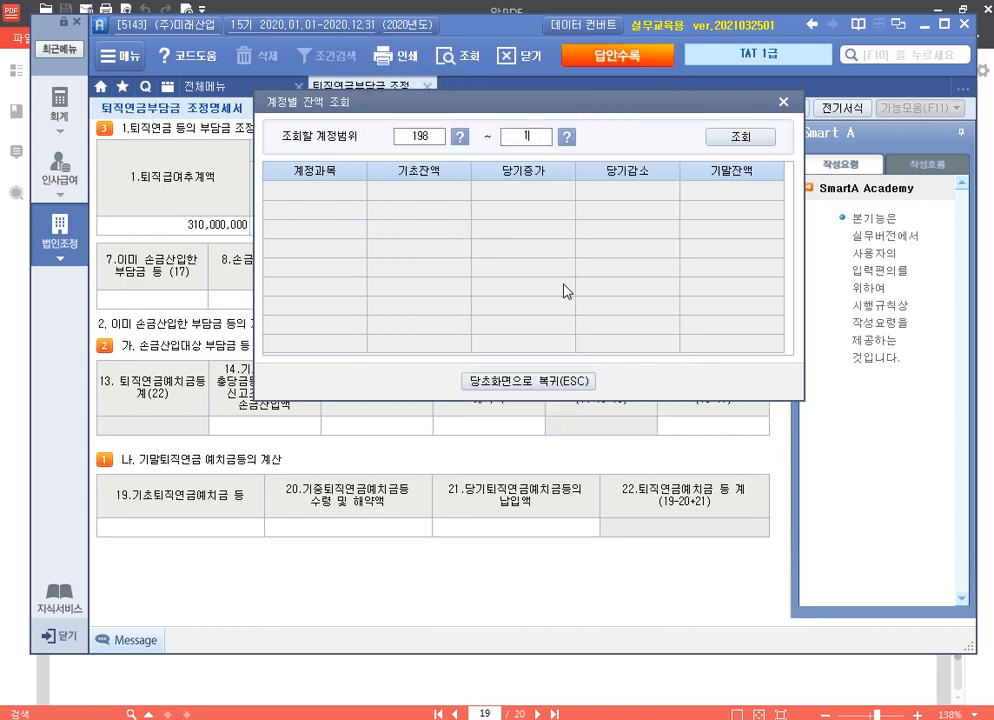
type("98")
key("Return")
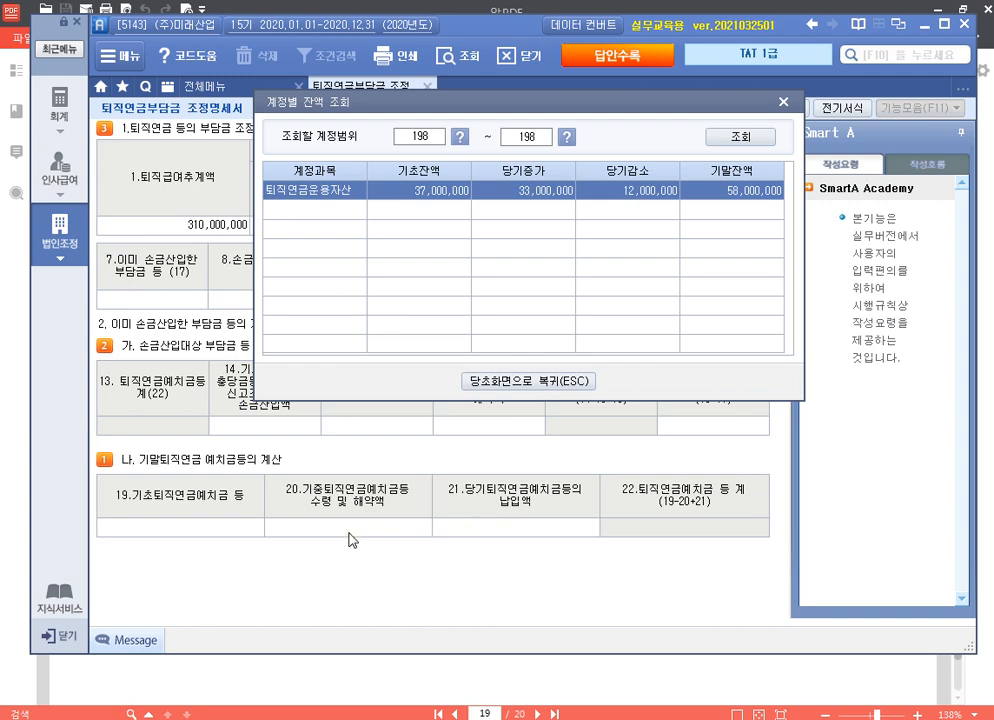
Step: Enter pension deposits: 37,000,000 opening, 33,000,000 paid in, 12,000,000 withdrawn, then view the exam PDF
left_click(247, 535)
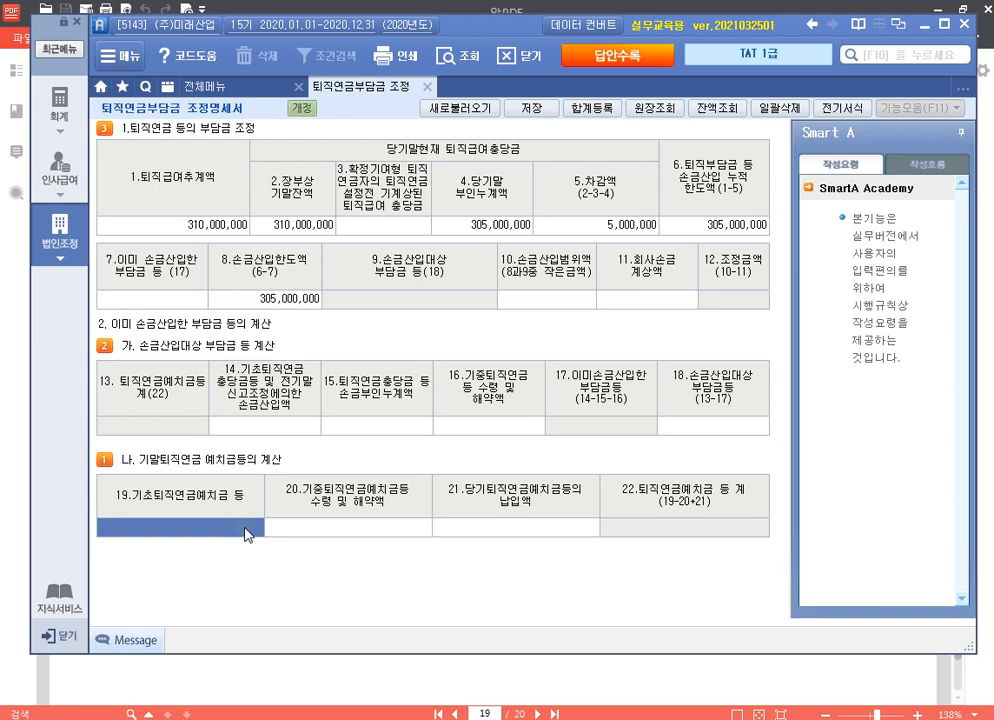
type("37000000")
key("Return")
key("Return")
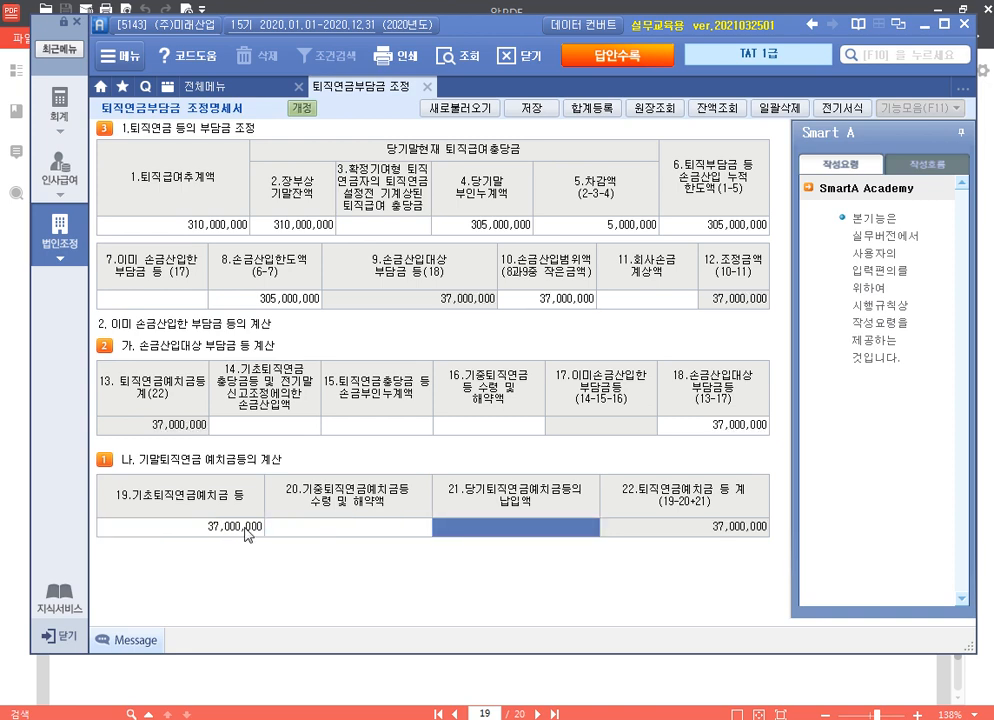
type("33000000")
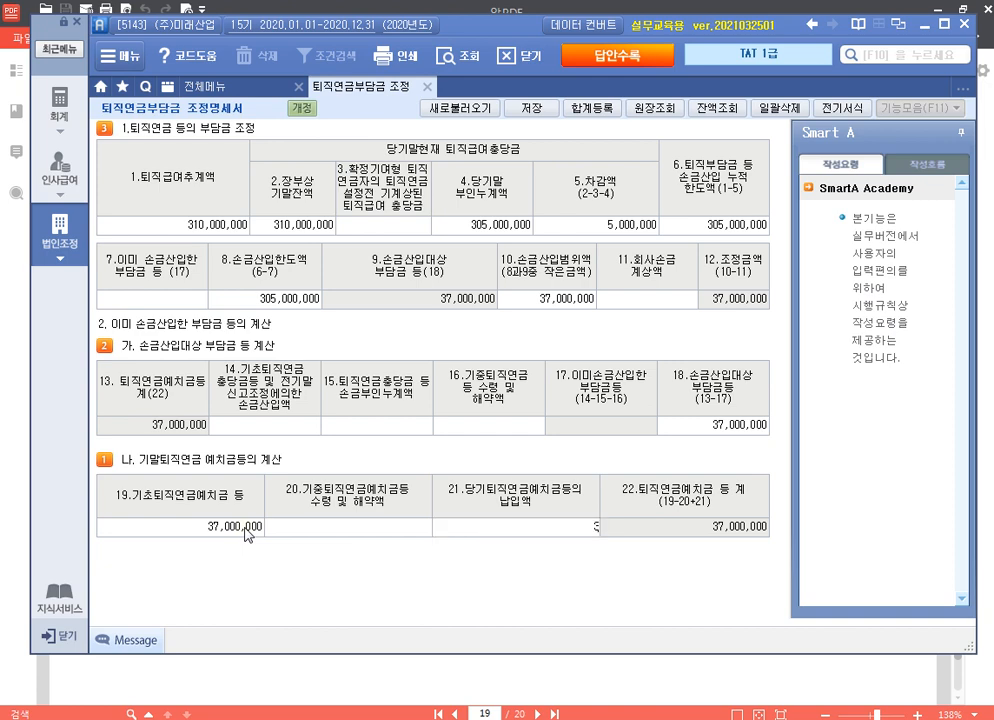
key("Return")
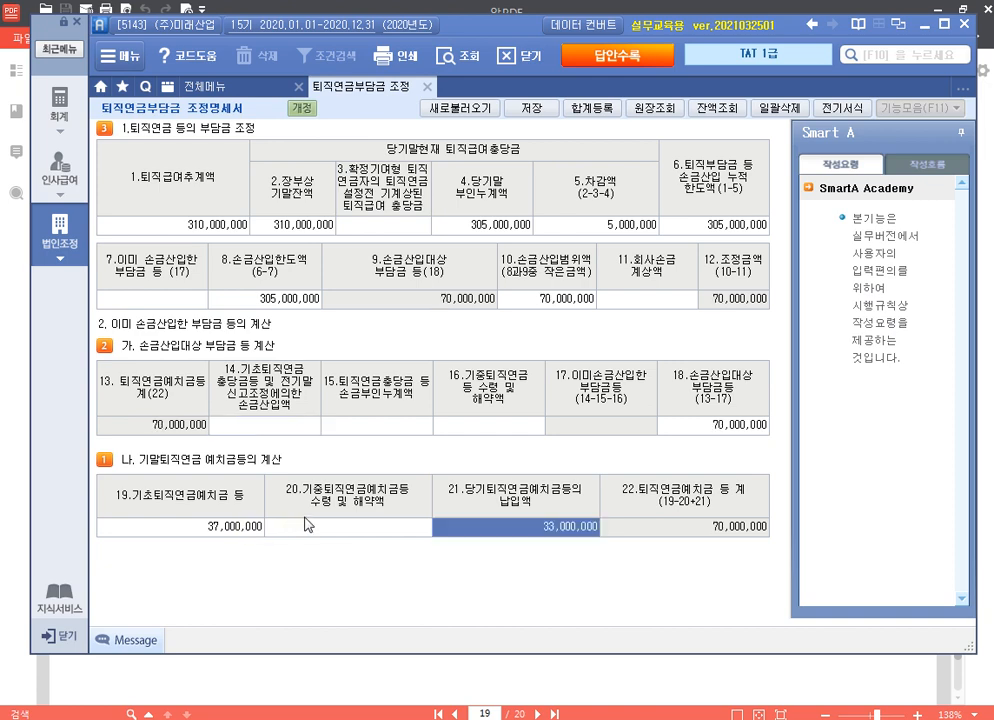
left_click(309, 540)
type("12000000")
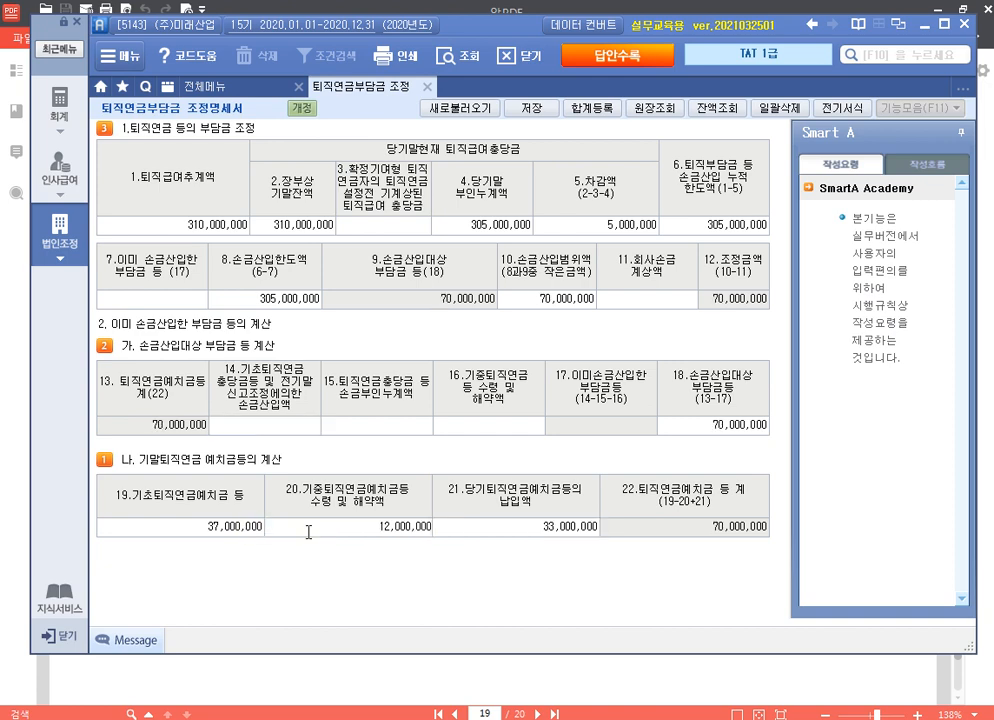
key("Return")
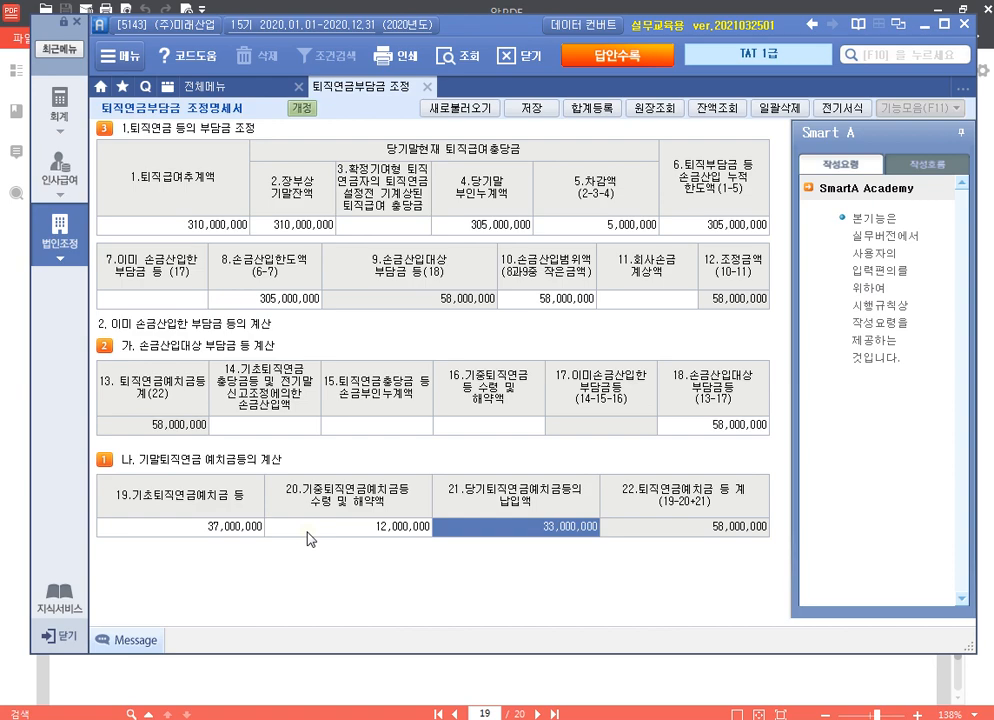
left_click(506, 689)
scroll(492, 411, "up", 2)
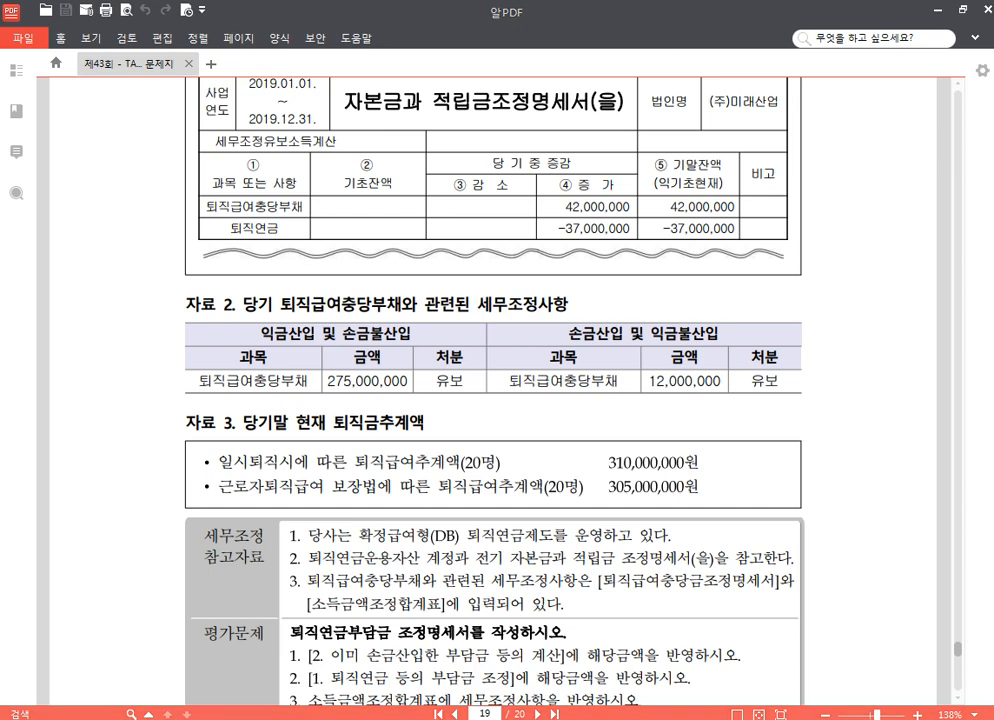
Step: Enter 37,000,000 in item 14 and 12,000,000 in item 16, leaving a 33,000,000 조정금액
key("alt+Tab")
left_click(285, 418)
type("37000000")
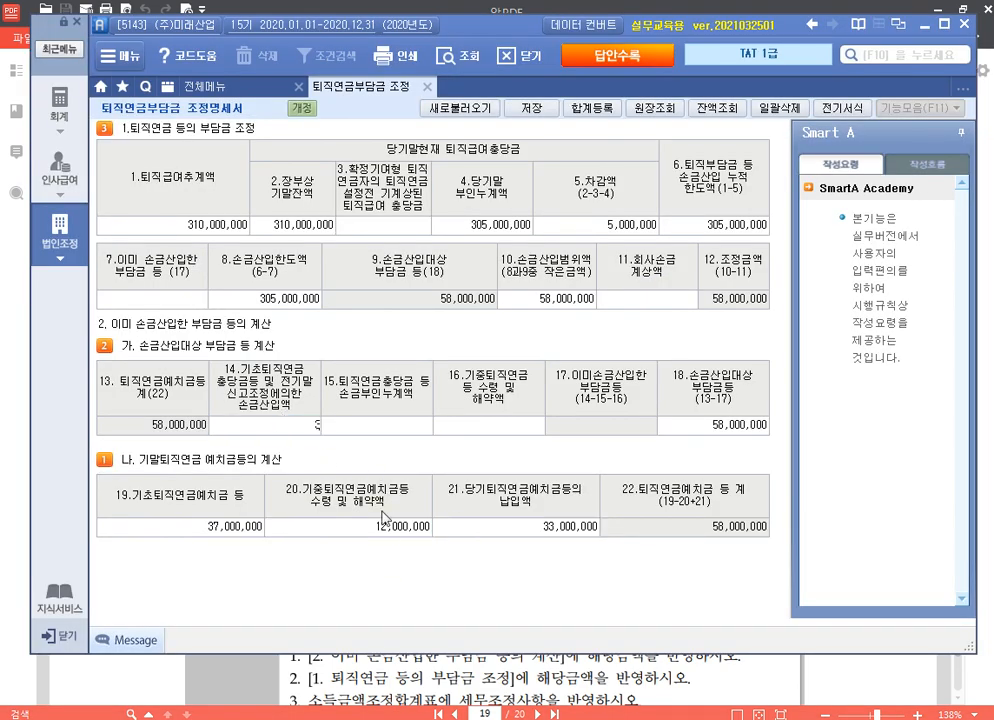
key("Return")
key("Return")
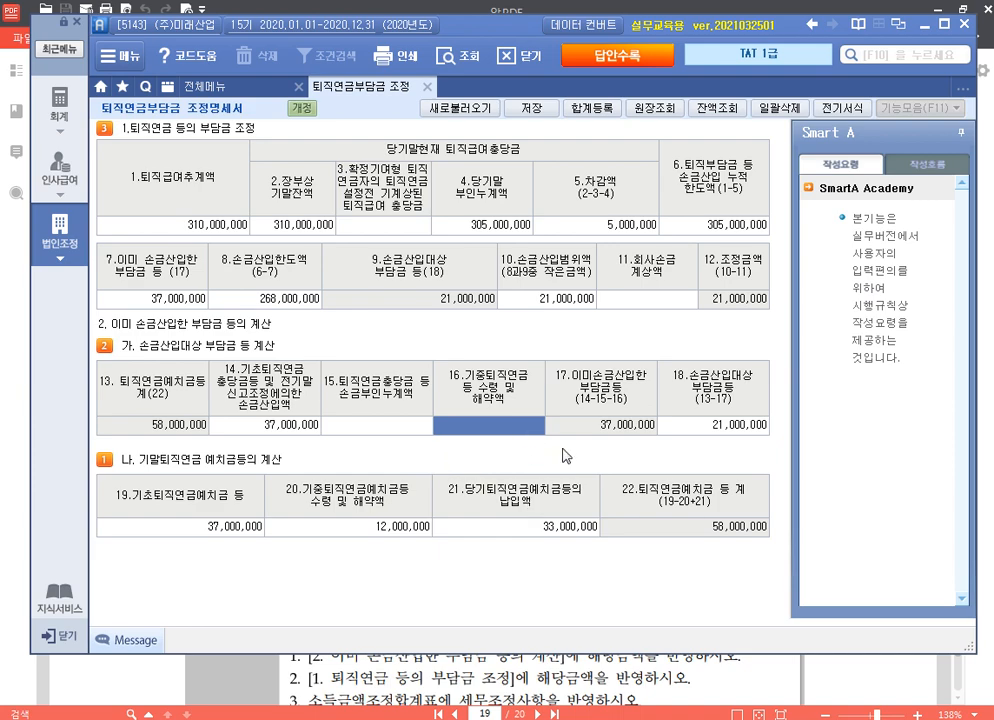
type("12000000")
key("Return")
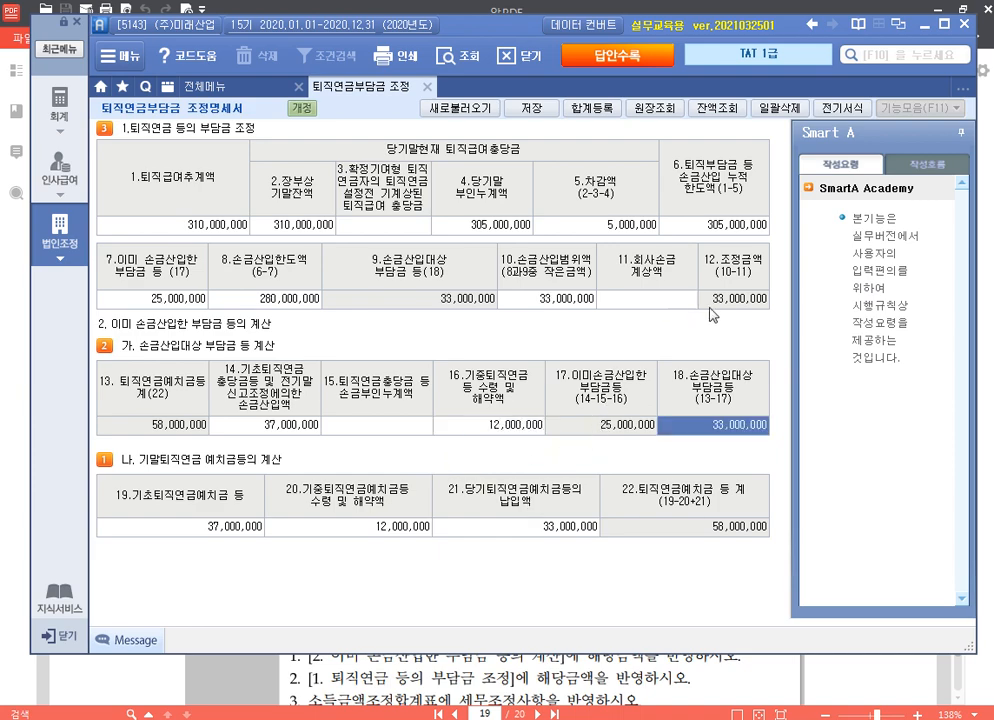
key("Return")
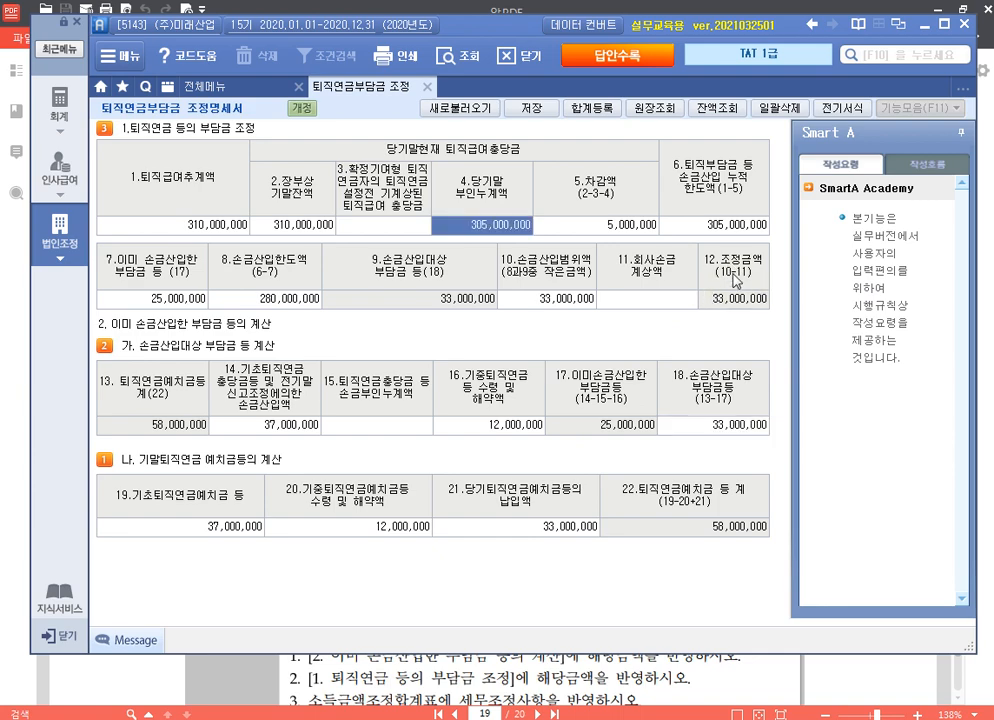
left_click(503, 433)
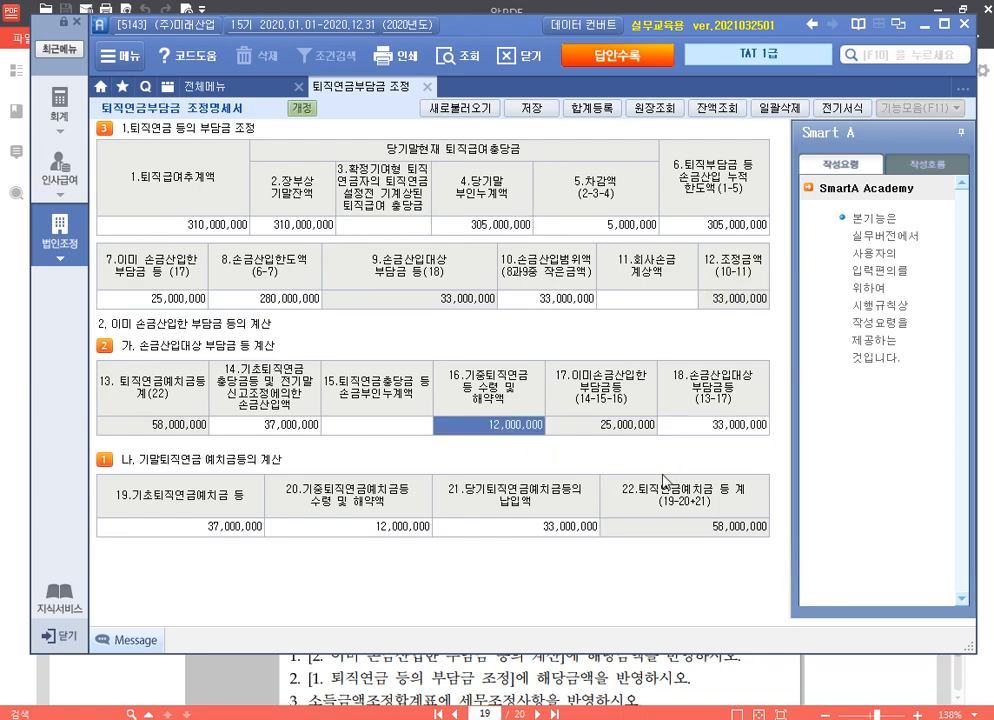
Step: Register 퇴직연금 33,000,000 as a deduction with 유보(발생) in 합계등록
key("F3")
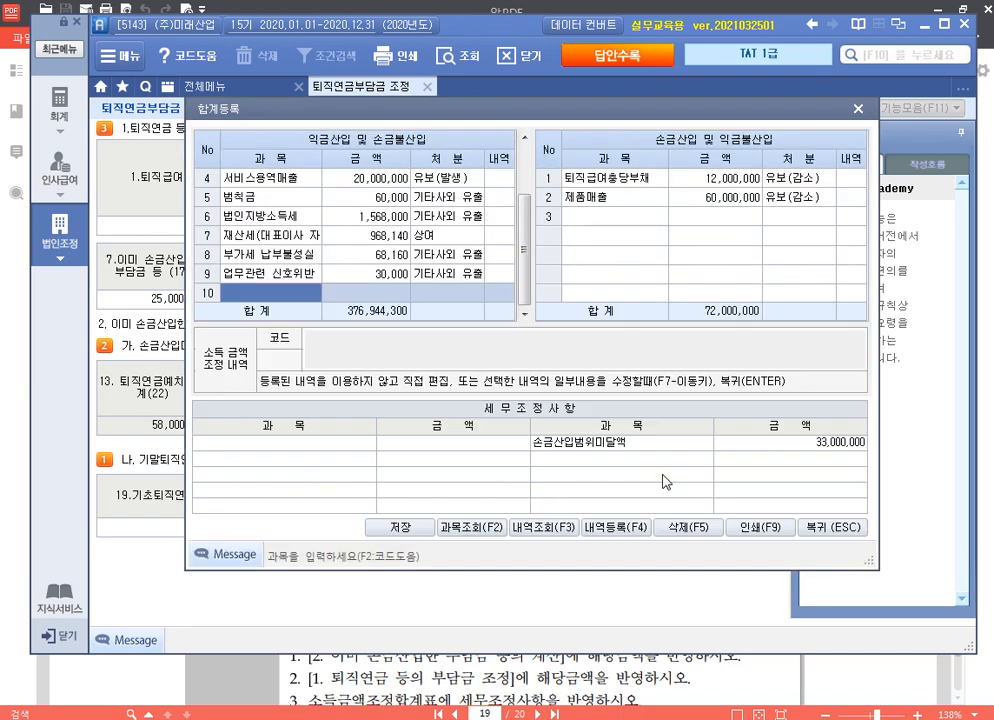
left_click(621, 222)
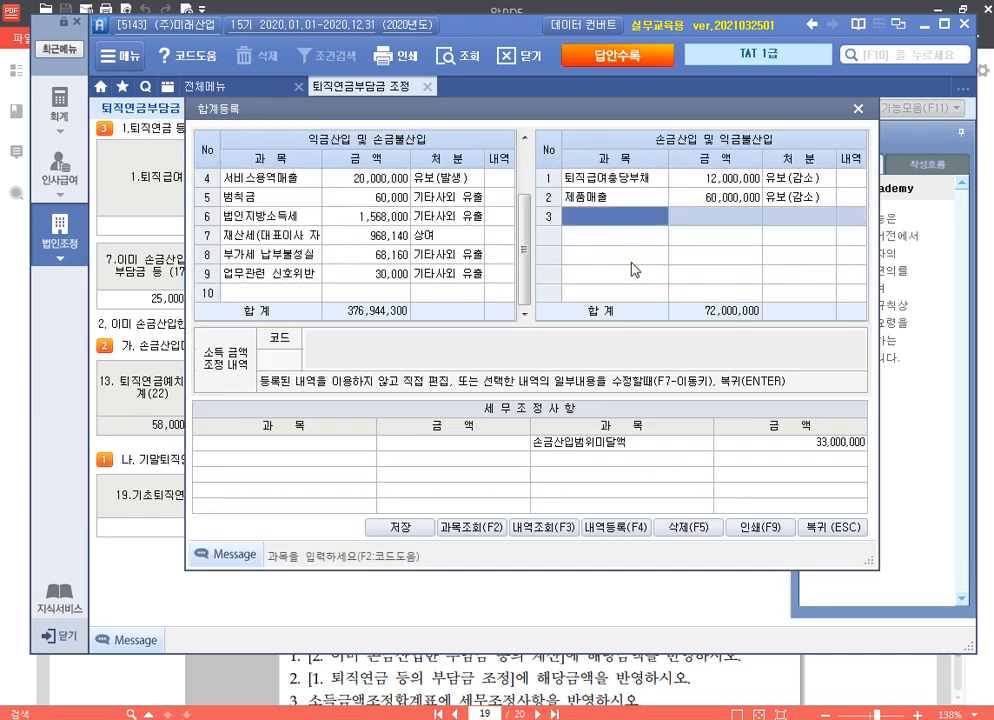
type("퇴직연금")
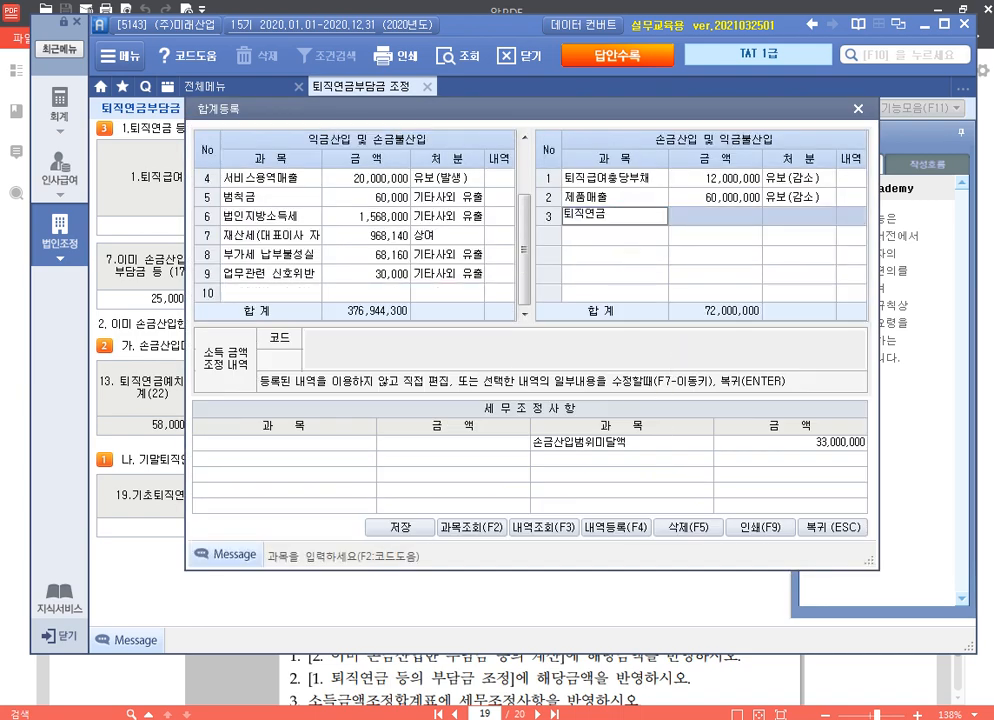
key("Return")
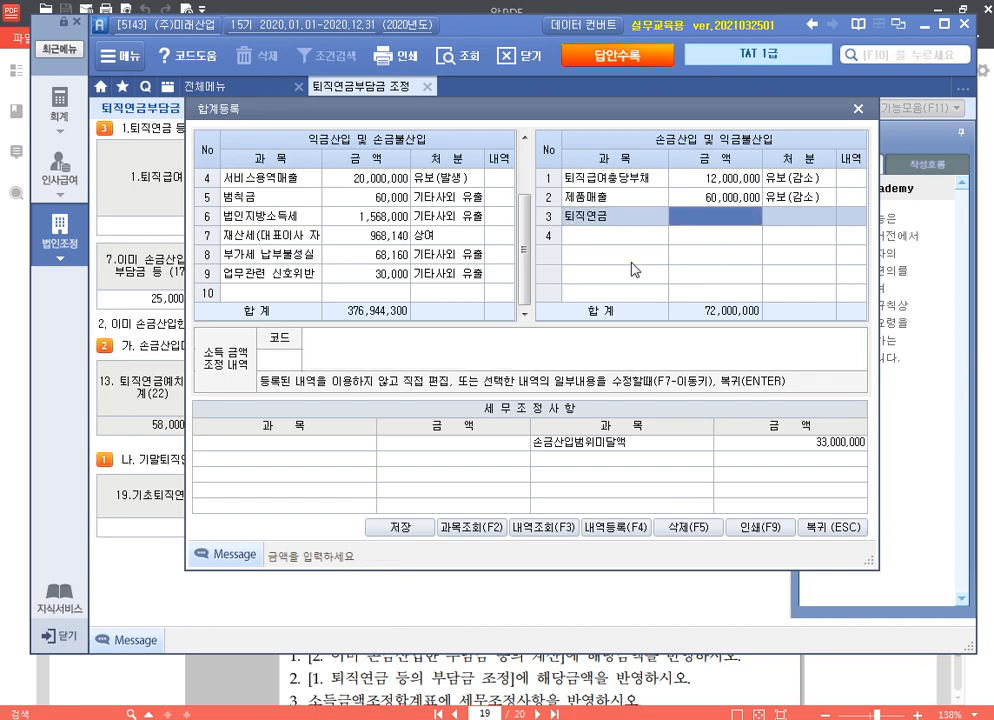
type("33,000,000")
key("Return")
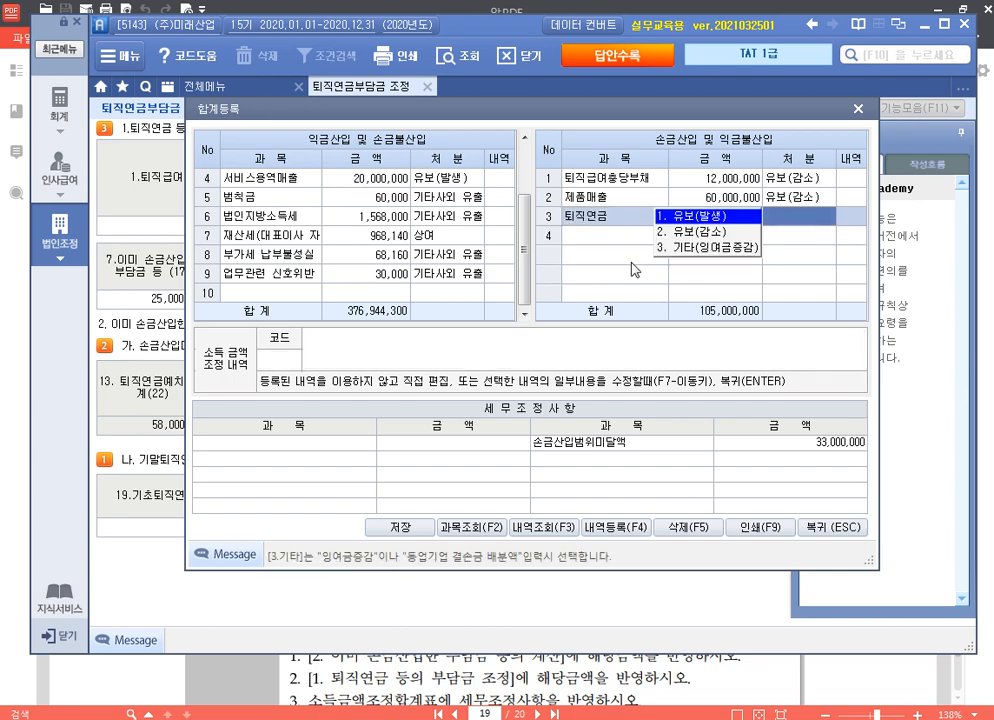
key("Return")
key("Return")
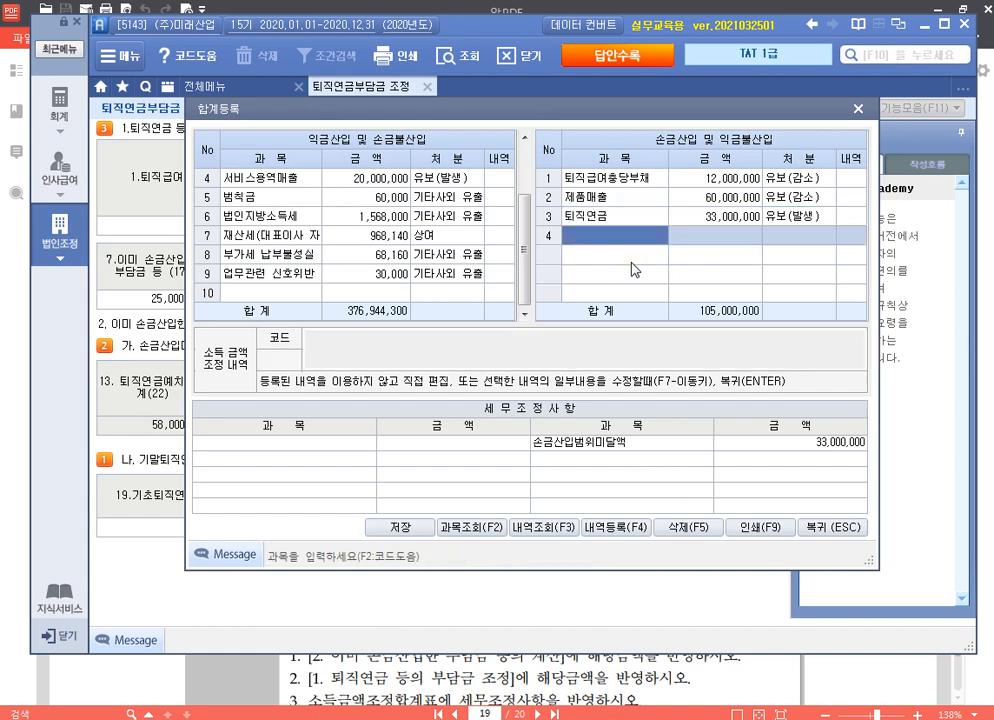
Step: Add 퇴직연금 12,000,000 as an inclusion with 유보(감소), then close the register
key("Tab")
type("퇴직연금")
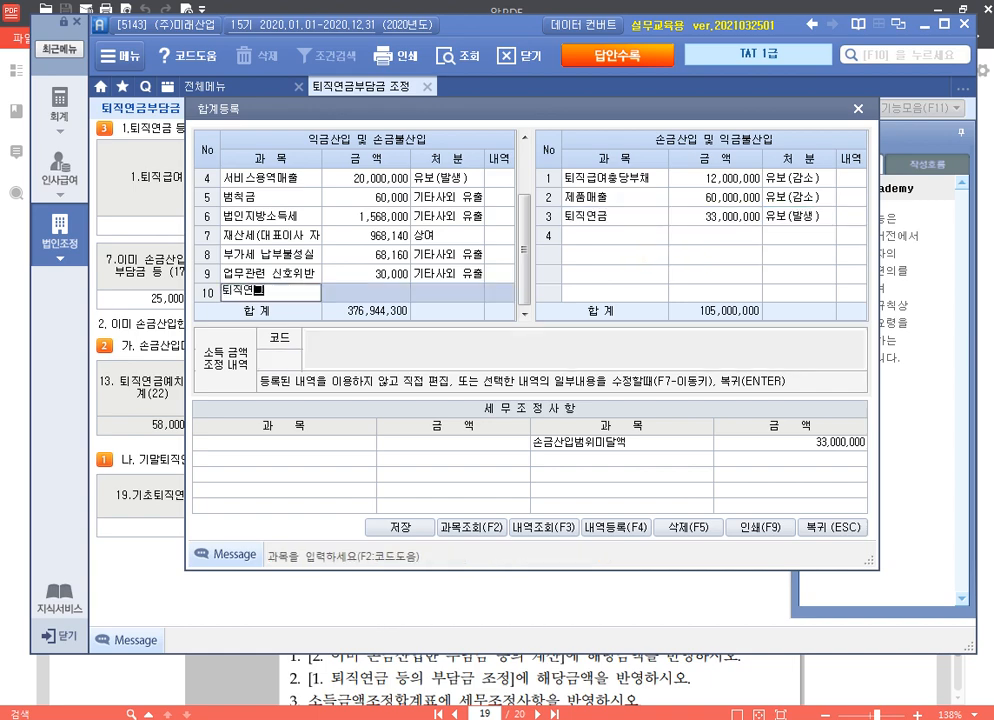
key("Return")
type("12000000")
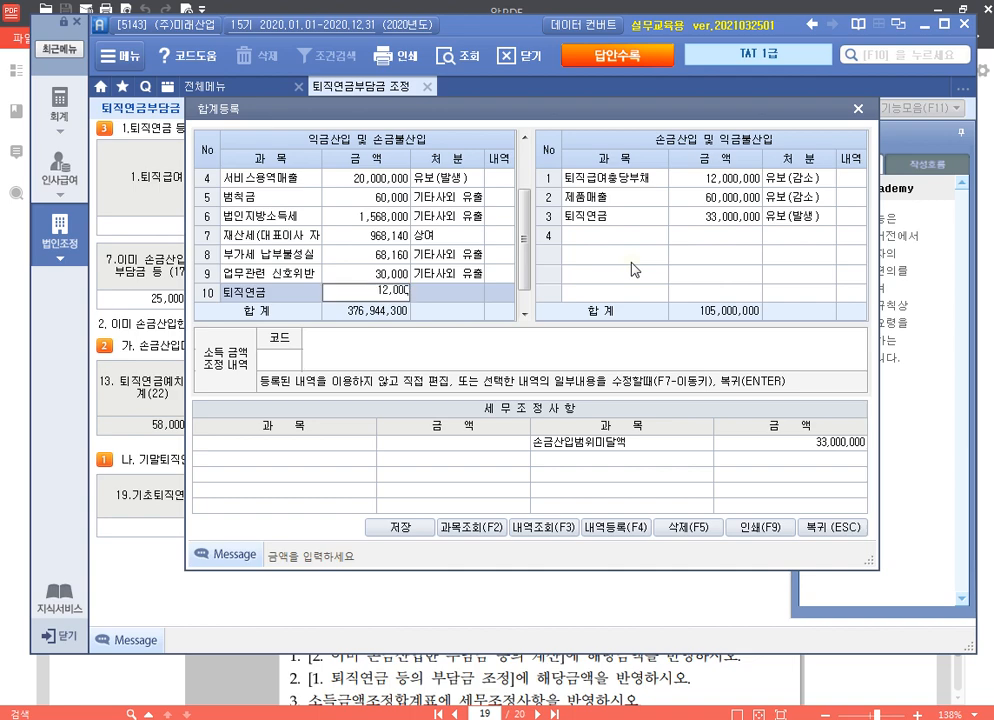
key("Return")
key("2")
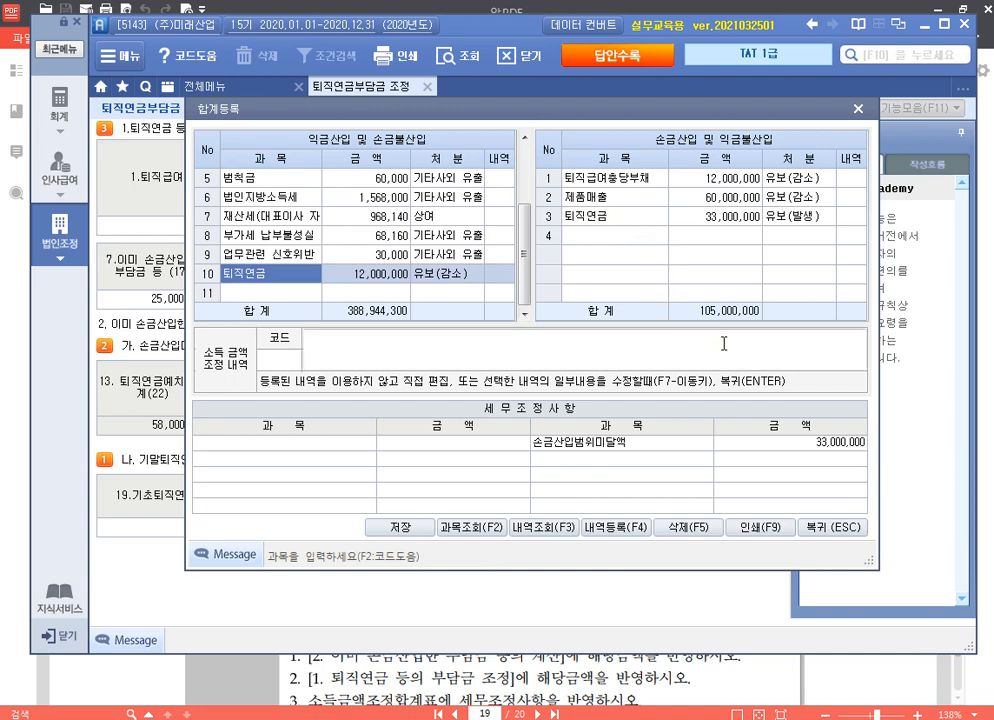
left_click(859, 113)
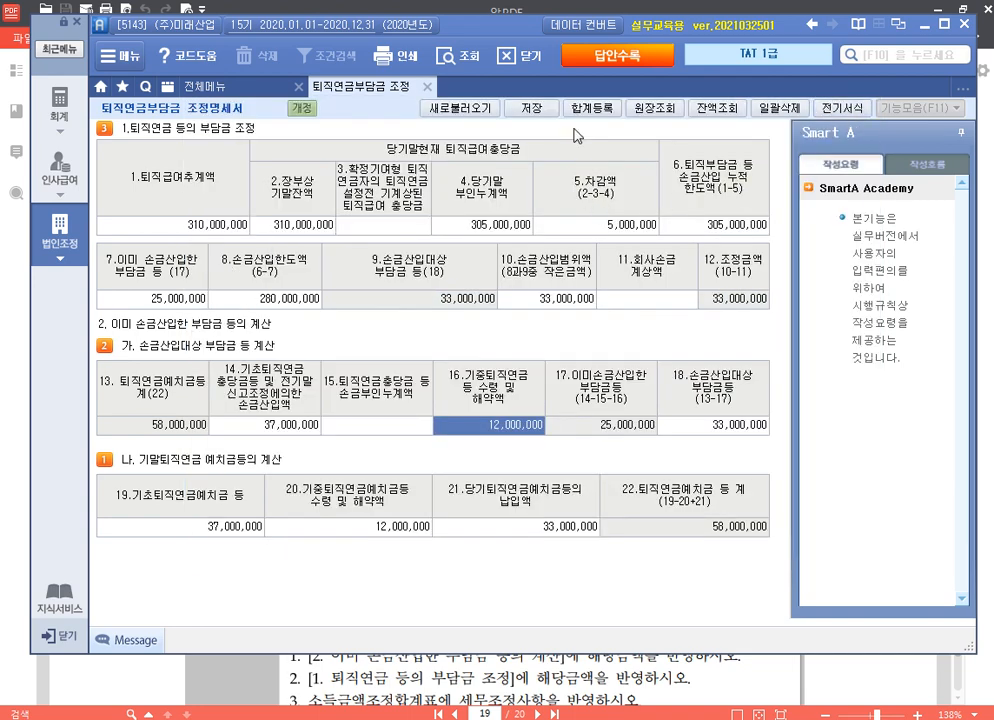
Step: Save and close the 퇴직연금부담금 조정명세서
left_click(525, 108)
left_click(498, 412)
left_click(427, 88)
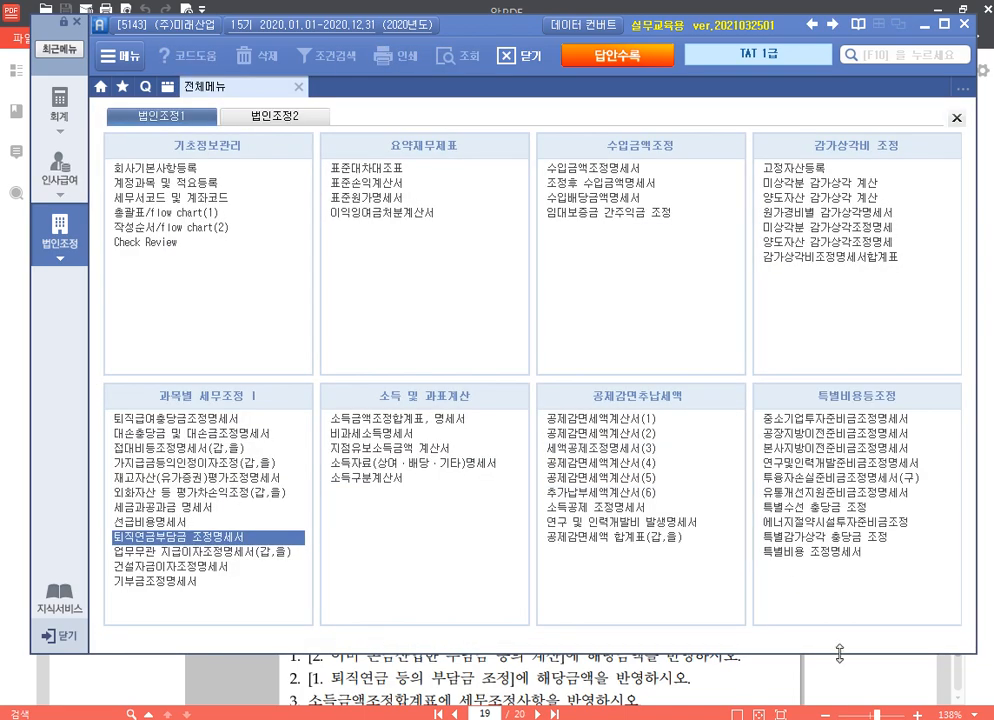
Step: Scroll the exam PDF to page 20's 건설자금이자조정명세서 task
left_click(854, 685)
scroll(684, 432, "down", 5)
scroll(682, 425, "down", 3)
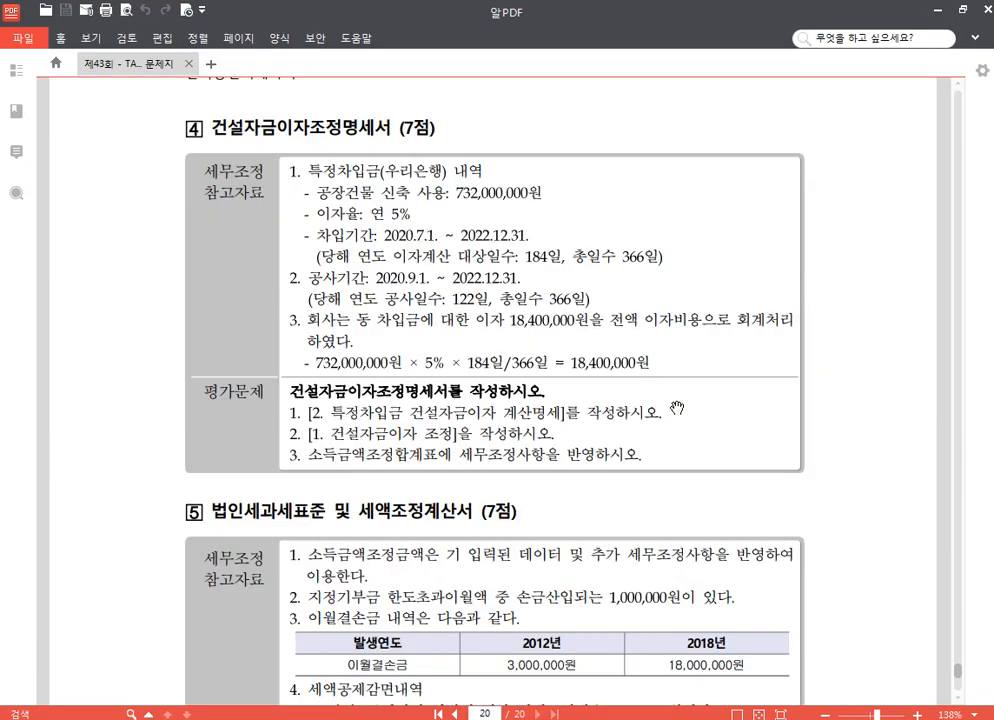